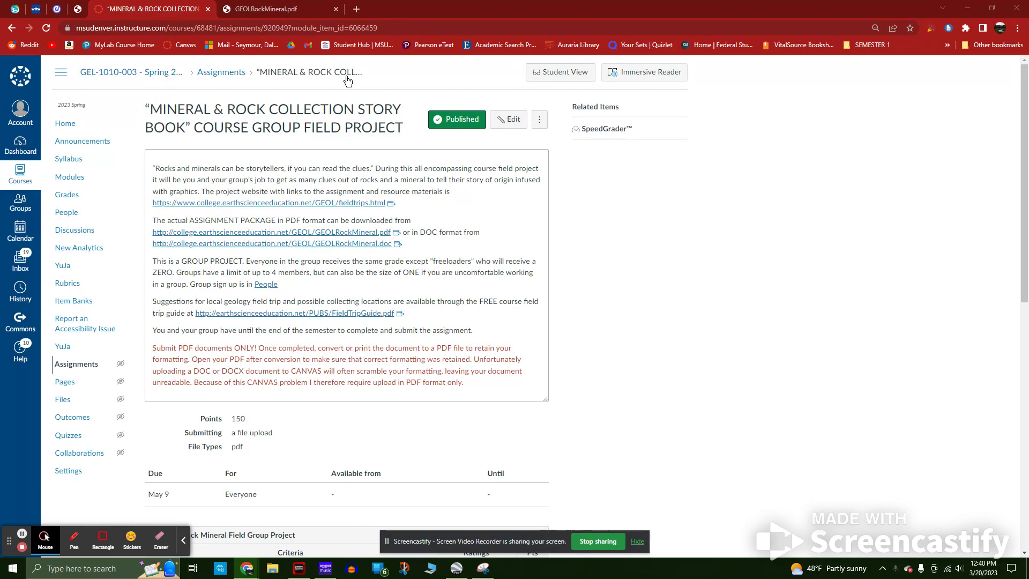
# - Open the GEOLRockMineral.pdf assignment packet and review the grading rubric on page 2
pyautogui.click(320, 9)
pyautogui.scroll(-10, 495, 261)
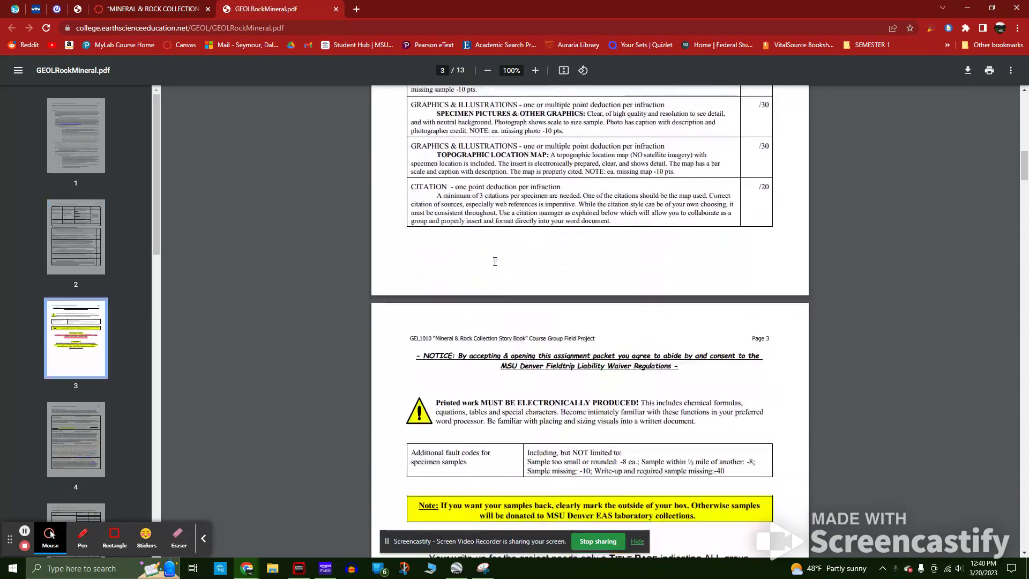
pyautogui.scroll(-7, 494, 261)
pyautogui.scroll(17, 517, 276)
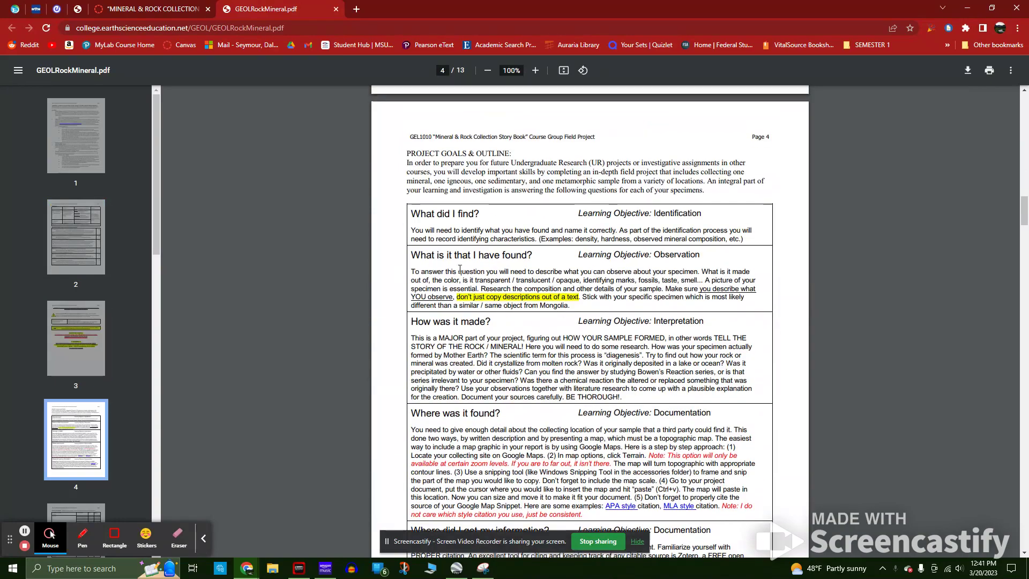
pyautogui.scroll(2, 498, 269)
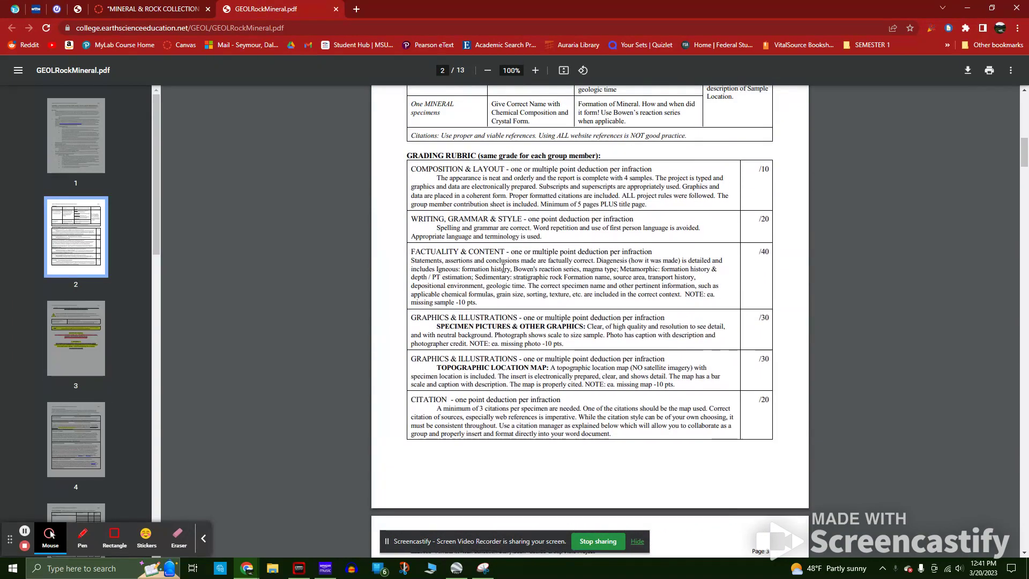
pyautogui.scroll(3, 582, 356)
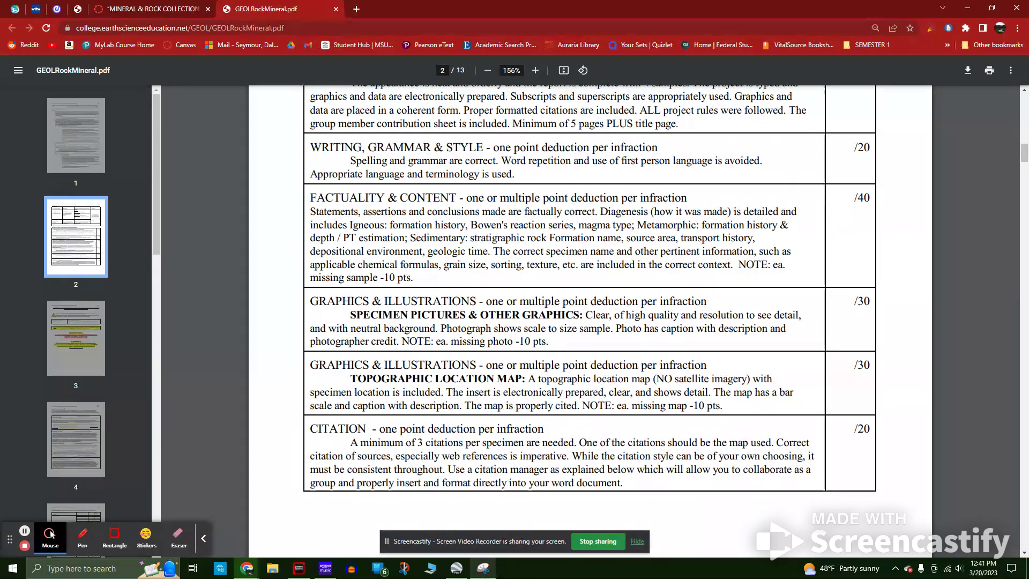
# - Switch to Google Earth Pro and close it, discarding the unsaved temporary places
pyautogui.click(457, 568)
pyautogui.click(1016, 5)
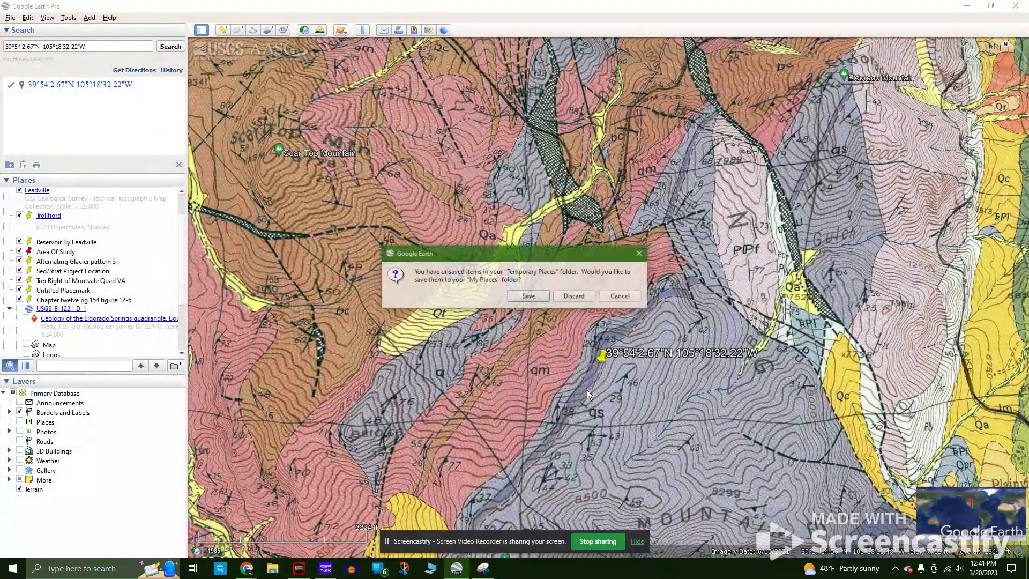
pyautogui.click(574, 294)
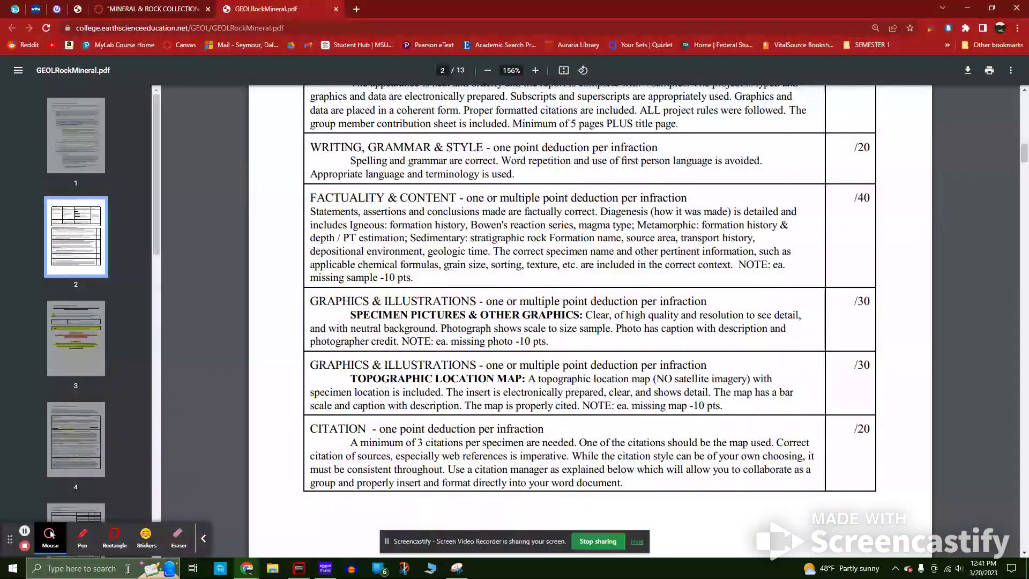
# - Launch Google Earth Pro again and search for the coordinates 39°54'2.67"N 105°18'32.22"W
pyautogui.click(127, 569)
pyautogui.write('goo')
pyautogui.press('Return')
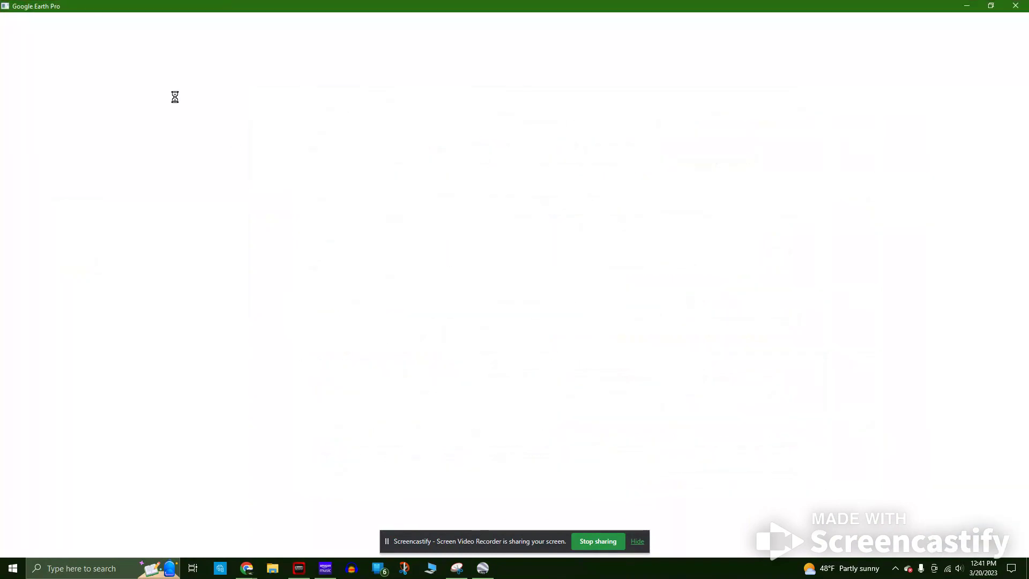
pyautogui.write('39°54\'2.67"N 105°18\'32.22"W')
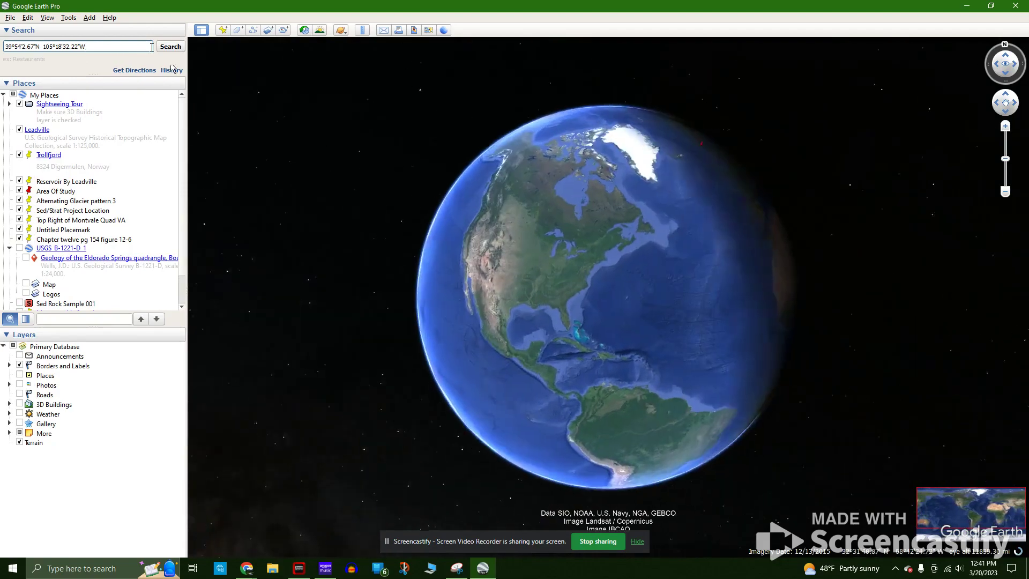
pyautogui.click(173, 51)
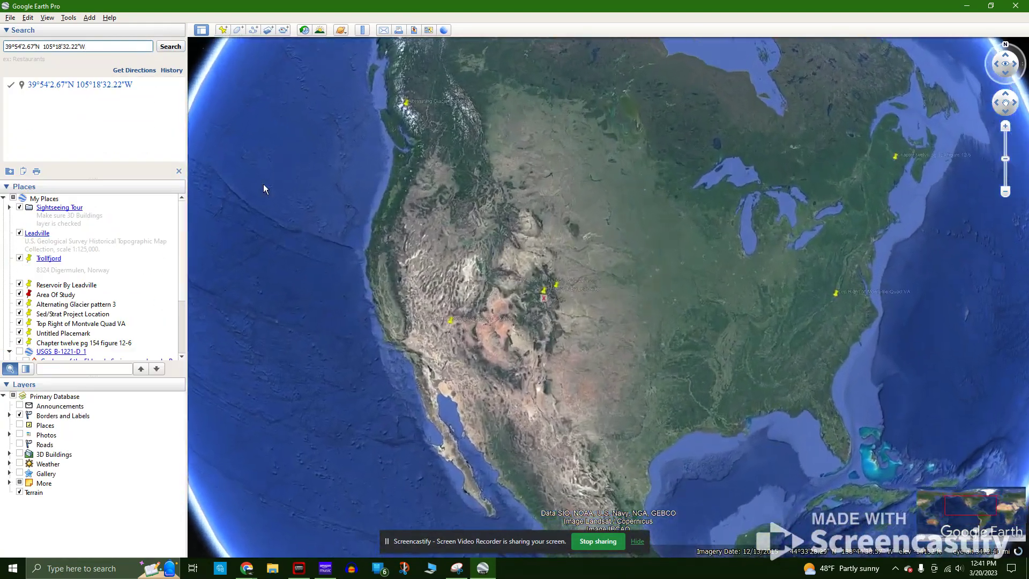
# - Examine the terrain and surrounding landmarks around the coordinate placemark at several zoom levels
pyautogui.scroll(-3, 57, 289)
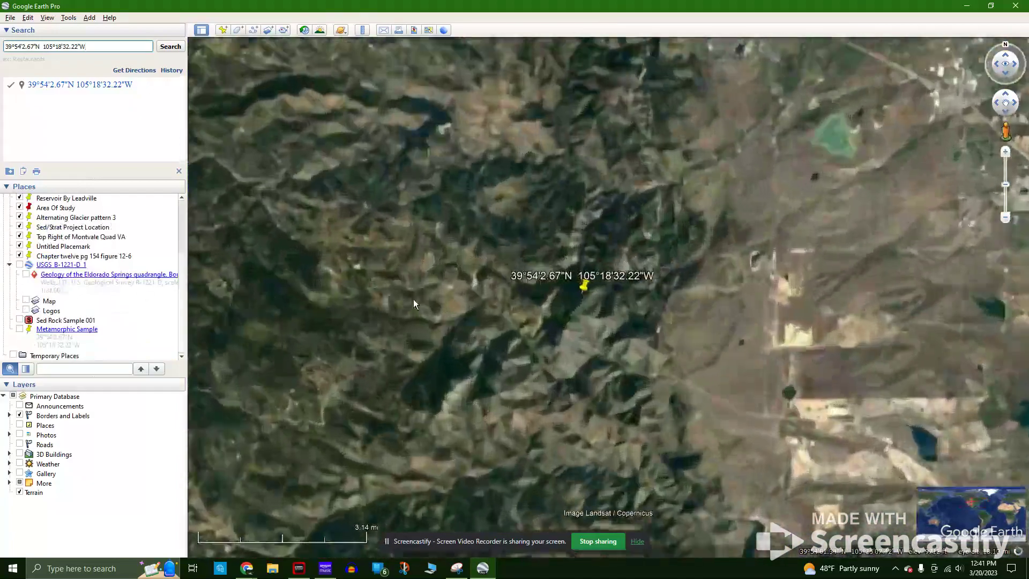
pyautogui.scroll(5, 643, 287)
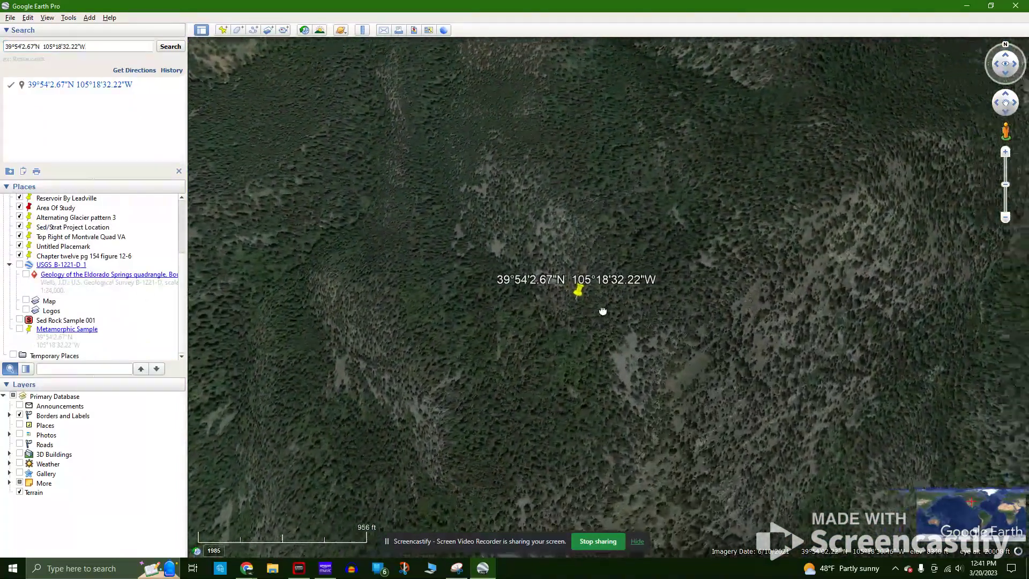
pyautogui.scroll(-1, 591, 311)
pyautogui.scroll(-3, 590, 311)
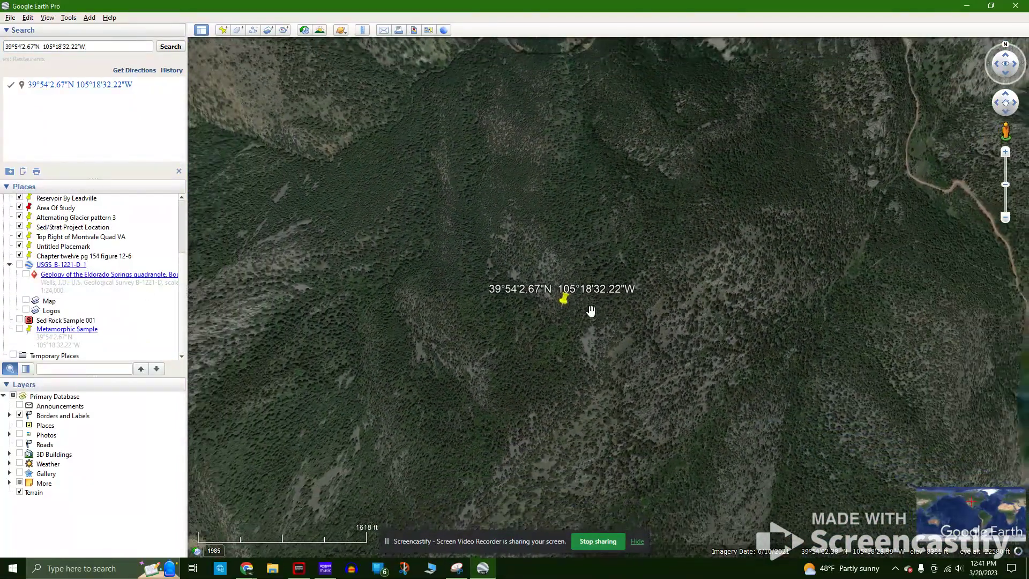
pyautogui.scroll(-5, 589, 312)
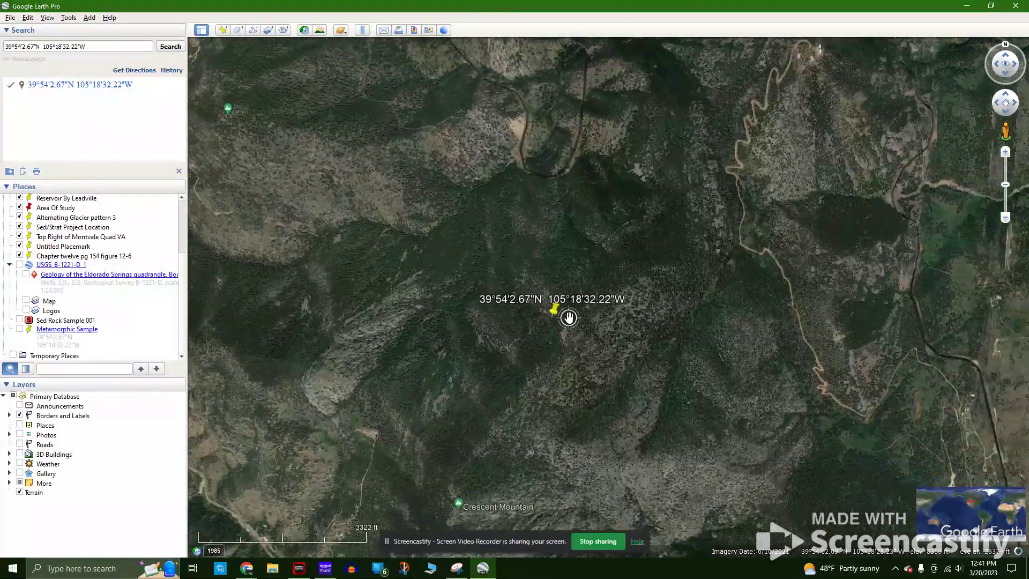
pyautogui.scroll(5, 564, 316)
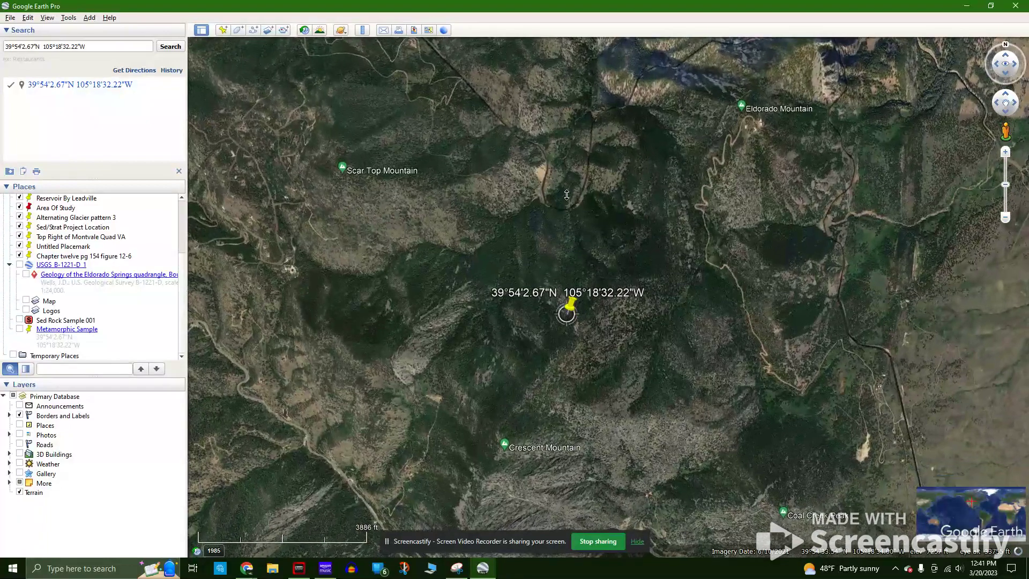
pyautogui.scroll(-3, 571, 260)
pyautogui.scroll(3, 595, 297)
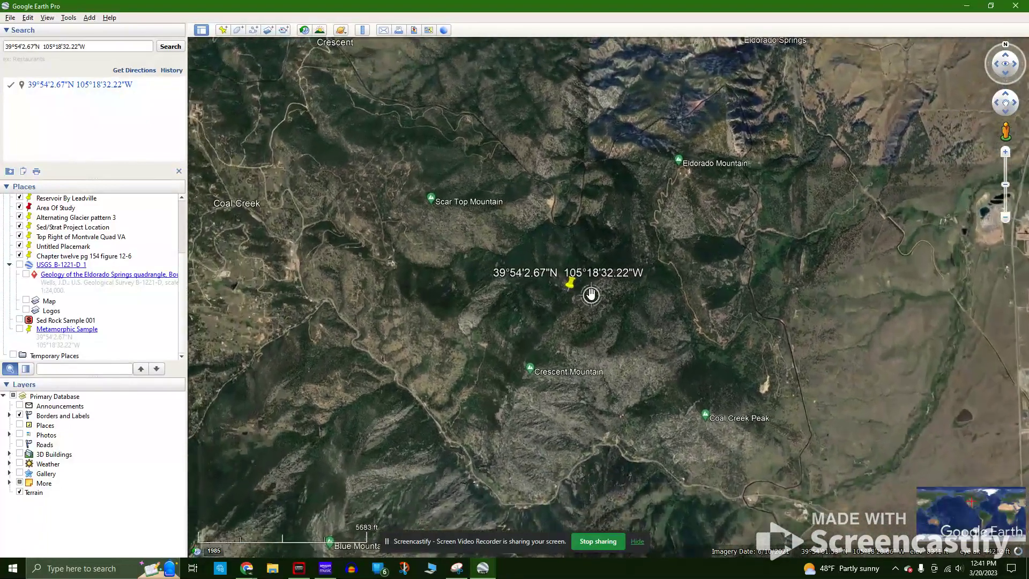
pyautogui.scroll(1, 578, 314)
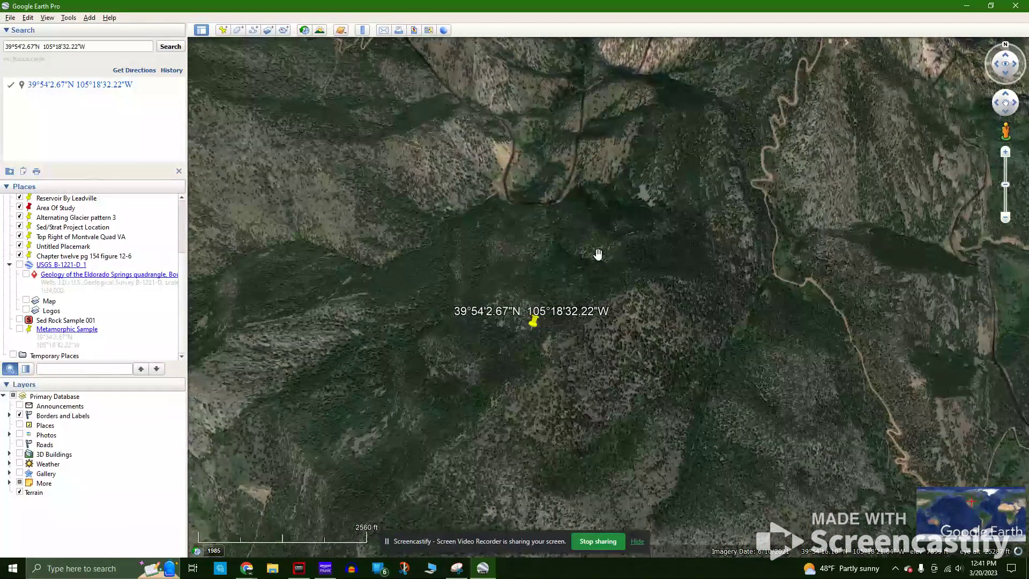
# - Switch to Chrome, search for "USGS mapview" in a new tab and open the NGMDB MapView site
pyautogui.moveTo(247, 568)
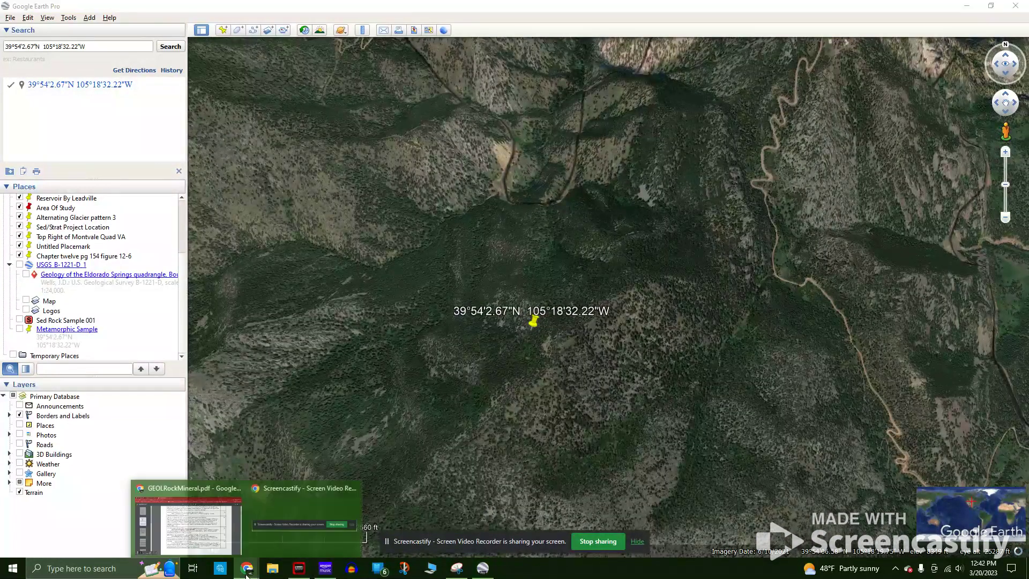
pyautogui.click(230, 517)
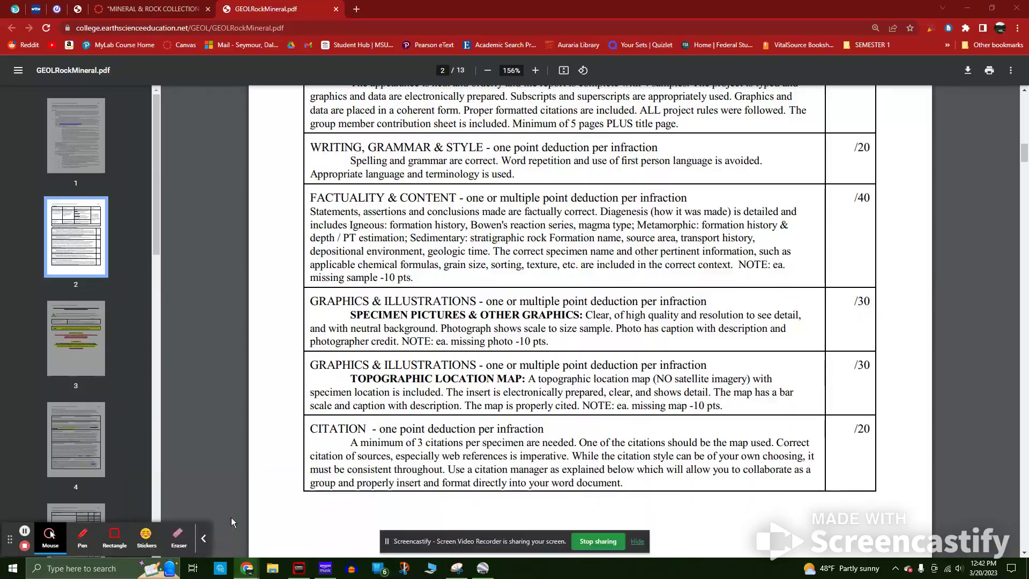
pyautogui.click(356, 9)
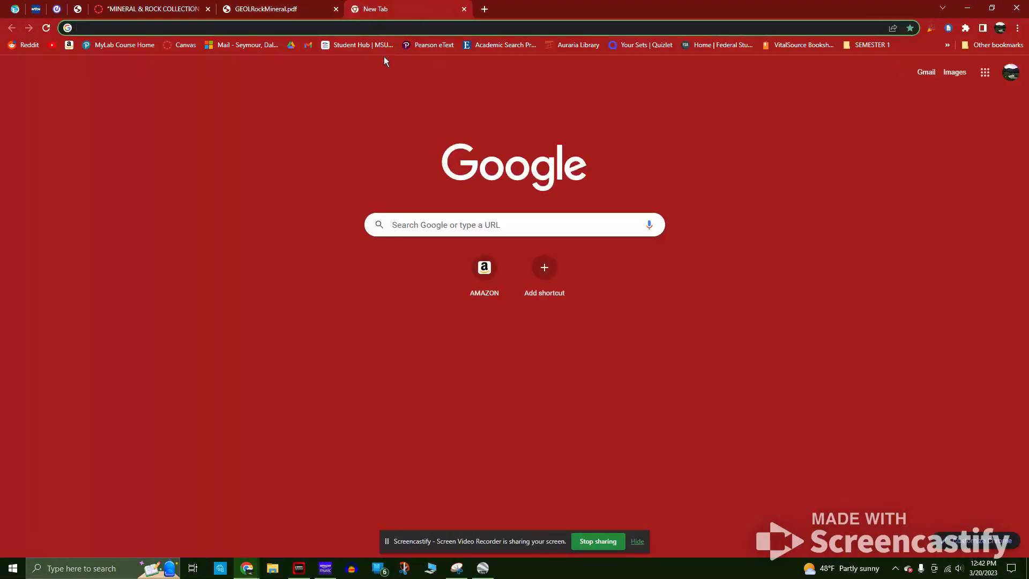
pyautogui.write('USGS ge')
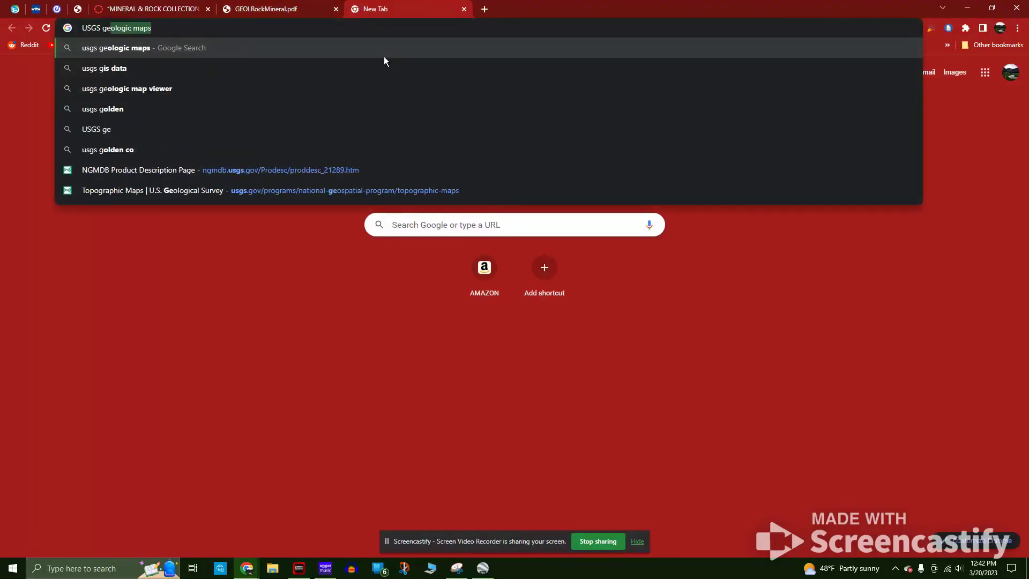
pyautogui.write('l')
pyautogui.press('BackSpace')
pyautogui.press('BackSpace')
pyautogui.press('BackSpace')
pyautogui.press('BackSpace')
pyautogui.press('BackSpace')
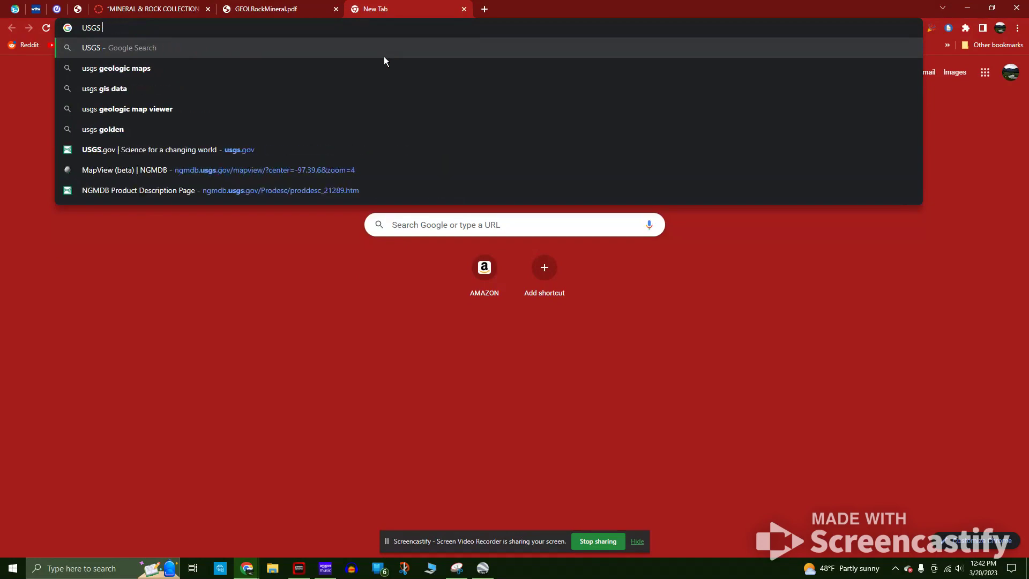
pyautogui.write('mapvie')
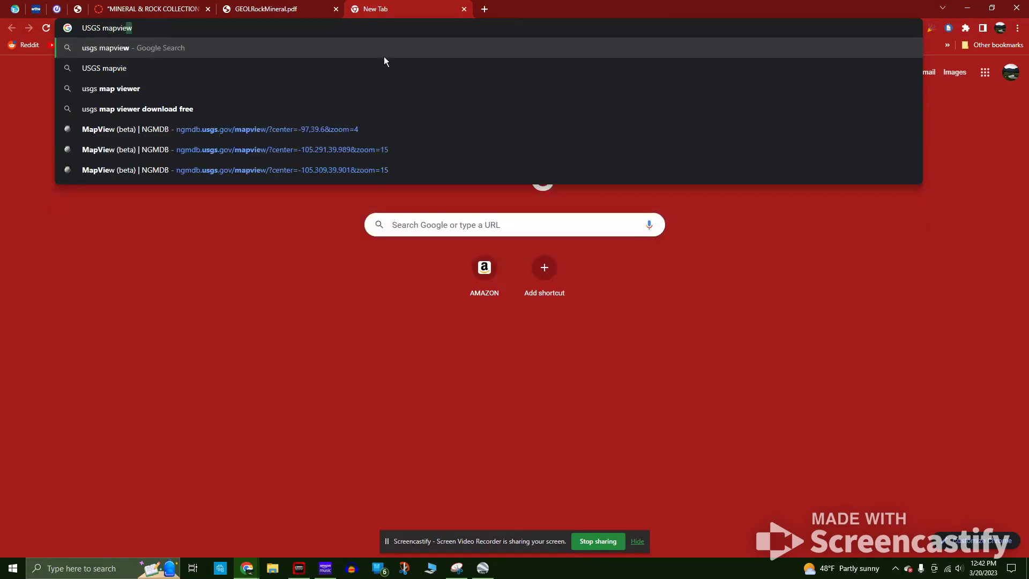
pyautogui.write('w')
pyautogui.press('Return')
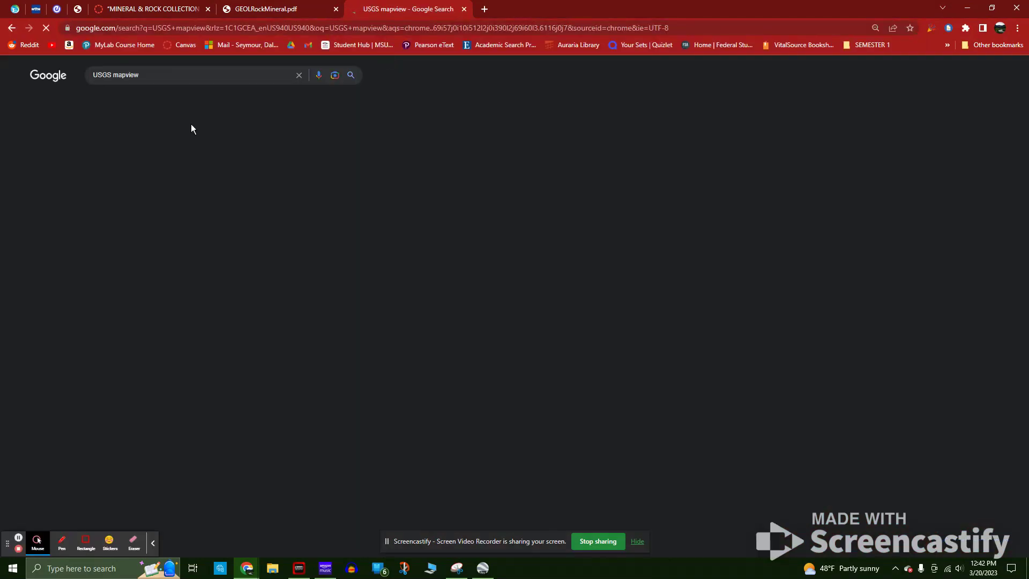
pyautogui.click(152, 154)
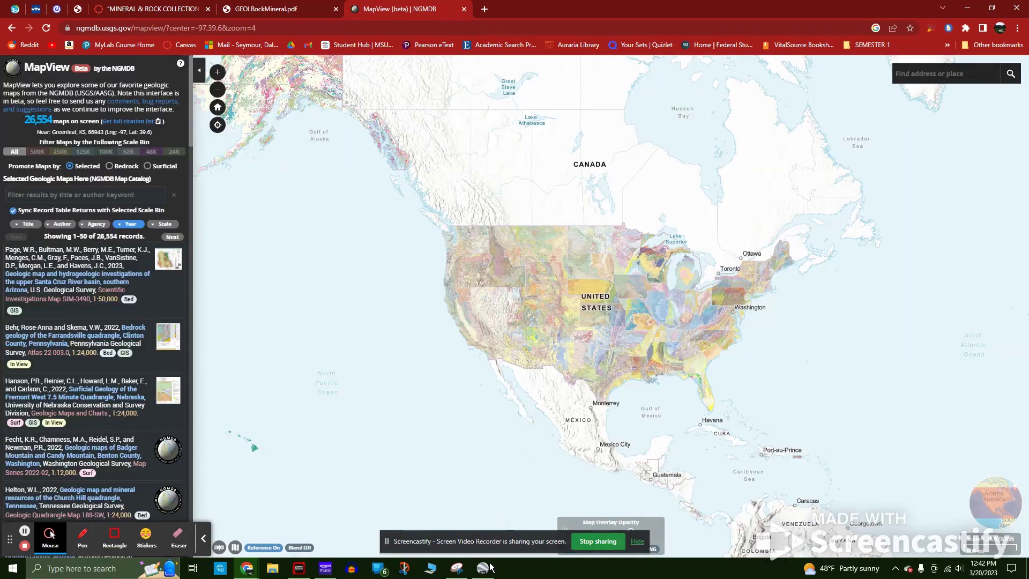
# - Copy the coordinates from the Google Earth Pro search and look up that location in MapView
pyautogui.click(484, 567)
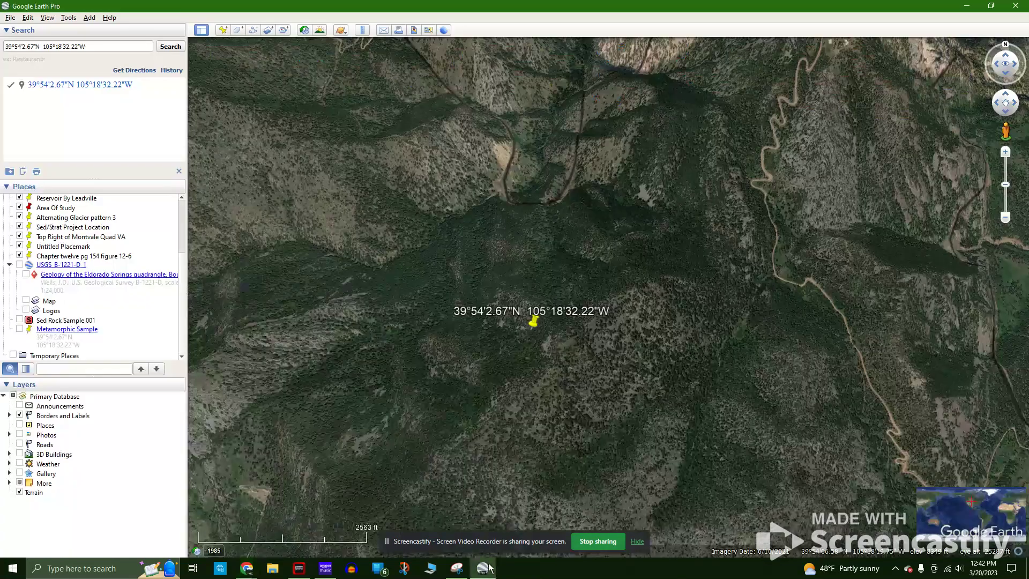
pyautogui.tripleClick(105, 47)
pyautogui.hotkey('ctrl', 'c')
pyautogui.hotkey('alt', 'Tab')
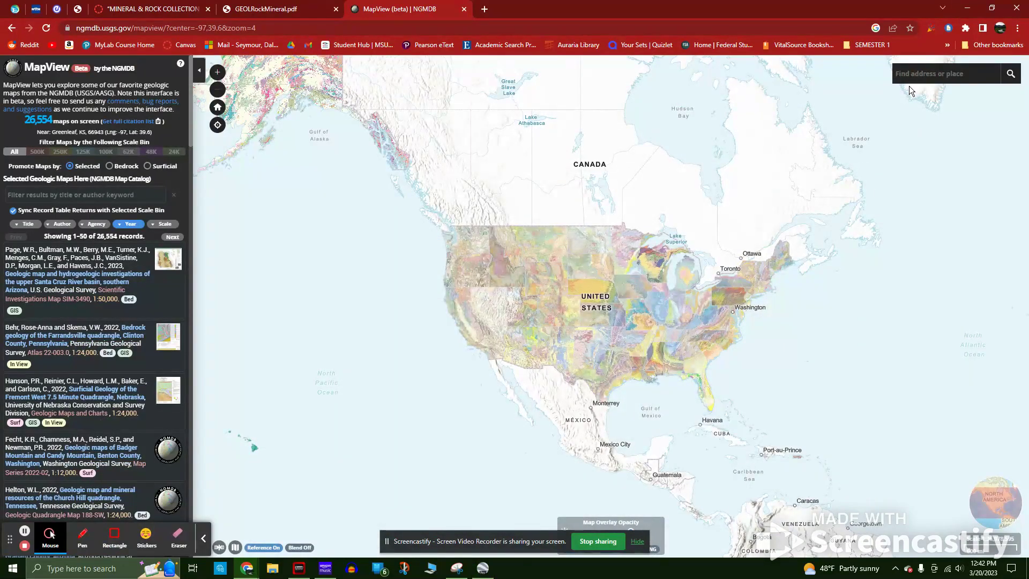
pyautogui.click(912, 75)
pyautogui.hotkey('ctrl', 'v')
pyautogui.press('Return')
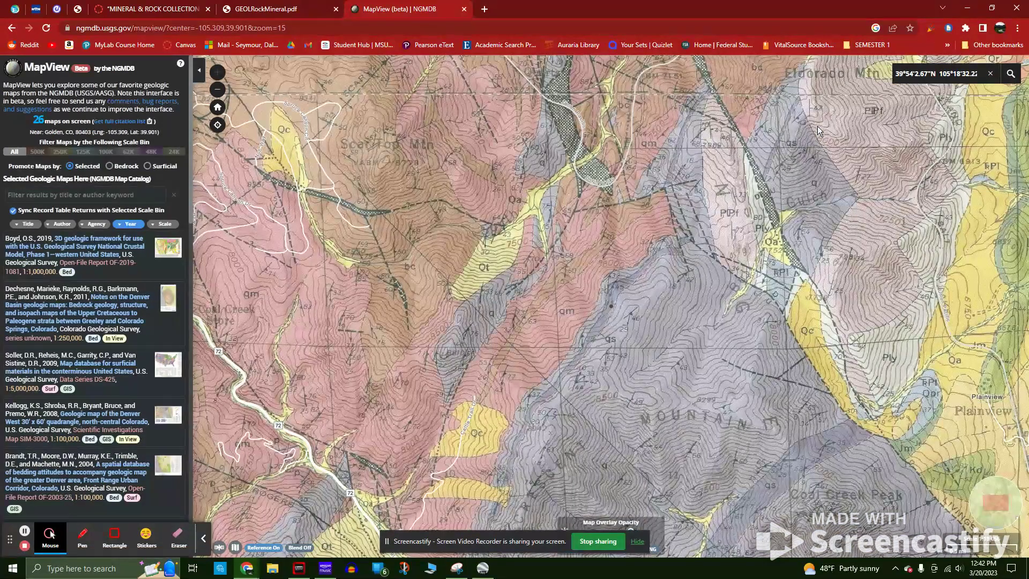
# - Recenter the geologic map on the searched coordinates and mark the sample location there
pyautogui.scroll(-1, 625, 326)
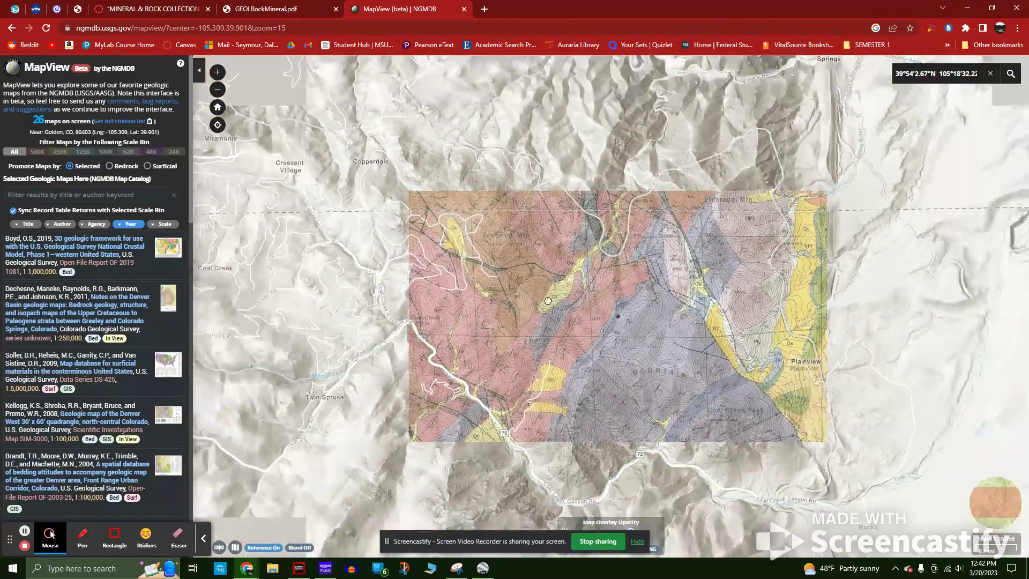
pyautogui.scroll(1, 601, 316)
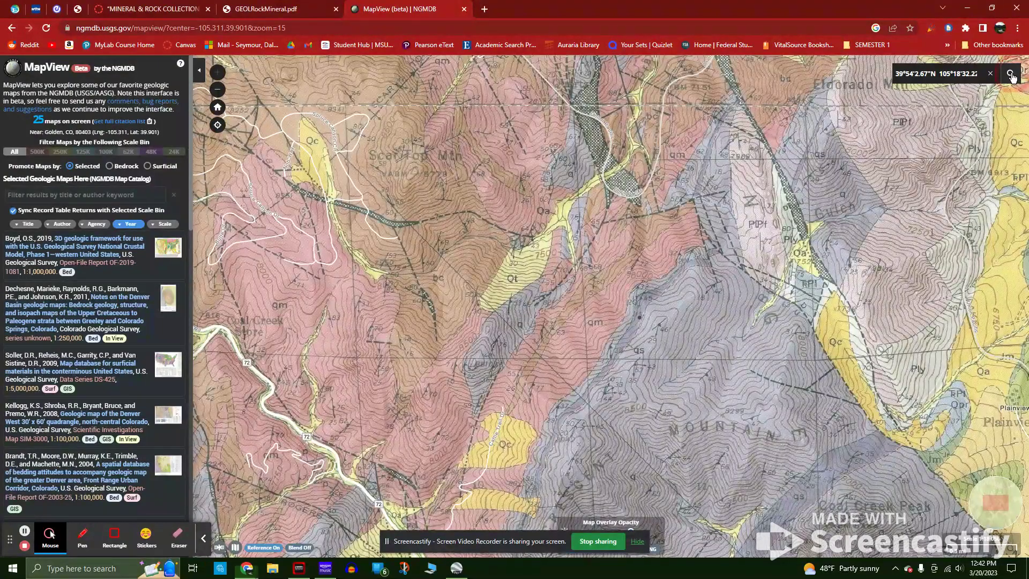
pyautogui.moveTo(668, 305); pyautogui.dragTo(639, 294)
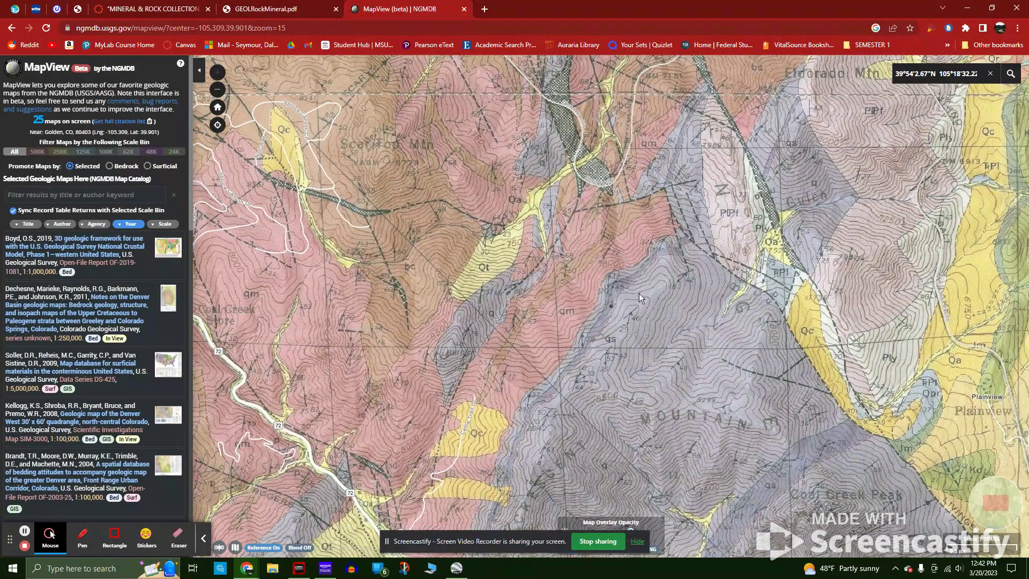
pyautogui.click(611, 309)
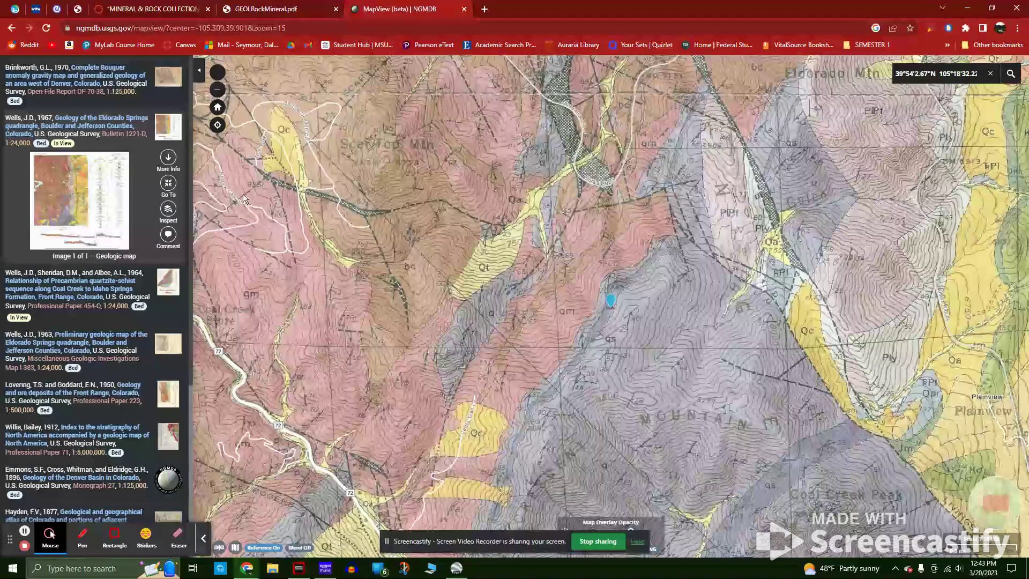
# - Open the details of the 1967 Geology of the Eldorado Springs quadrangle map and download its Compressed GeoTiff and Google Earth KMZ
pyautogui.click(168, 158)
pyautogui.scroll(-3, 391, 165)
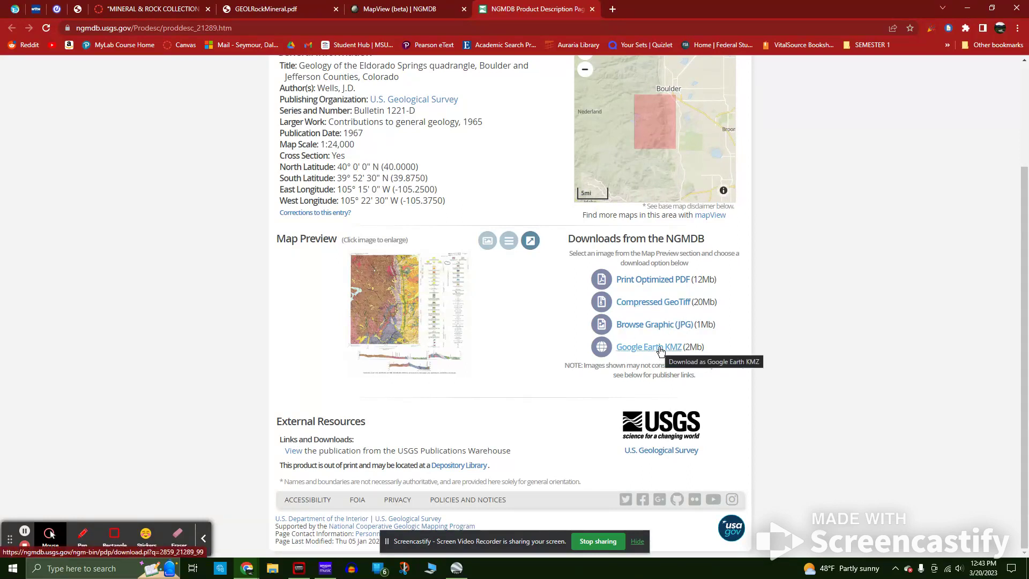
pyautogui.click(654, 301)
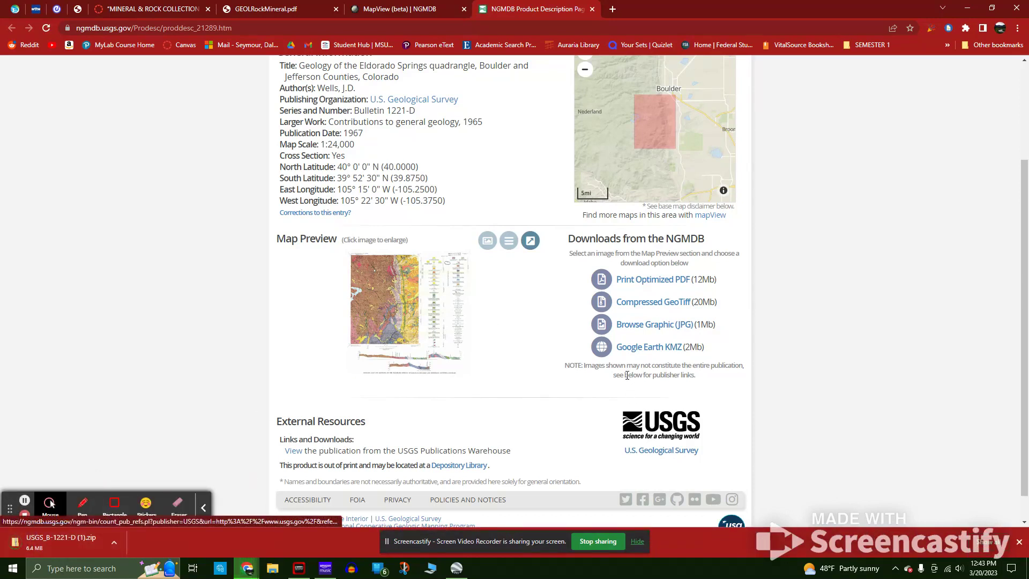
pyautogui.click(665, 345)
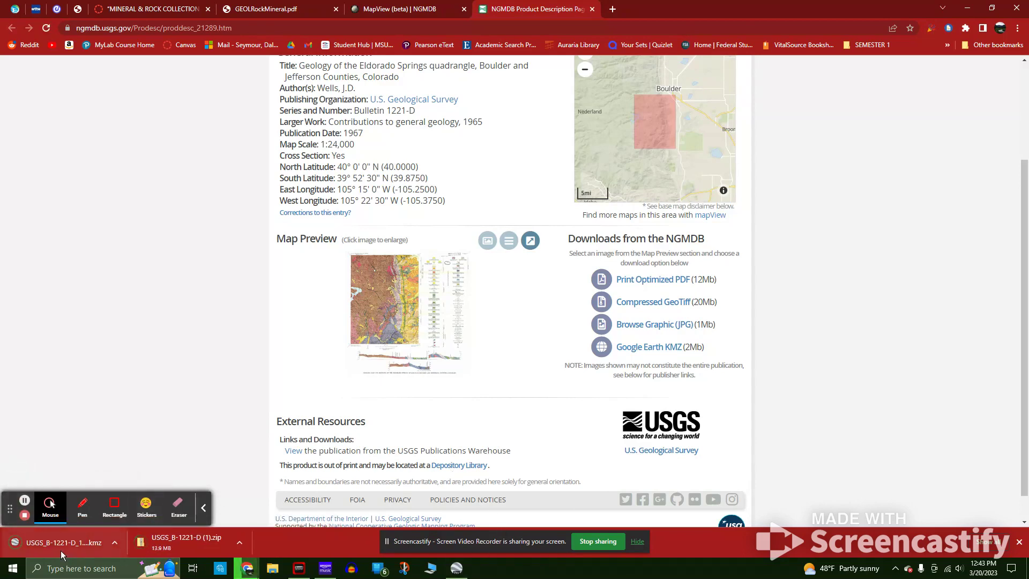
# - Enlarge the preview of the Eldorado Springs quadrangle map to view the map and its legend
pyautogui.click(382, 326)
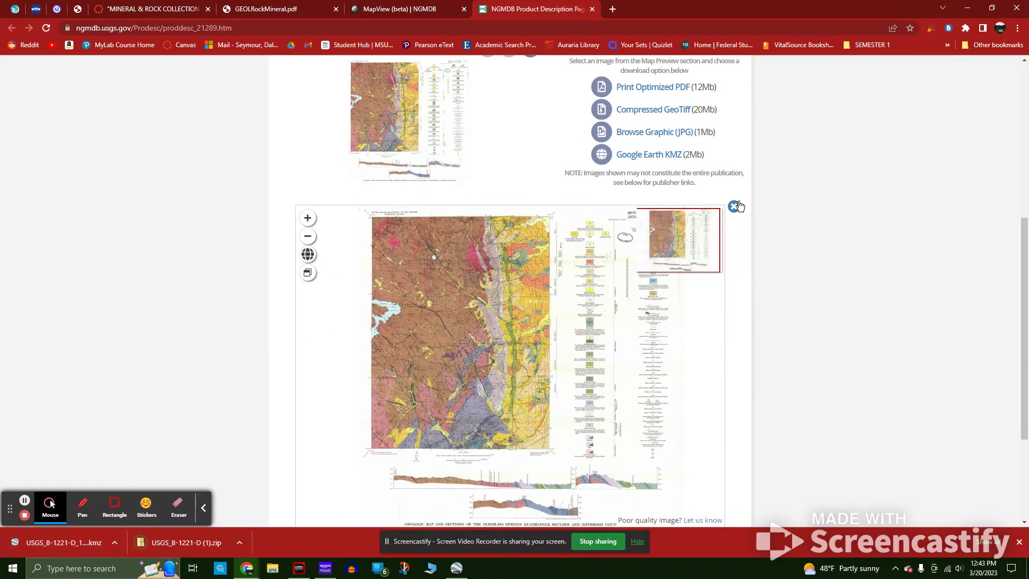
# - Close the enlarged map preview and open the downloaded USGS_B-1221-D_1 (1).kmz in Google Earth Pro at the sample coordinates
pyautogui.click(734, 206)
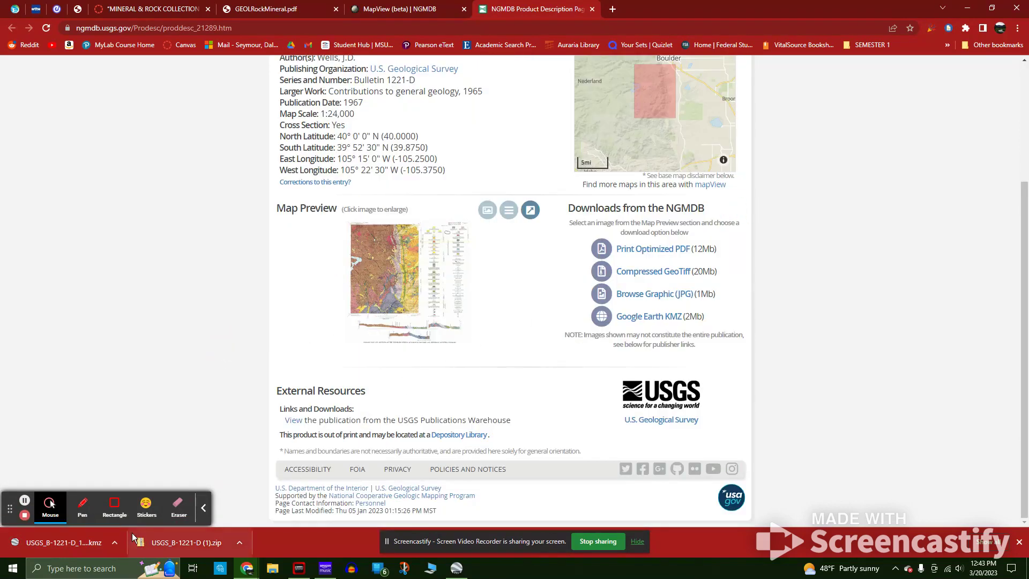
pyautogui.click(78, 543)
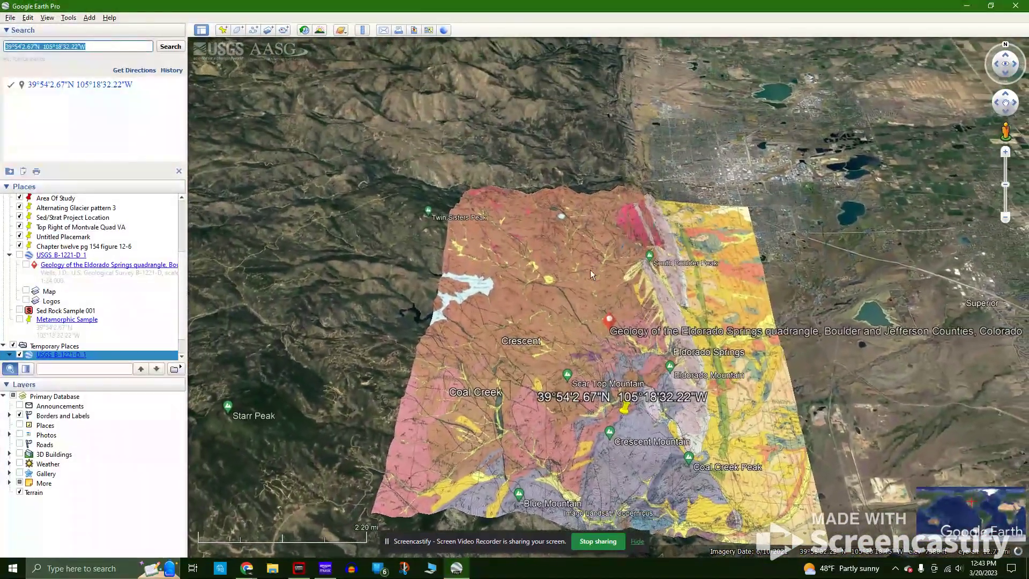
pyautogui.scroll(5, 692, 418)
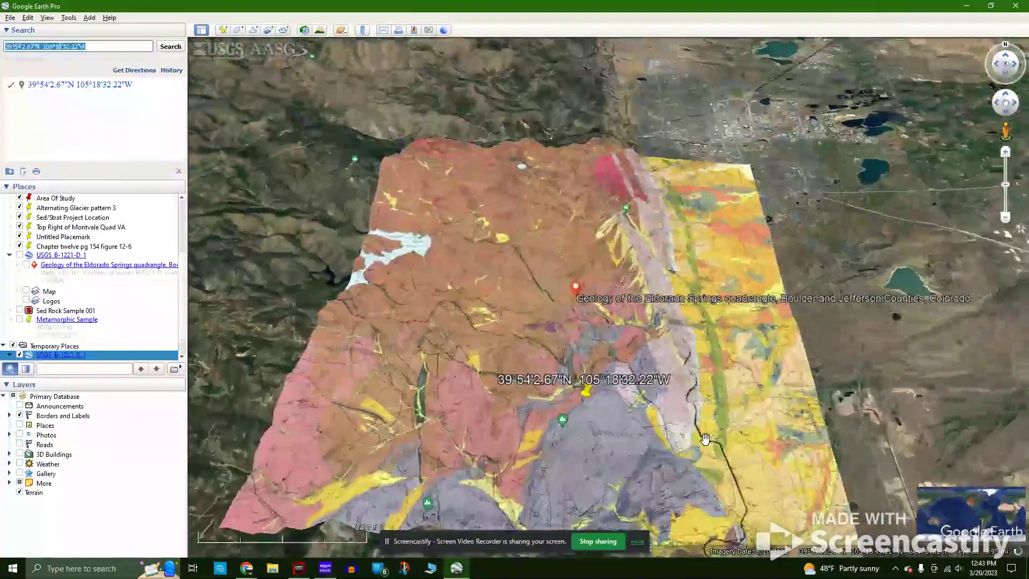
pyautogui.scroll(5, 695, 412)
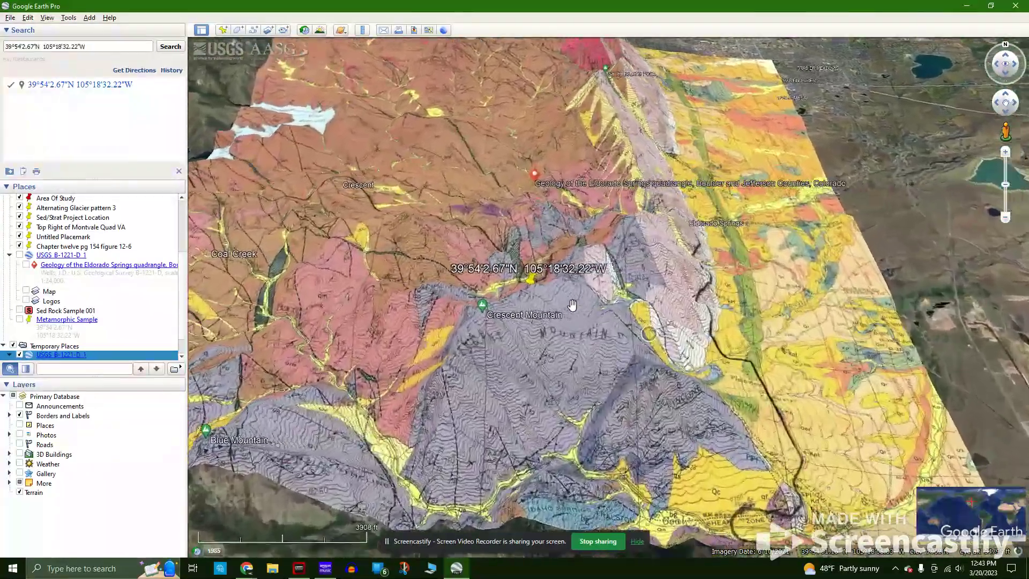
pyautogui.scroll(5, 547, 309)
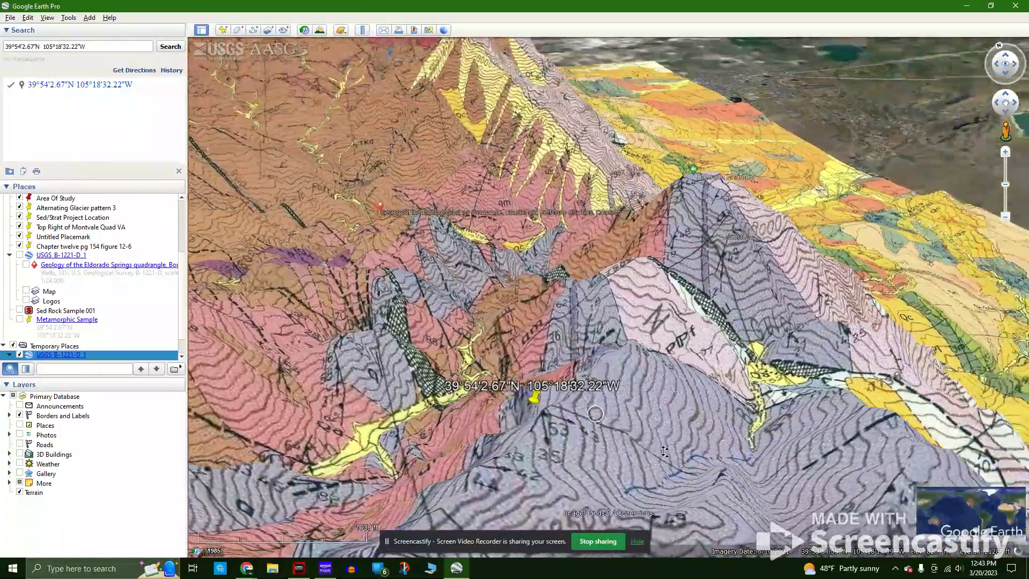
# - Examine the geologic map overlay around the 39°54'2.67"N 105°18'32.22"W pin and reorient the view to north
pyautogui.moveTo(665, 452); pyautogui.dragTo(494, 424)
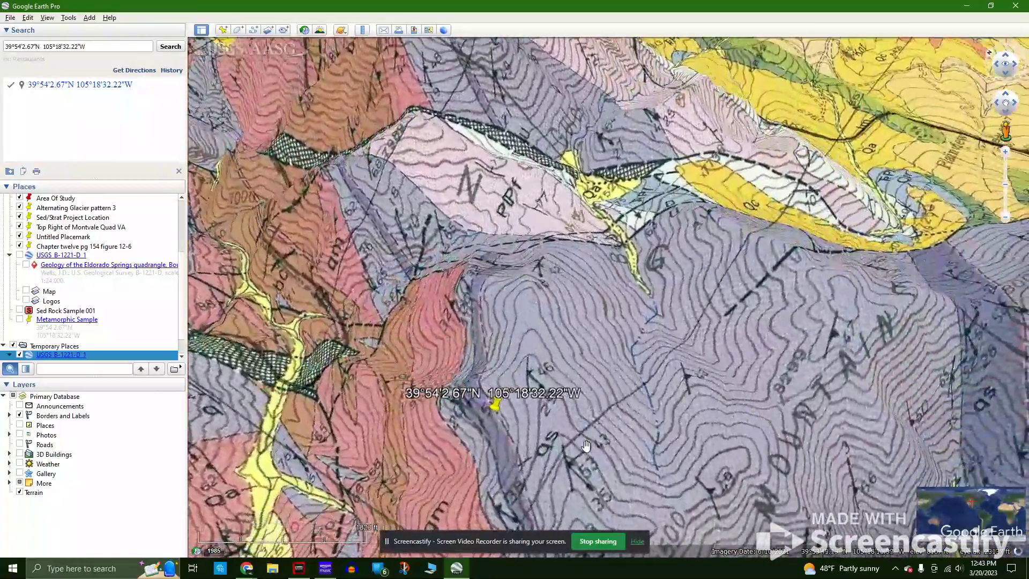
pyautogui.moveTo(652, 357); pyautogui.dragTo(670, 231)
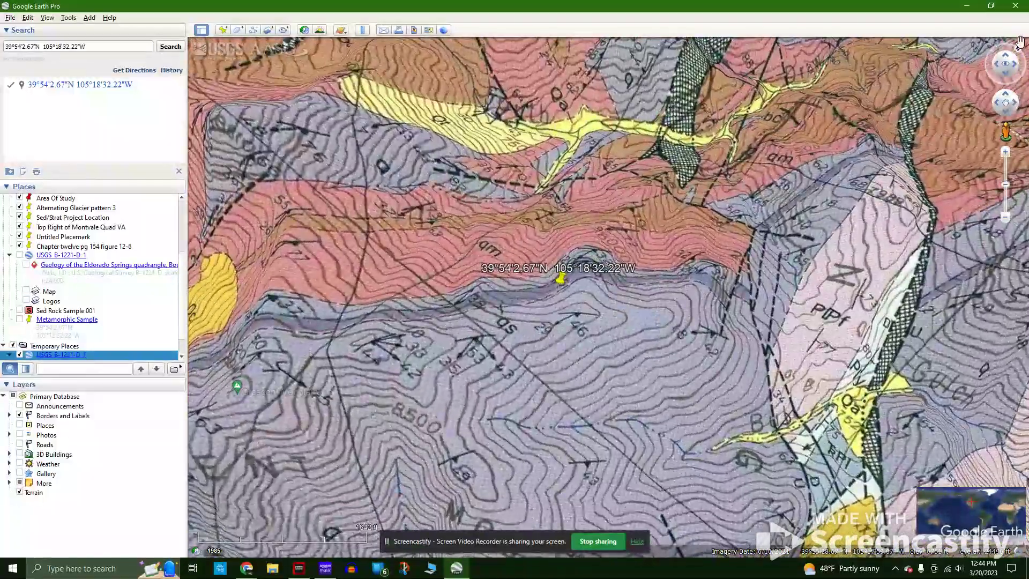
pyautogui.click(1015, 51)
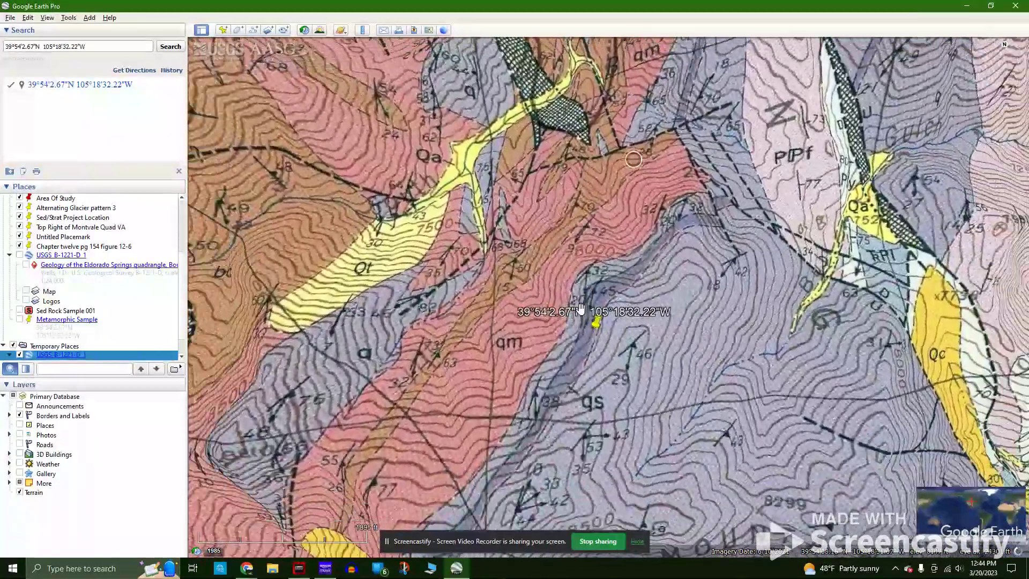
pyautogui.scroll(-5, 618, 265)
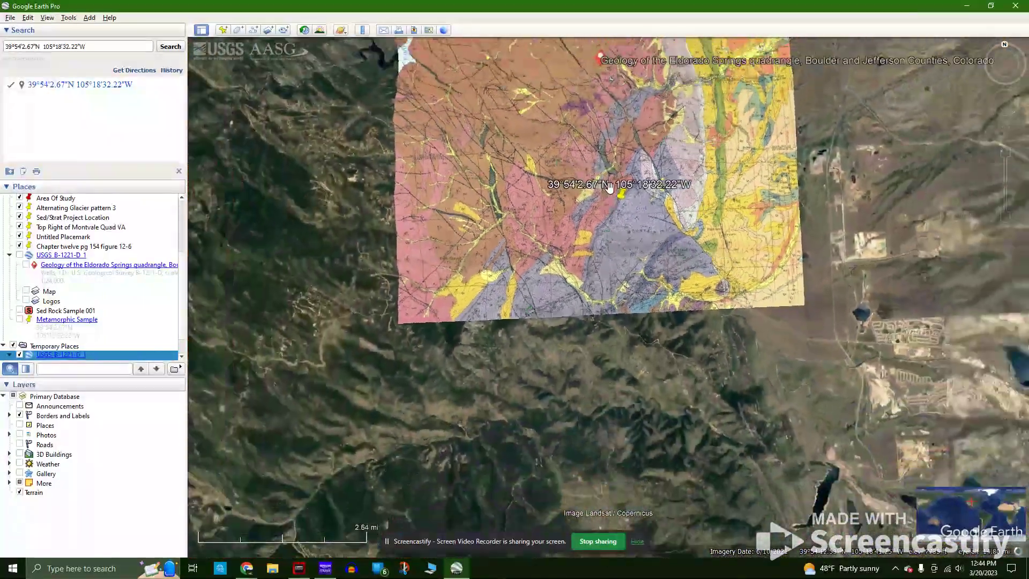
pyautogui.scroll(-5, 617, 250)
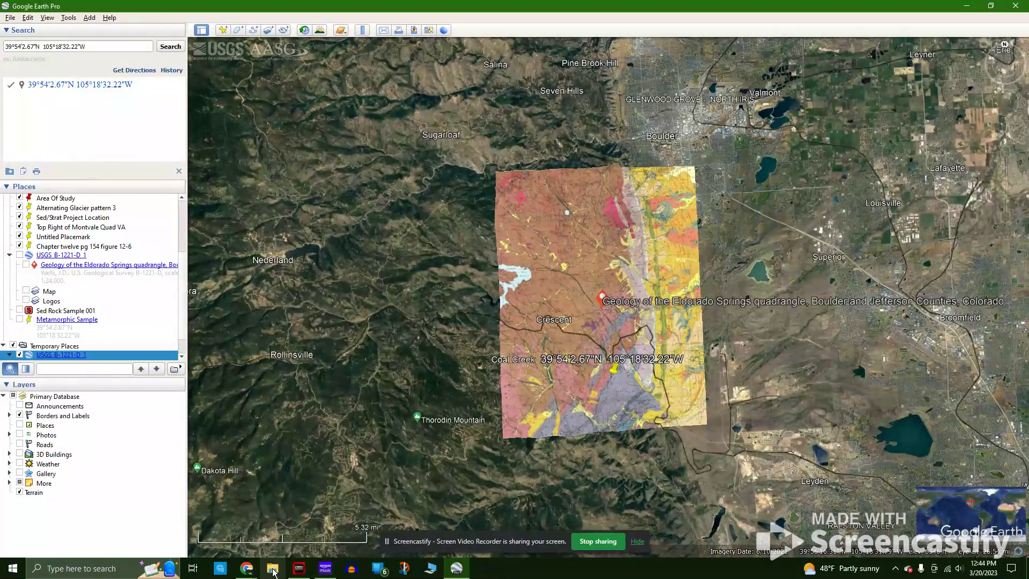
# - Open USGS_B-1221-D_1.tif from the USGS_B-1221-D (1).zip archive in the Downloads folder
pyautogui.moveTo(252, 569)
pyautogui.click(198, 526)
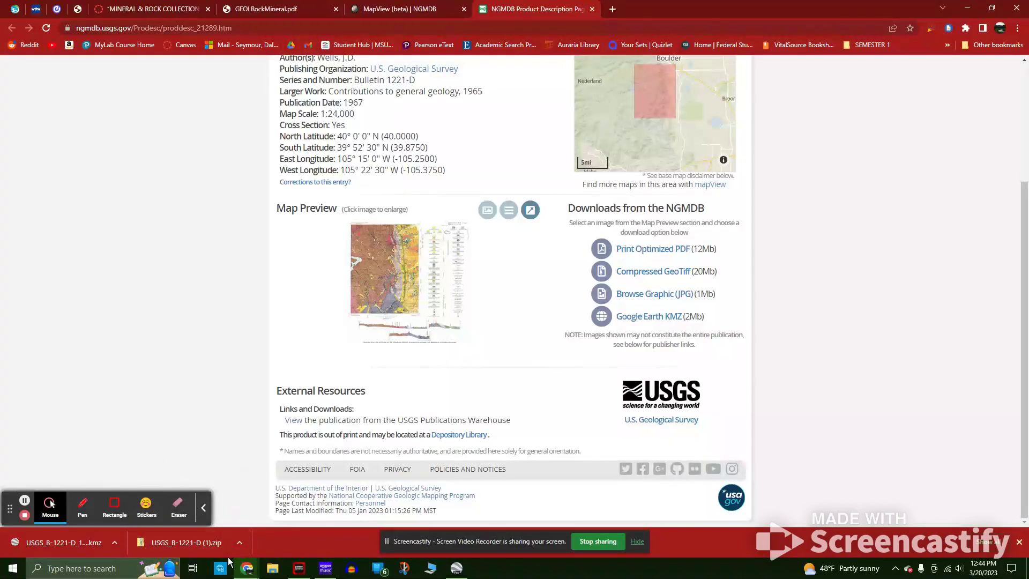
pyautogui.click(272, 569)
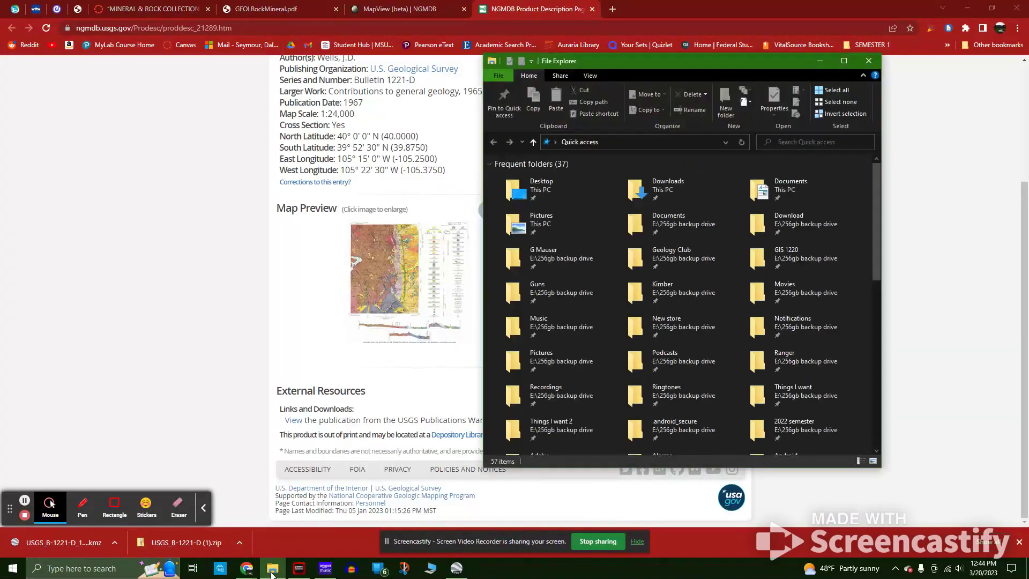
pyautogui.doubleClick(690, 198)
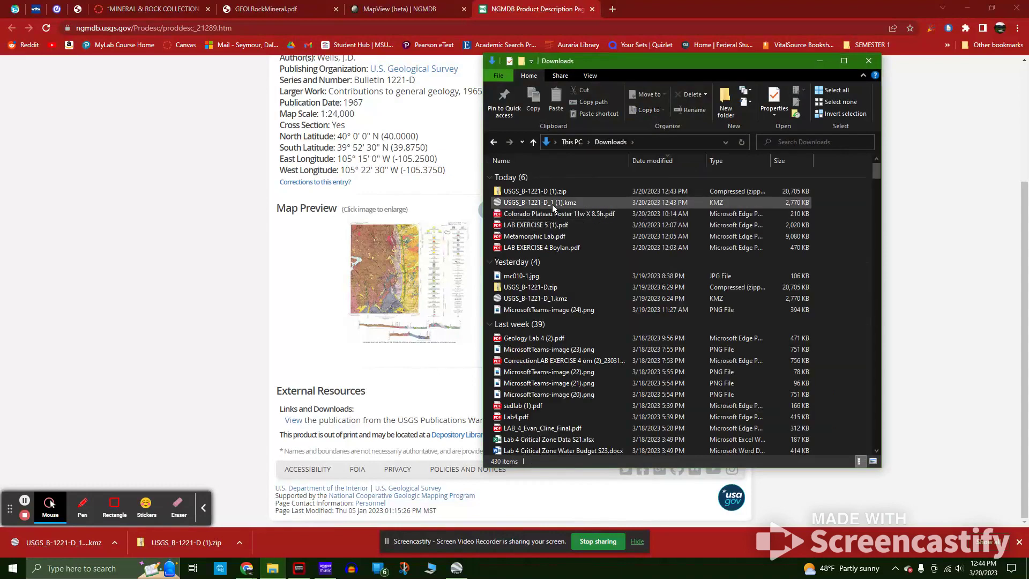
pyautogui.doubleClick(545, 190)
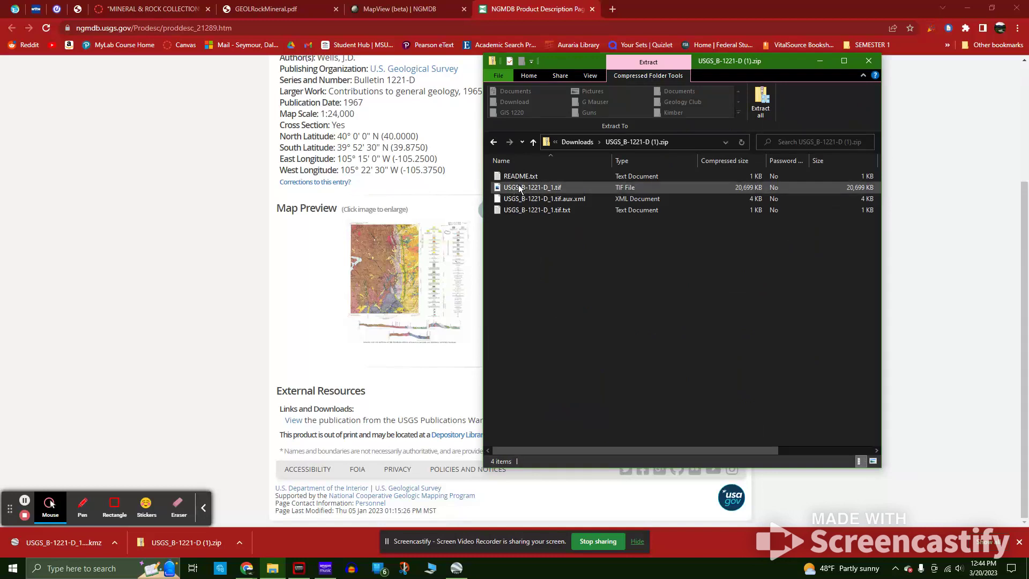
pyautogui.keyDown('ctrl'); pyautogui.scroll(4, 509, 187); pyautogui.keyUp('ctrl')
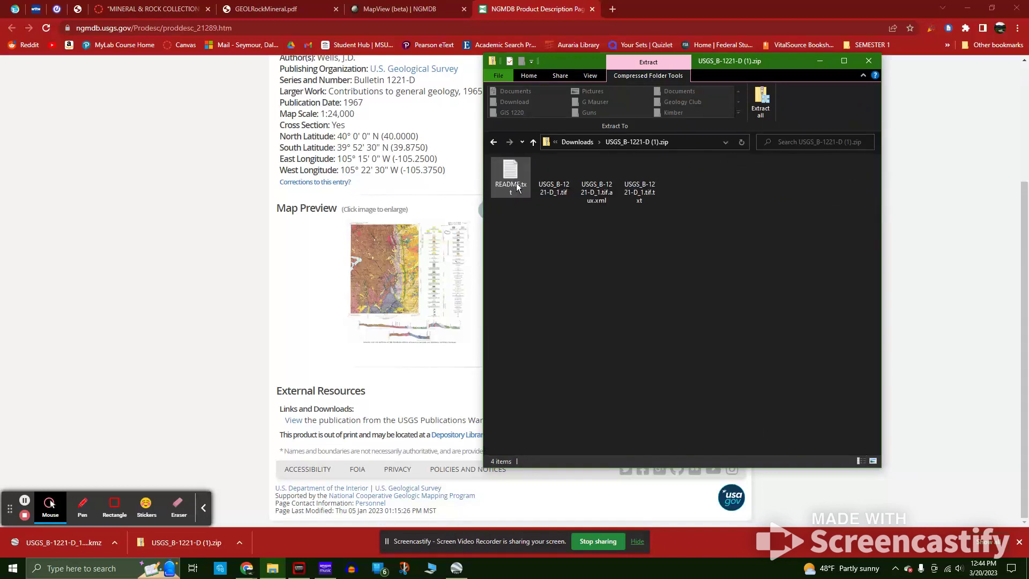
pyautogui.doubleClick(565, 183)
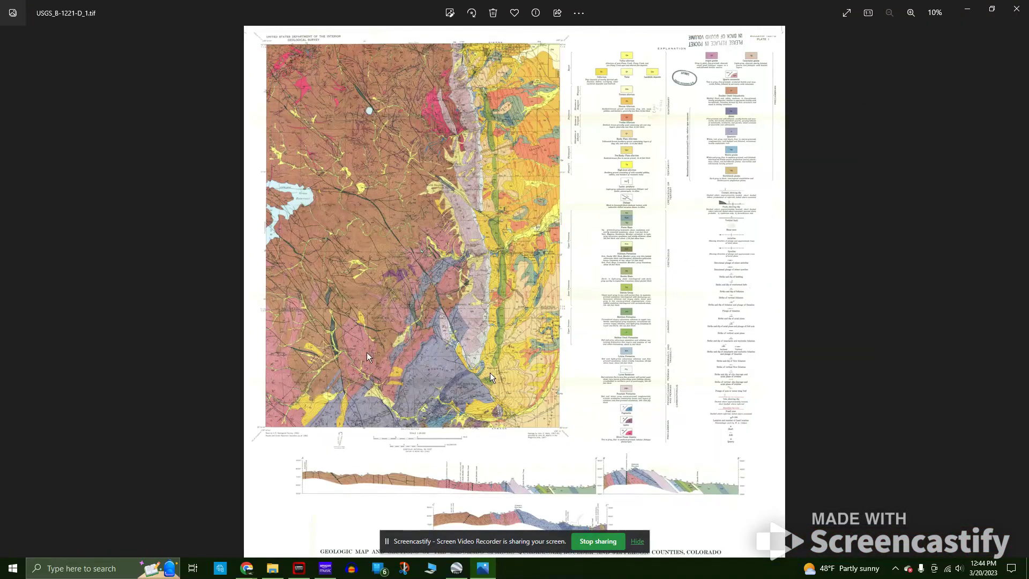
# - Locate the sample site on the TIF map, using the pin on the Google Earth Pro overlay as reference
pyautogui.scroll(10, 491, 377)
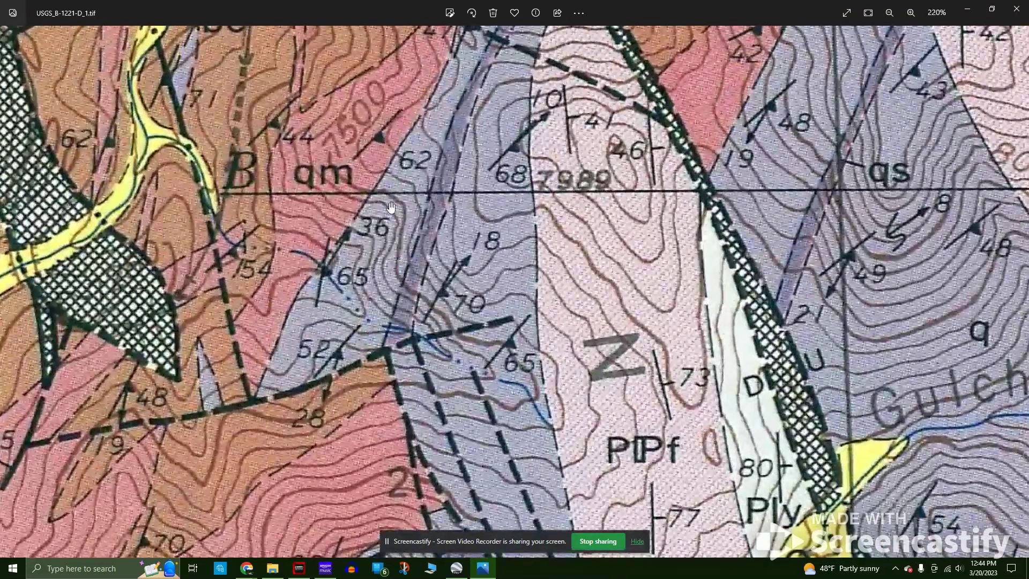
pyautogui.scroll(-3, 392, 207)
pyautogui.moveTo(392, 207); pyautogui.dragTo(625, 213)
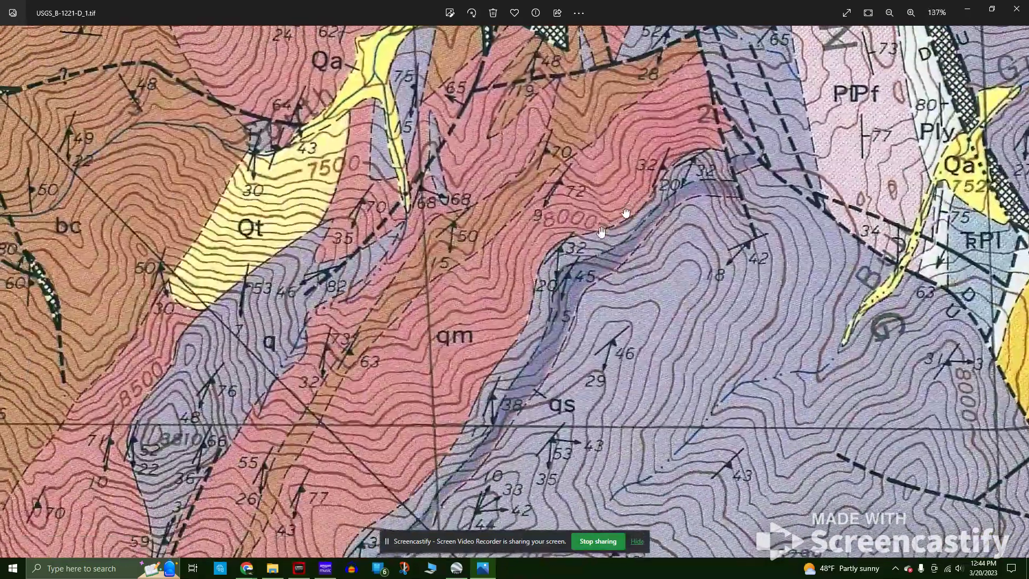
pyautogui.scroll(-10, 626, 214)
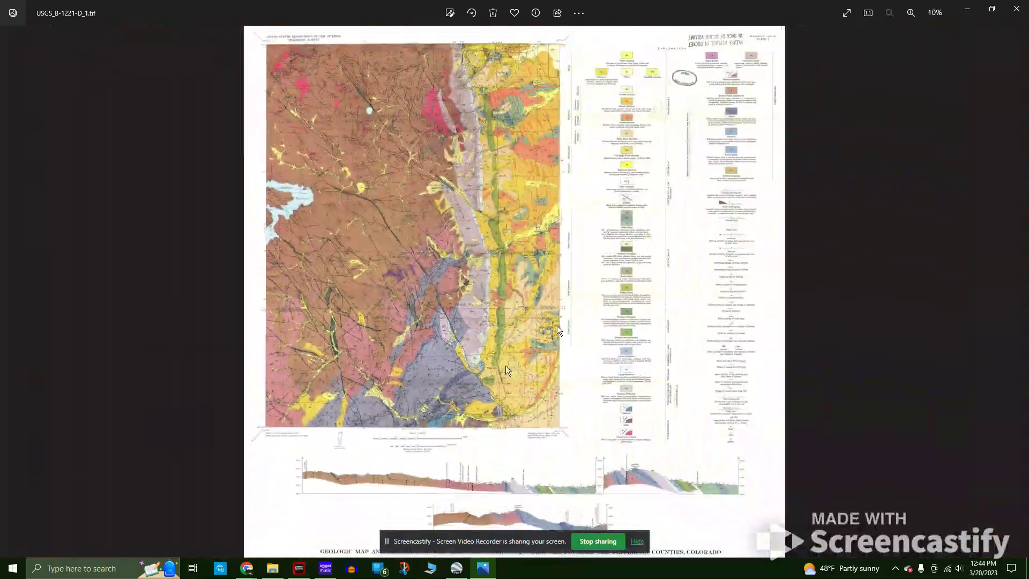
pyautogui.hotkey('alt', 'Tab')
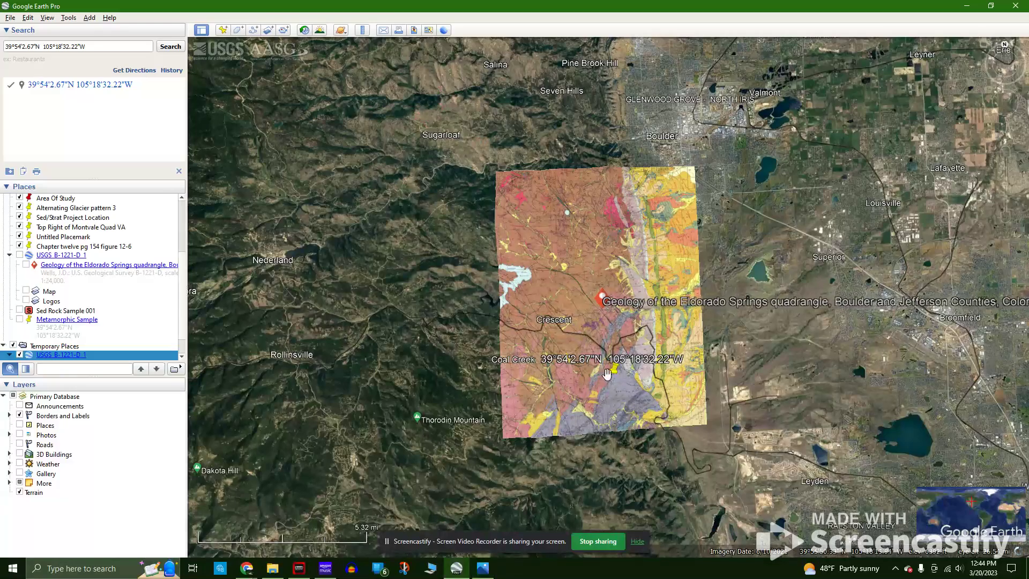
pyautogui.scroll(5, 607, 389)
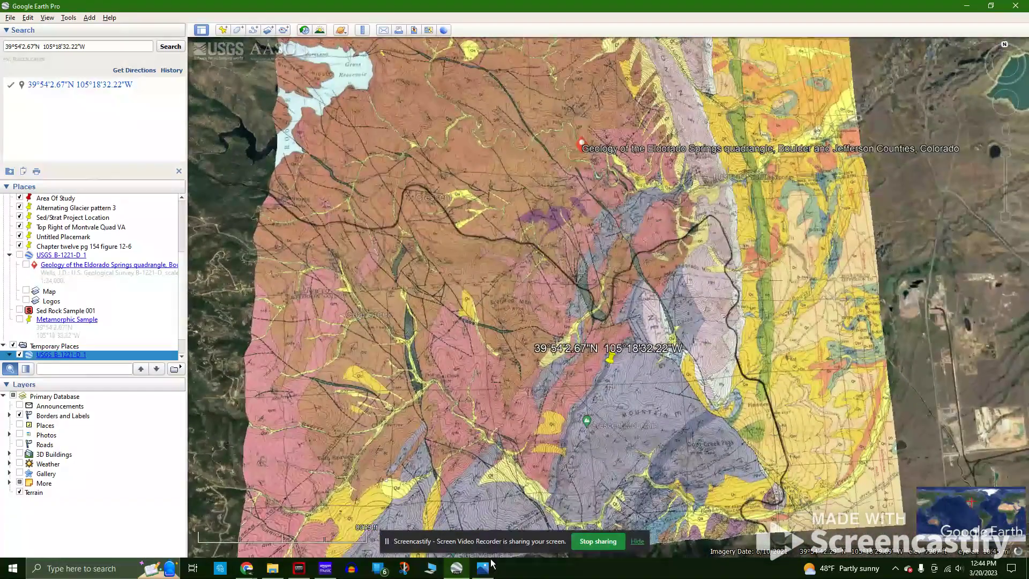
pyautogui.click(489, 567)
pyautogui.scroll(10, 386, 377)
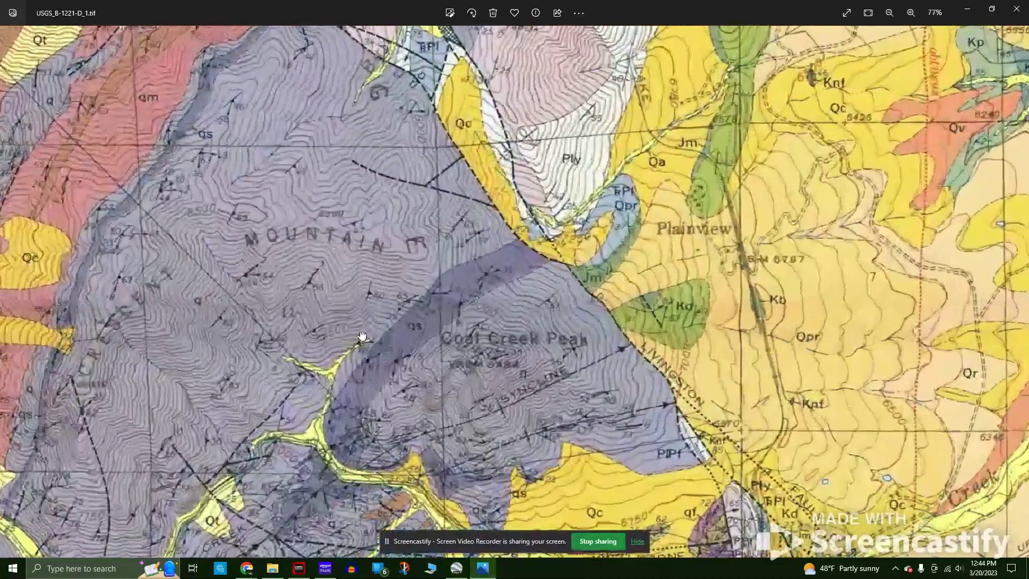
pyautogui.scroll(8, 413, 242)
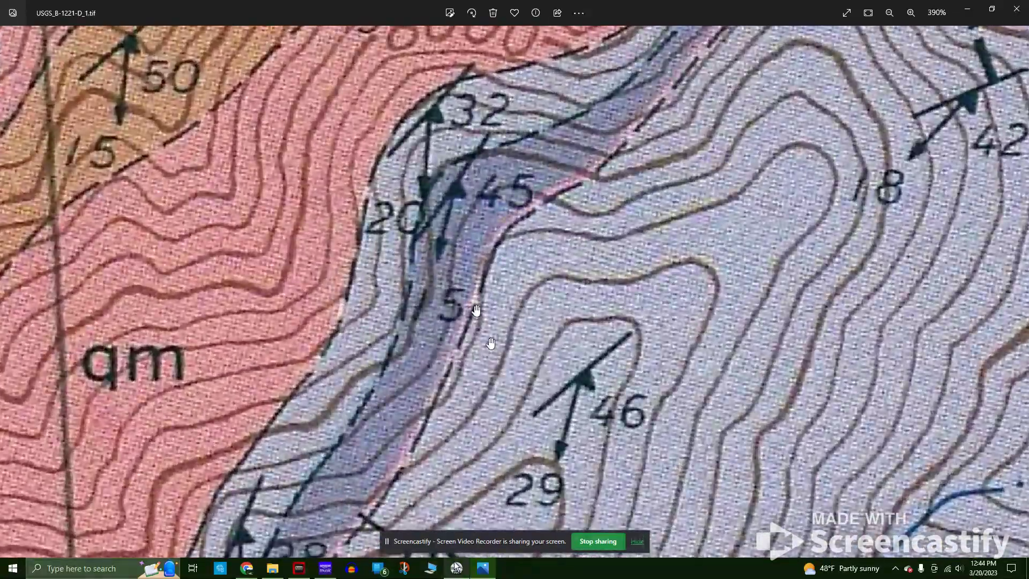
# - Switch to Google Earth Pro and examine the rock units and structure symbols right around the sample pin
pyautogui.click(456, 567)
pyautogui.scroll(5, 725, 387)
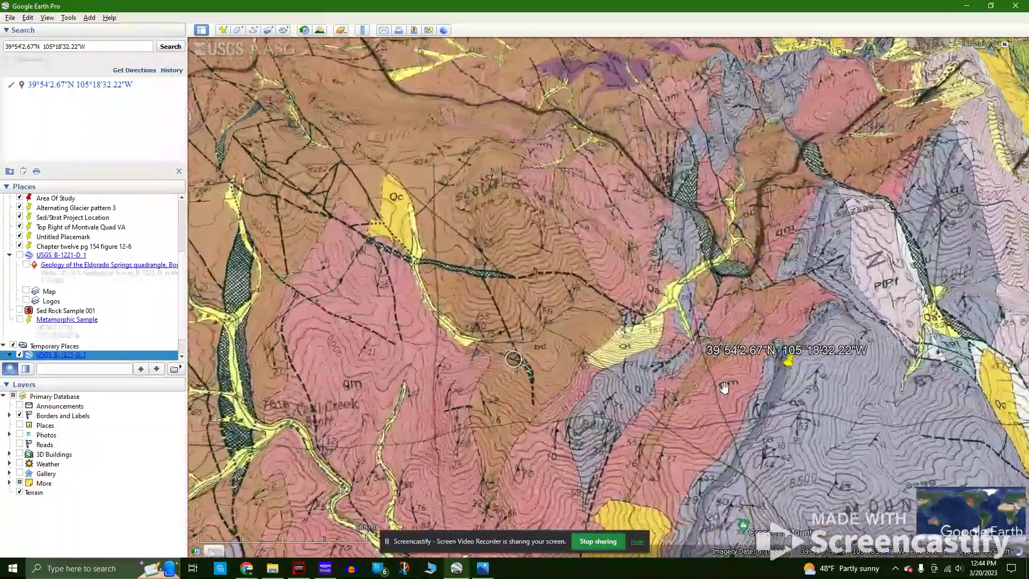
pyautogui.moveTo(724, 387); pyautogui.dragTo(552, 148)
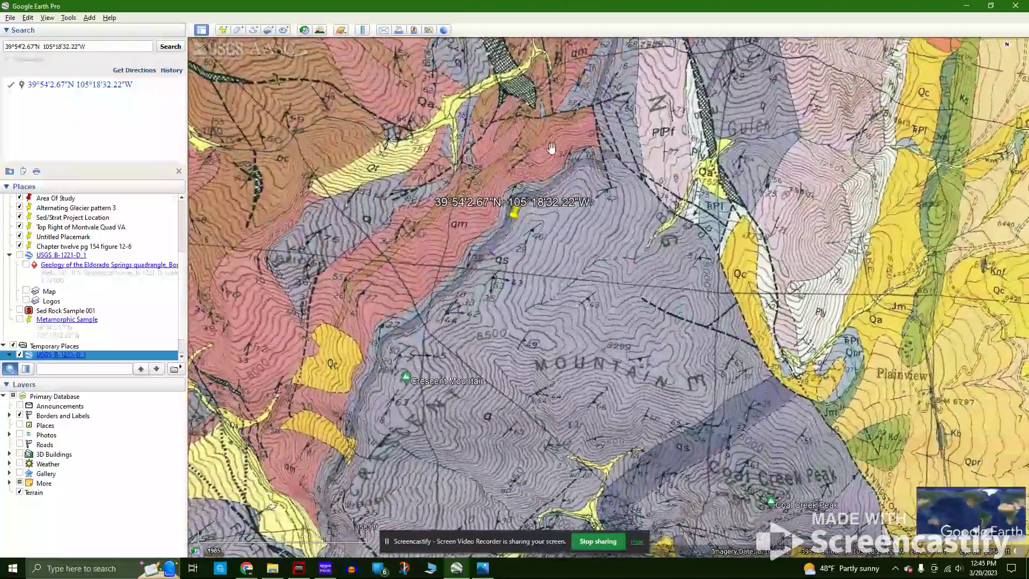
pyautogui.scroll(3, 552, 148)
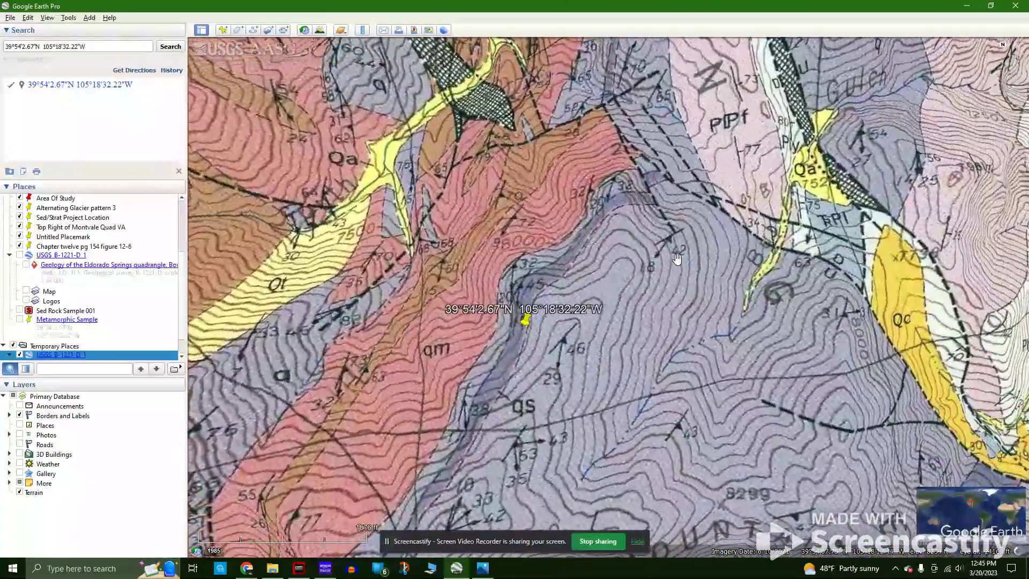
pyautogui.scroll(2, 681, 367)
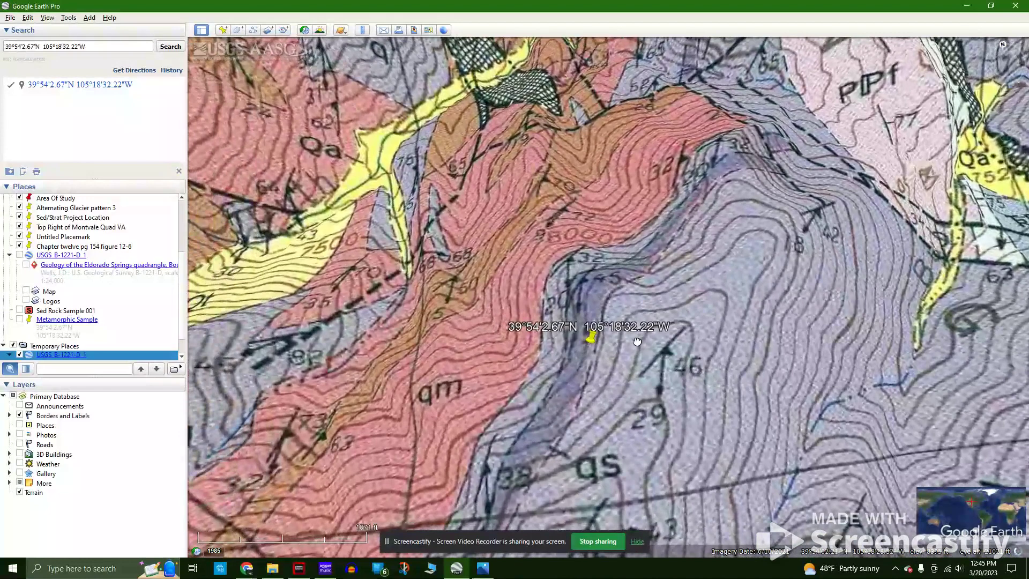
pyautogui.moveTo(636, 342); pyautogui.dragTo(626, 369)
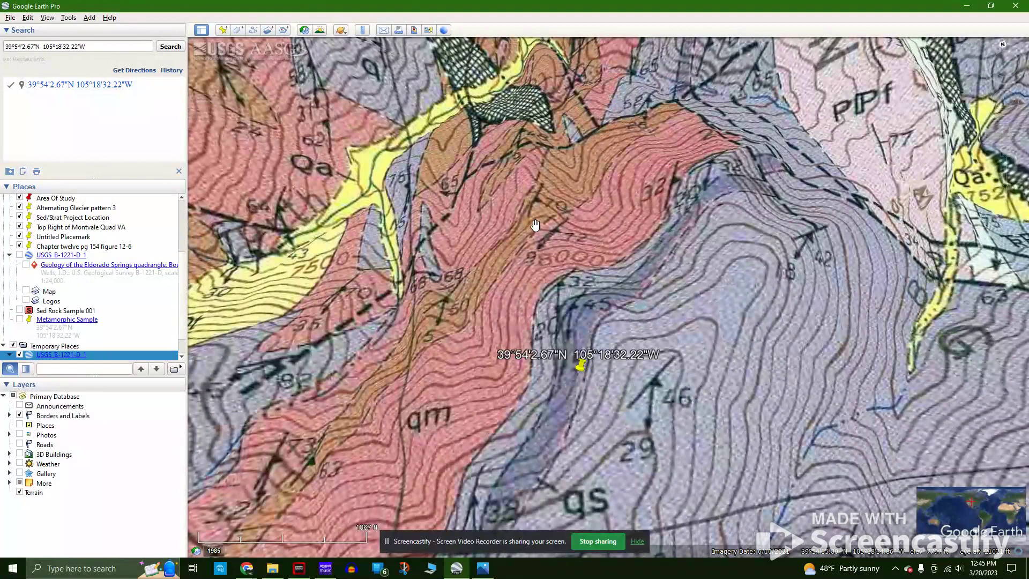
pyautogui.scroll(-1, 535, 225)
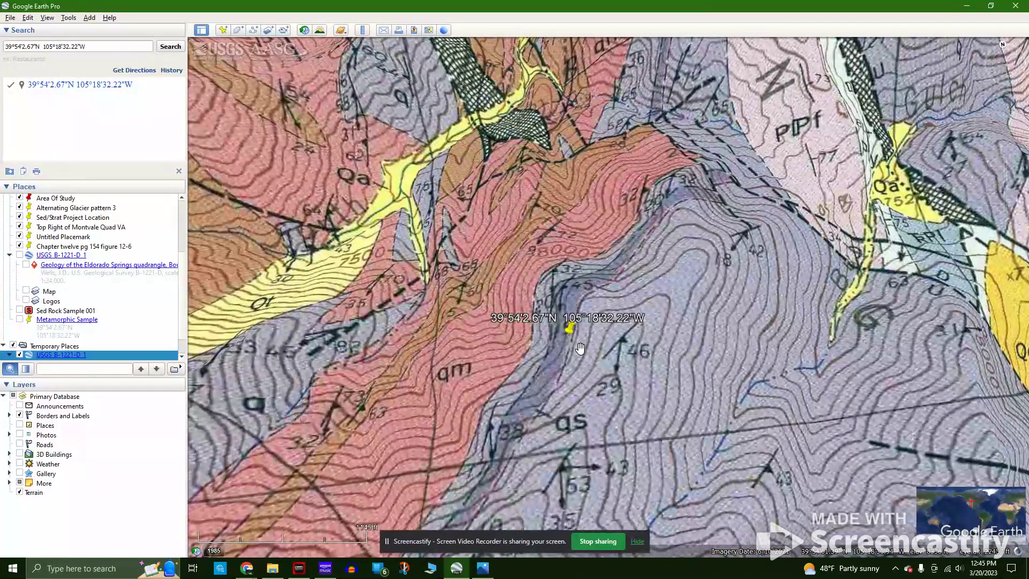
pyautogui.scroll(-1, 580, 348)
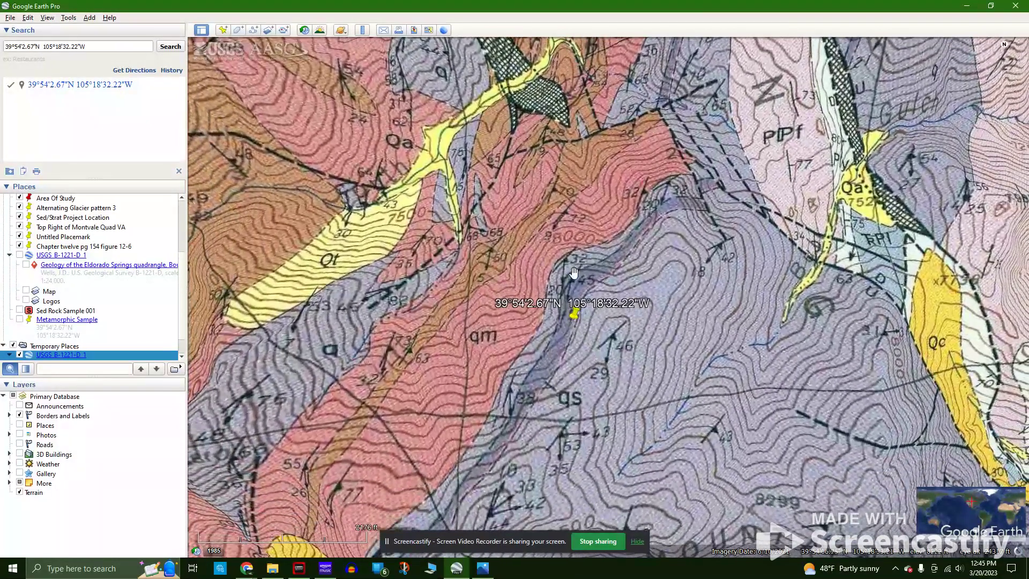
# - Switch back to the TIF map and examine the rock units surrounding the sample site between Scar Top Mtn and Plainview
pyautogui.click(482, 567)
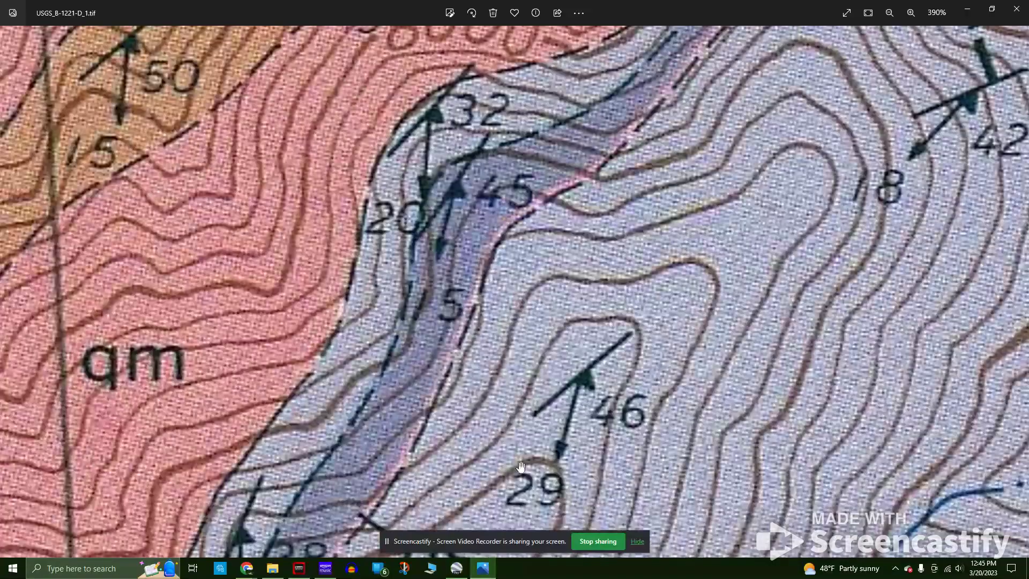
pyautogui.scroll(-3, 482, 332)
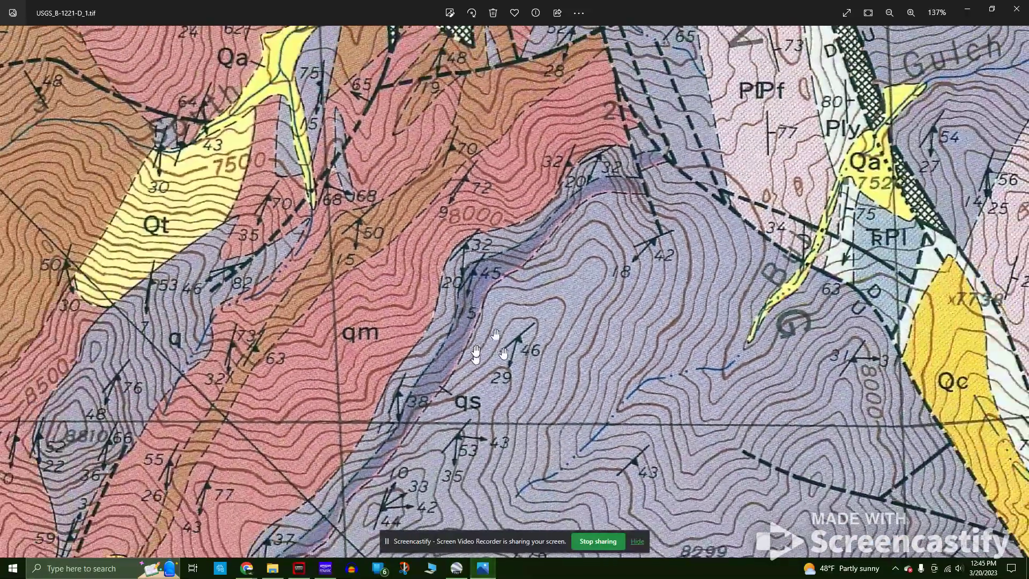
pyautogui.scroll(-2, 482, 335)
pyautogui.scroll(-2, 486, 349)
pyautogui.scroll(1, 492, 373)
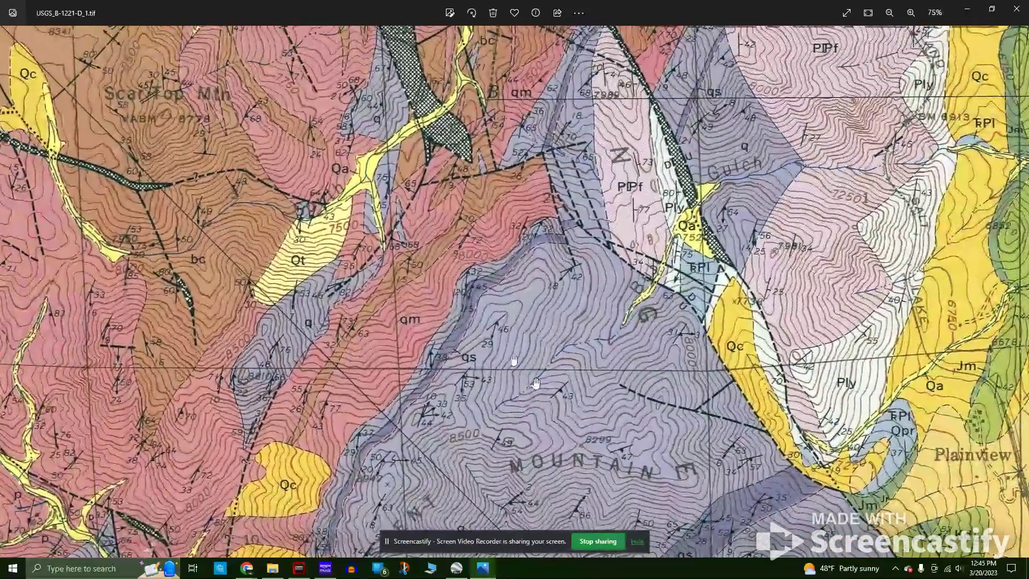
pyautogui.scroll(-5, 536, 382)
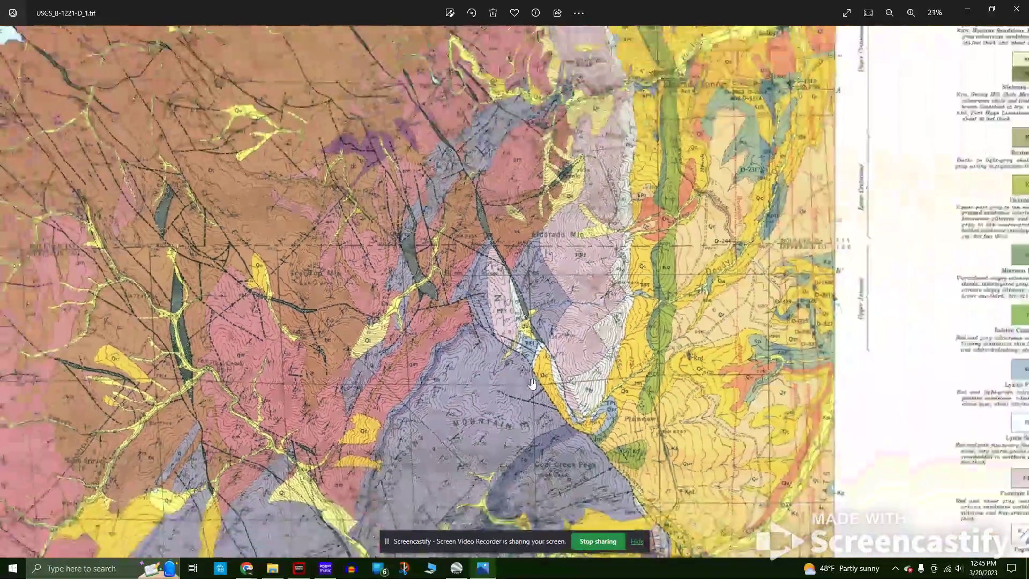
pyautogui.scroll(3, 375, 343)
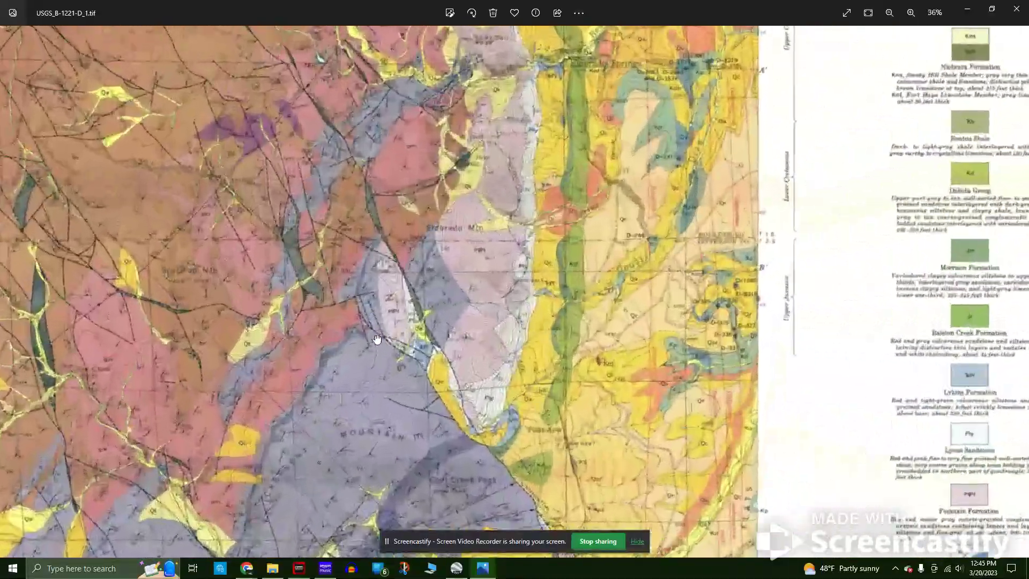
pyautogui.scroll(3, 377, 339)
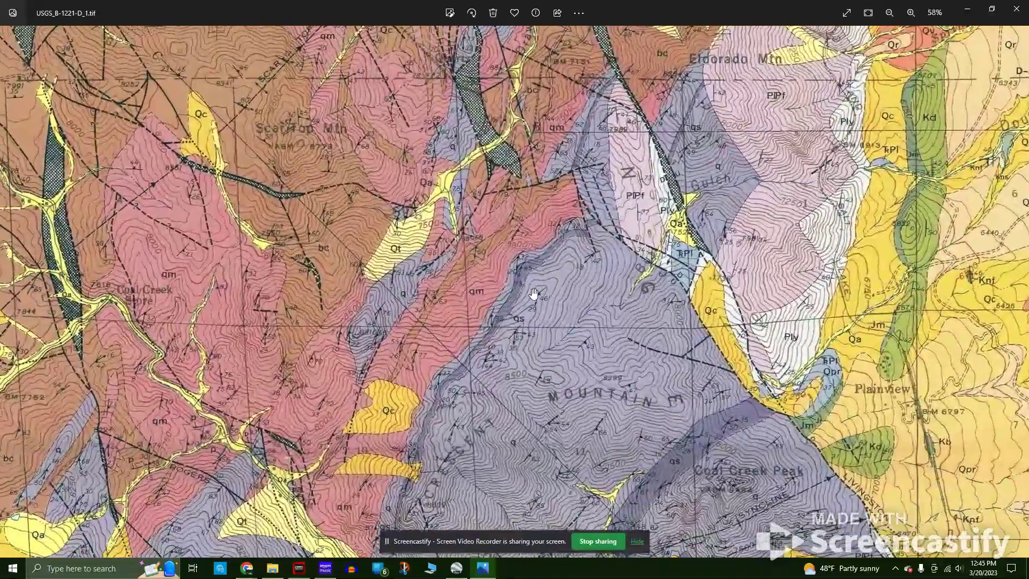
pyautogui.scroll(2, 534, 293)
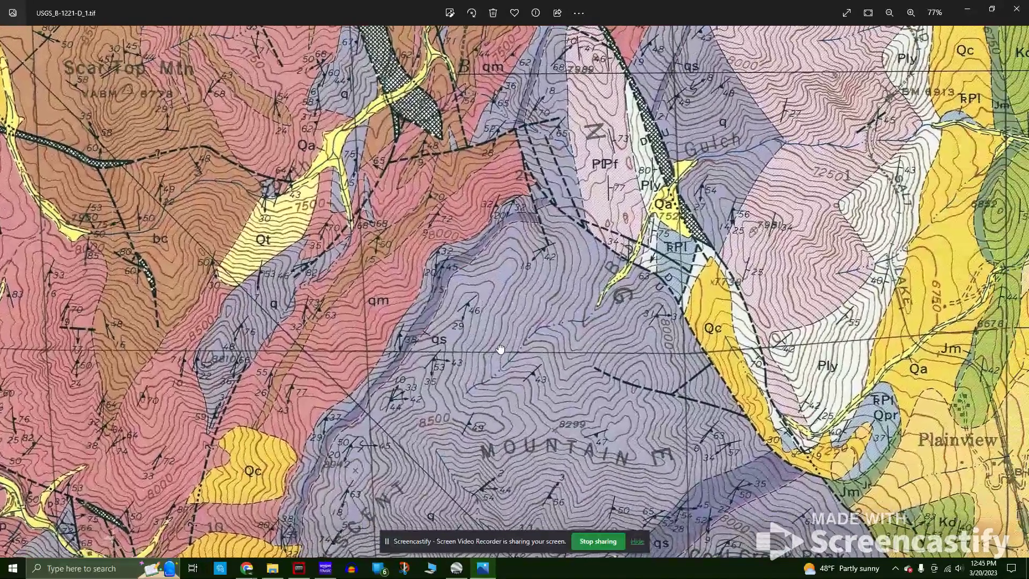
# - Frame the sample site and its neighbouring rock units at 75% zoom and hide the screen-sharing notice
pyautogui.moveTo(500, 349); pyautogui.dragTo(478, 361)
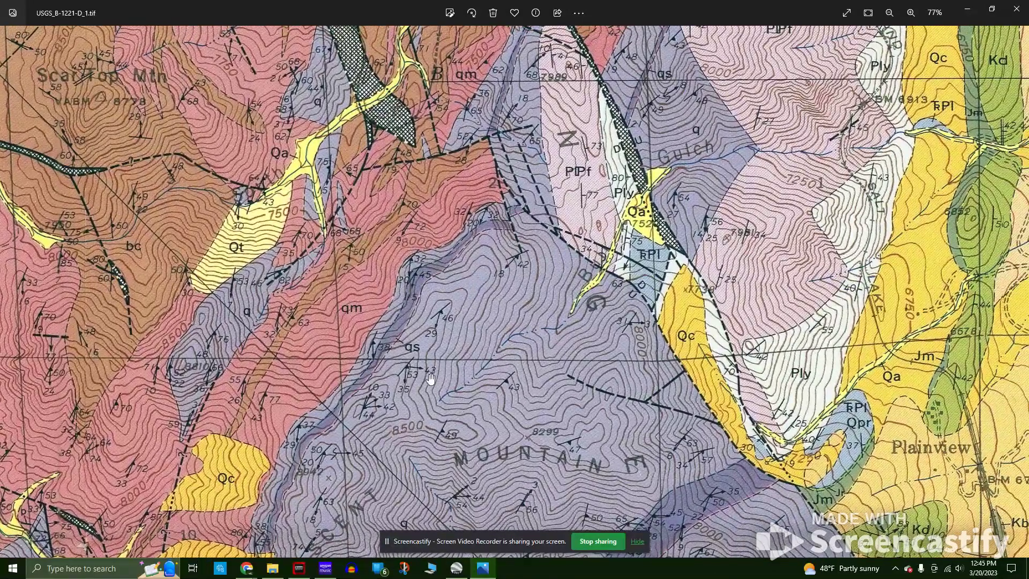
pyautogui.moveTo(398, 319); pyautogui.dragTo(394, 296)
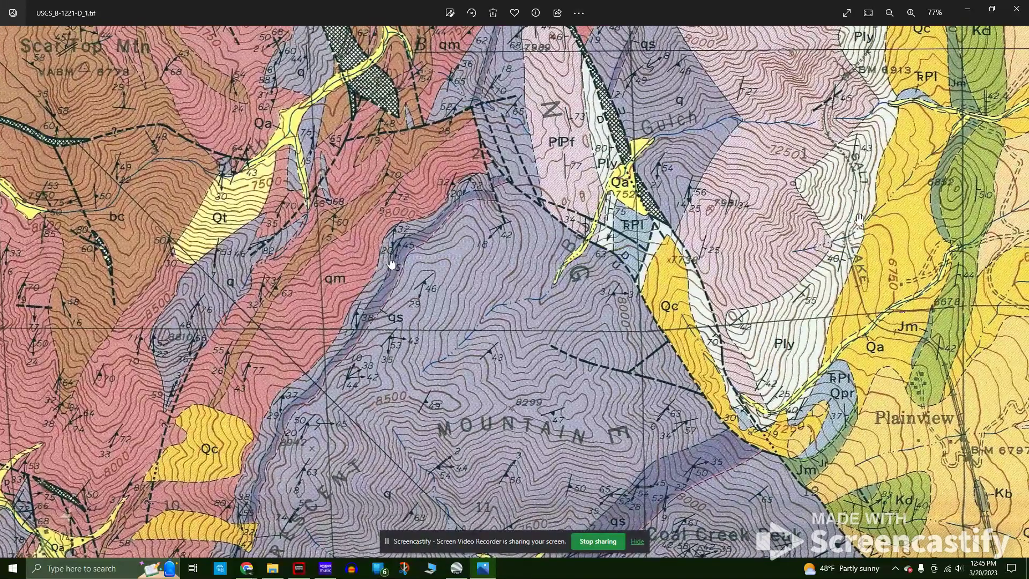
pyautogui.scroll(1, 486, 245)
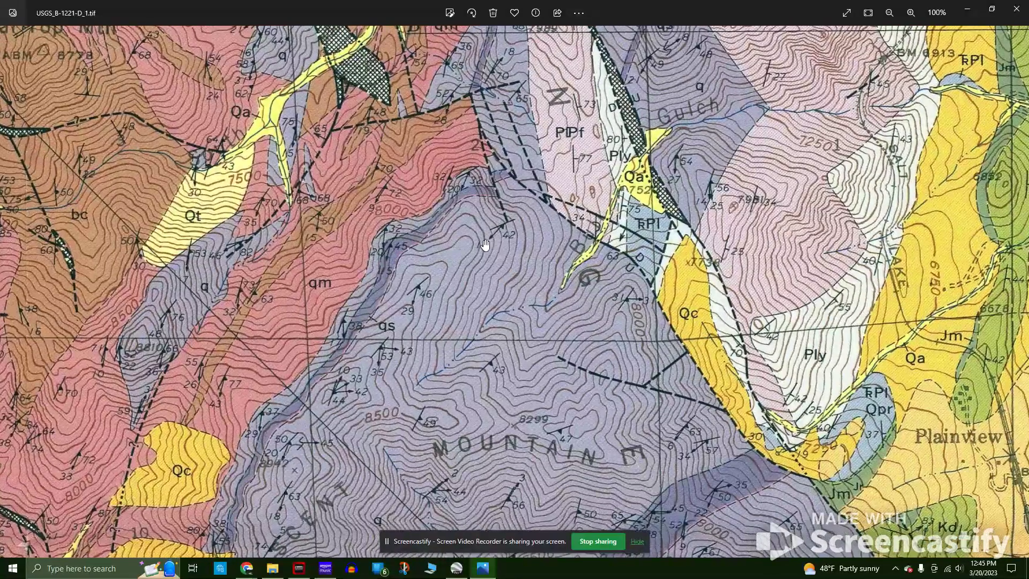
pyautogui.scroll(-1, 485, 245)
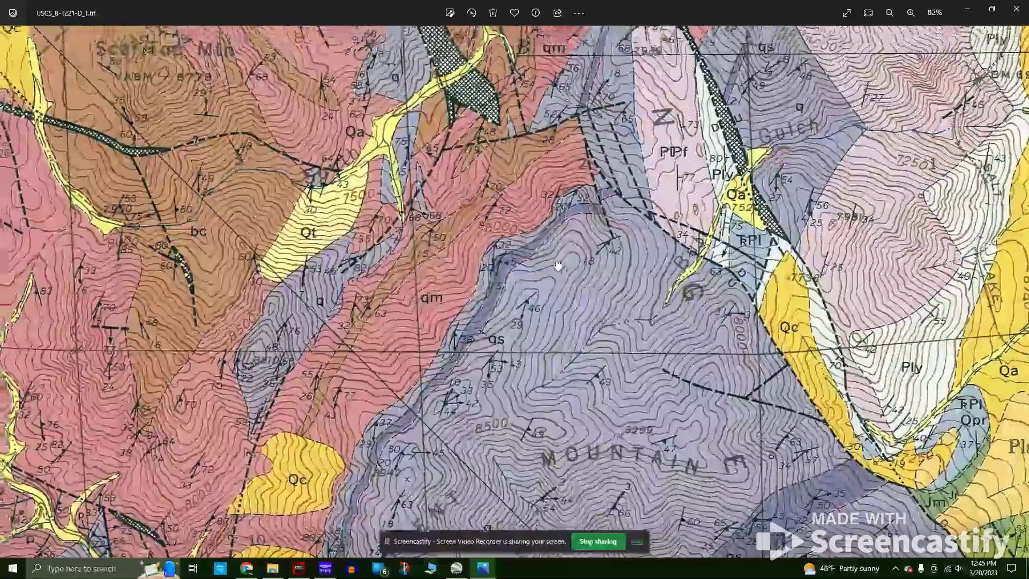
pyautogui.scroll(-1, 557, 271)
pyautogui.scroll(1, 558, 278)
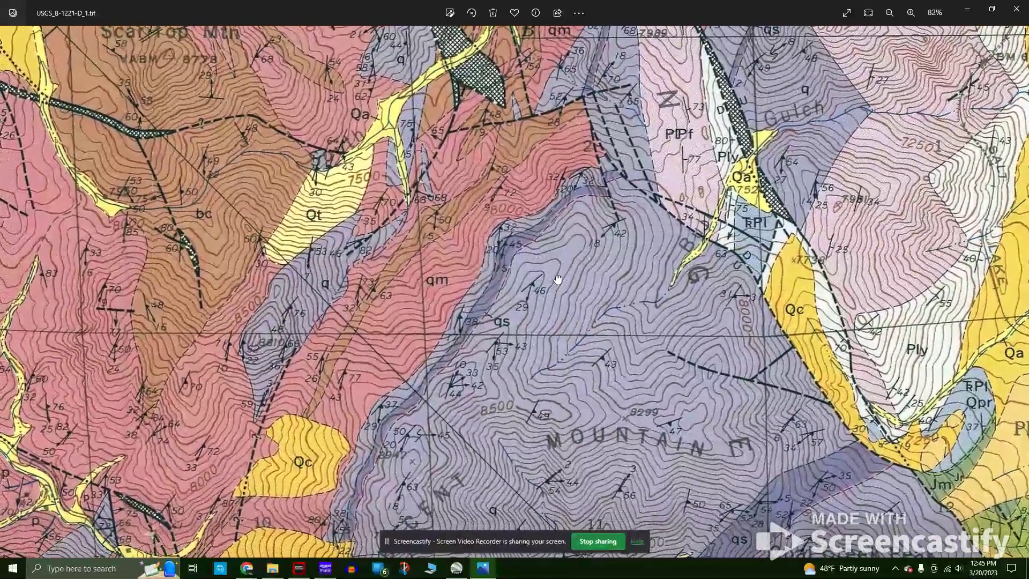
pyautogui.scroll(-1, 557, 279)
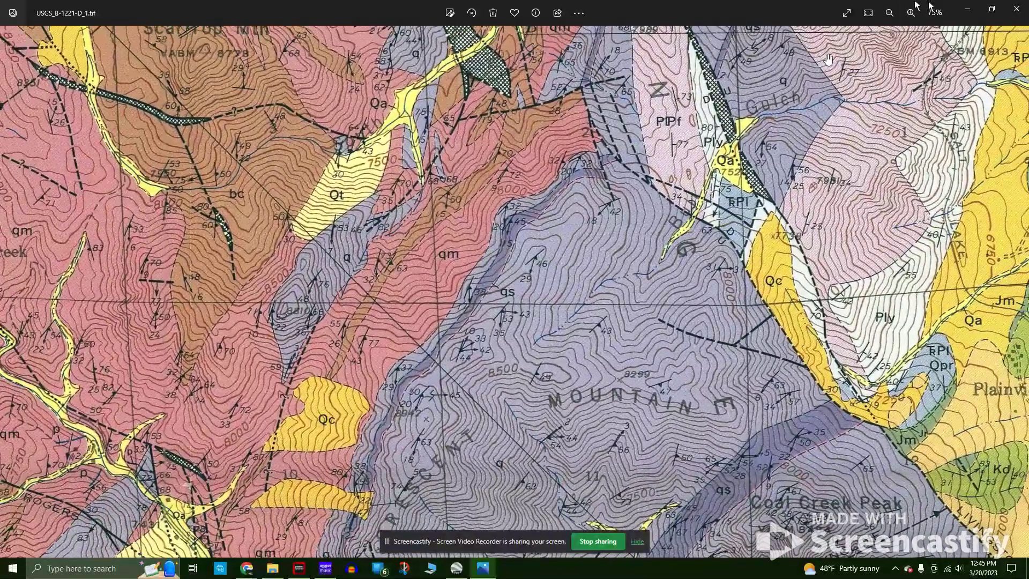
pyautogui.moveTo(706, 232); pyautogui.dragTo(689, 238)
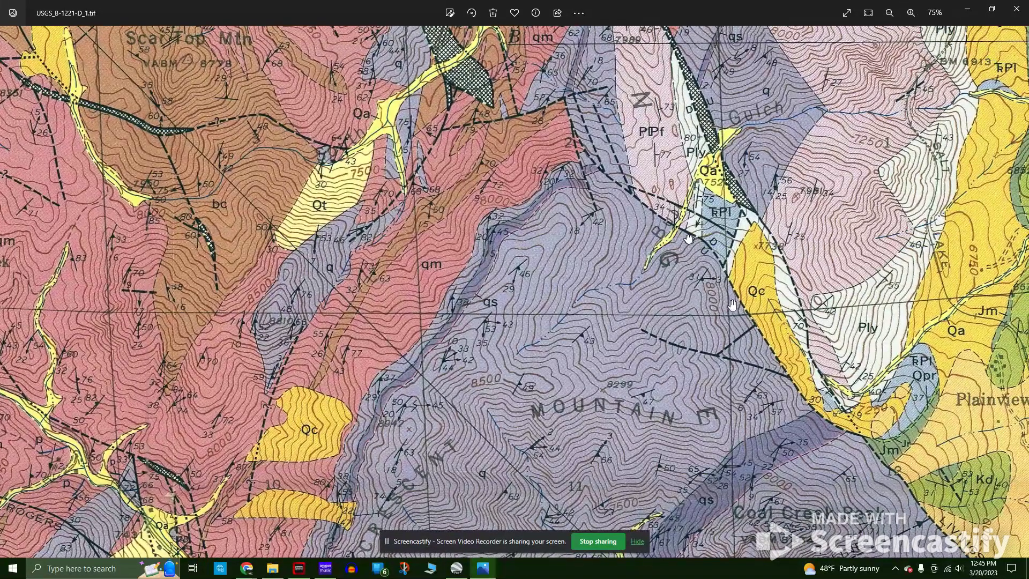
pyautogui.click(637, 545)
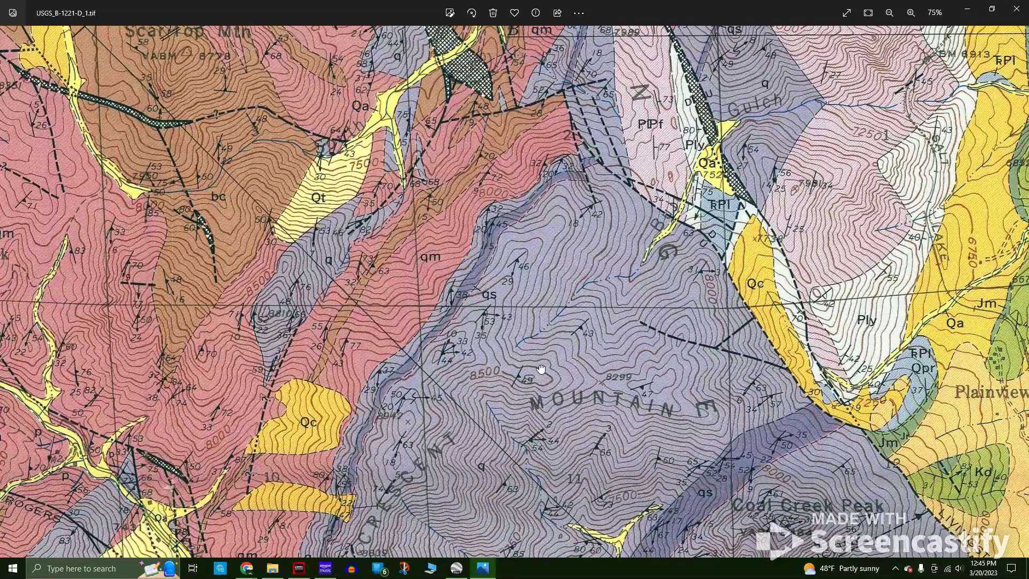
# - Survey the wider map south of the sample site and check the 1:24 000 scale bars below it
pyautogui.moveTo(544, 383); pyautogui.dragTo(535, 379)
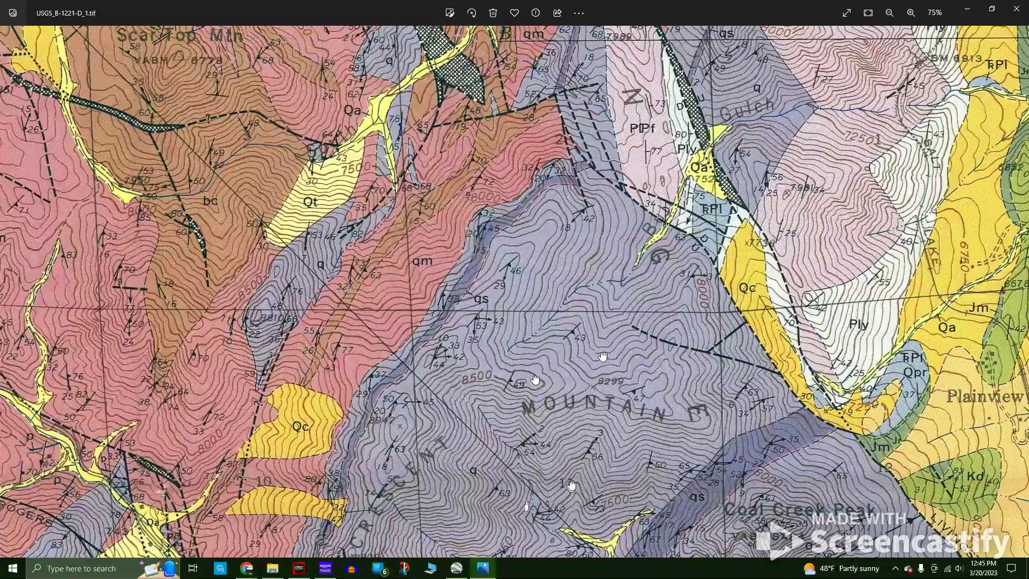
pyautogui.scroll(-3, 547, 383)
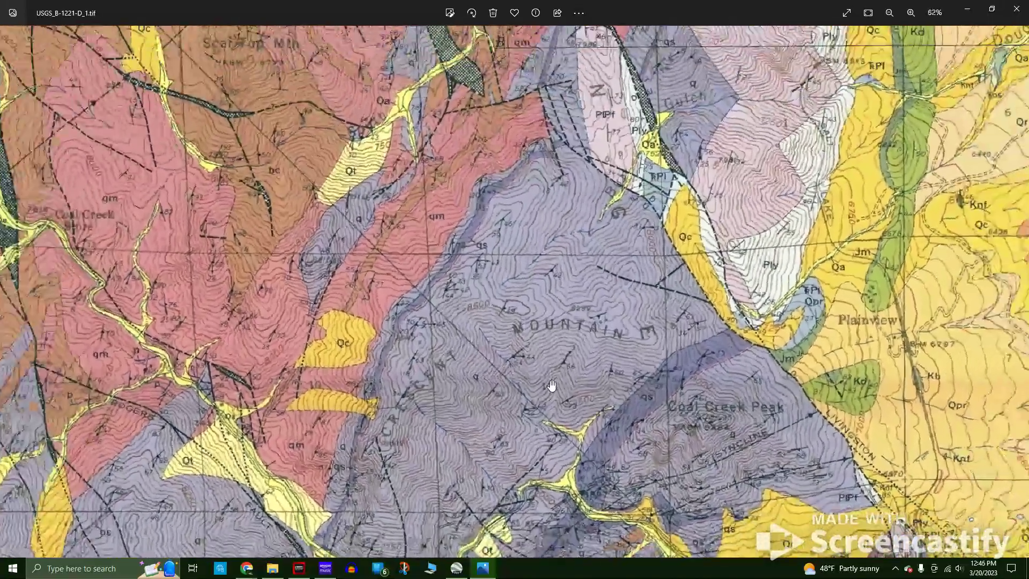
pyautogui.scroll(-3, 552, 385)
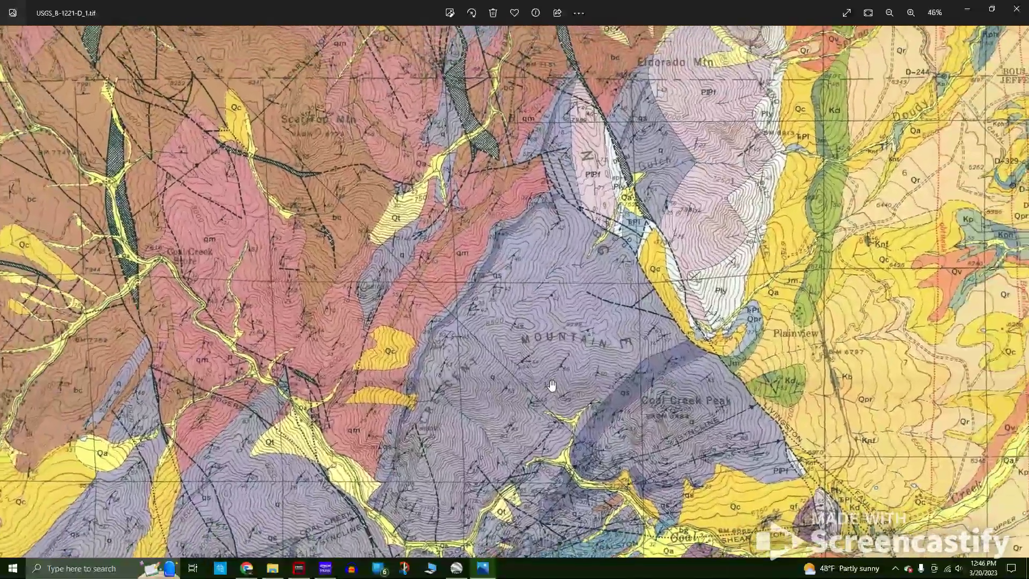
pyautogui.scroll(-1, 552, 385)
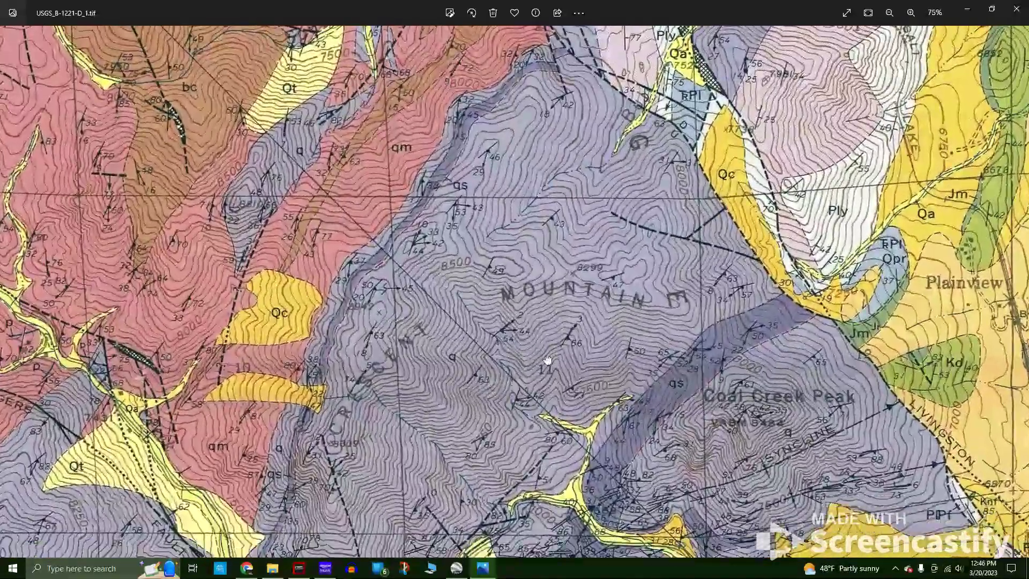
pyautogui.moveTo(547, 359); pyautogui.dragTo(561, 265)
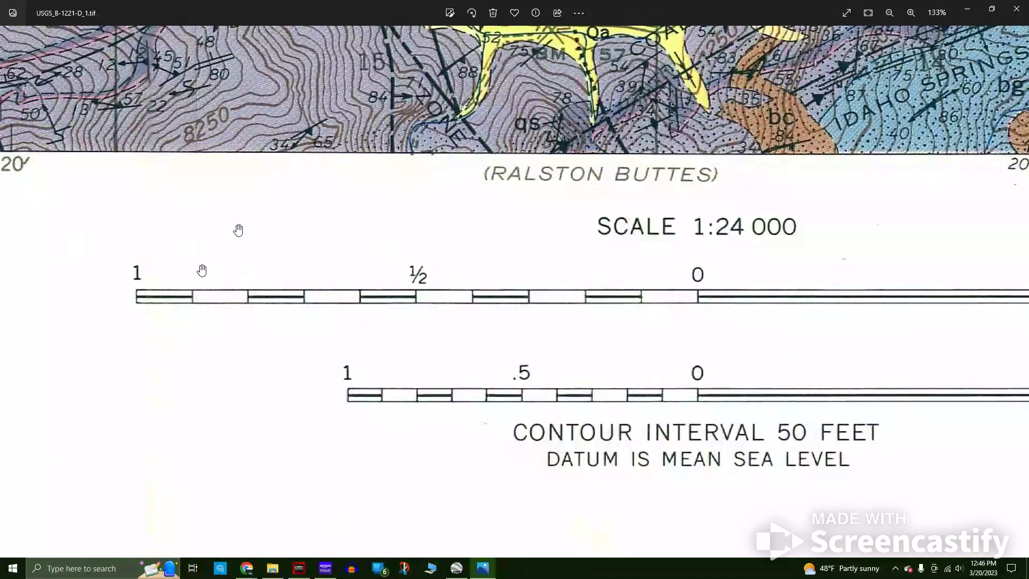
pyautogui.scroll(-3, 733, 235)
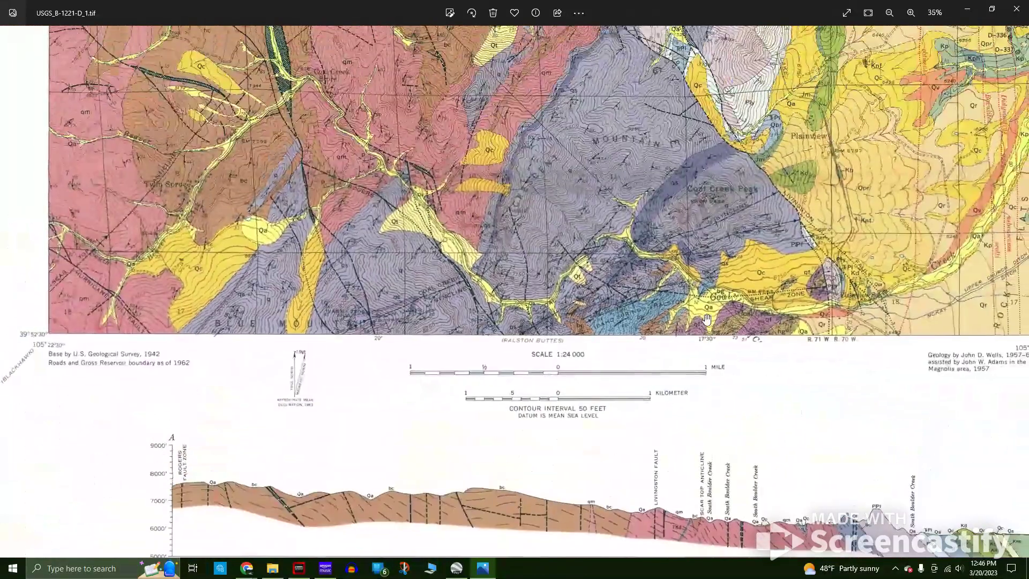
# - Frame the sample site on the TIF map at 75% zoom and capture the whole map view as a rectangular snip with Snipping Tool
pyautogui.scroll(4, 567, 204)
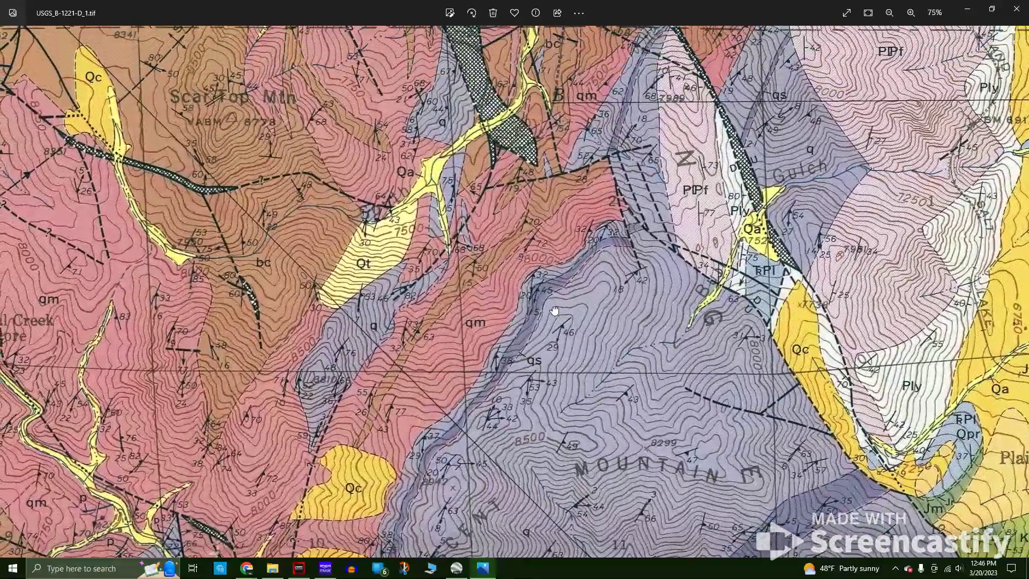
pyautogui.moveTo(555, 311); pyautogui.dragTo(429, 297)
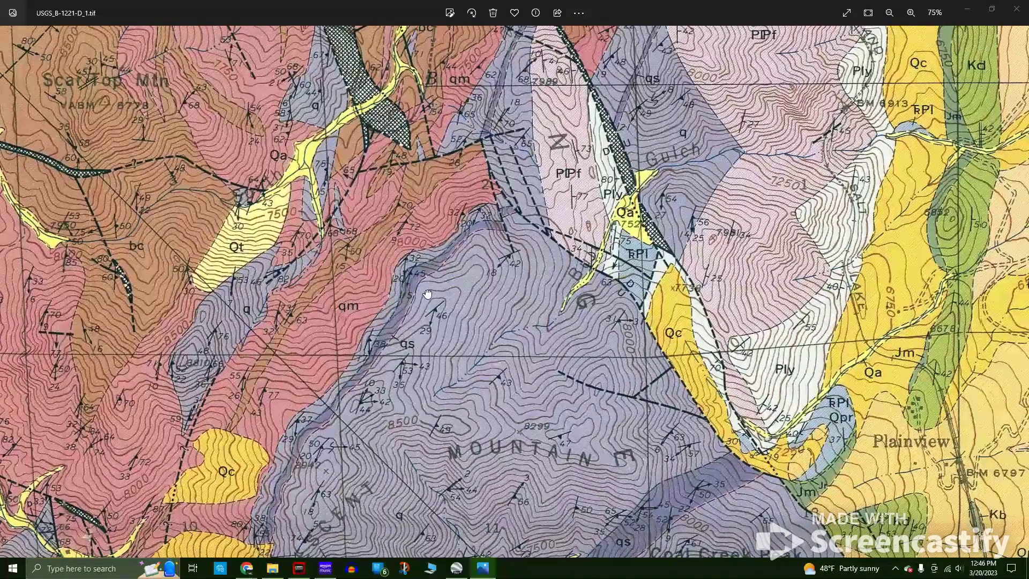
pyautogui.click(79, 567)
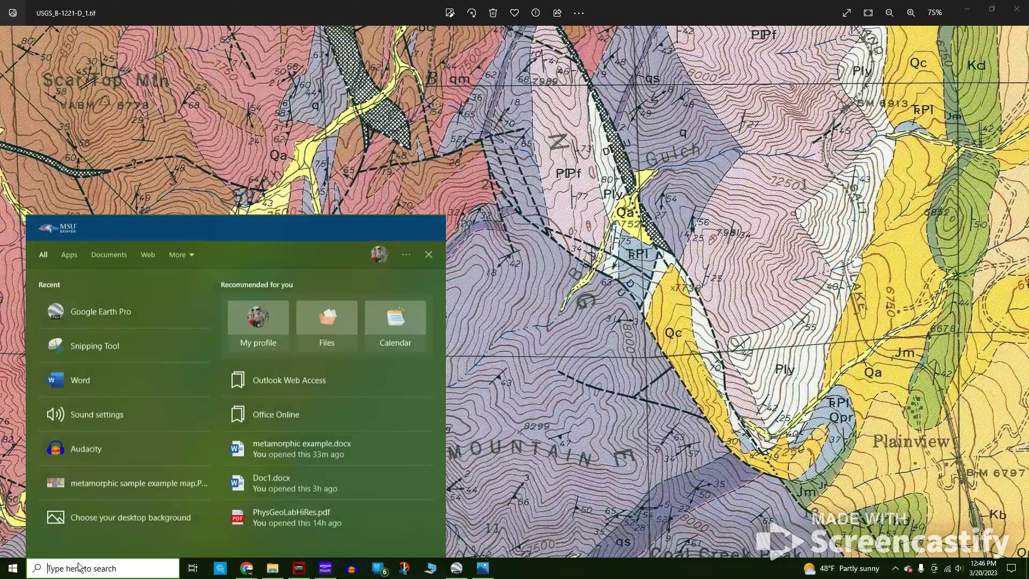
pyautogui.write('snip')
pyautogui.press('Return')
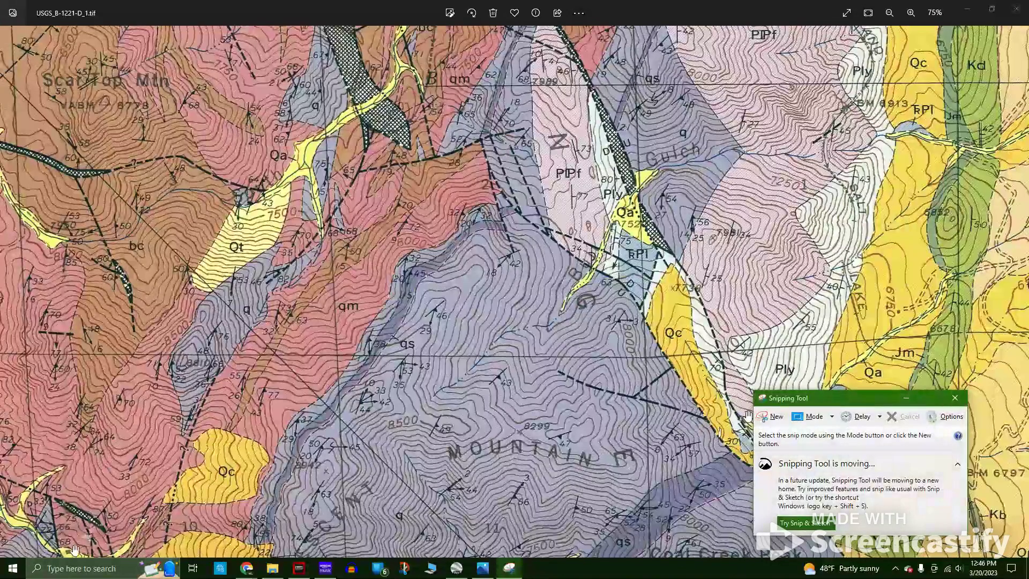
pyautogui.click(777, 416)
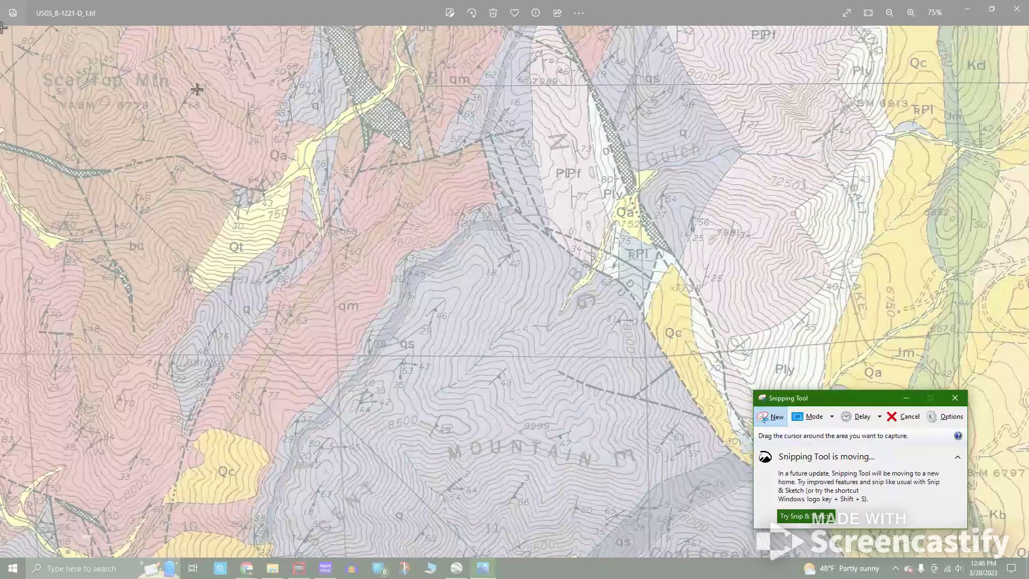
pyautogui.click(833, 418)
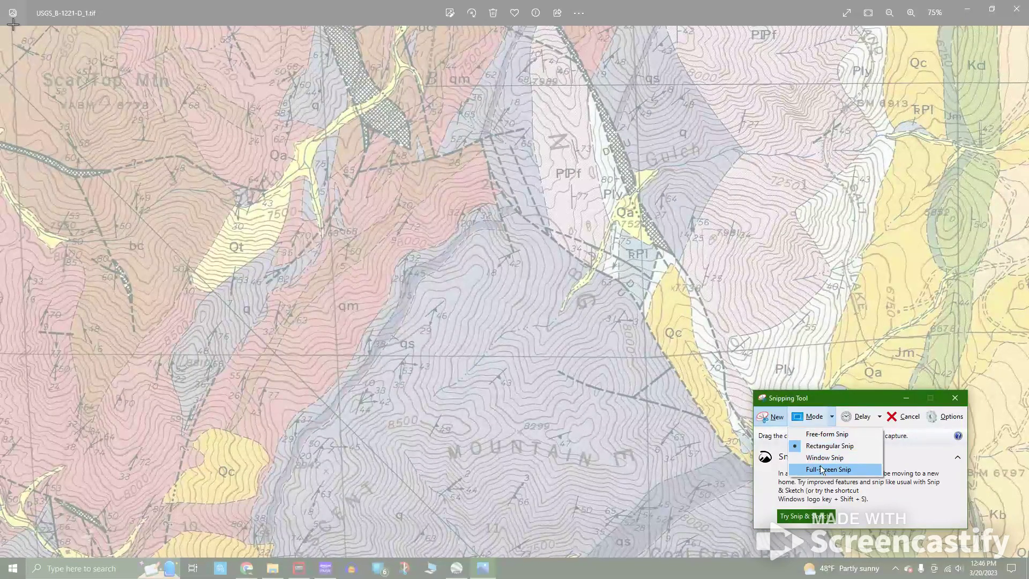
pyautogui.click(830, 446)
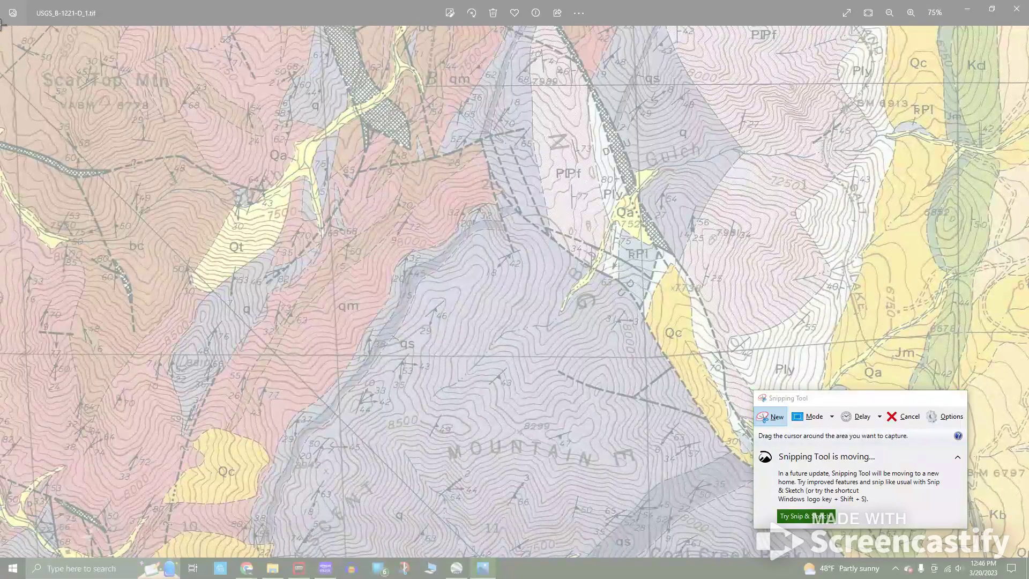
pyautogui.moveTo(1, 25); pyautogui.dragTo(1026, 556)
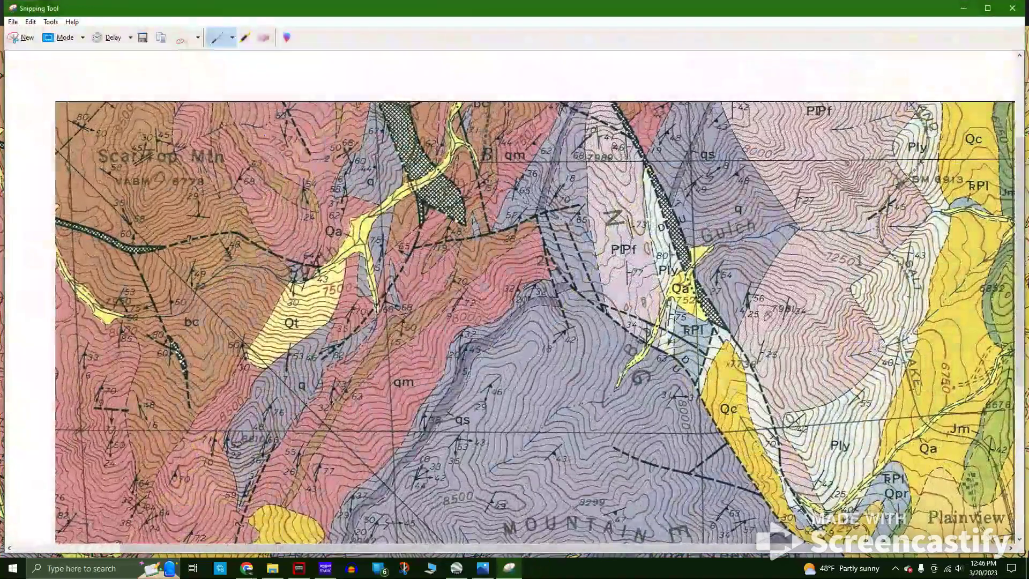
# - Save the map snip to the Desktop as a PNG file named "class 1"
pyautogui.click(13, 22)
pyautogui.click(45, 51)
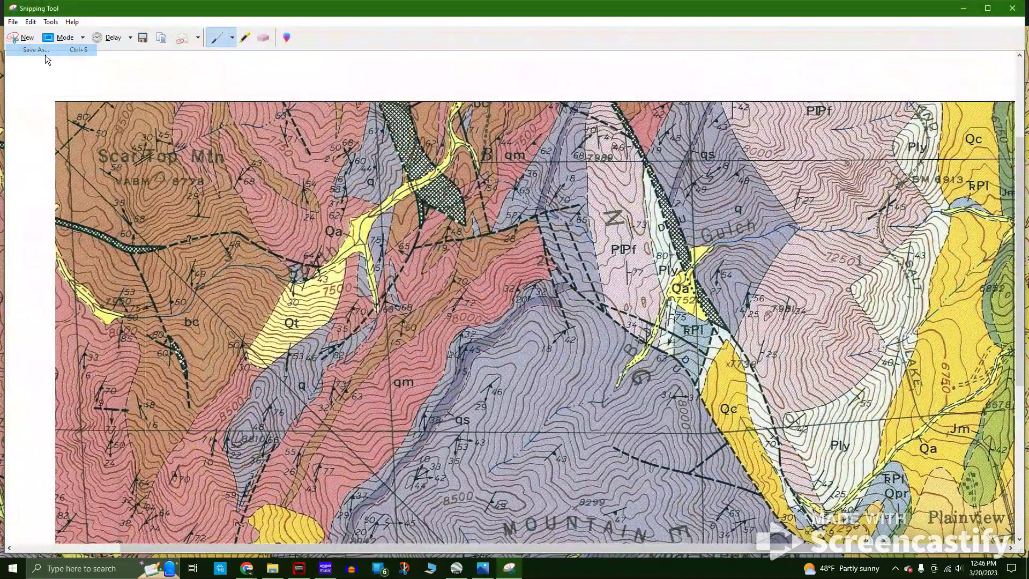
pyautogui.write('class 1')
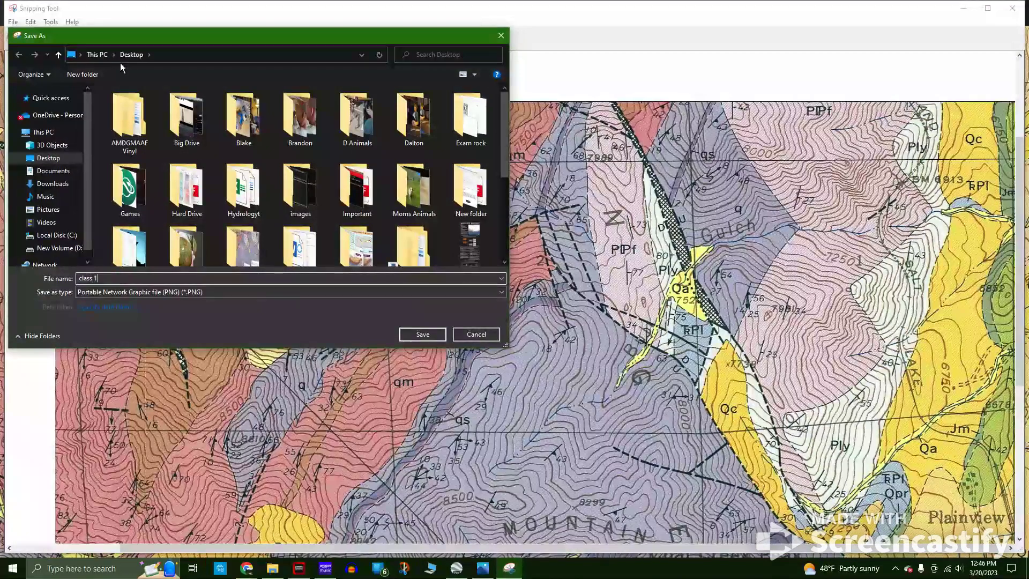
pyautogui.press('Return')
# - Frame the 1:24 000 scale bars below the map at 75% zoom and capture the whole view as a rectangular snip
pyautogui.hotkey('ctrl', 'n')
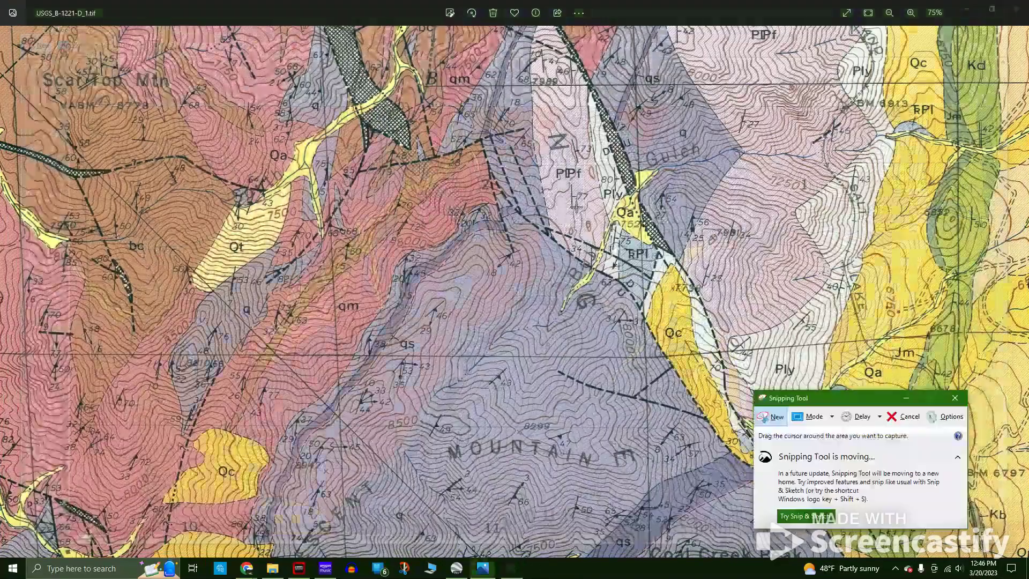
pyautogui.press('Escape')
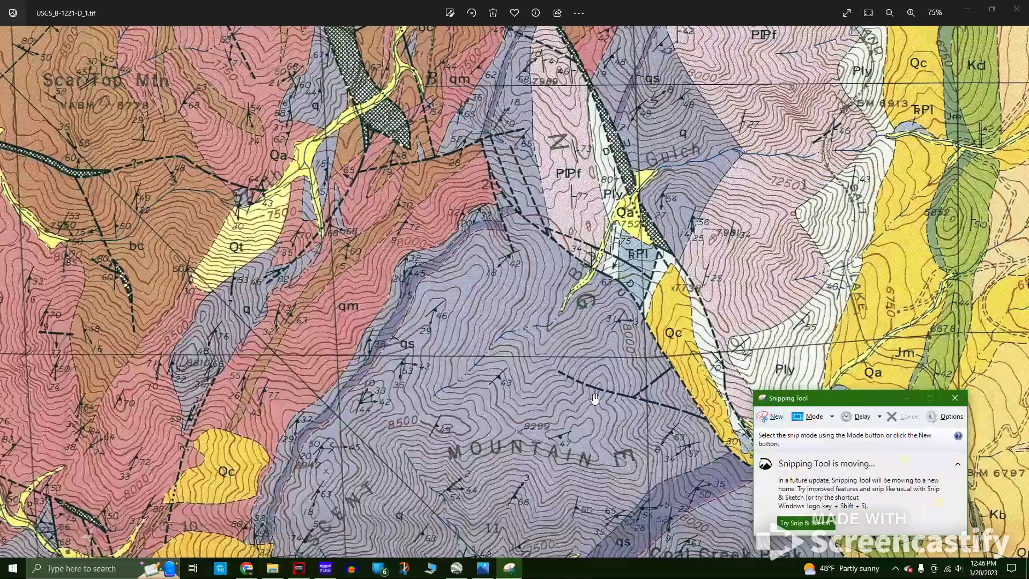
pyautogui.moveTo(574, 438); pyautogui.dragTo(566, 180)
pyautogui.moveTo(449, 337); pyautogui.dragTo(749, 235)
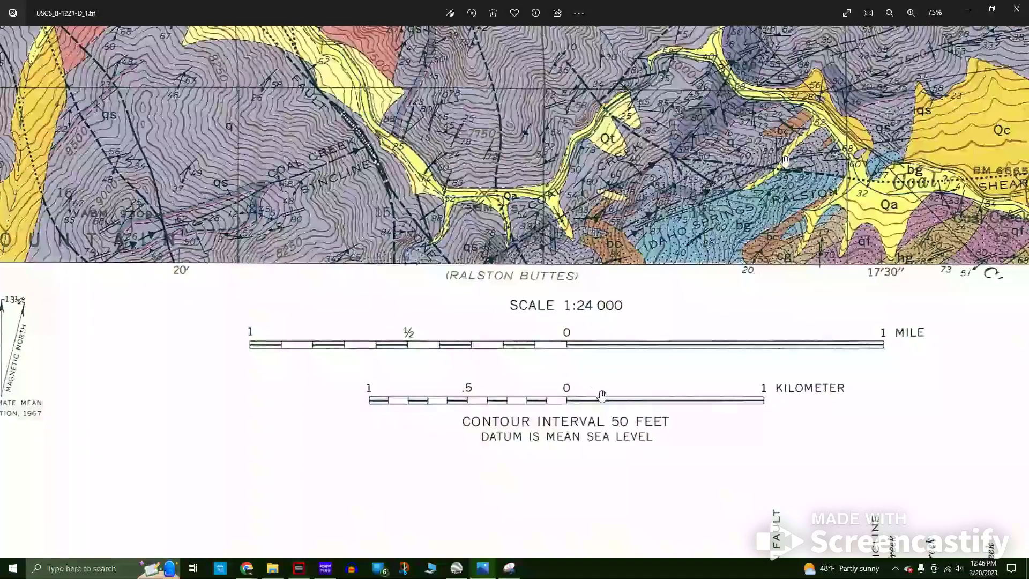
pyautogui.moveTo(600, 396); pyautogui.dragTo(663, 398)
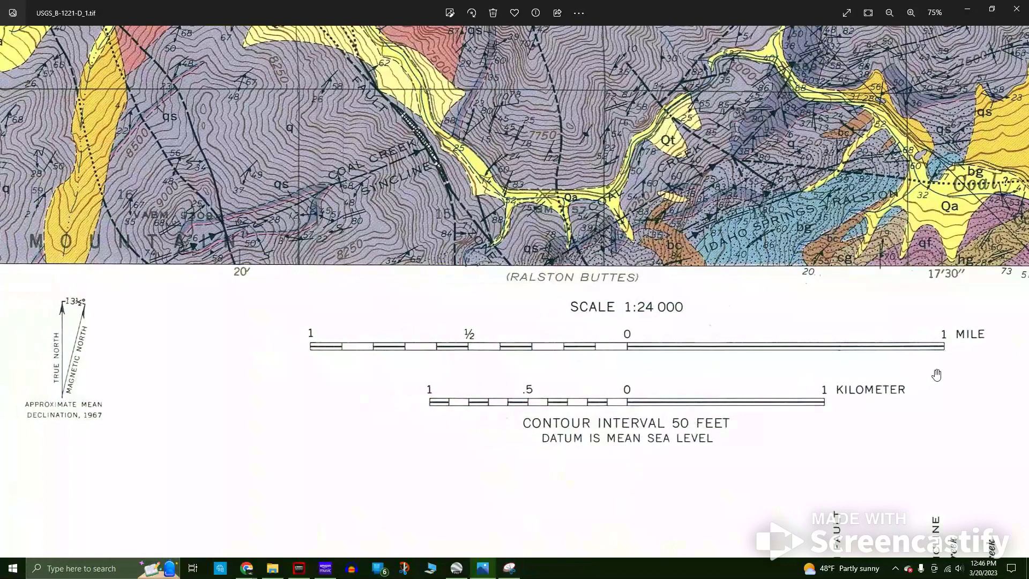
pyautogui.click(509, 568)
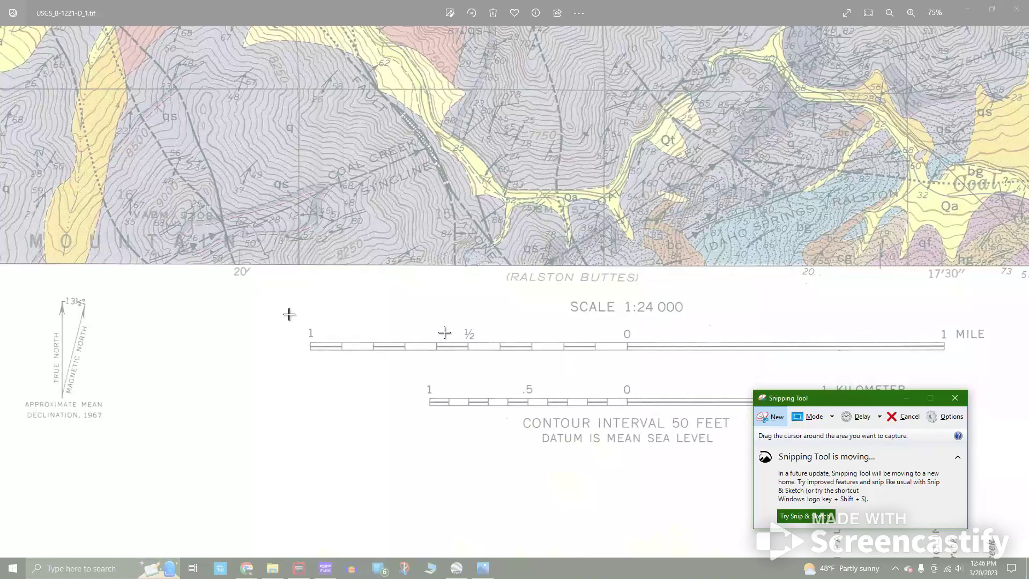
pyautogui.moveTo(289, 314); pyautogui.dragTo(667, 396)
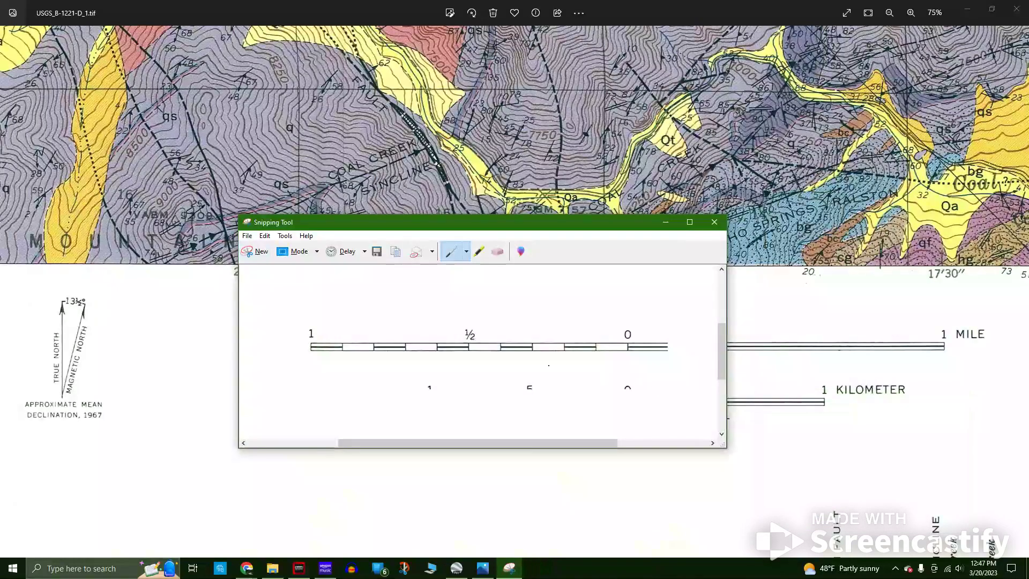
pyautogui.click(248, 236)
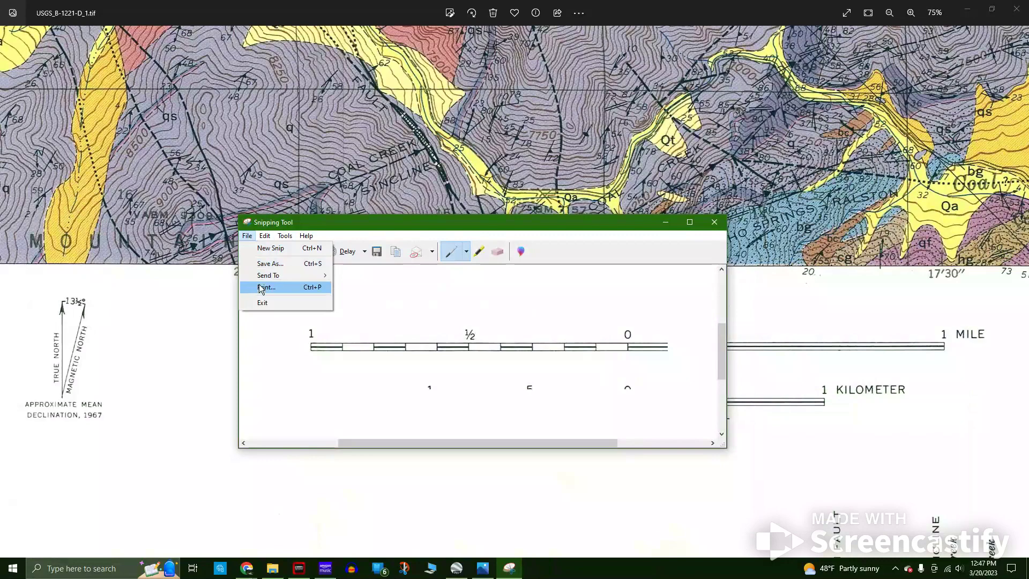
pyautogui.click(265, 248)
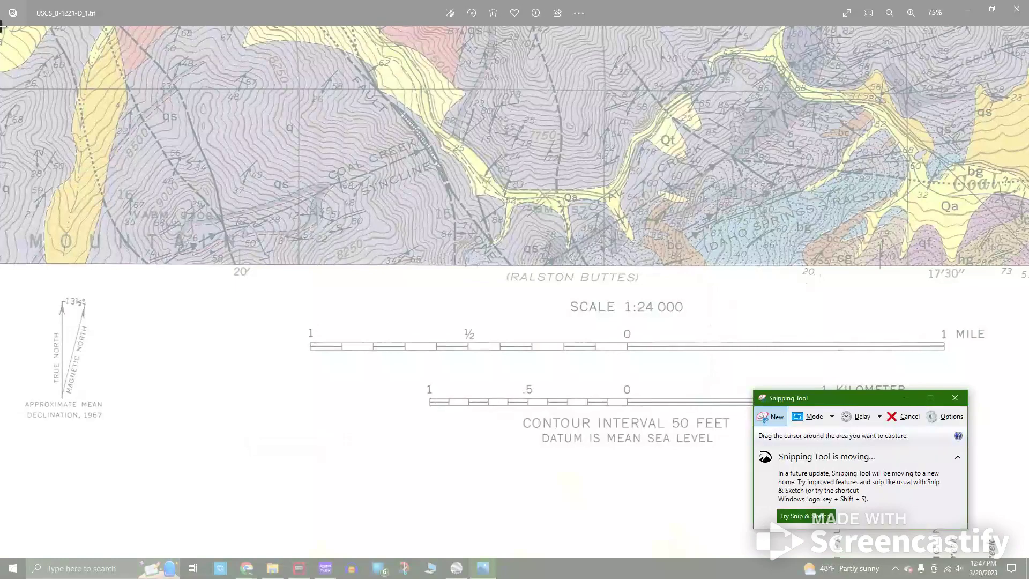
pyautogui.moveTo(2, 26); pyautogui.dragTo(1026, 558)
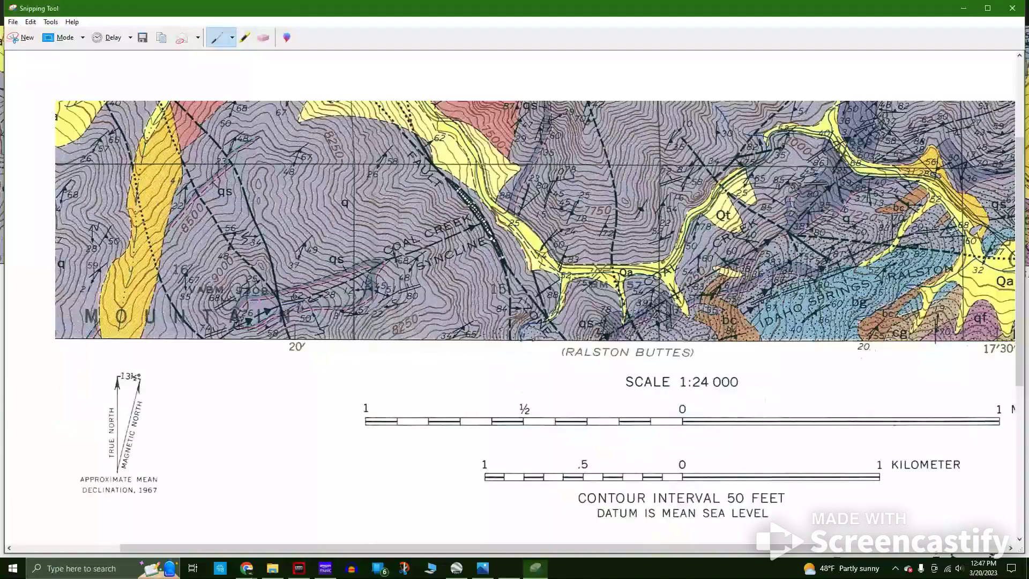
# - Save the scale-bar snip to the Desktop as a PNG file named "class 2"
pyautogui.click(13, 22)
pyautogui.click(41, 53)
pyautogui.write('clas')
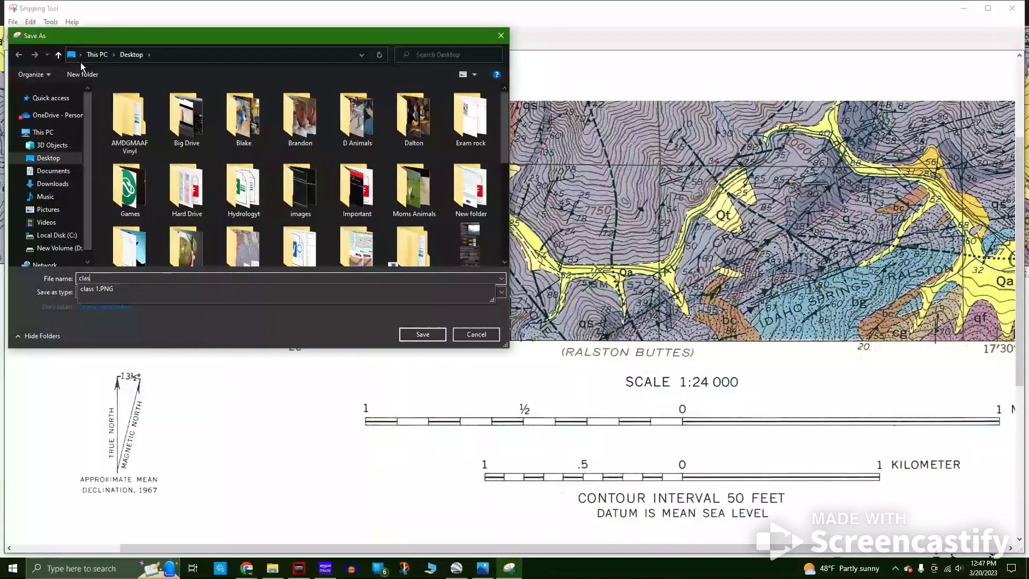
pyautogui.write('s 2')
pyautogui.press('Return')
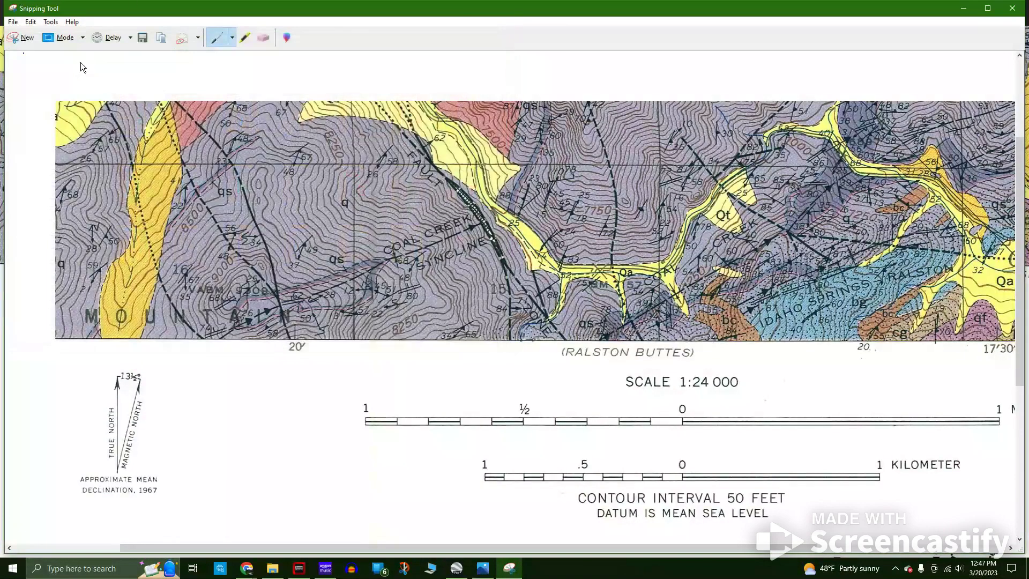
# - Dismiss the finished snip and examine the rock units around the sample site on the TIF map, including qs, q and qm
pyautogui.click(21, 37)
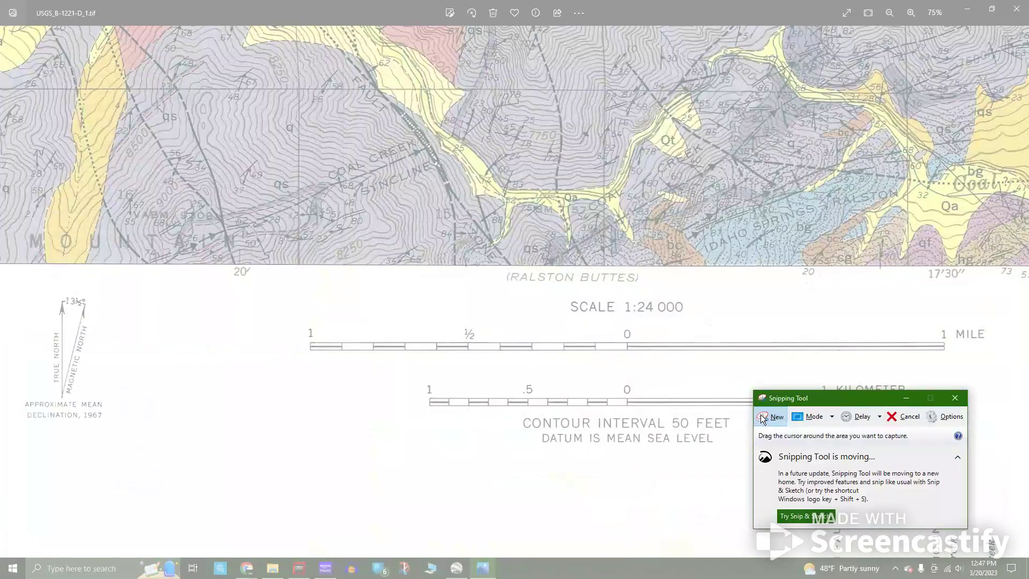
pyautogui.press('Escape')
pyautogui.scroll(-5, 612, 222)
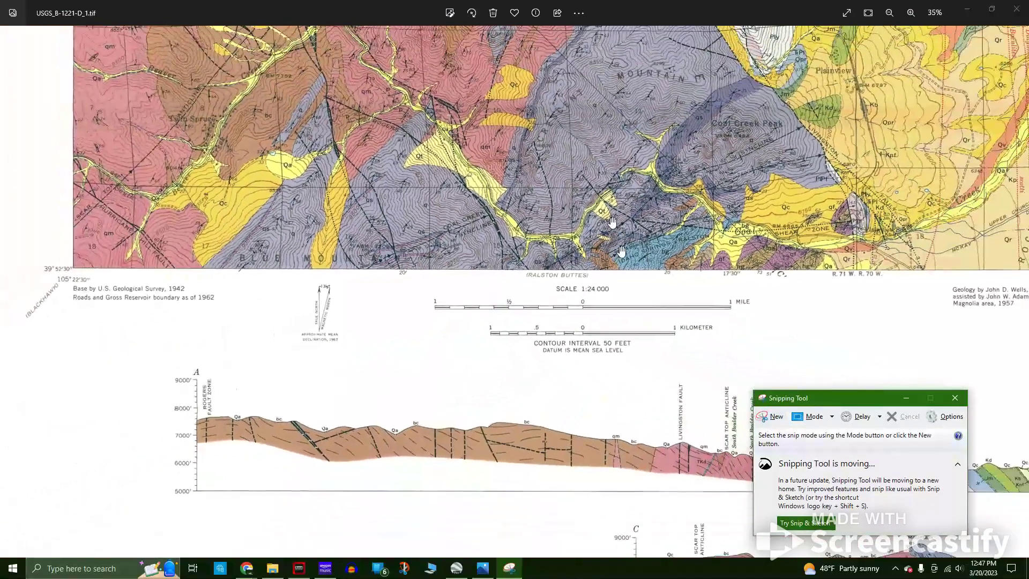
pyautogui.moveTo(612, 221); pyautogui.dragTo(529, 410)
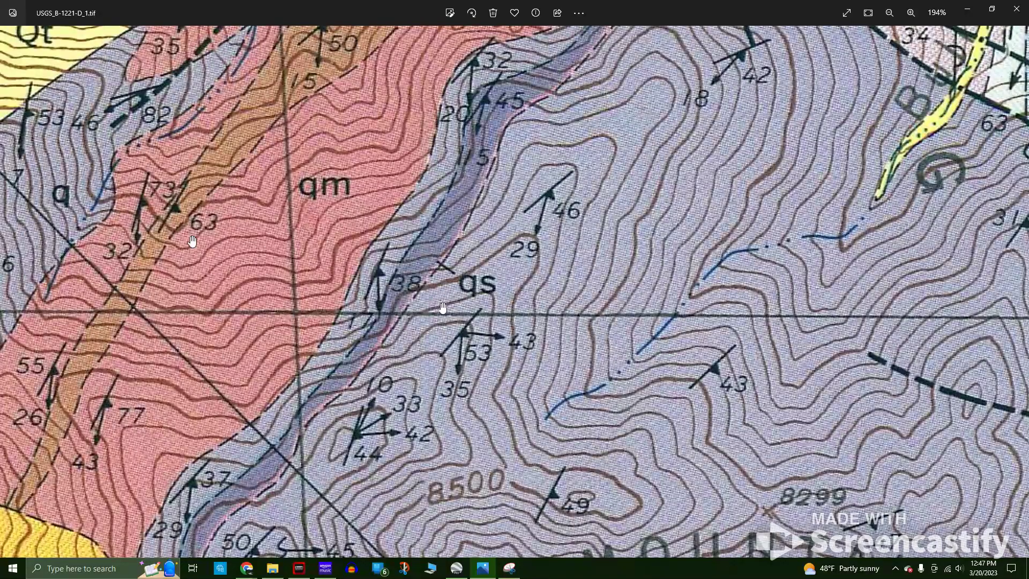
pyautogui.scroll(-3, 443, 307)
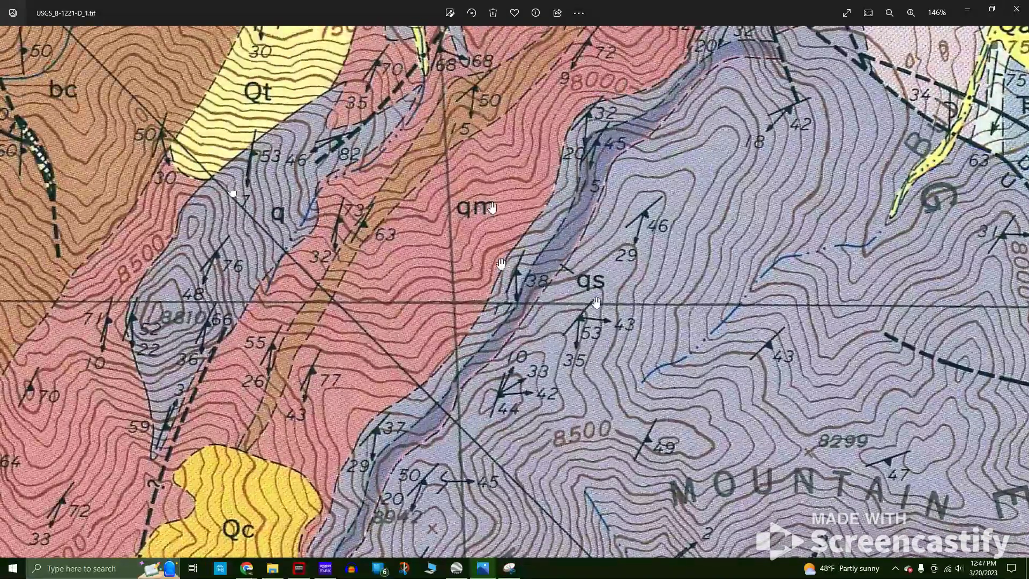
pyautogui.scroll(-5, 484, 308)
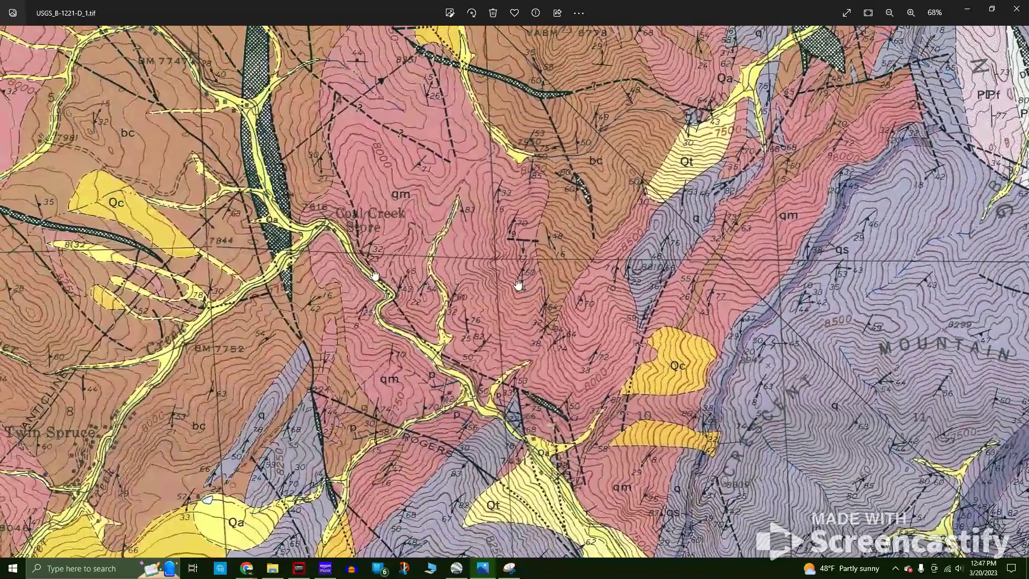
pyautogui.scroll(3, 518, 285)
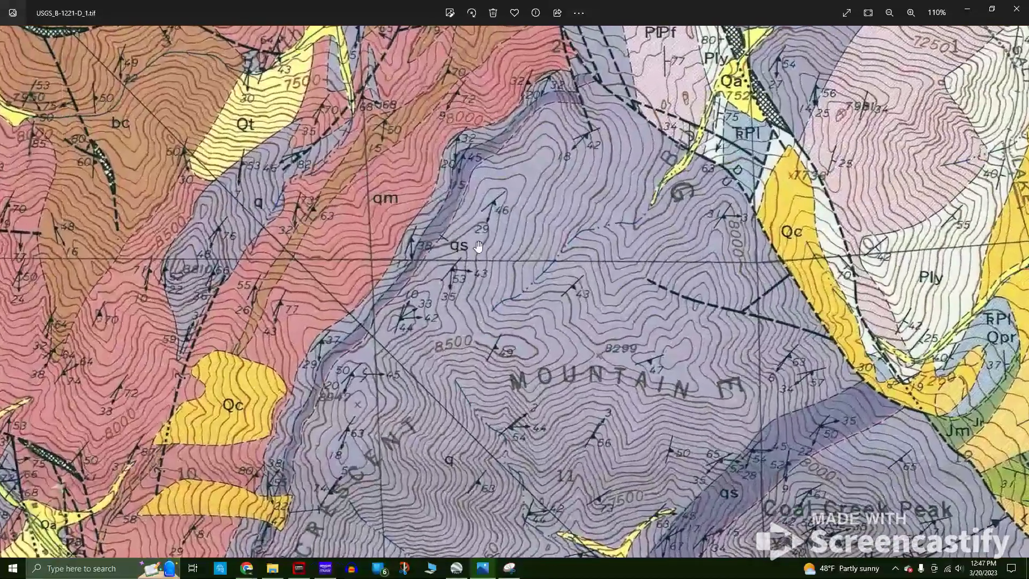
pyautogui.scroll(3, 478, 245)
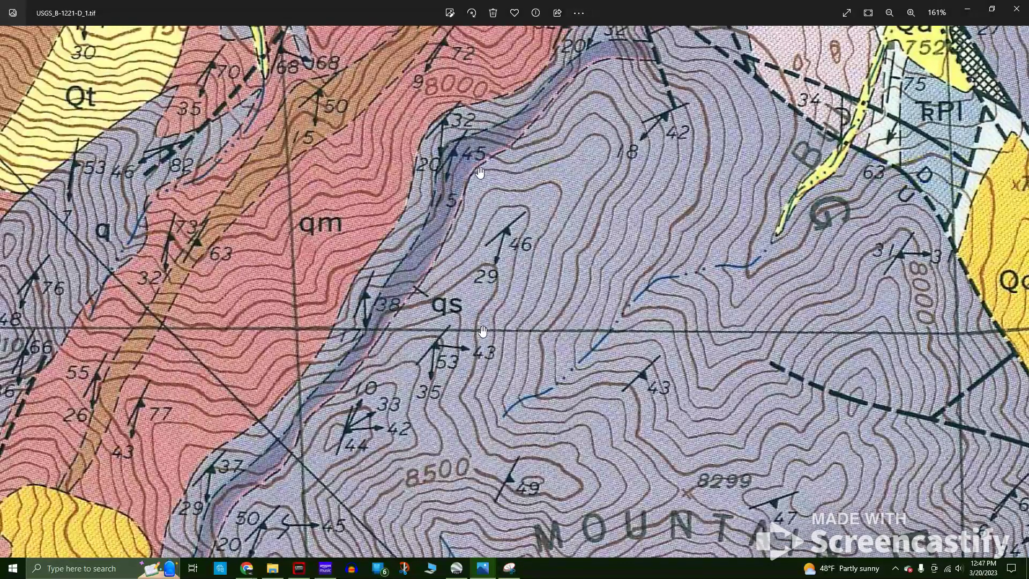
pyautogui.scroll(-10, 482, 331)
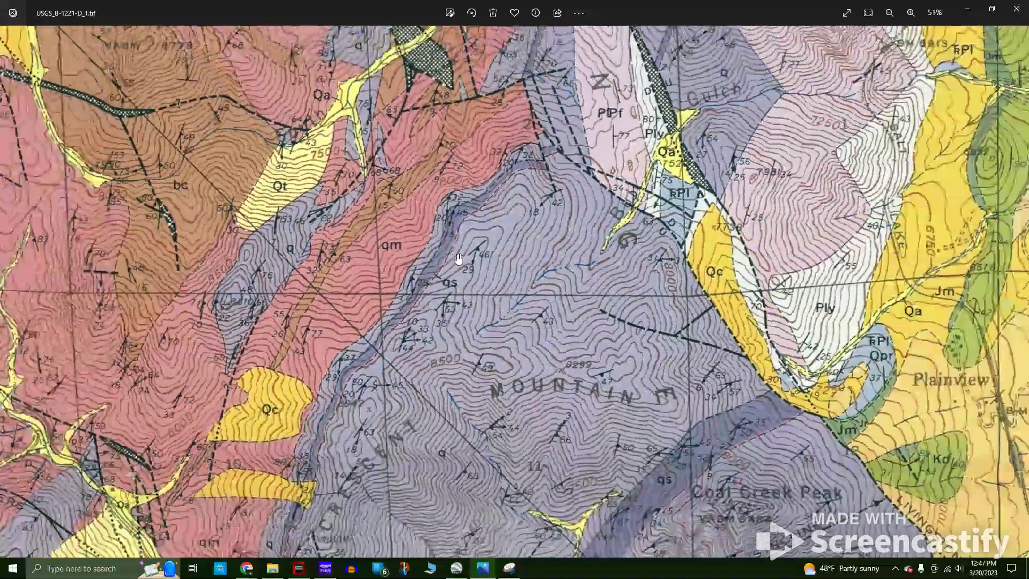
# - Capture the Schist (qs) and Quartzite (q) legend entries with their descriptions as a rectangular snip at 100% zoom
pyautogui.scroll(2, 667, 202)
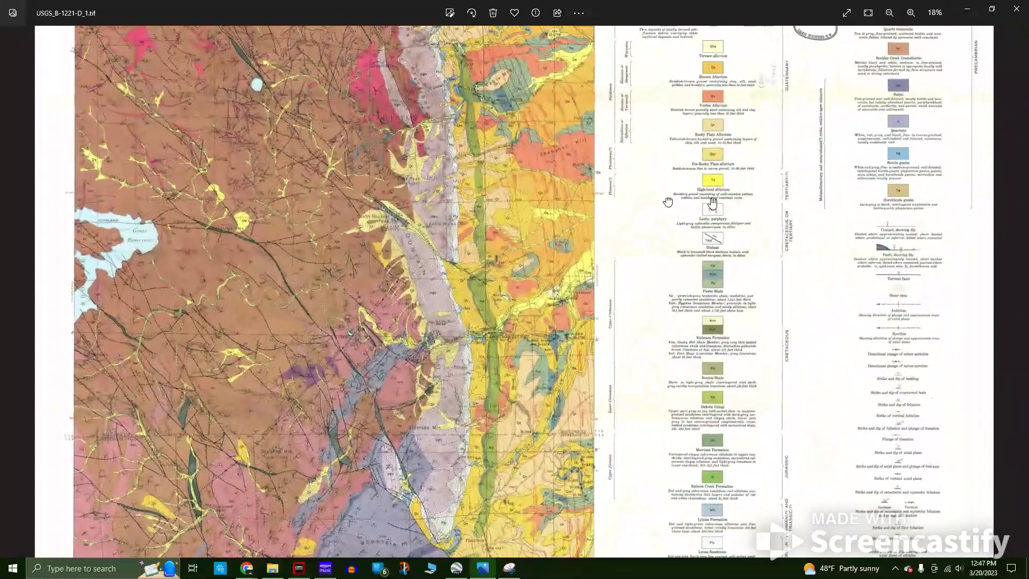
pyautogui.scroll(8, 668, 232)
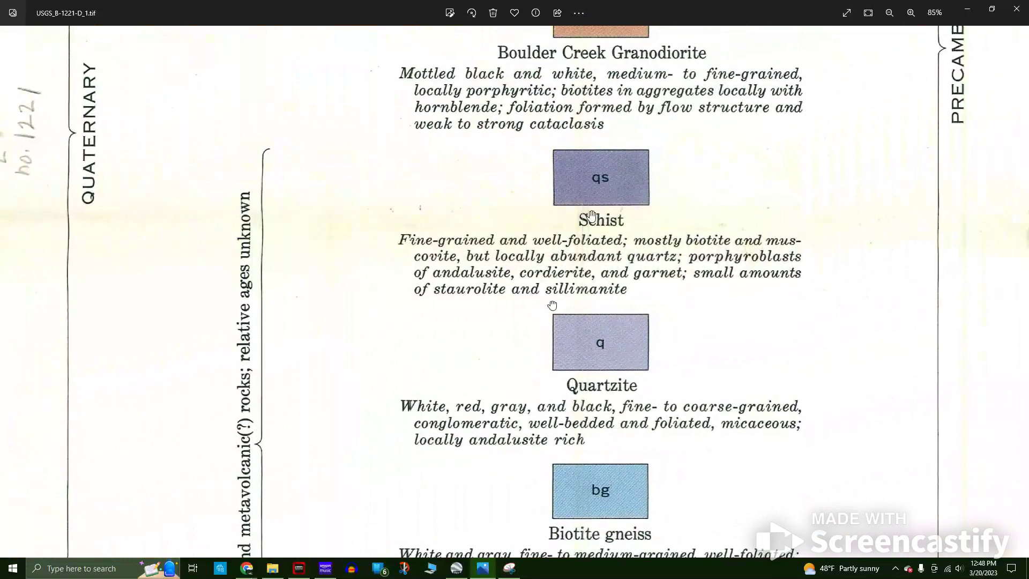
pyautogui.scroll(2, 552, 305)
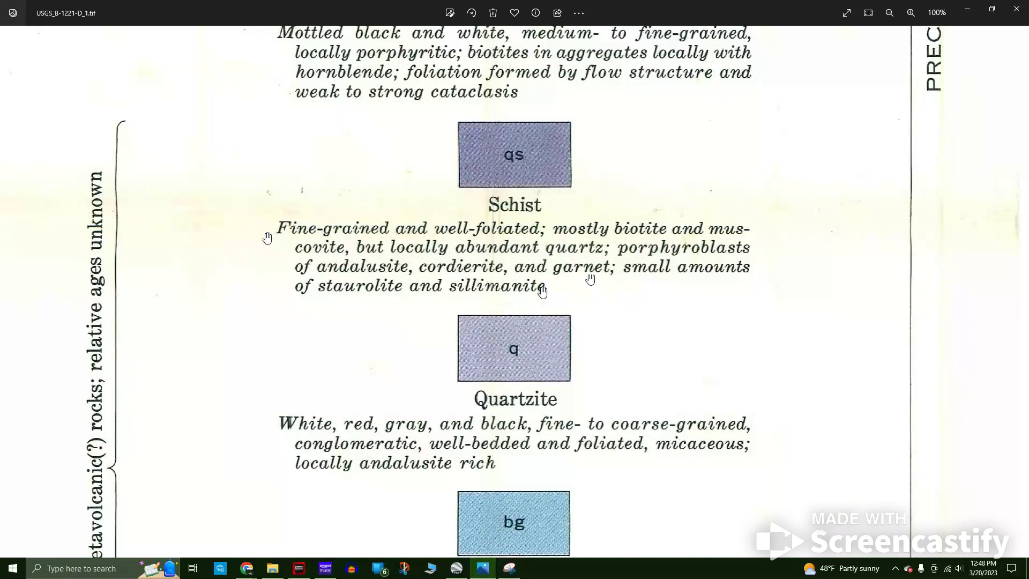
pyautogui.click(507, 566)
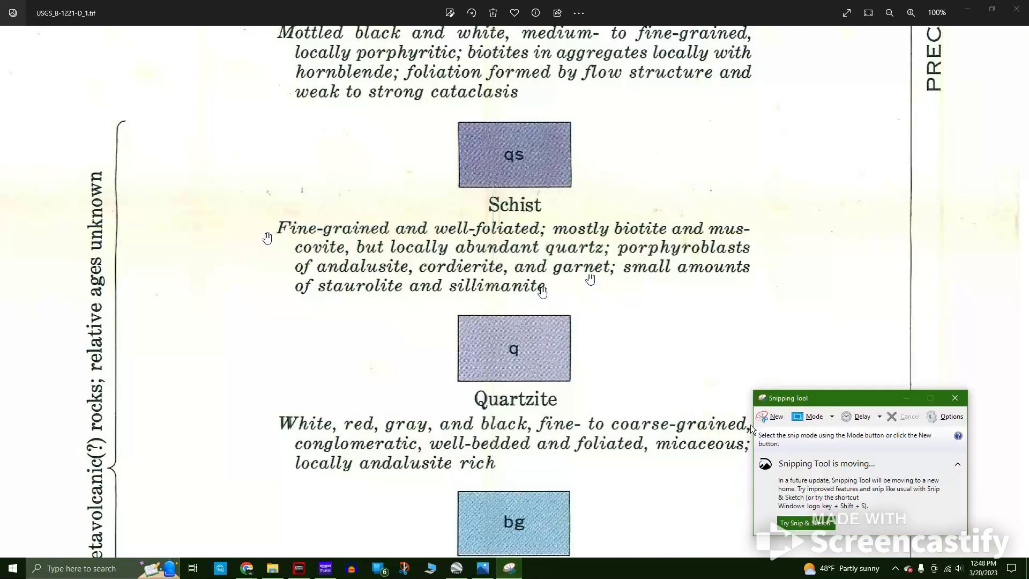
pyautogui.click(772, 417)
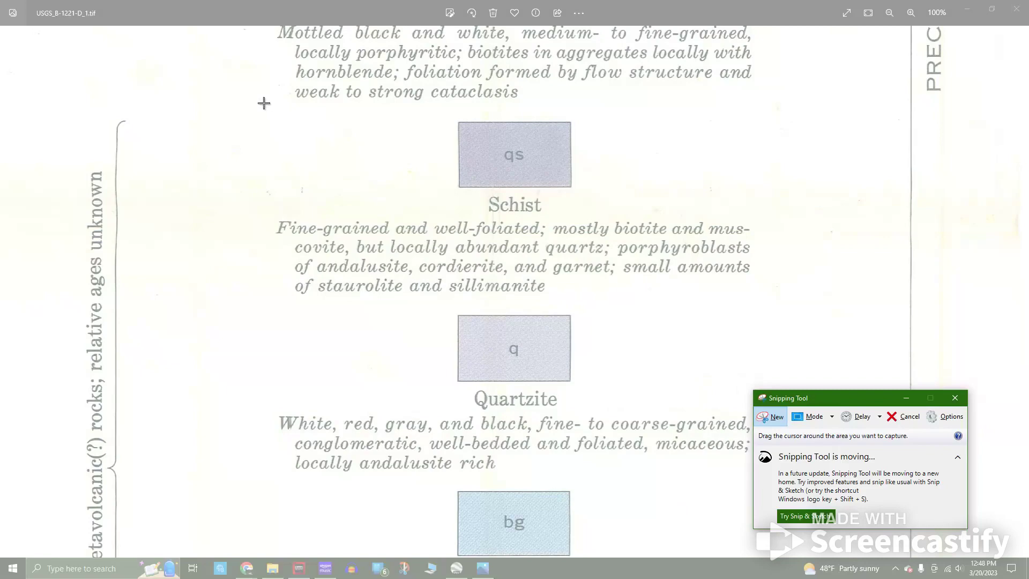
pyautogui.moveTo(274, 109); pyautogui.dragTo(764, 491)
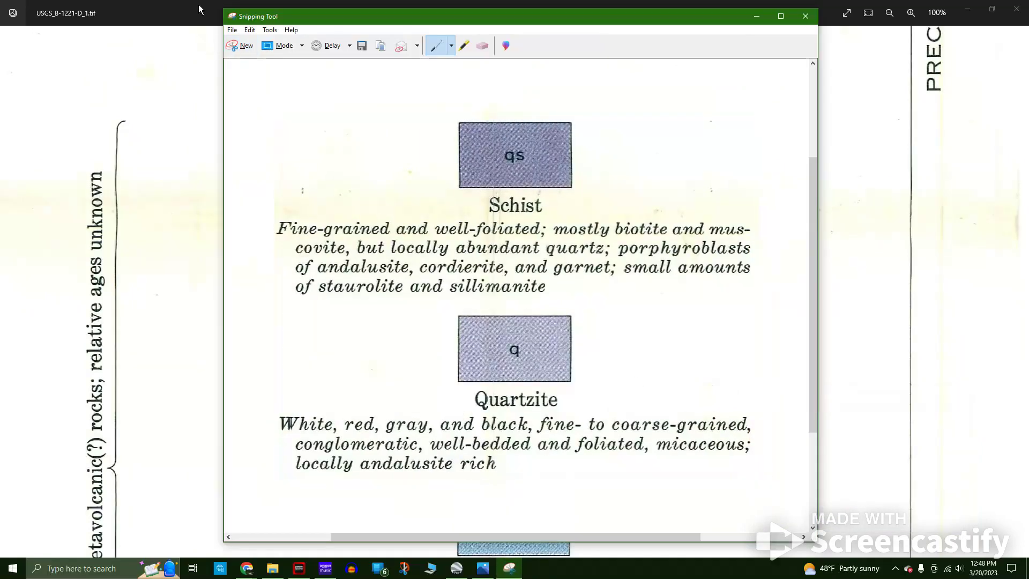
# - Save the legend snip to the Desktop as a PNG file named "class 3" and minimize Snipping Tool
pyautogui.click(228, 33)
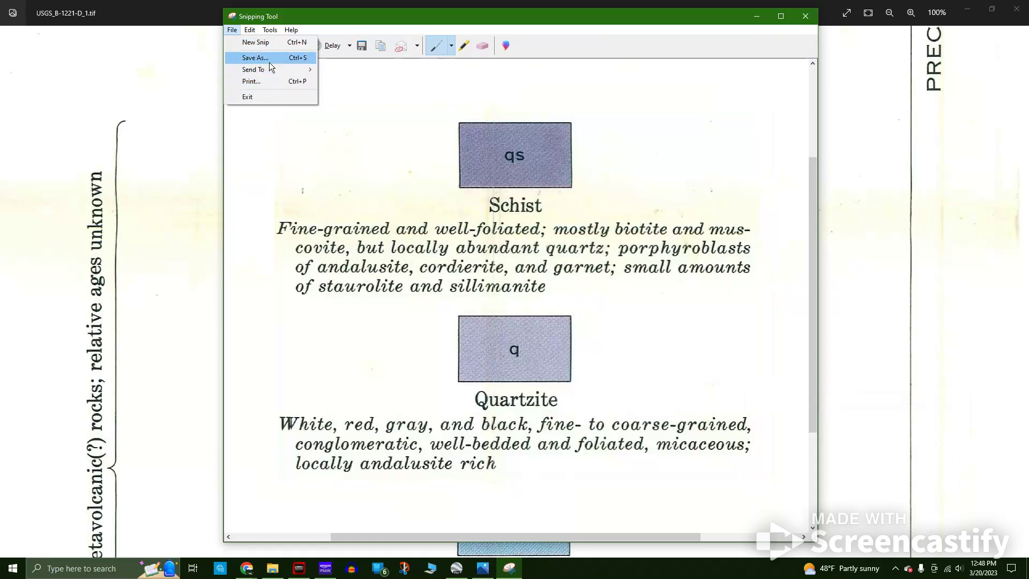
pyautogui.click(270, 59)
pyautogui.write('class')
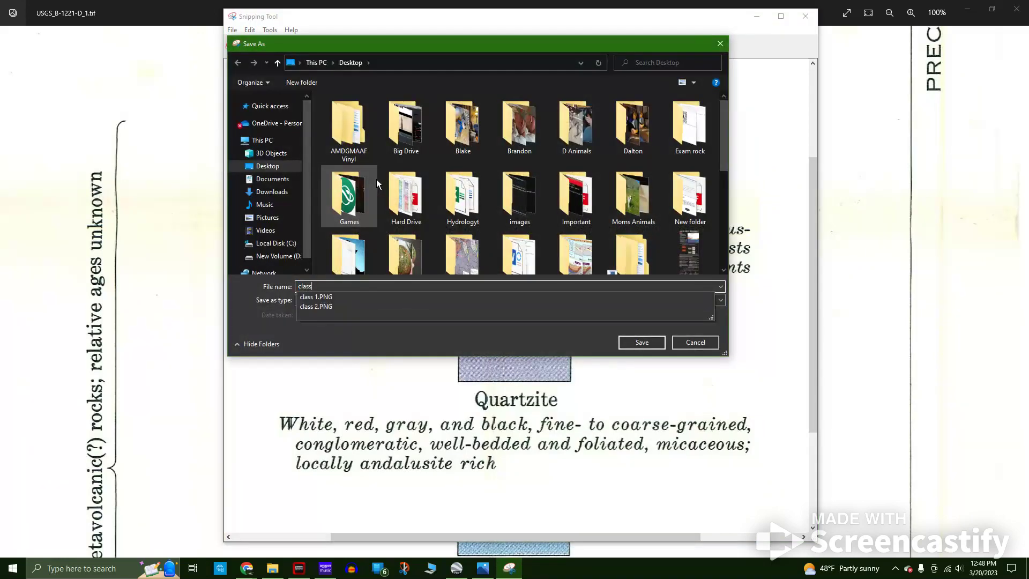
pyautogui.write(' 3')
pyautogui.press('Return')
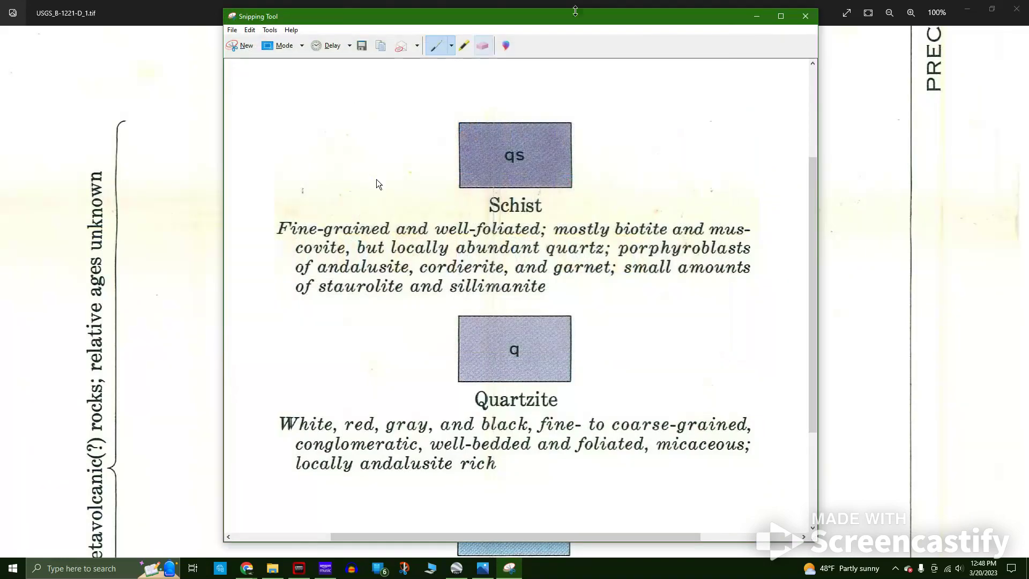
pyautogui.click(757, 16)
# - Compare the schist and quartzite legend entries with the units around the sample site, check the cross sections, and switch to Google Earth Pro
pyautogui.scroll(-5, 721, 226)
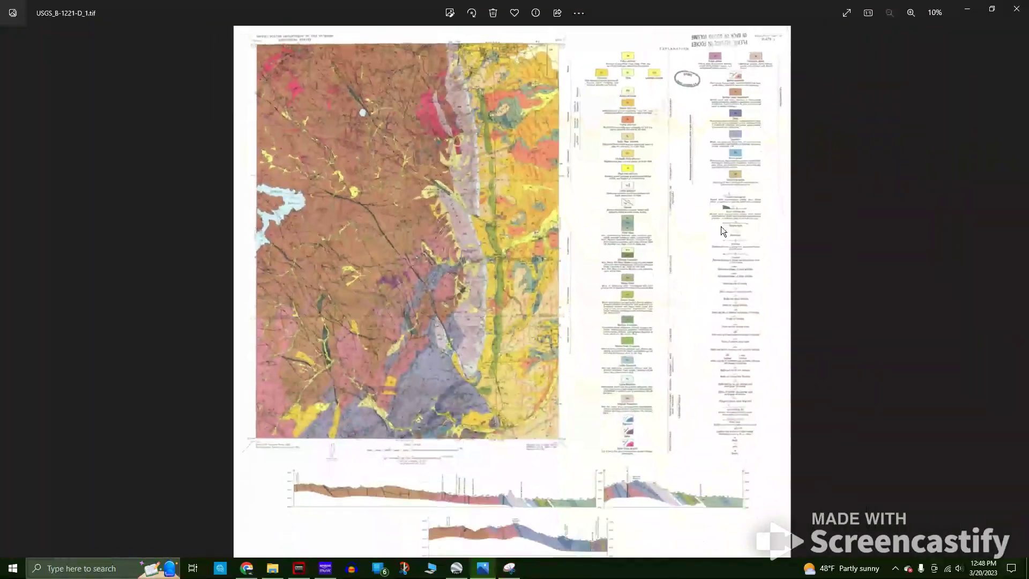
pyautogui.scroll(3, 740, 130)
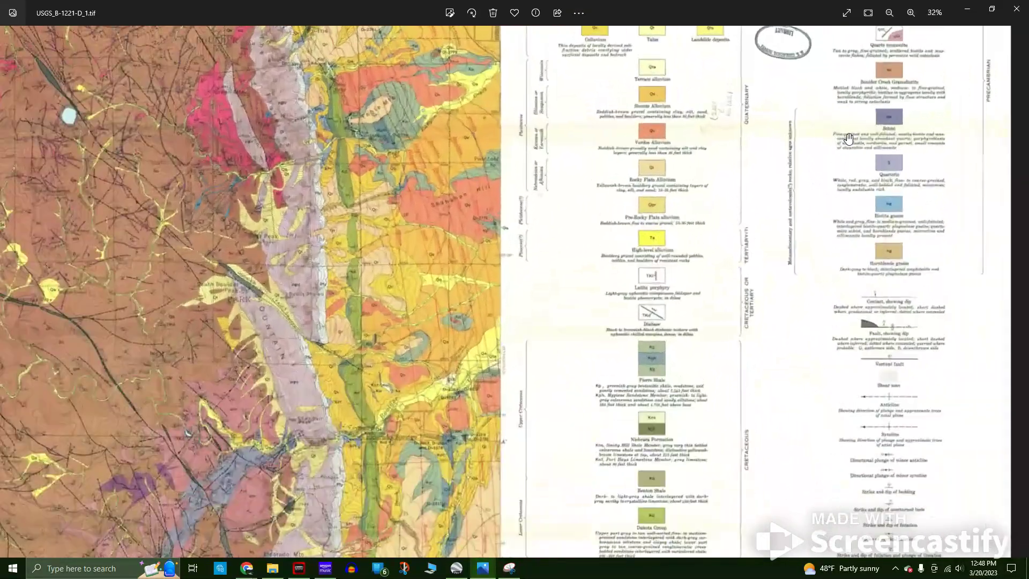
pyautogui.scroll(5, 849, 138)
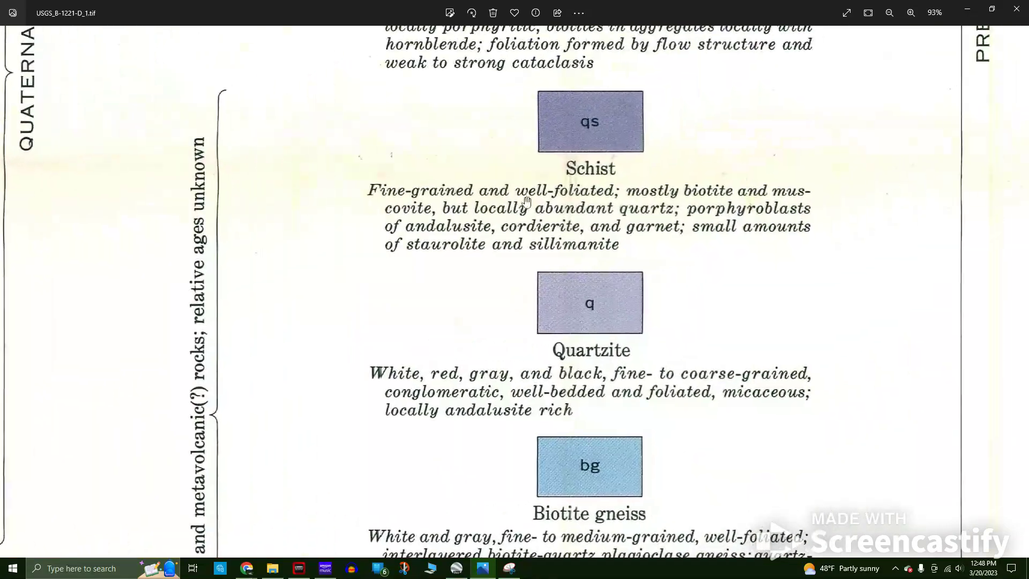
pyautogui.scroll(-6, 527, 201)
pyautogui.scroll(3, 680, 115)
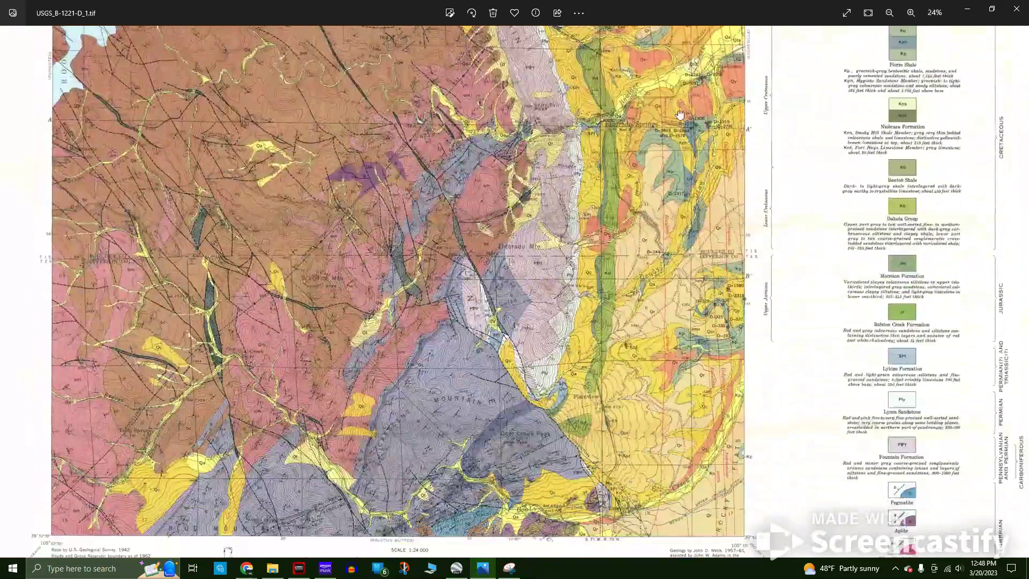
pyautogui.scroll(5, 345, 271)
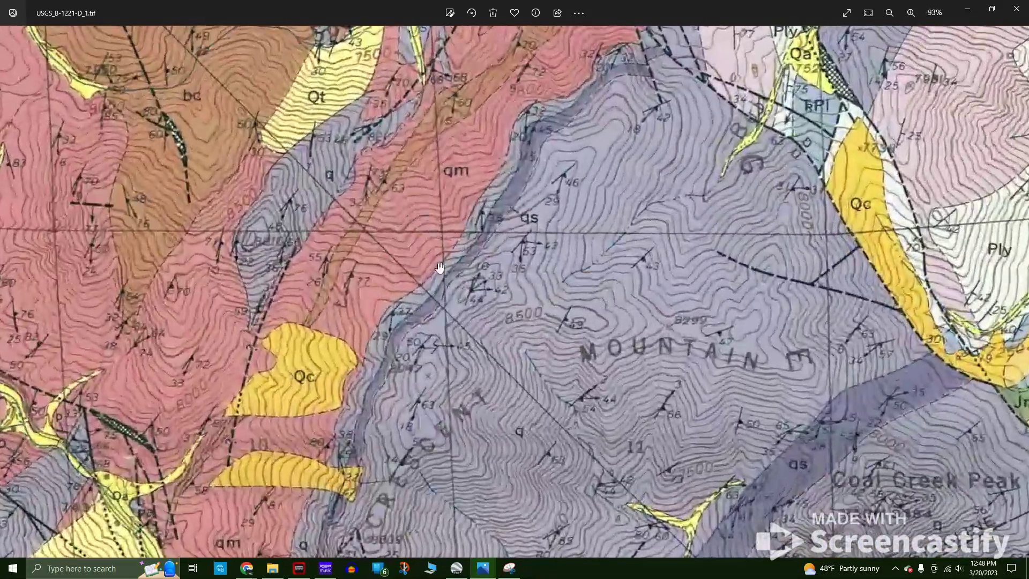
pyautogui.scroll(-2, 440, 267)
pyautogui.moveTo(434, 510); pyautogui.dragTo(485, 214)
pyautogui.scroll(4, 420, 213)
pyautogui.scroll(-7, 477, 215)
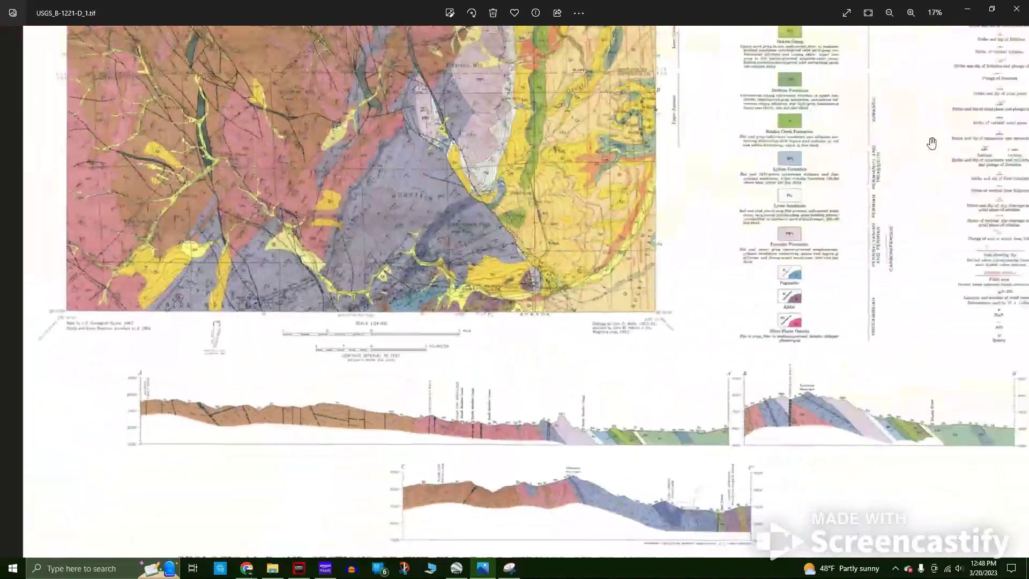
pyautogui.scroll(-1, 931, 144)
pyautogui.click(968, 9)
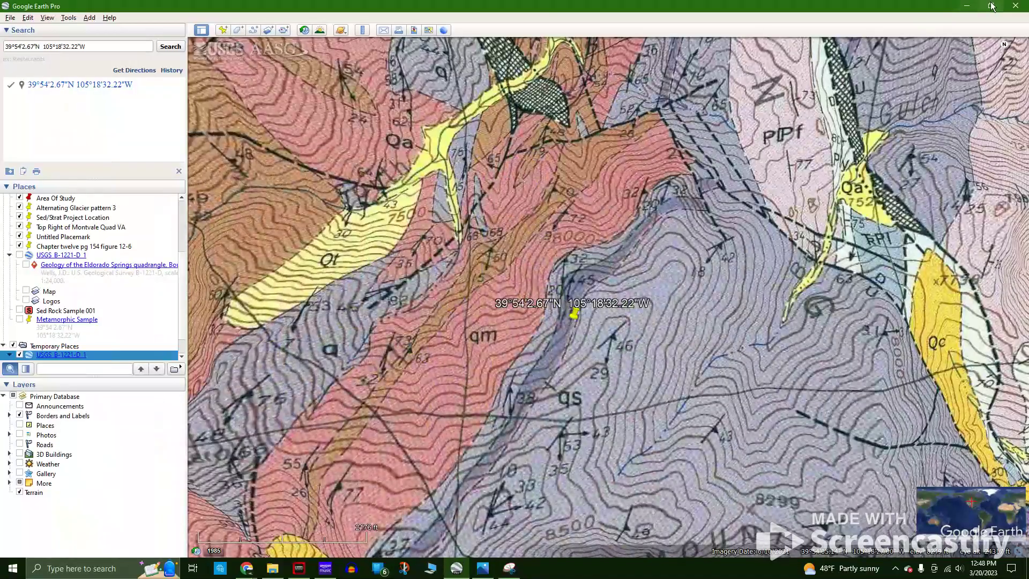
# - Put the open windows away, create a blank document in Word, and shrink its window to expose the desktop snips
pyautogui.click(991, 6)
pyautogui.click(820, 60)
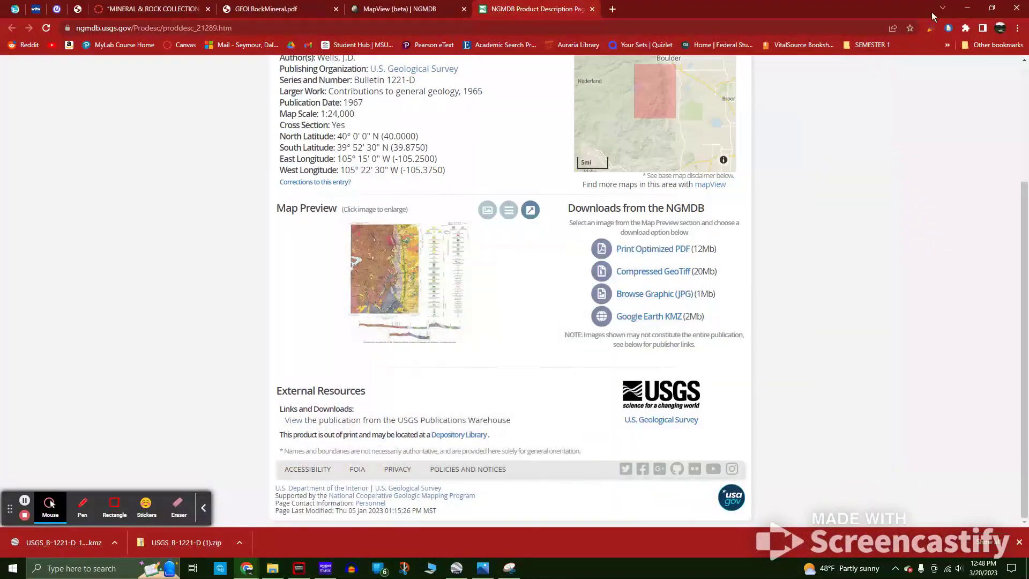
pyautogui.click(968, 8)
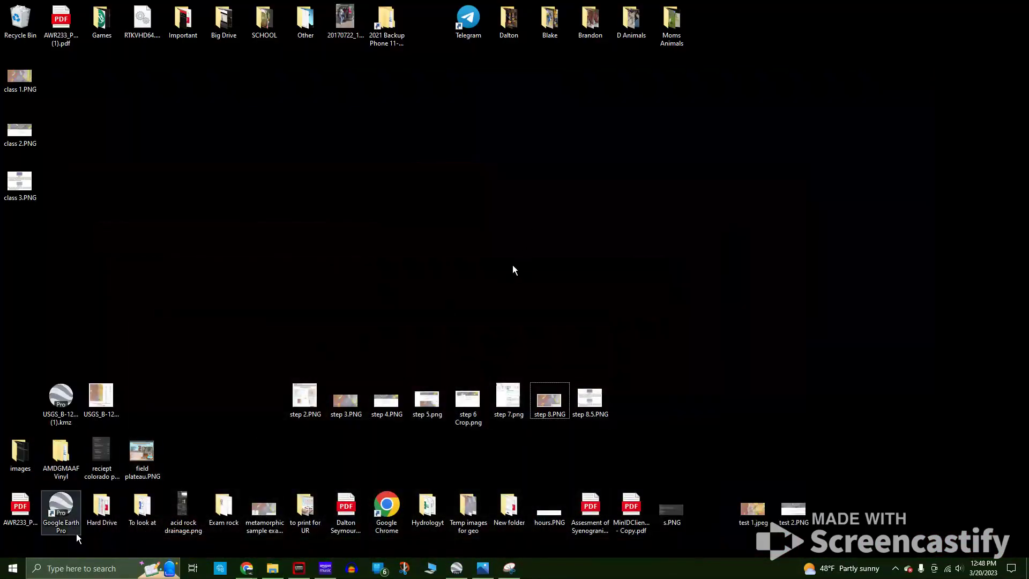
pyautogui.click(87, 568)
pyautogui.click(107, 379)
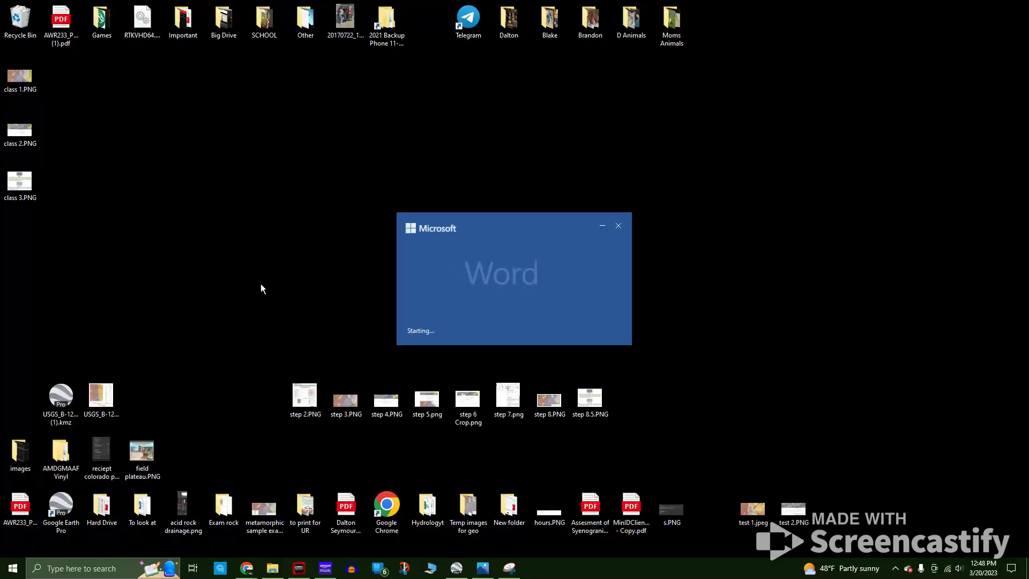
pyautogui.click(151, 118)
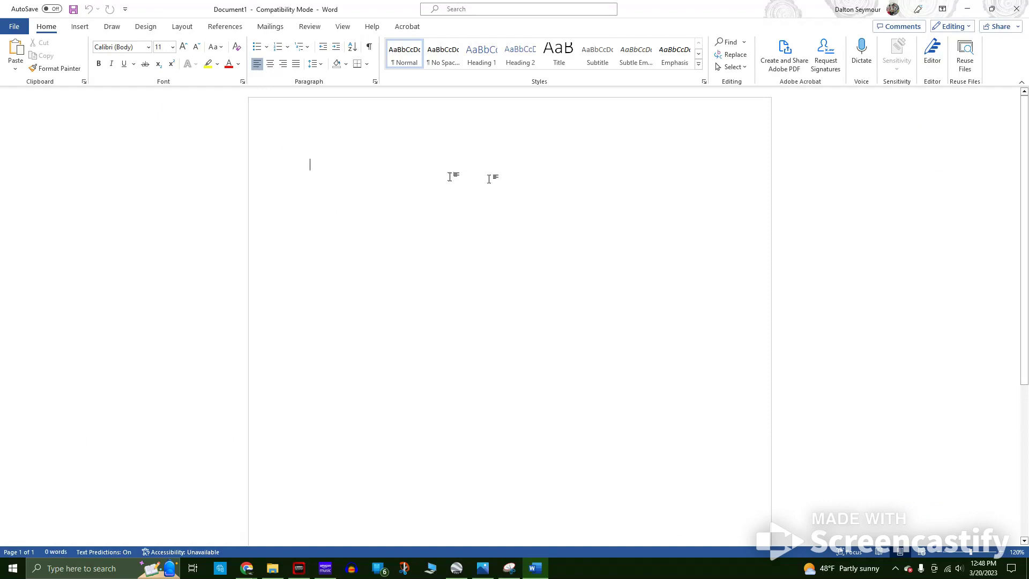
pyautogui.click(991, 10)
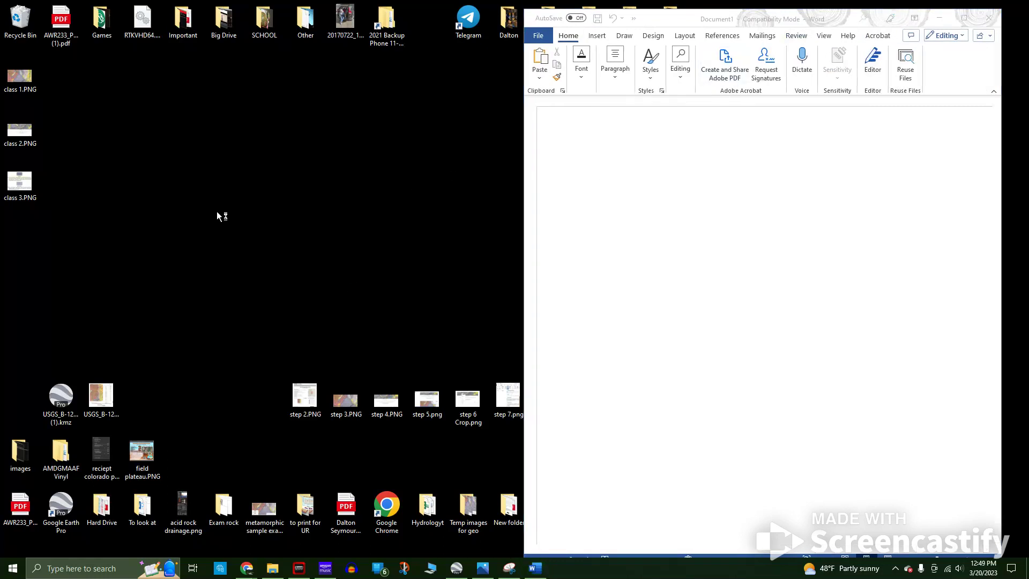
# - Move the class 1, class 2 and class 3 PNG icons together across the desktop, closer to the Word window
pyautogui.moveTo(101, 203); pyautogui.dragTo(3, 59)
pyautogui.moveTo(17, 113); pyautogui.dragTo(222, 166)
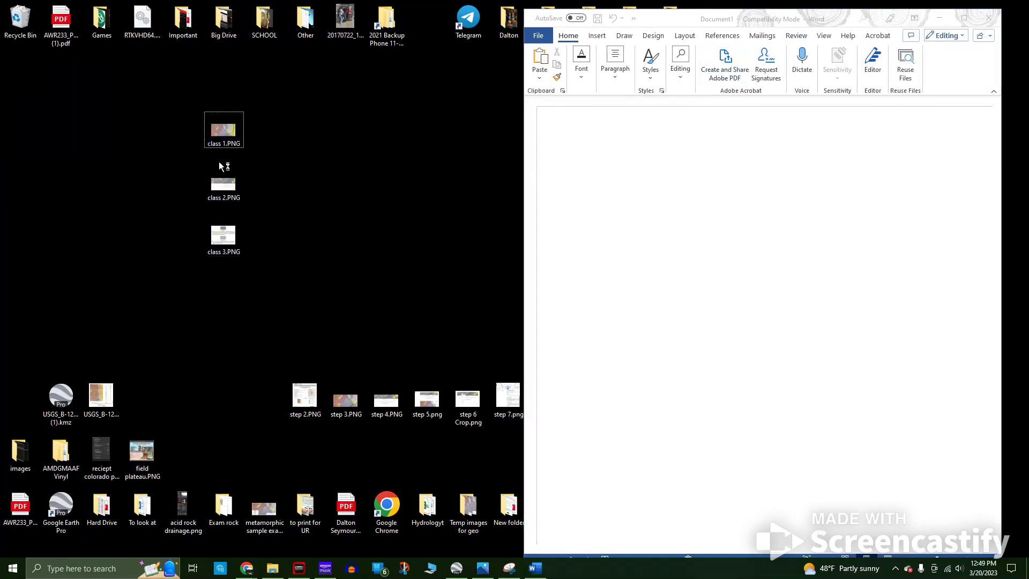
pyautogui.moveTo(258, 270); pyautogui.dragTo(207, 111)
pyautogui.moveTo(221, 131); pyautogui.dragTo(298, 156)
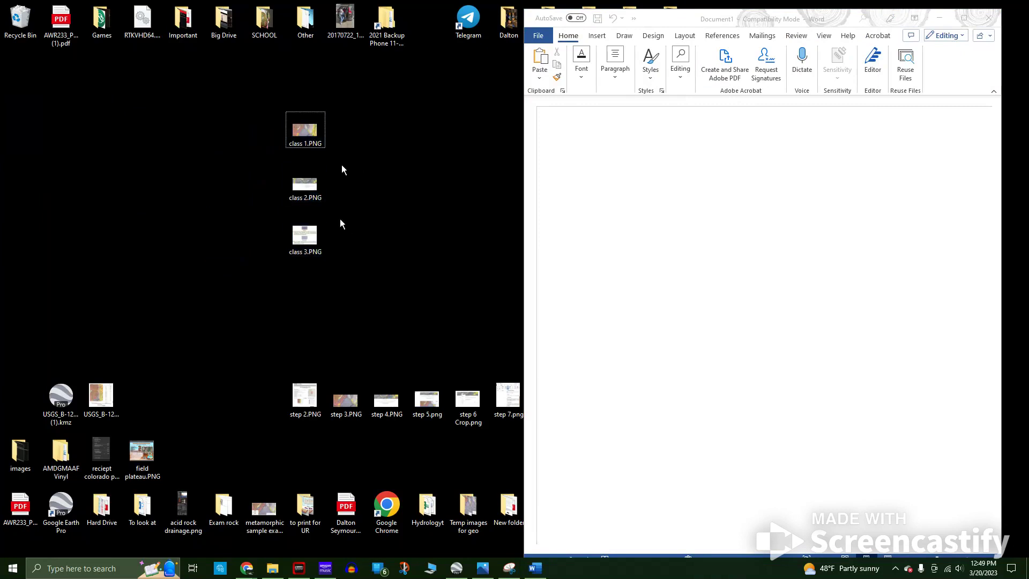
# - Insert the desktop pictures class 1.PNG and class 2.PNG together into the blank Word document
pyautogui.click(307, 135)
pyautogui.keyDown('ctrl'); pyautogui.click(306, 181); pyautogui.keyUp('ctrl')
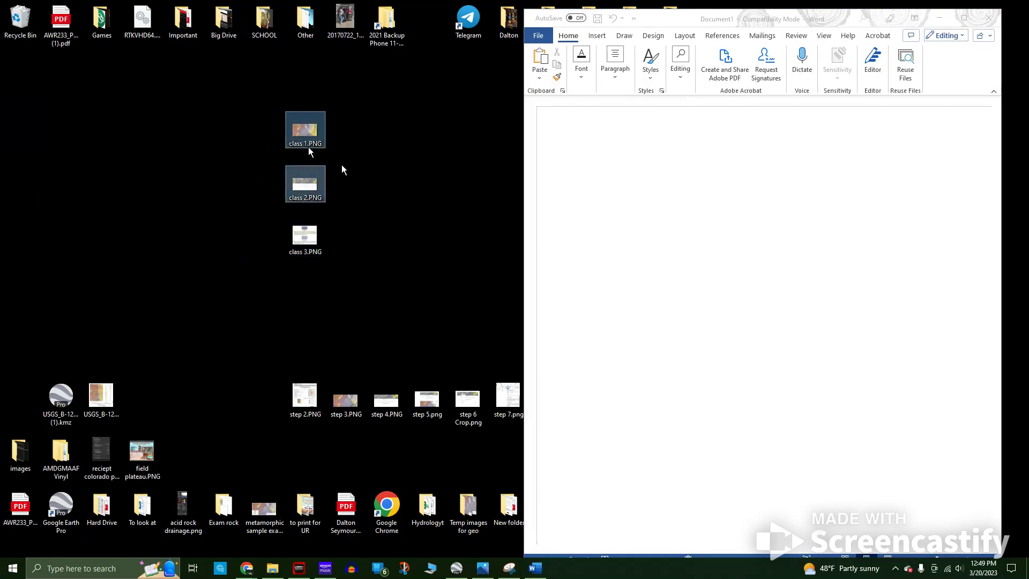
pyautogui.doubleClick(309, 190)
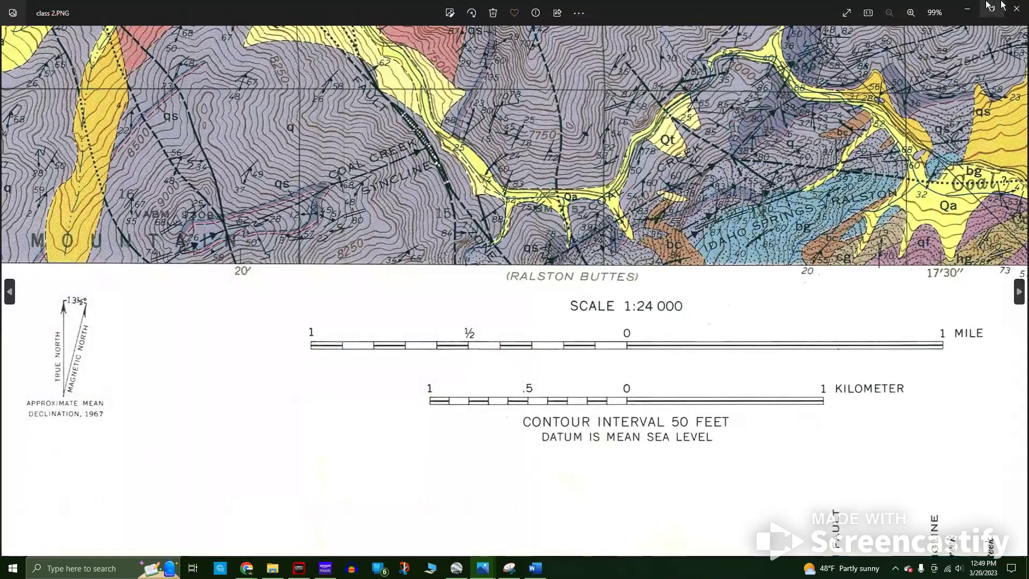
pyautogui.click(1017, 8)
pyautogui.moveTo(361, 211); pyautogui.dragTo(284, 111)
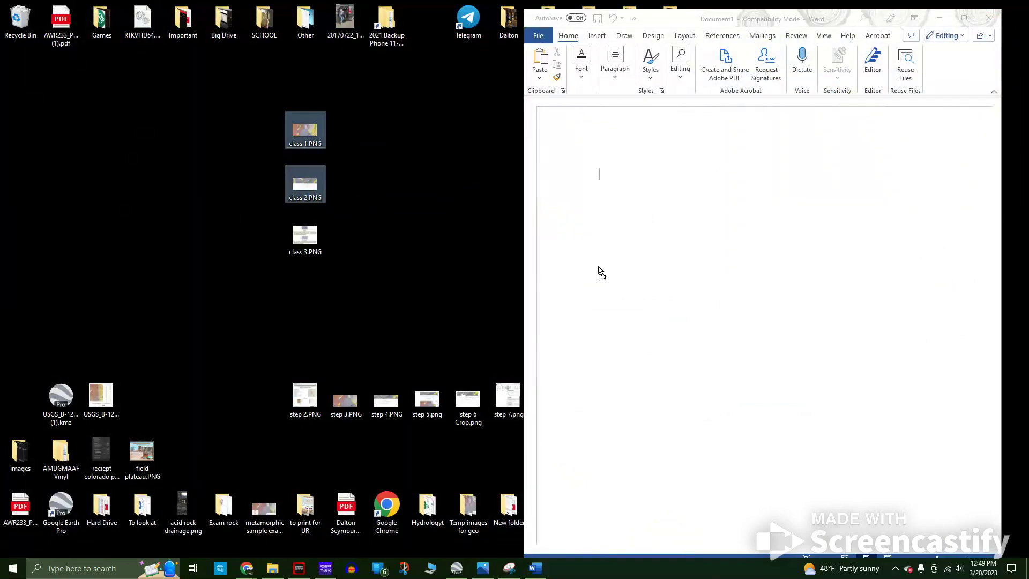
pyautogui.click(705, 295)
pyautogui.hotkey('ctrl', 'v')
pyautogui.scroll(-3, 689, 294)
pyautogui.scroll(3, 754, 294)
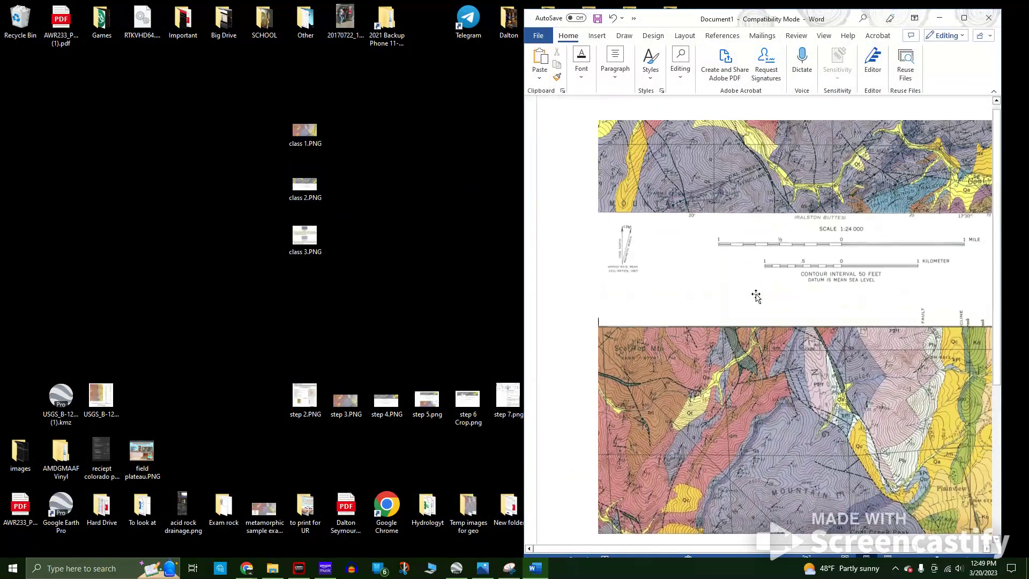
# - Reorder the two inserted pictures so the scale bar picture sits directly below the geologic map picture
pyautogui.scroll(-2, 761, 300)
pyautogui.click(726, 279)
pyautogui.scroll(-2, 730, 375)
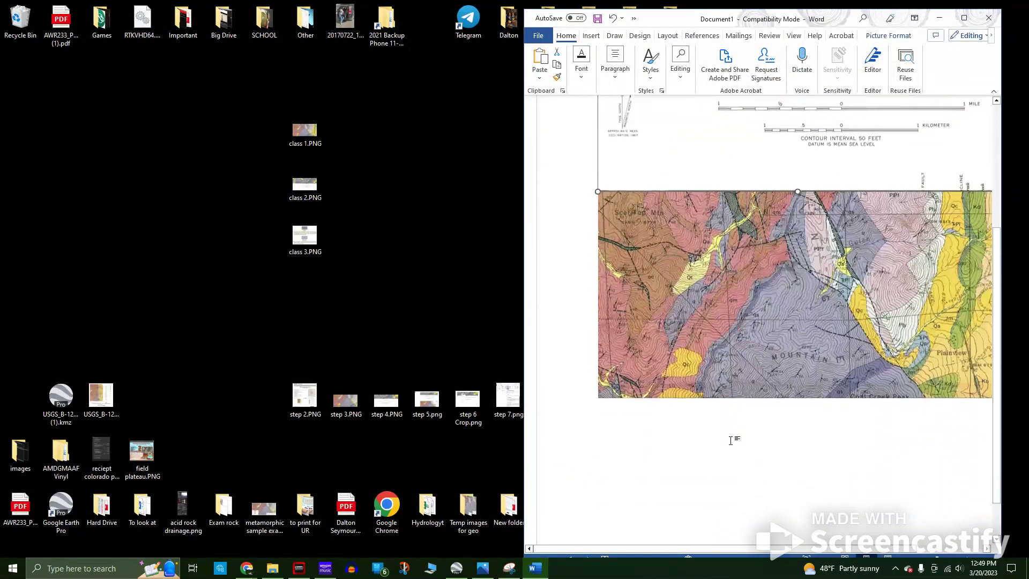
pyautogui.scroll(2, 697, 284)
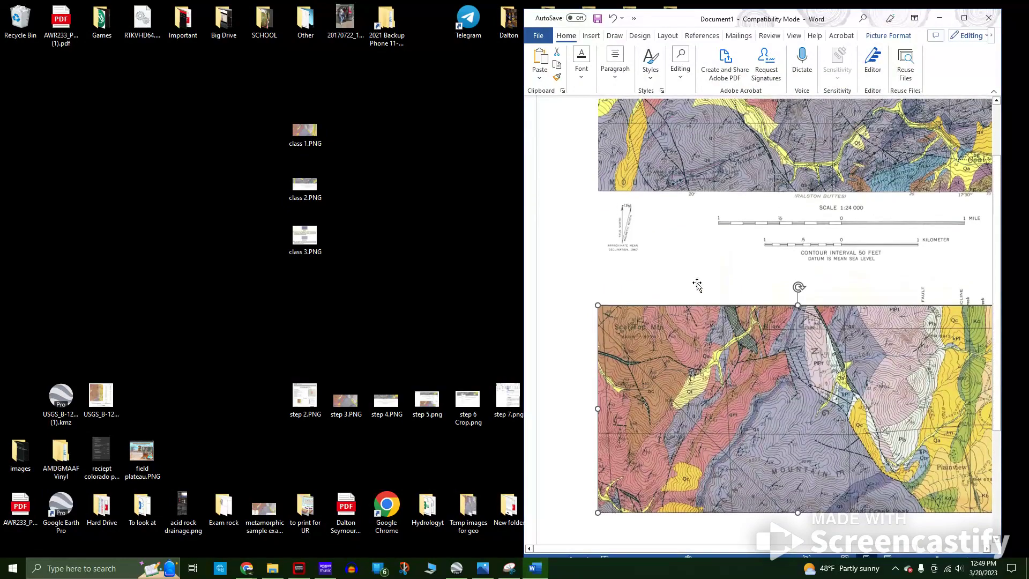
pyautogui.moveTo(682, 167); pyautogui.dragTo(703, 294)
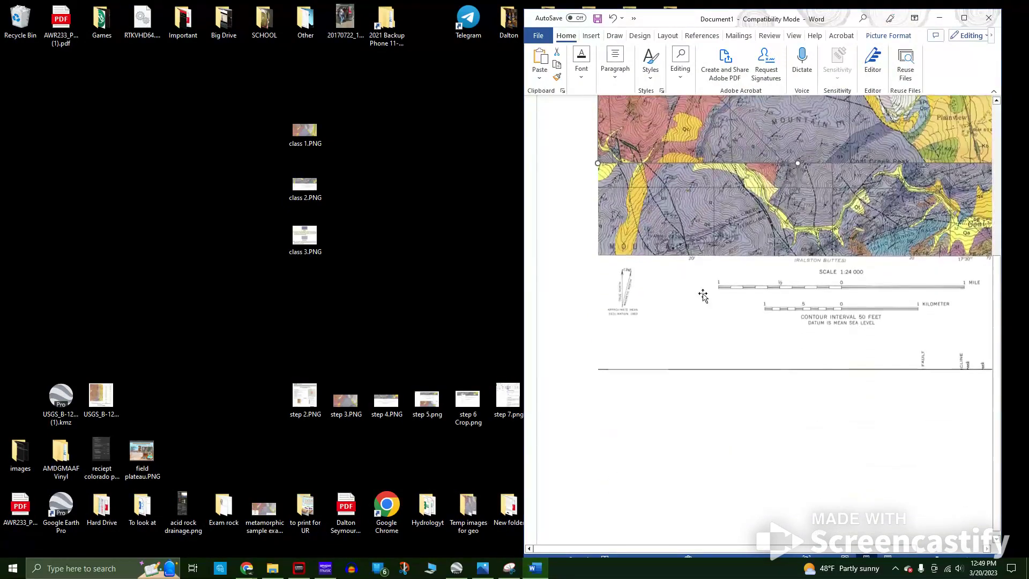
pyautogui.scroll(2, 739, 239)
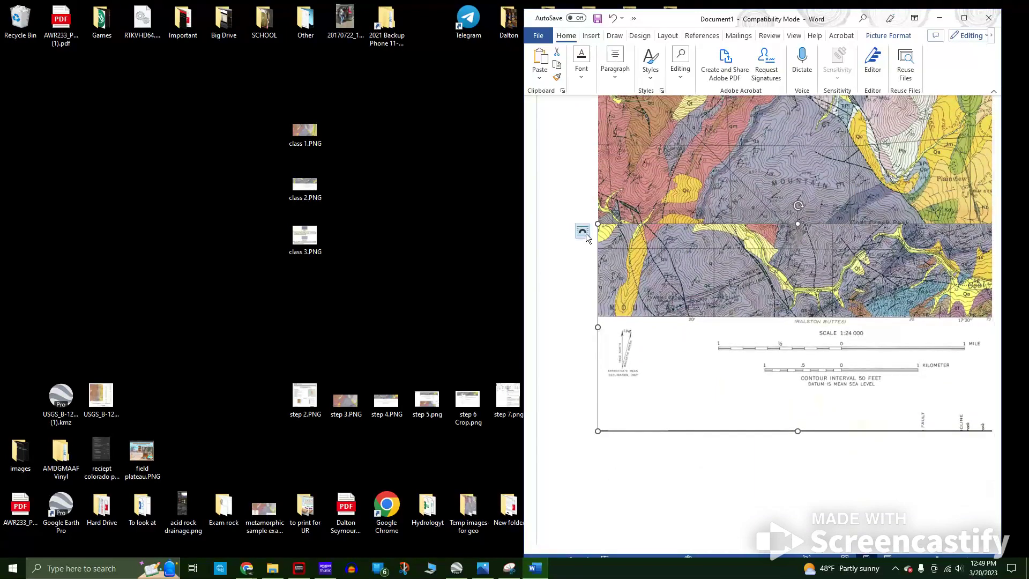
# - Maximize the Word window and set the scale bar picture's text wrapping to In Front of Text
pyautogui.click(964, 18)
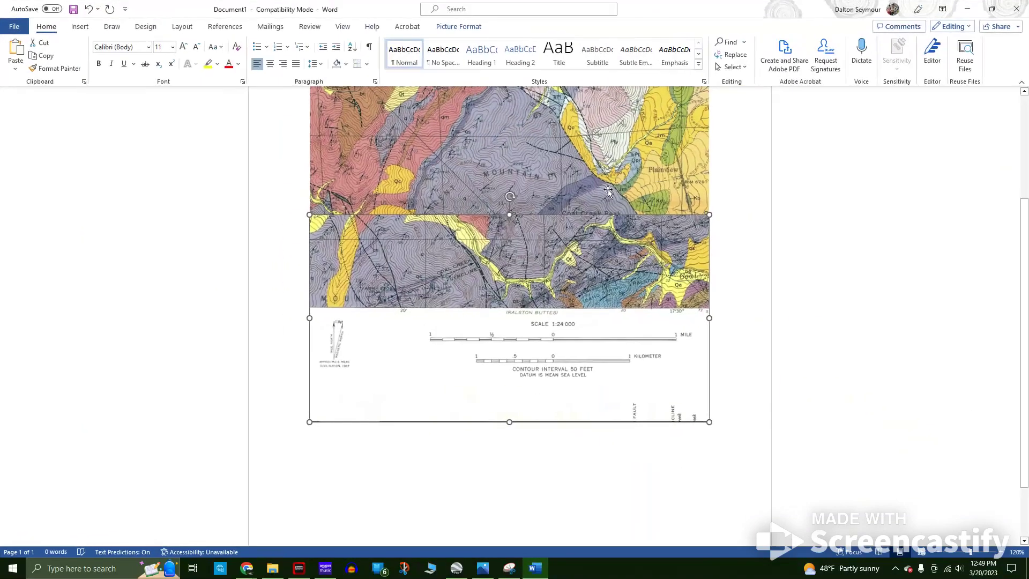
pyautogui.scroll(1, 697, 276)
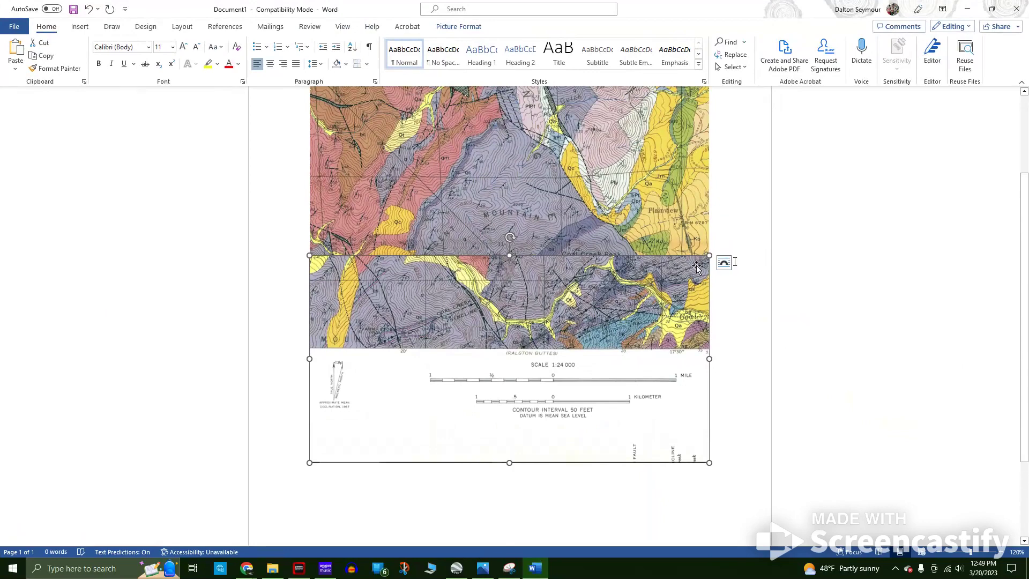
pyautogui.rightClick(681, 333)
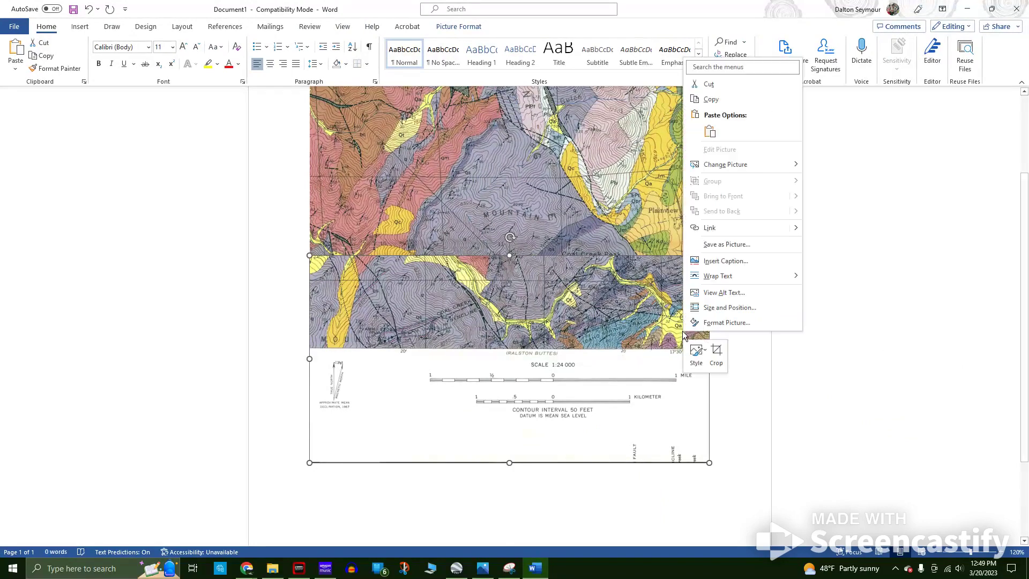
pyautogui.moveTo(722, 282)
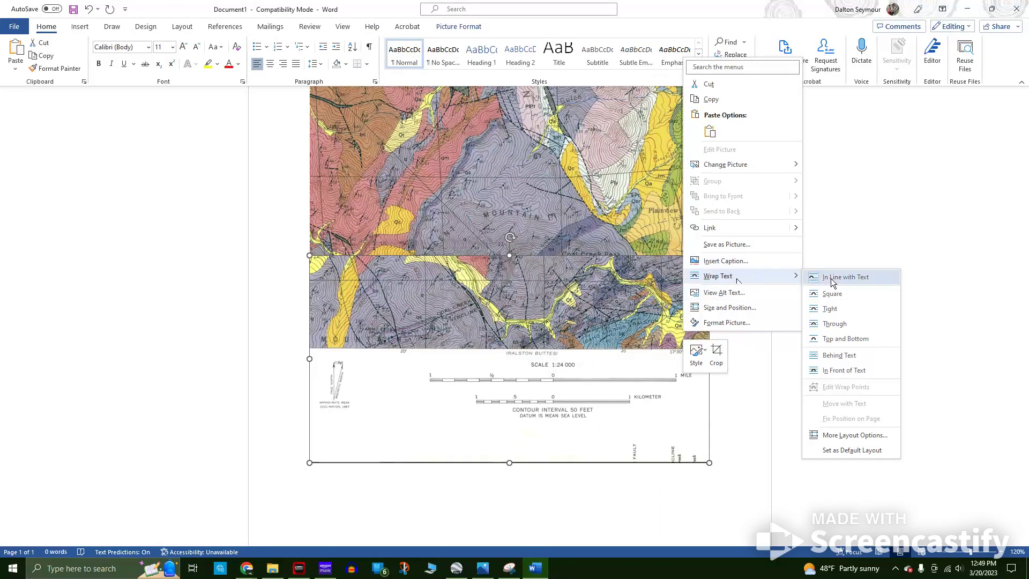
pyautogui.click(828, 371)
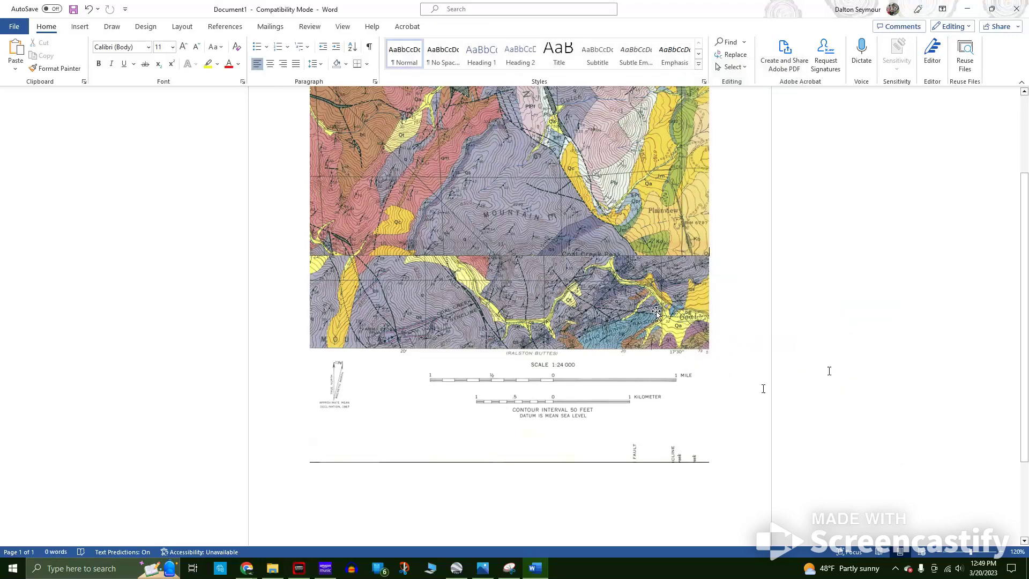
# - Move the scale bar picture freely up the page so it overlaps the geologic map picture
pyautogui.moveTo(657, 313)
pyautogui.mouseDown()
pyautogui.moveTo(655, 351)
pyautogui.moveTo(649, 318)
pyautogui.mouseUp()
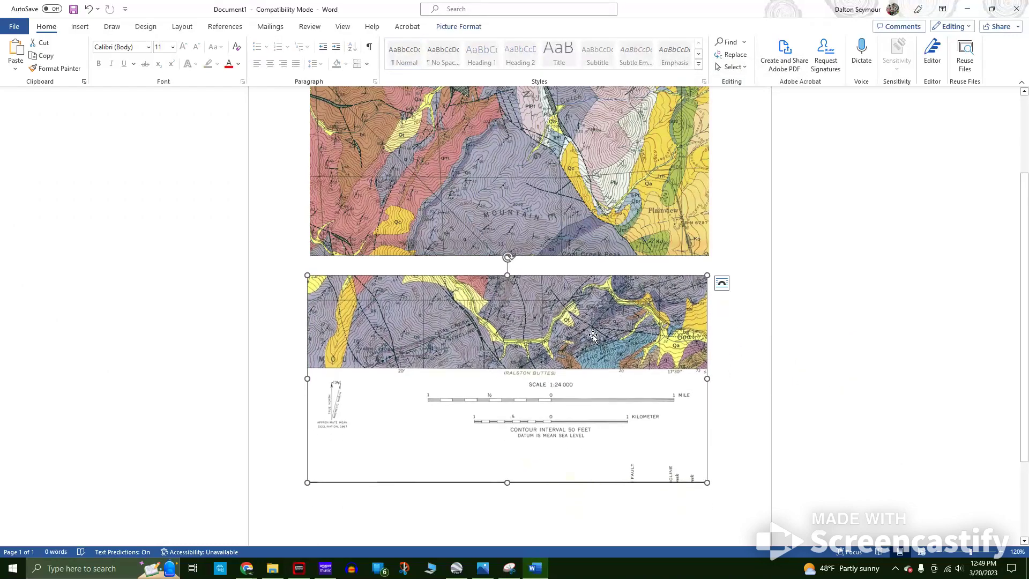
pyautogui.click(741, 339)
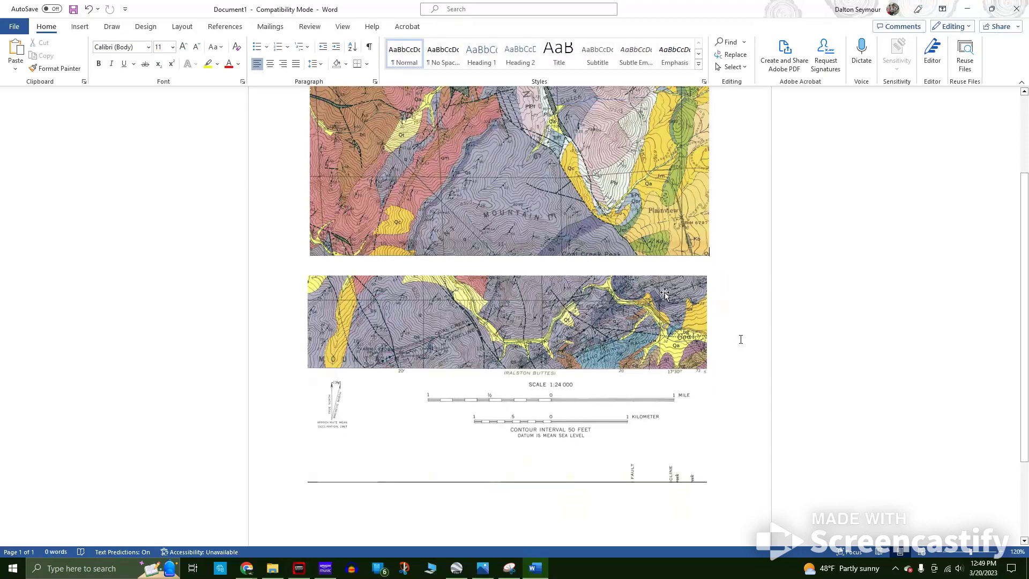
pyautogui.click(590, 304)
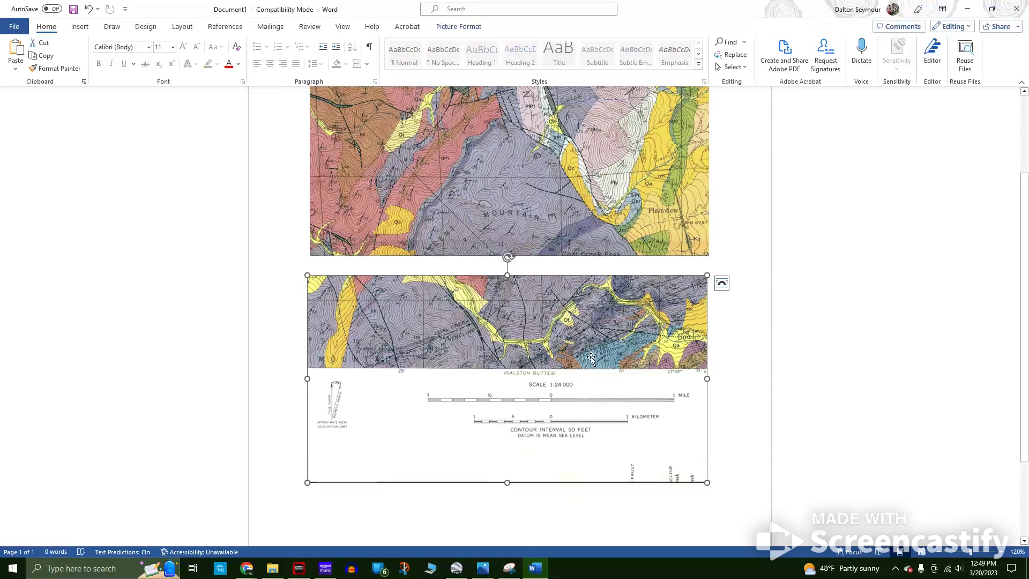
pyautogui.moveTo(591, 358); pyautogui.dragTo(595, 223)
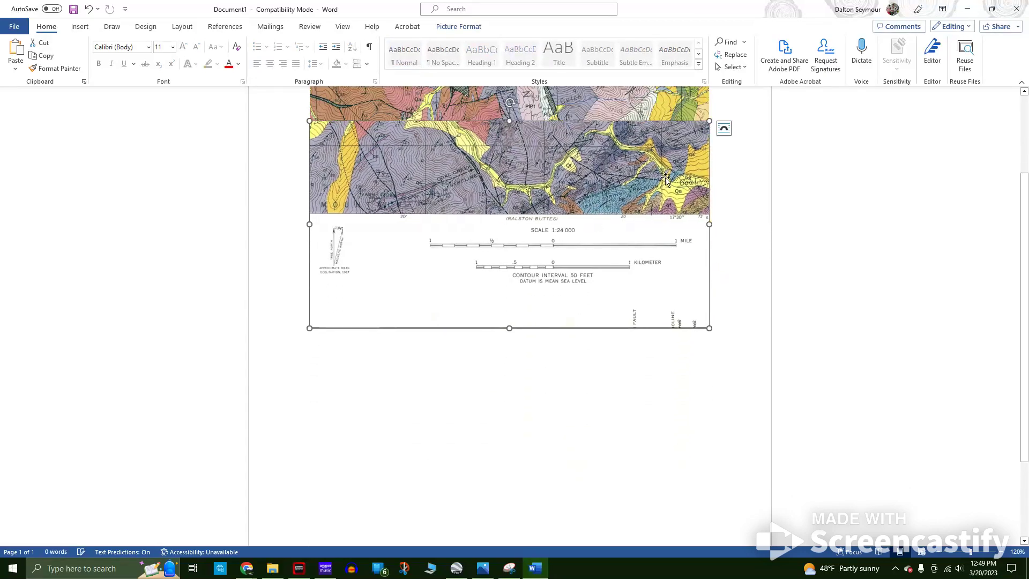
# - Check the scale bar picture's layout options and align the picture with the top edge of the map picture
pyautogui.click(723, 128)
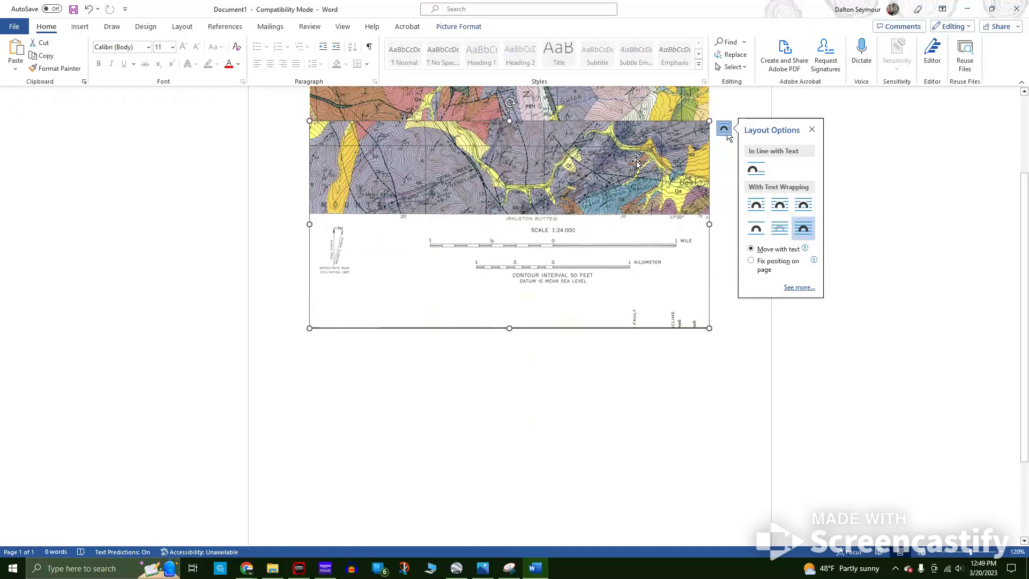
pyautogui.scroll(3, 613, 273)
pyautogui.rightClick(613, 274)
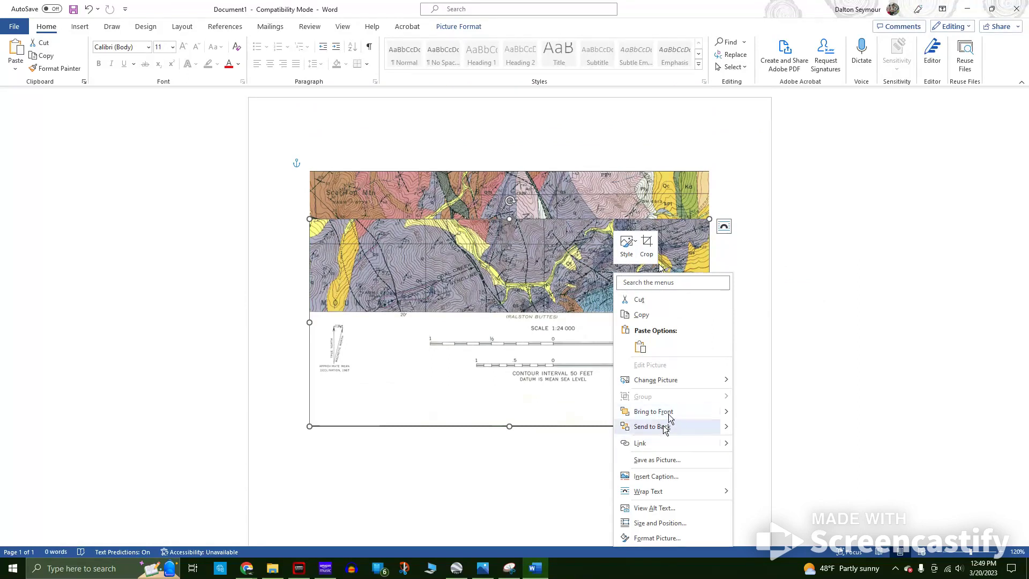
pyautogui.click(495, 454)
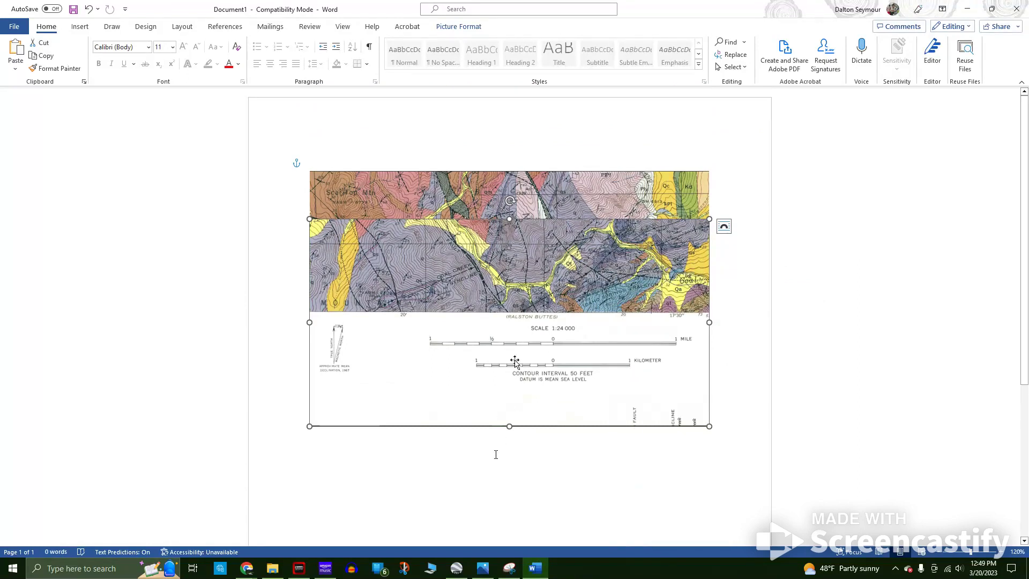
pyautogui.moveTo(505, 303); pyautogui.dragTo(505, 255)
pyautogui.click(740, 327)
pyautogui.click(492, 286)
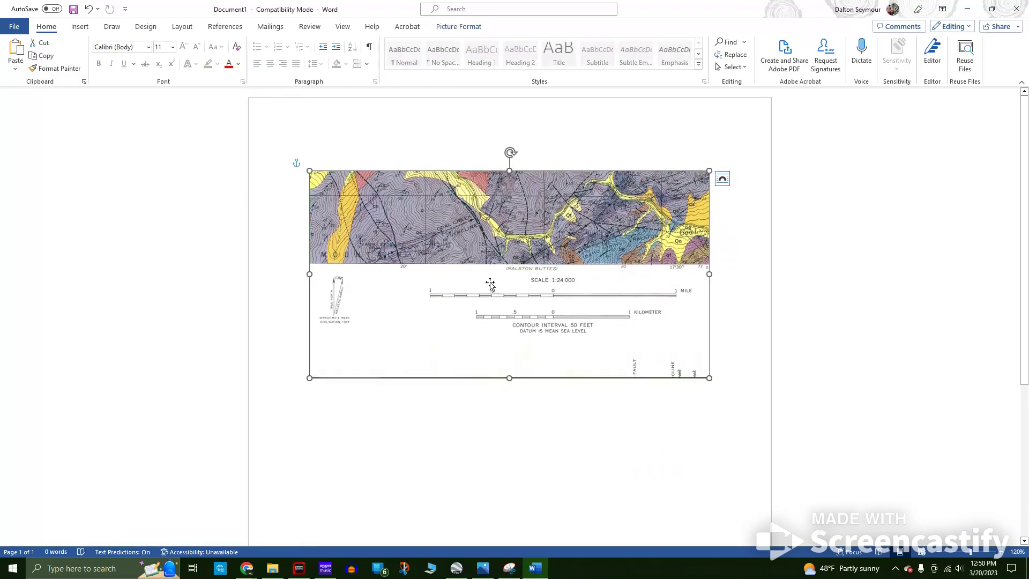
# - Crop the scale bar picture to only the subdivided part of the mile scale, from 1 to 0
pyautogui.rightClick(441, 250)
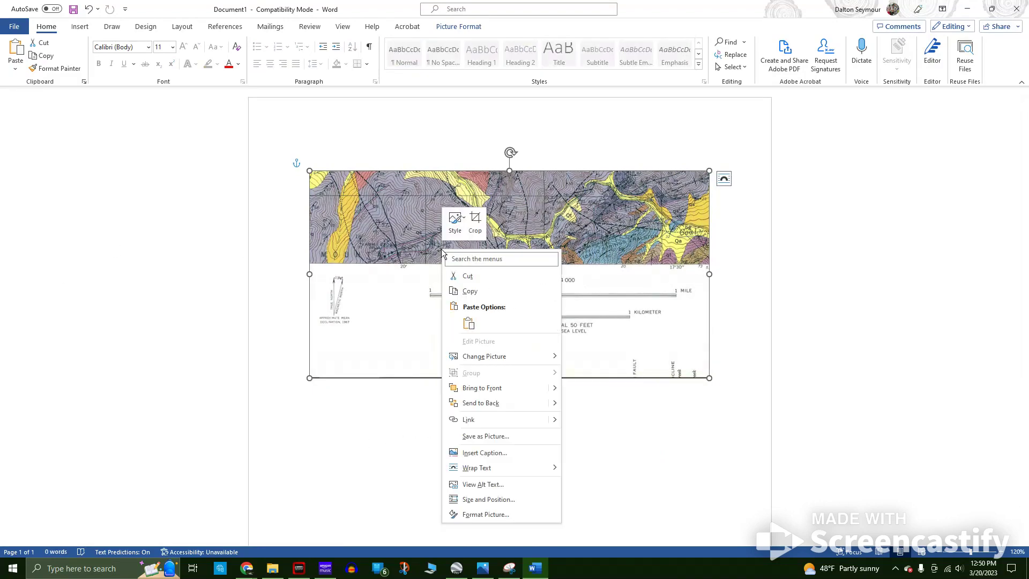
pyautogui.click(475, 221)
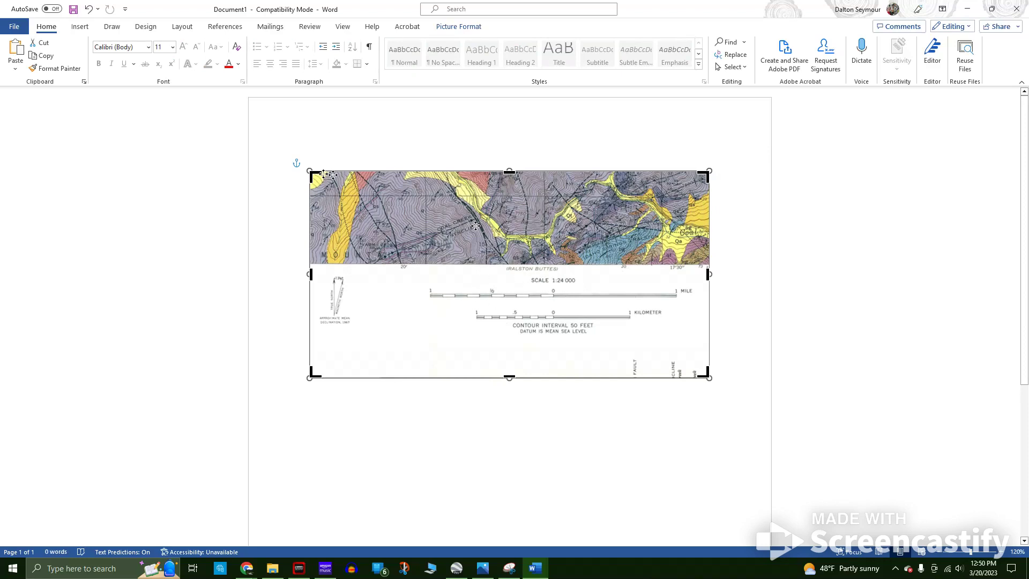
pyautogui.moveTo(324, 175); pyautogui.dragTo(426, 285)
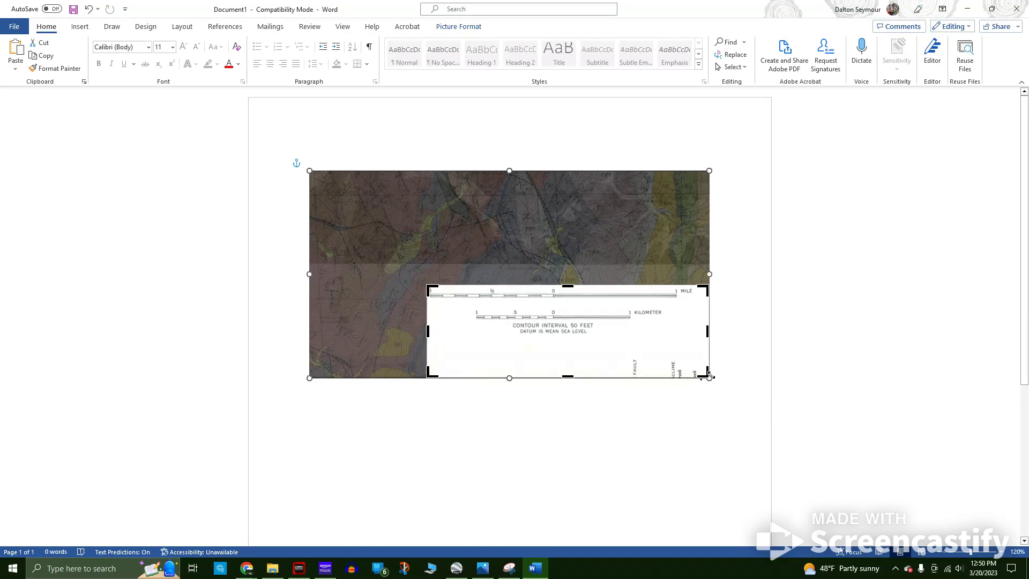
pyautogui.moveTo(707, 375); pyautogui.dragTo(556, 299)
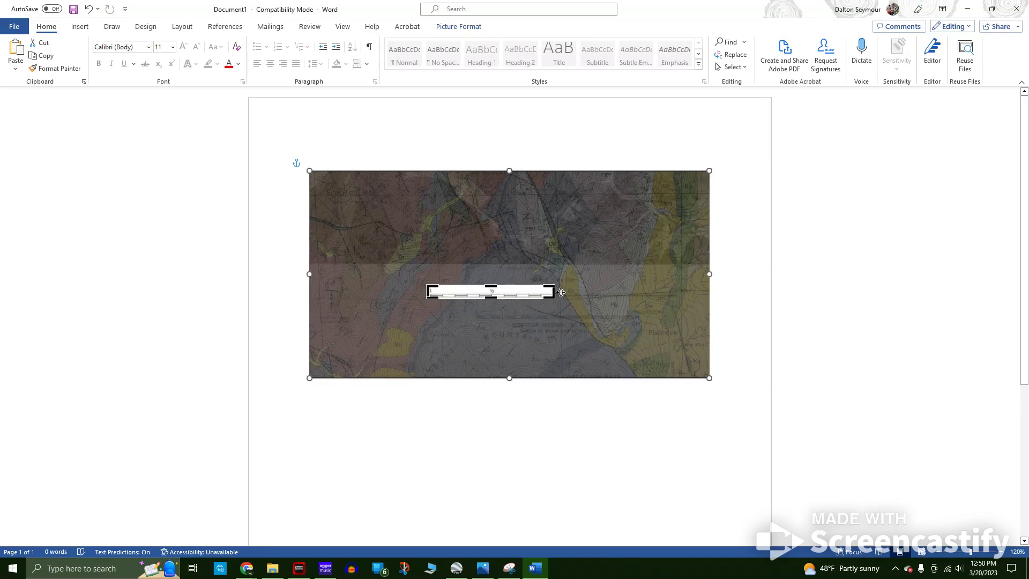
pyautogui.hotkey('ctrl', 'z')
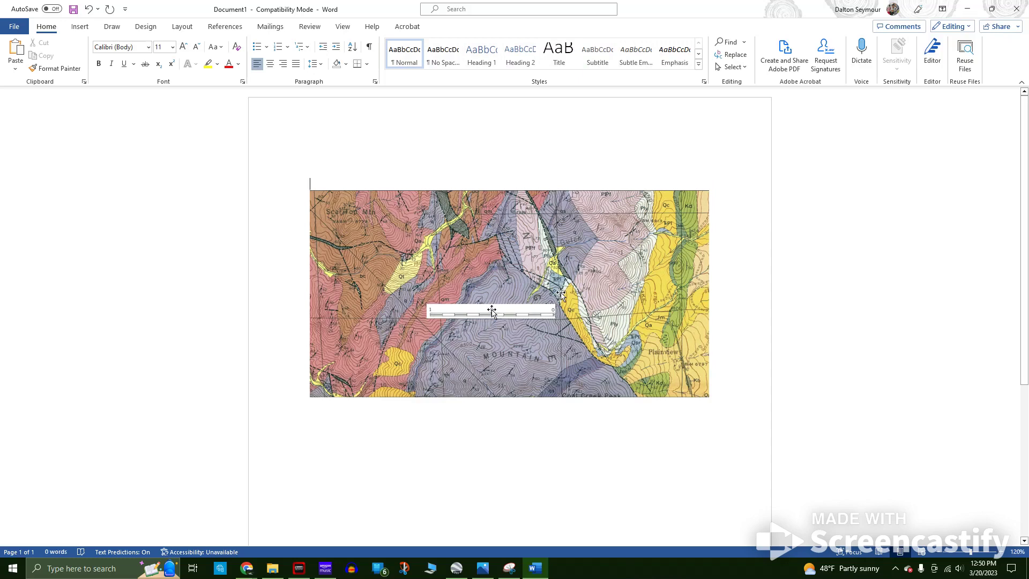
# - Shift the mile scale picture slightly down the map and reopen its crop frame to check the cropped area
pyautogui.moveTo(491, 311); pyautogui.dragTo(520, 344)
pyautogui.rightClick(503, 330)
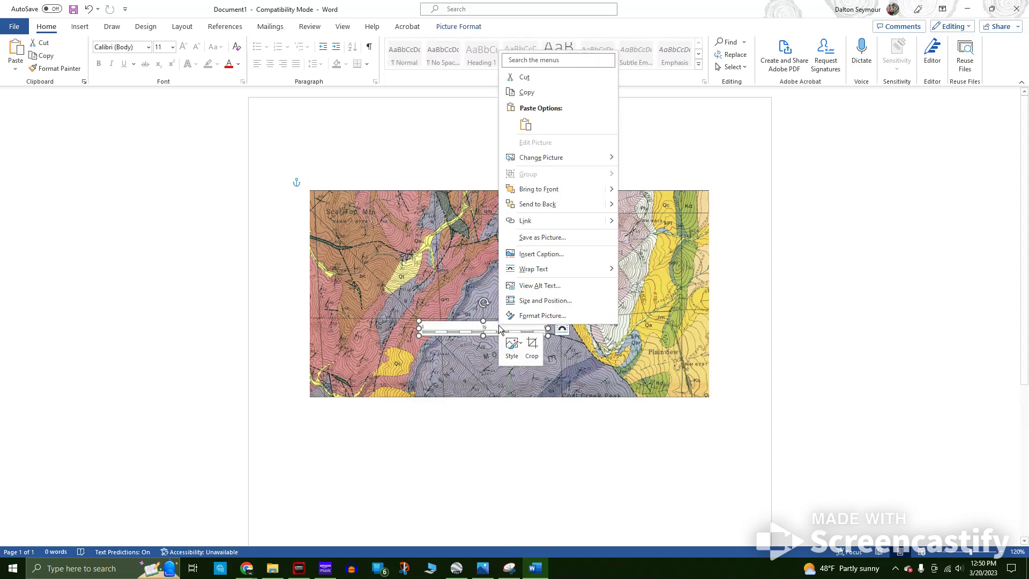
pyautogui.click(530, 346)
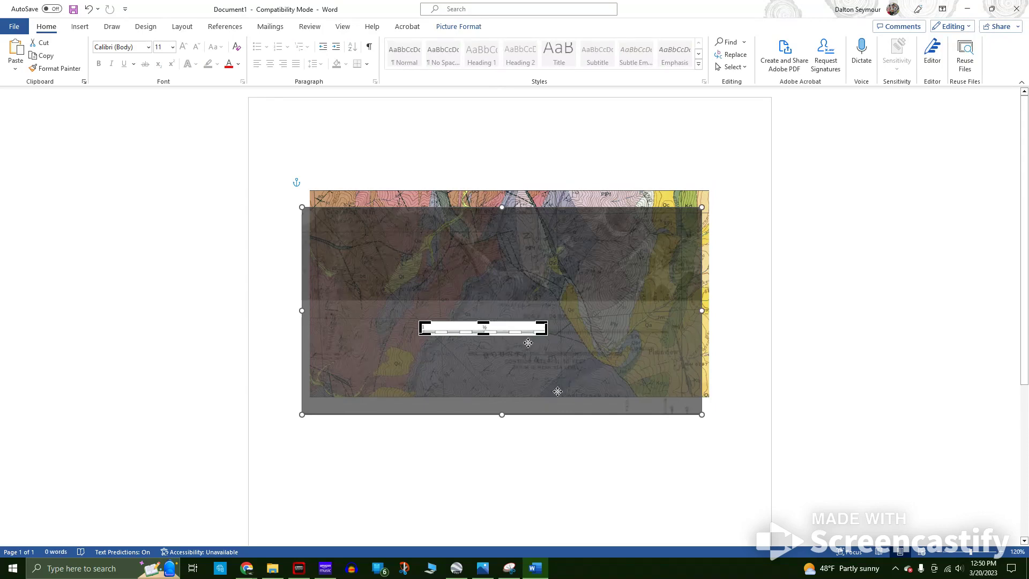
pyautogui.click(486, 309)
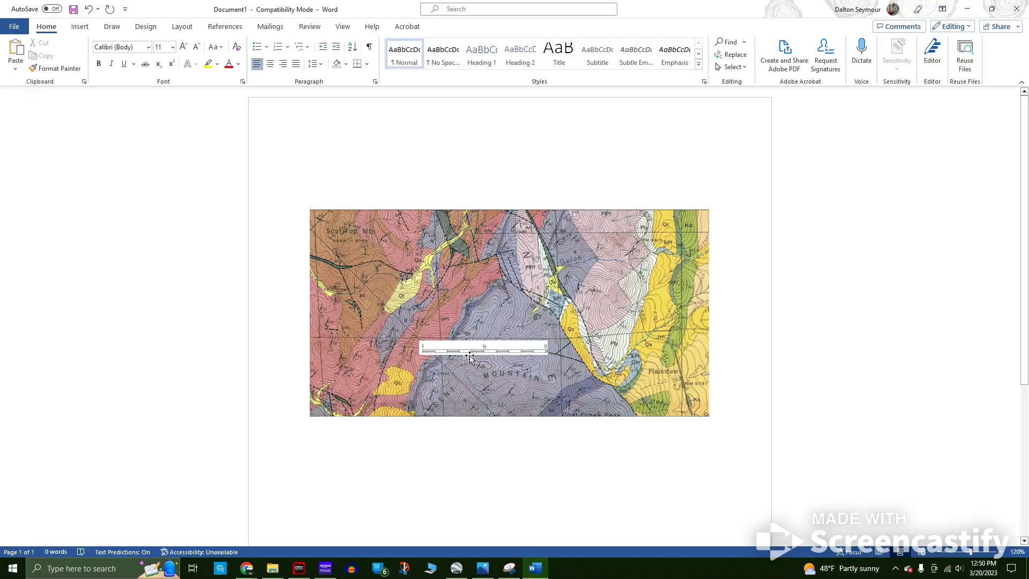
# - Move the mile scale picture into the lower-right corner of the geologic map picture and deselect it
pyautogui.moveTo(471, 349); pyautogui.dragTo(628, 409)
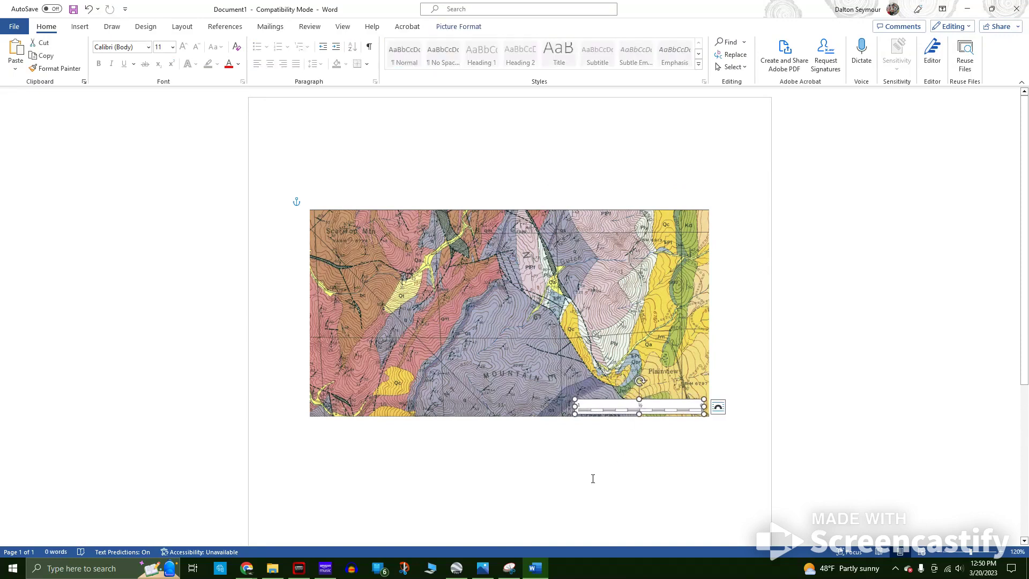
pyautogui.click(593, 478)
pyautogui.click(713, 381)
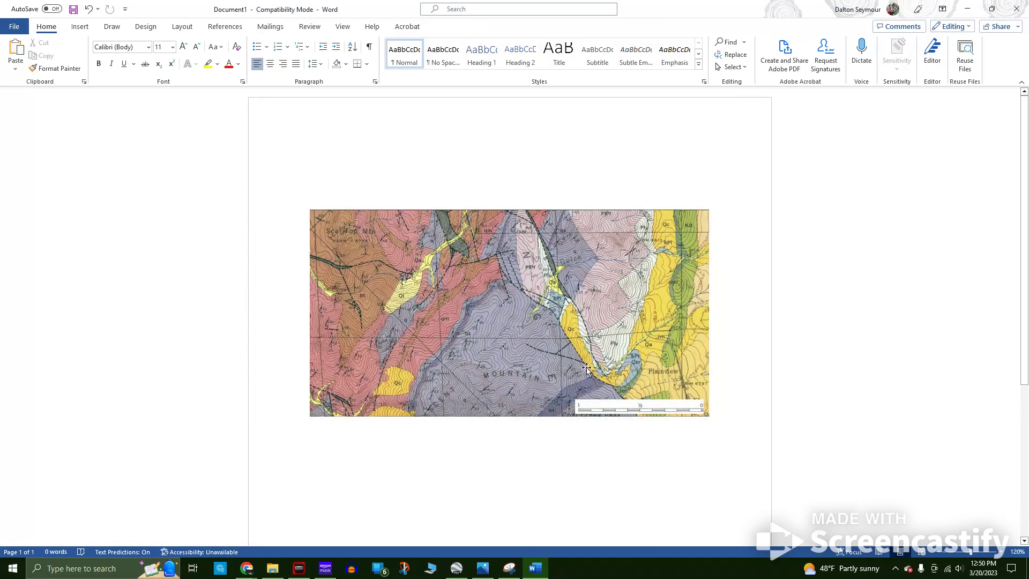
pyautogui.click(589, 405)
# - Check the sample placemark's position on the geologic map in Google Earth and return to the Word document
pyautogui.click(456, 568)
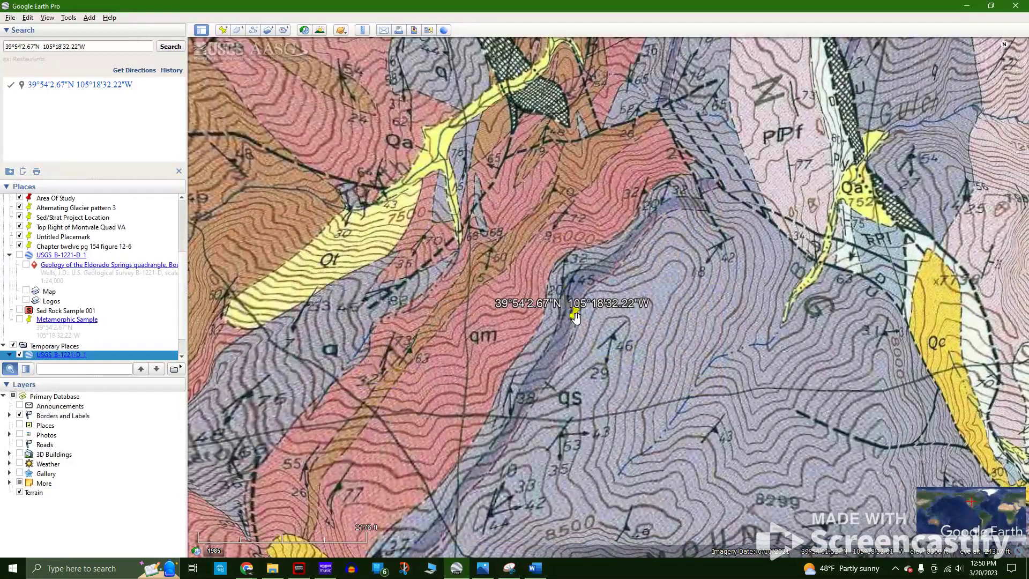
pyautogui.click(966, 6)
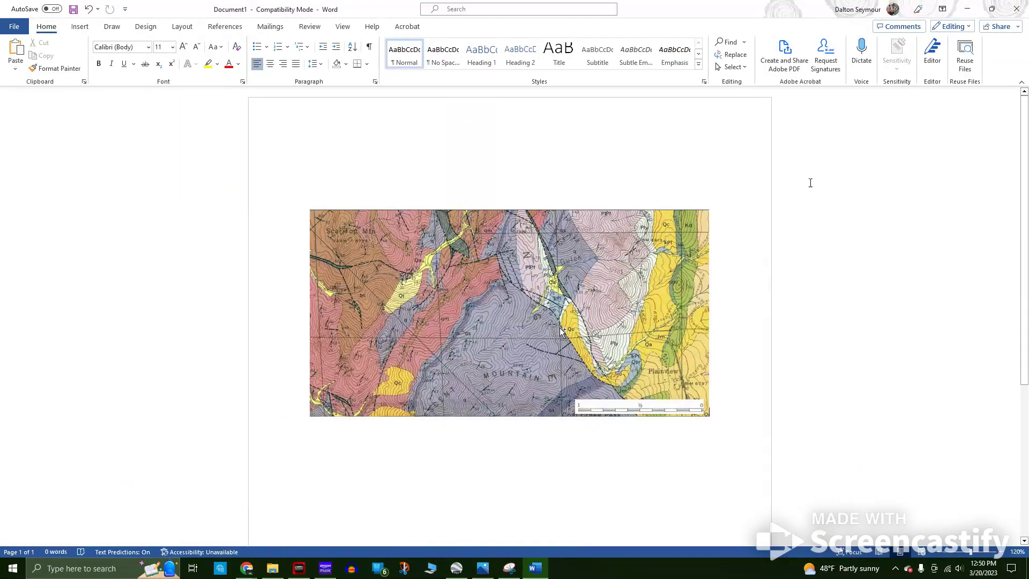
pyautogui.keyDown('ctrl'); pyautogui.scroll(9, 559, 327); pyautogui.keyUp('ctrl')
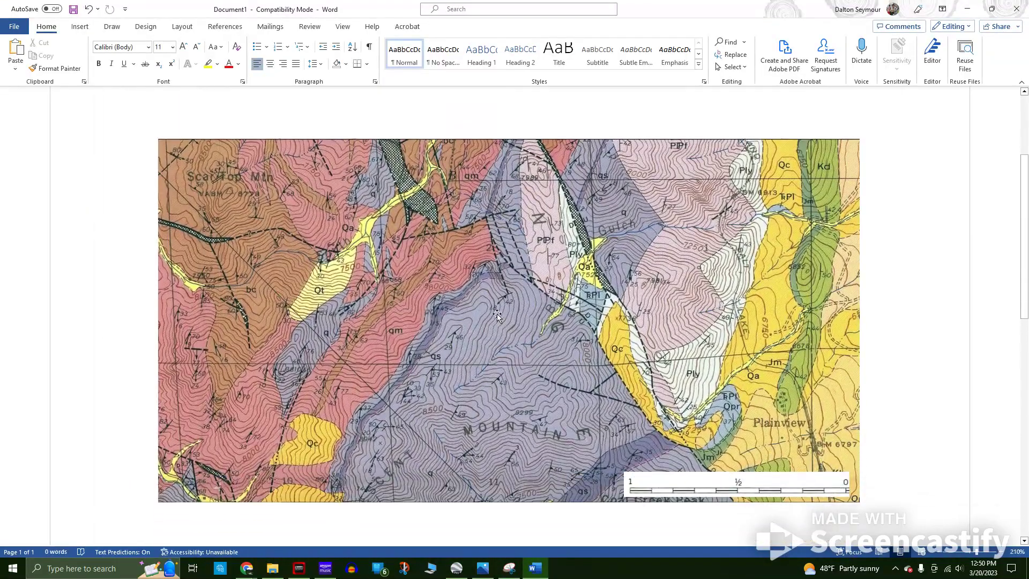
# - Draw a small flowchart connector circle of about 0.1" above the qs label on the map, rechecking the sample location in Google Earth
pyautogui.click(82, 27)
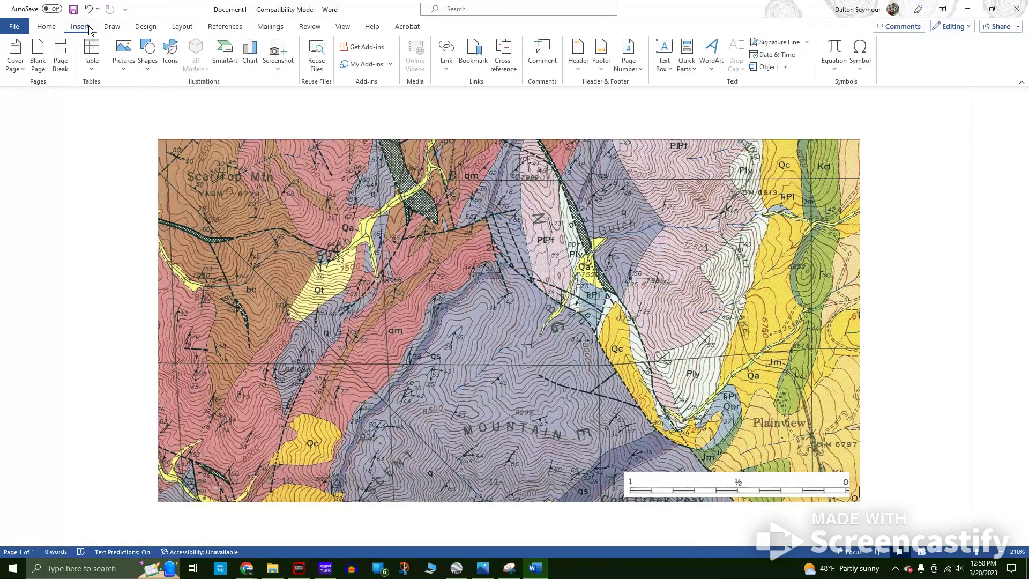
pyautogui.click(145, 67)
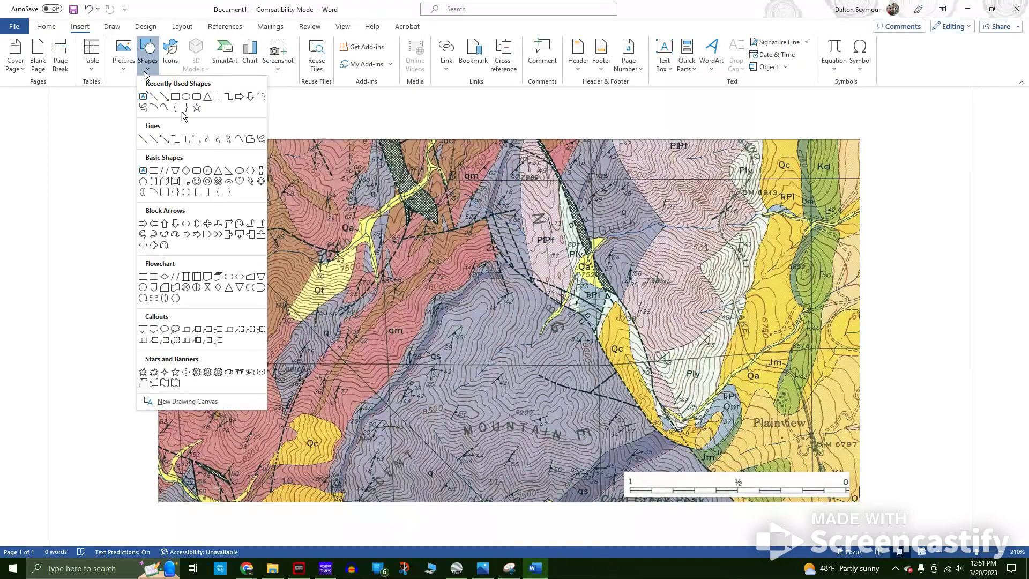
pyautogui.click(144, 288)
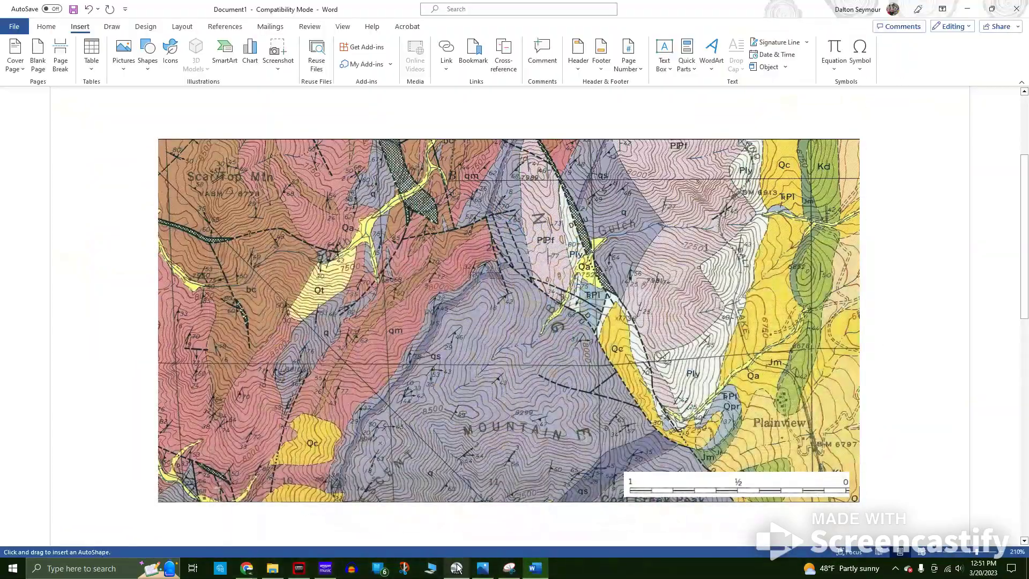
pyautogui.click(457, 567)
pyautogui.click(457, 567)
pyautogui.click(457, 568)
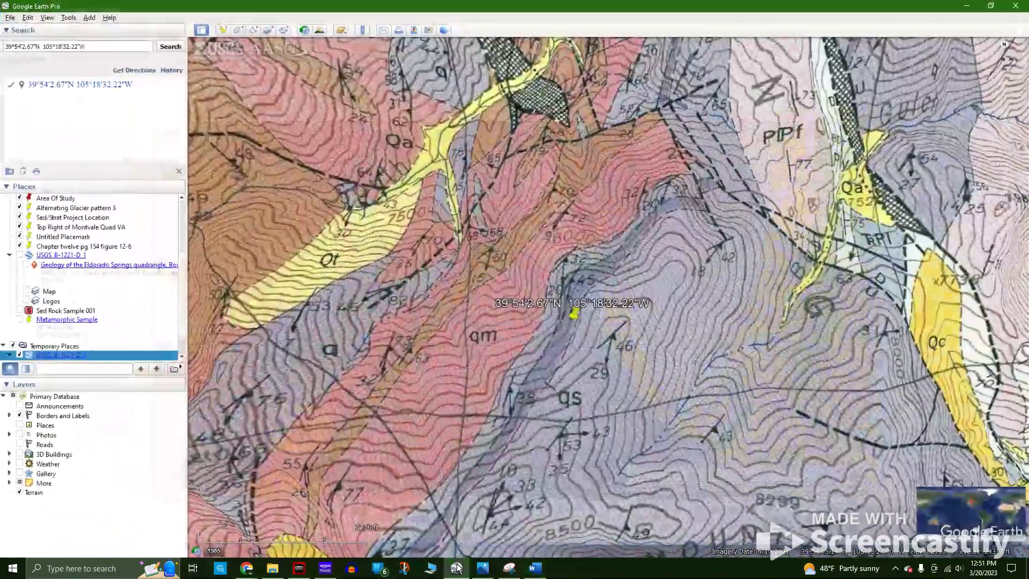
pyautogui.click(457, 567)
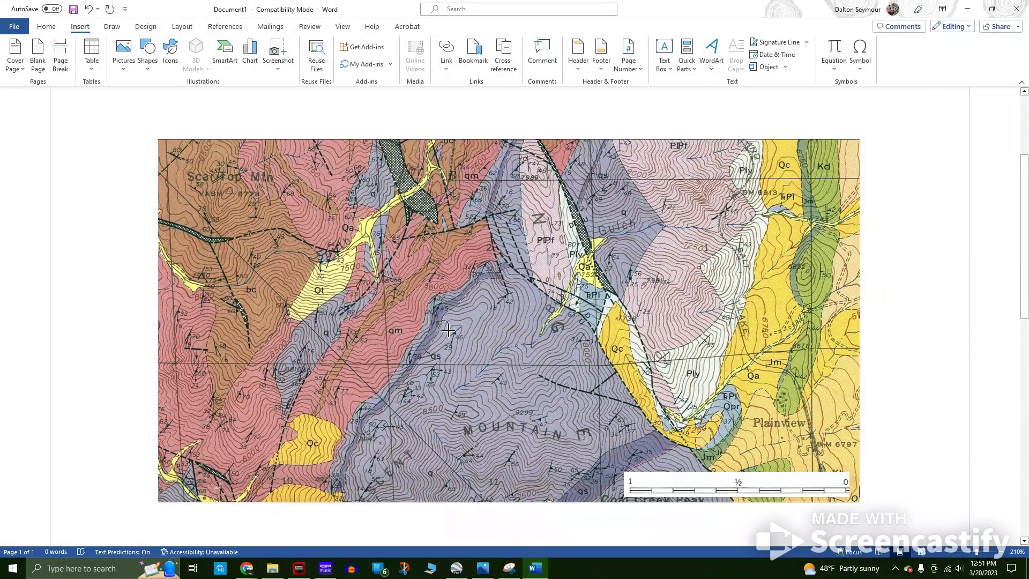
pyautogui.moveTo(446, 330); pyautogui.dragTo(450, 329)
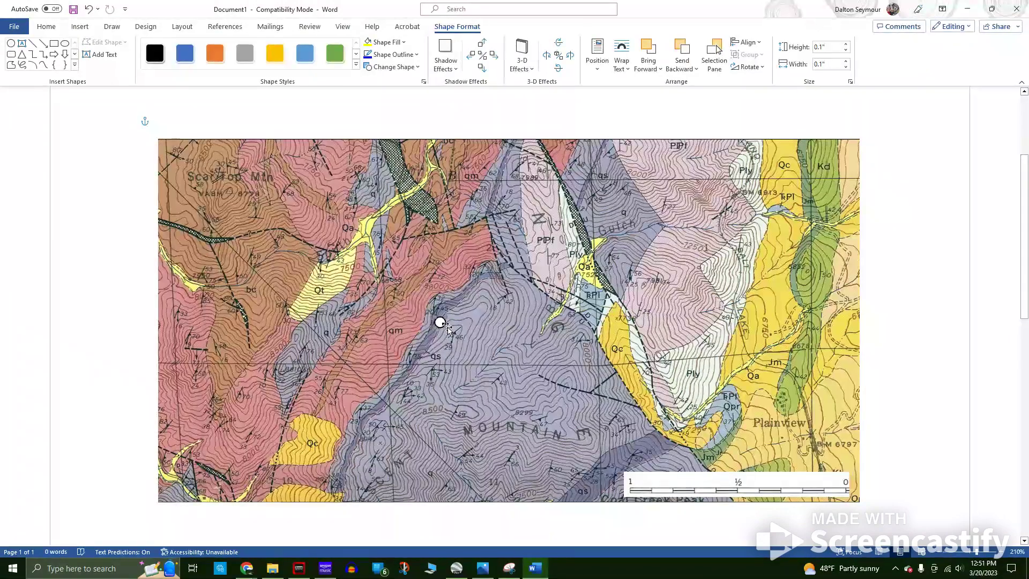
# - Shrink the circle marker to about 0.07" high and 0.06" wide over the sample location on the map
pyautogui.keyDown('ctrl'); pyautogui.scroll(20, 448, 329); pyautogui.keyUp('ctrl')
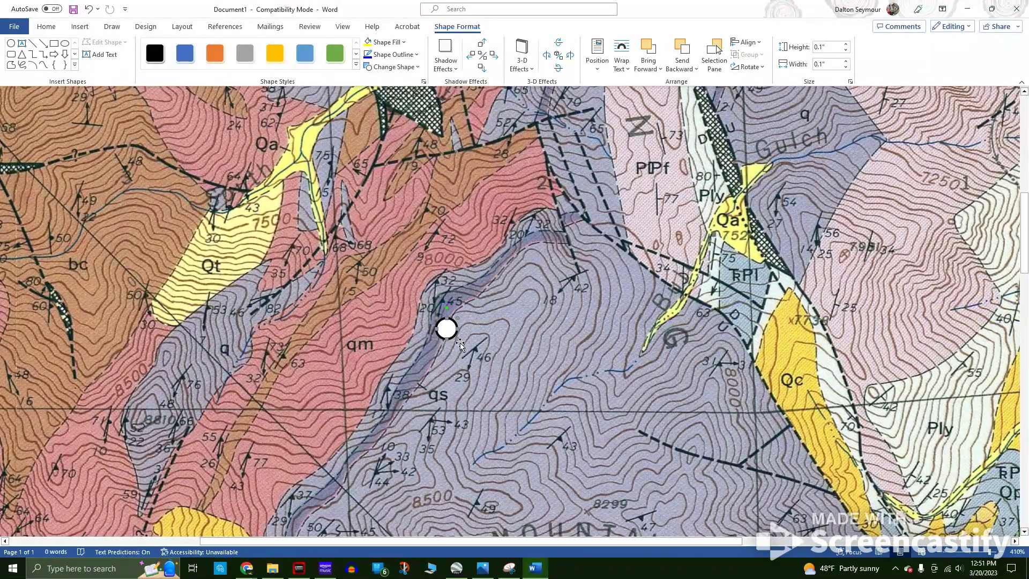
pyautogui.click(460, 345)
pyautogui.click(448, 330)
pyautogui.moveTo(448, 332); pyautogui.dragTo(438, 323)
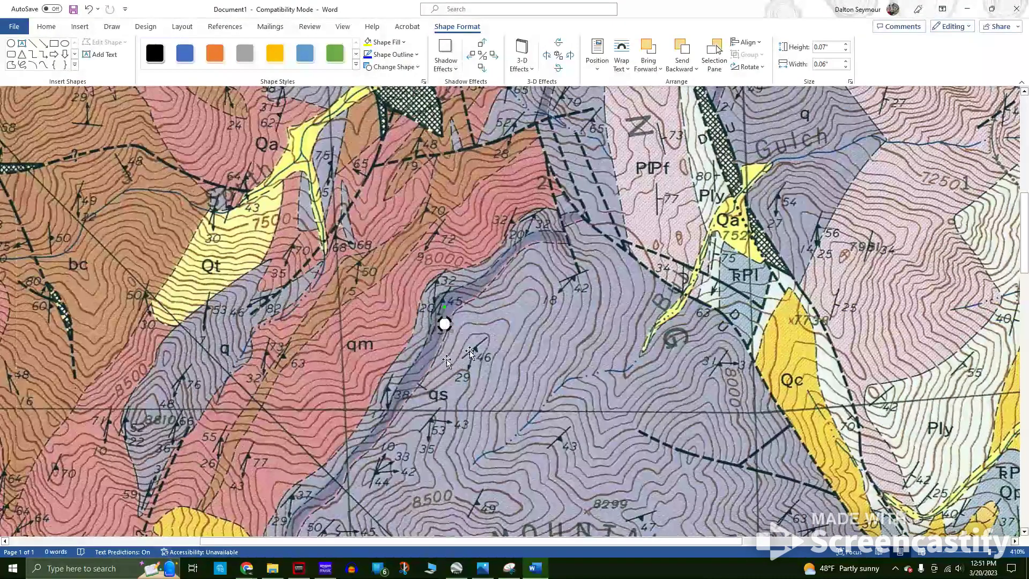
pyautogui.keyDown('ctrl'); pyautogui.scroll(-3, 449, 299); pyautogui.keyUp('ctrl')
pyautogui.keyDown('ctrl'); pyautogui.scroll(-5, 445, 298); pyautogui.keyUp('ctrl')
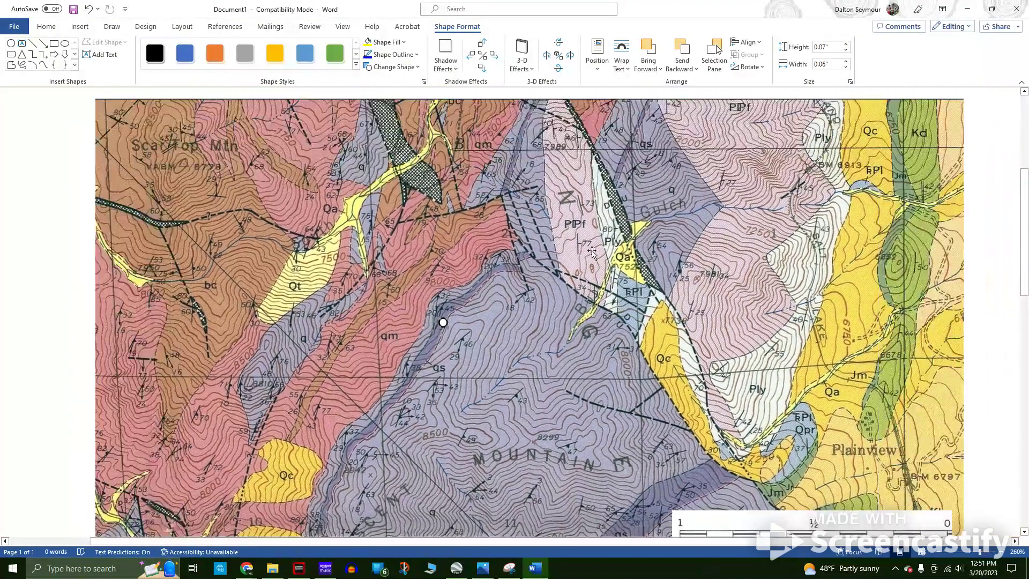
pyautogui.keyDown('ctrl'); pyautogui.scroll(-1, 561, 242); pyautogui.keyUp('ctrl')
pyautogui.scroll(-5, 554, 263)
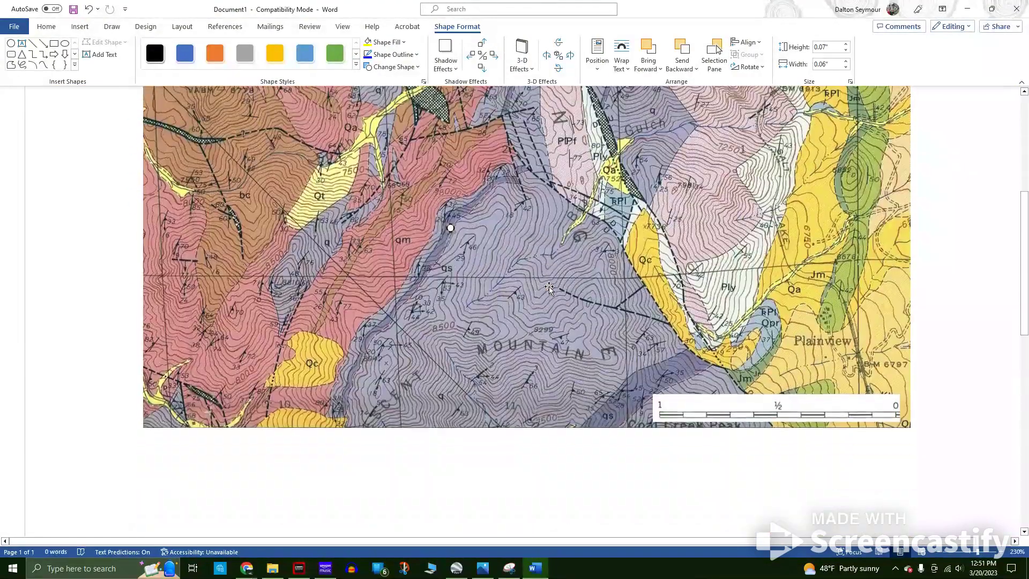
pyautogui.scroll(3, 549, 287)
pyautogui.scroll(-3, 474, 290)
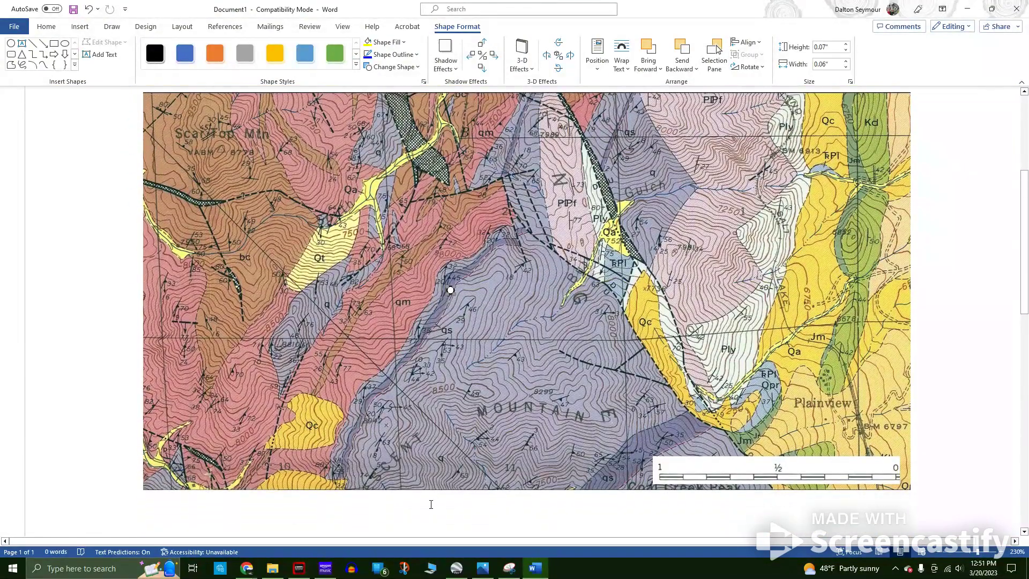
# - Fill the circle marker at the sample location with red
pyautogui.click(431, 504)
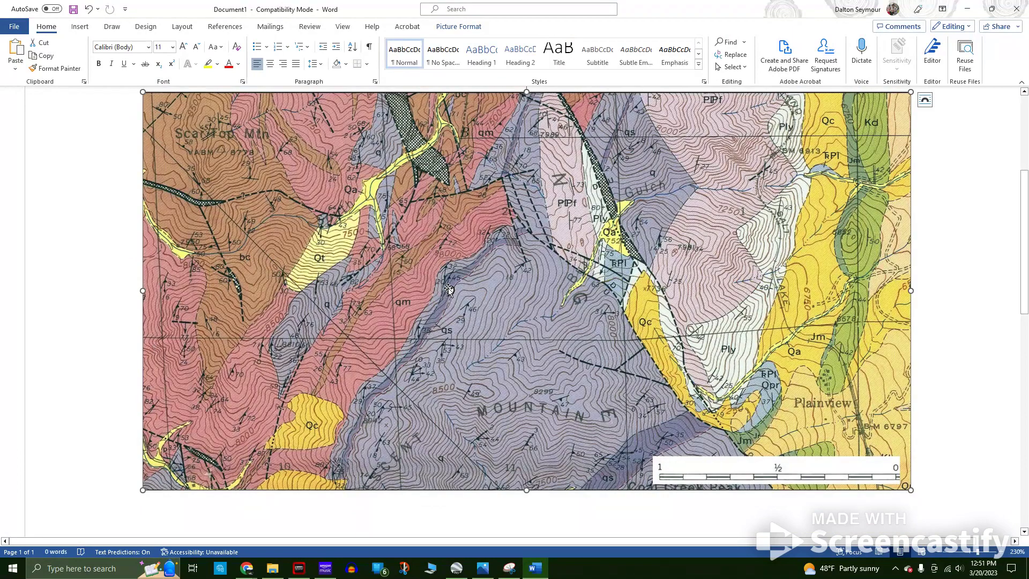
pyautogui.click(451, 291)
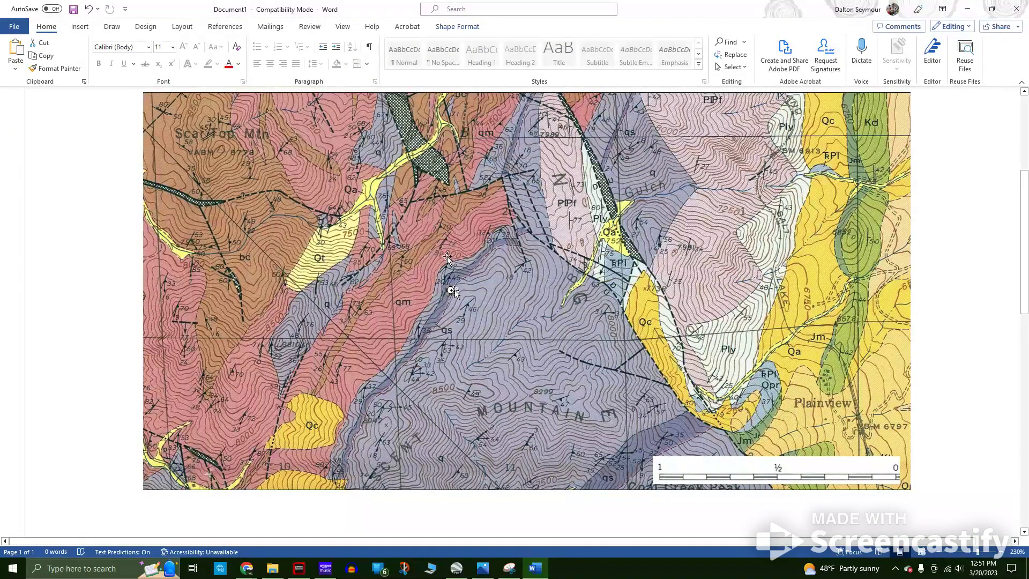
pyautogui.click(457, 26)
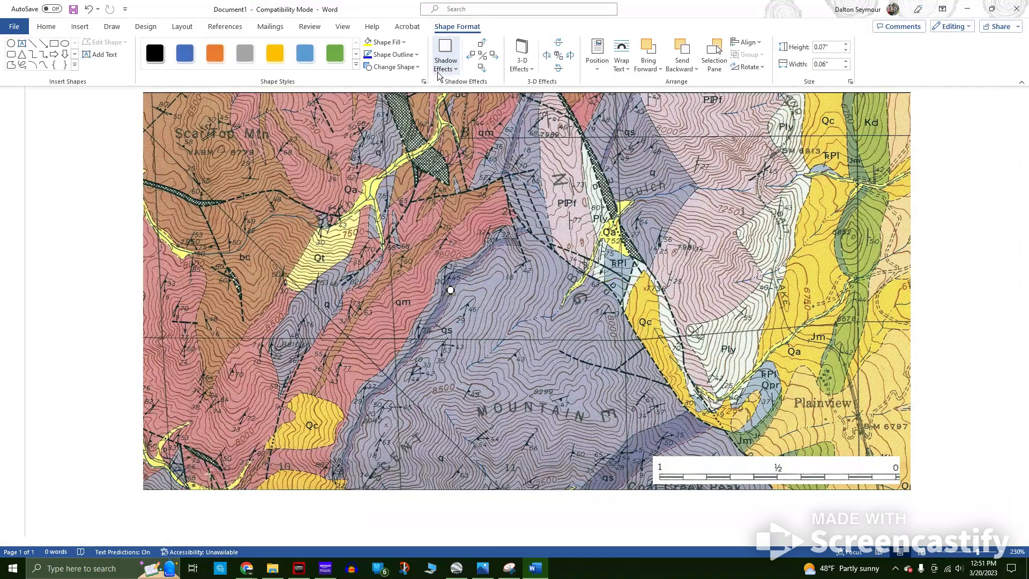
pyautogui.click(407, 44)
pyautogui.click(377, 142)
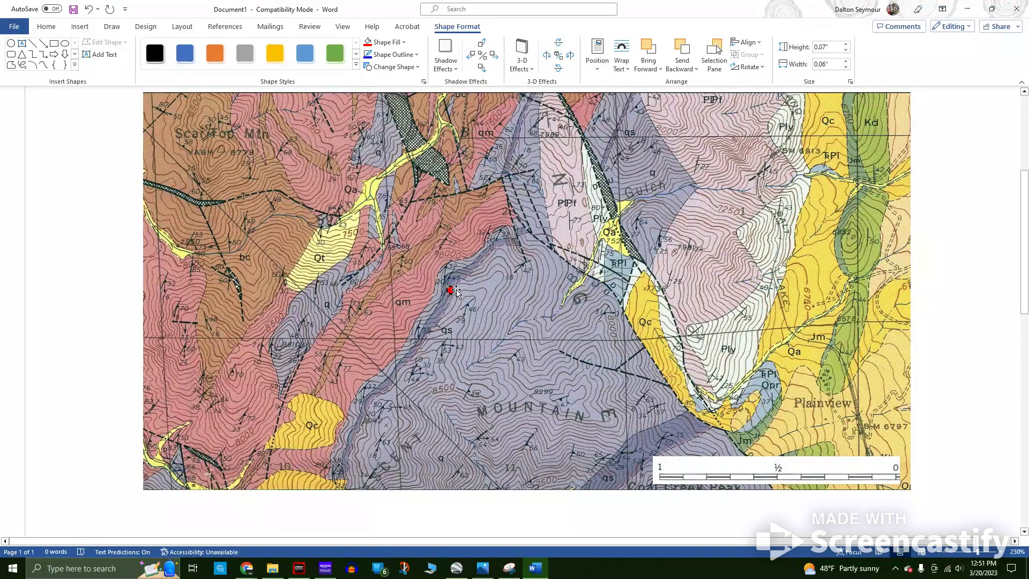
# - Remove the outline from the red circle marker
pyautogui.click(420, 57)
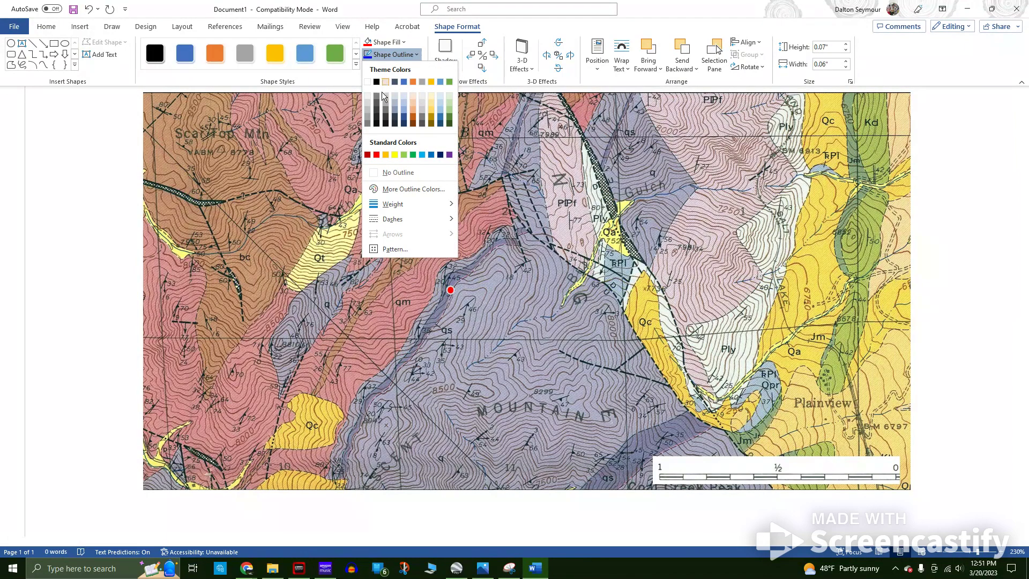
pyautogui.click(402, 173)
pyautogui.click(930, 345)
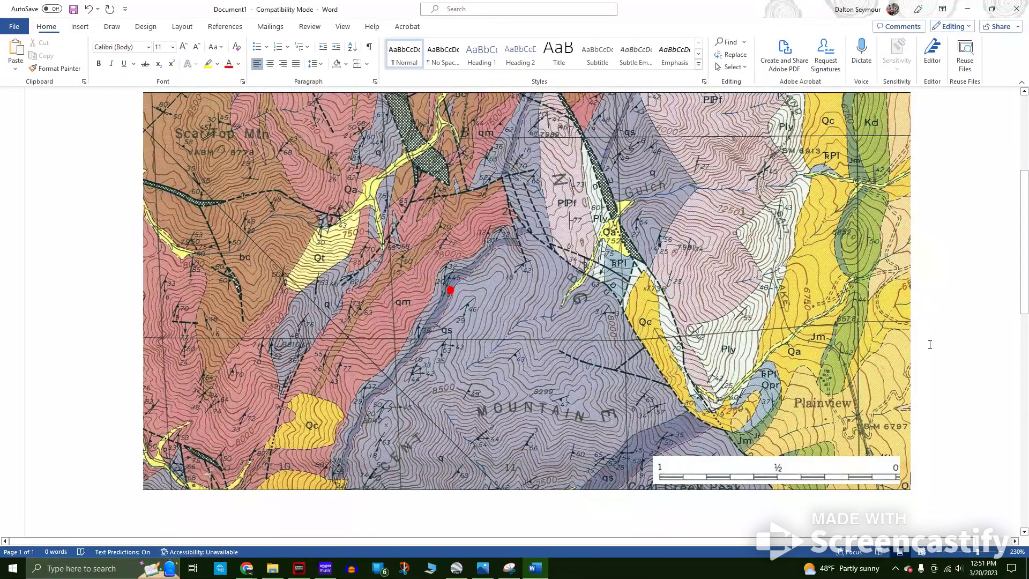
# - Give the red circle marker a black outline with a thin line weight and deselect it
pyautogui.click(450, 290)
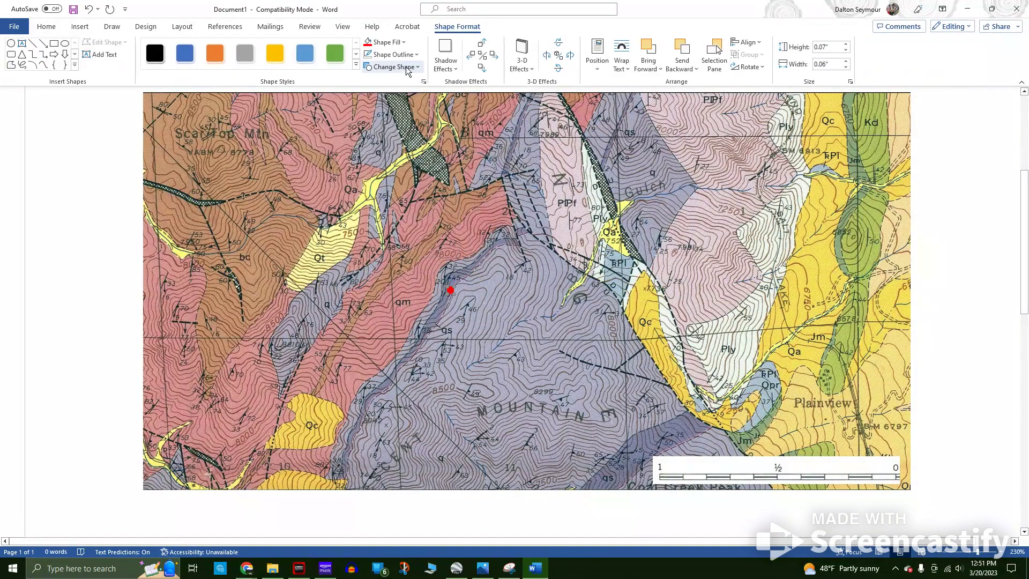
pyautogui.click(417, 56)
pyautogui.click(377, 83)
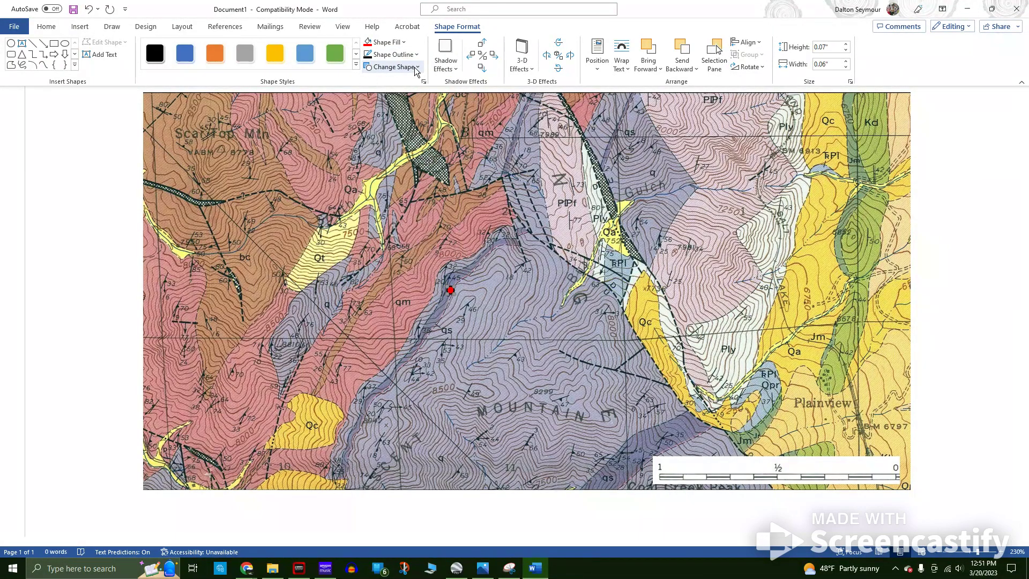
pyautogui.click(417, 56)
pyautogui.moveTo(430, 204)
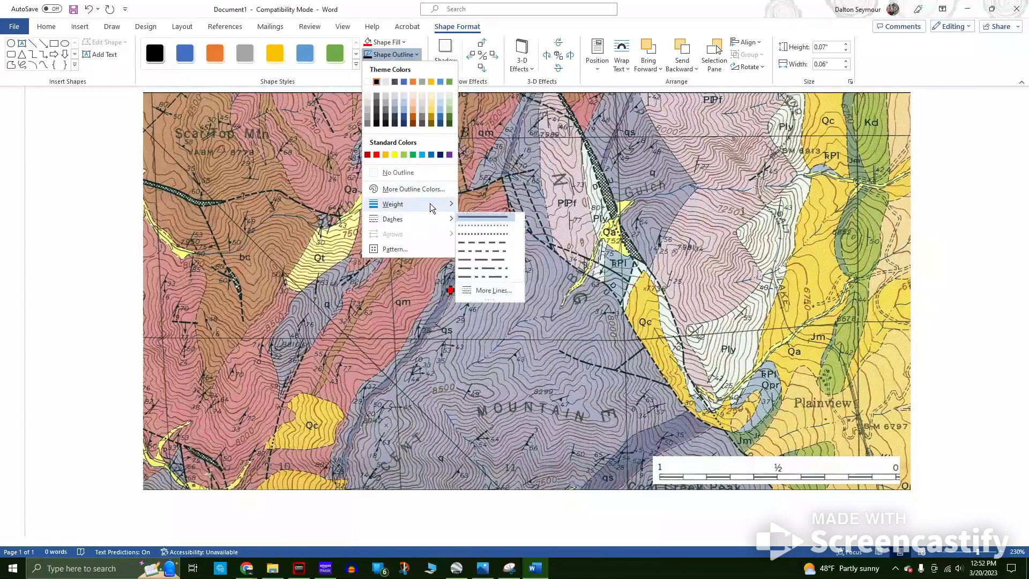
pyautogui.click(481, 206)
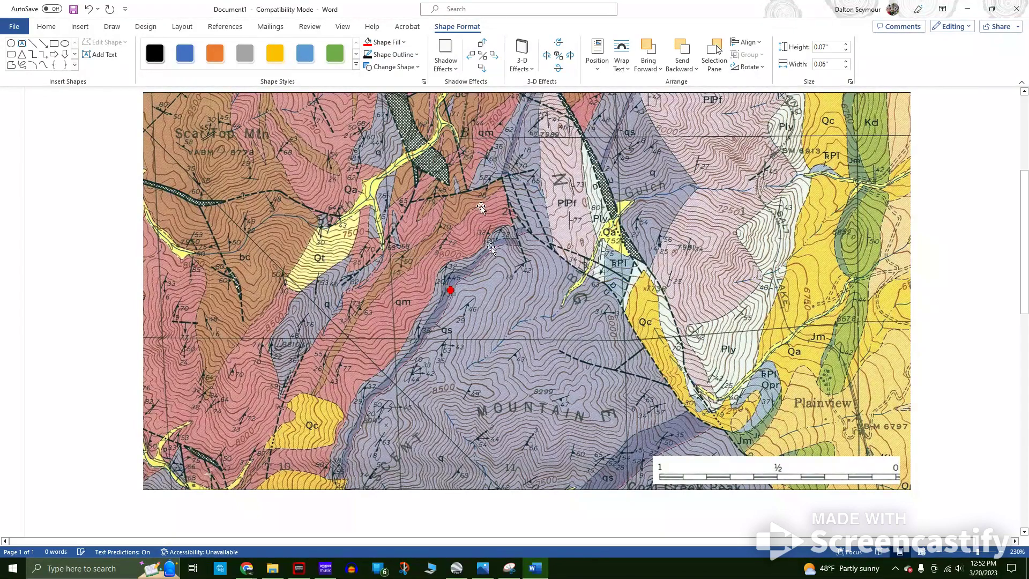
pyautogui.click(954, 329)
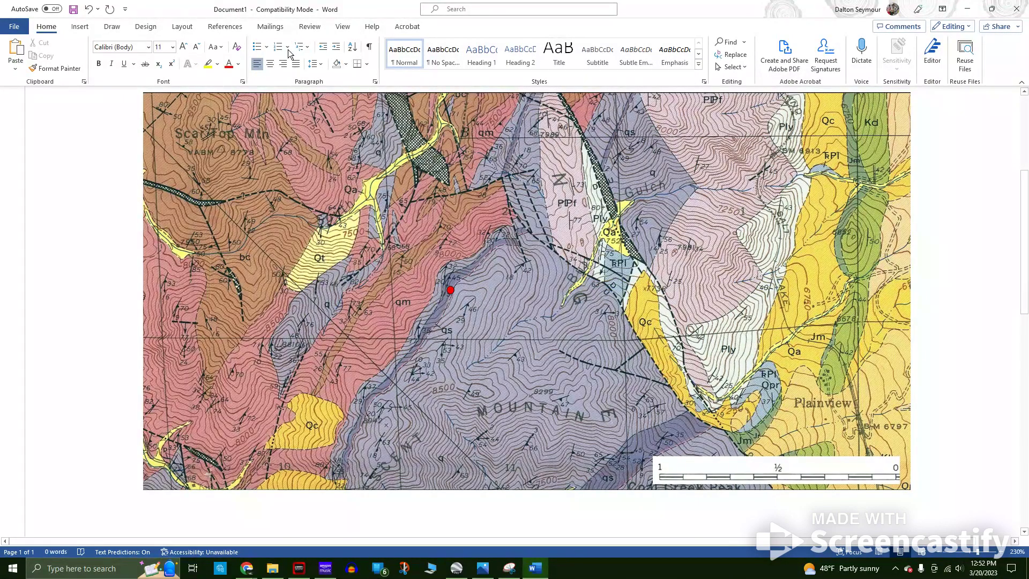
# - Insert a WordArt label in WordArt style 1 and enter its text as "Metamorphic"
pyautogui.click(76, 27)
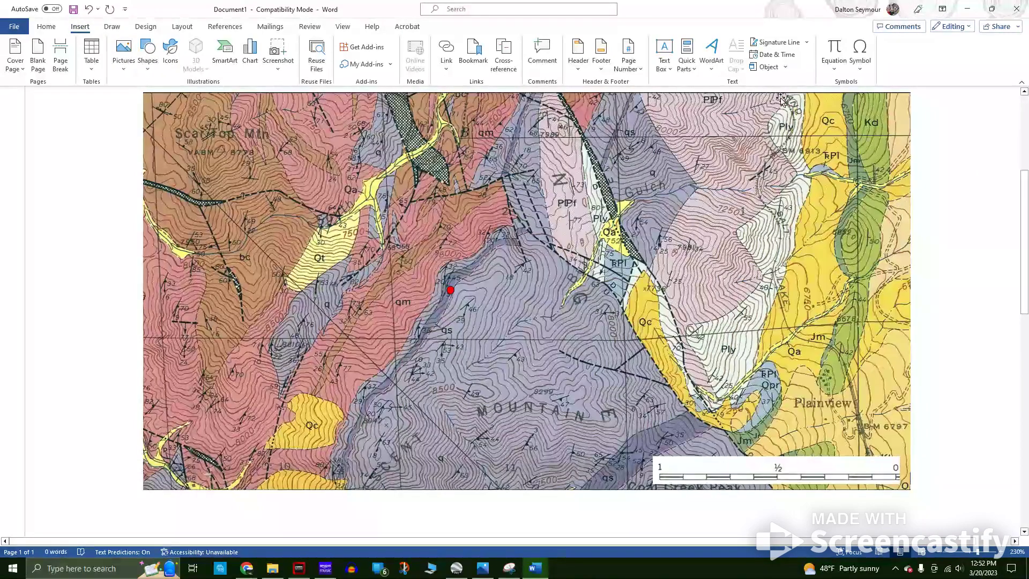
pyautogui.click(717, 66)
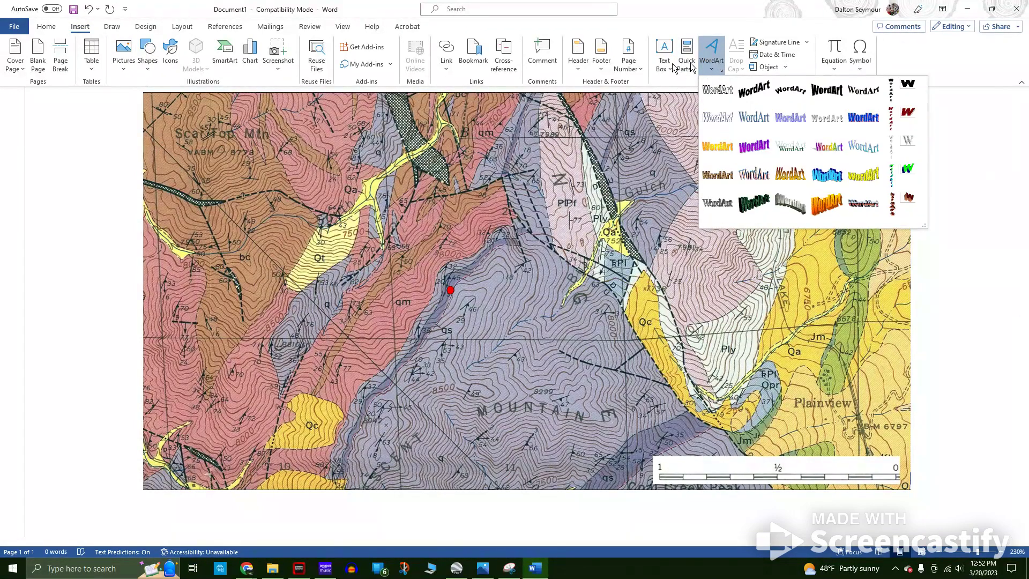
pyautogui.click(716, 71)
pyautogui.click(716, 72)
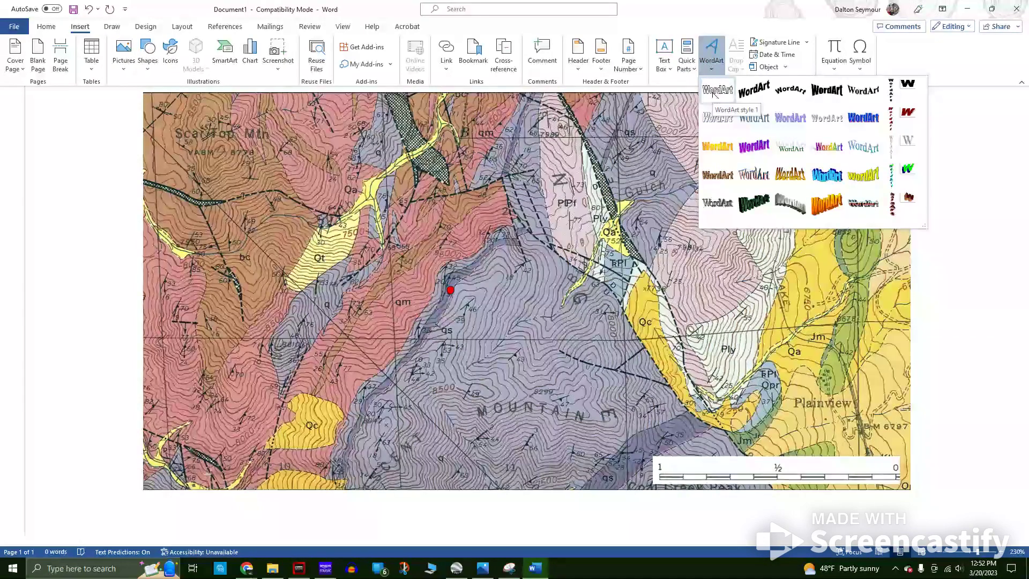
pyautogui.click(716, 91)
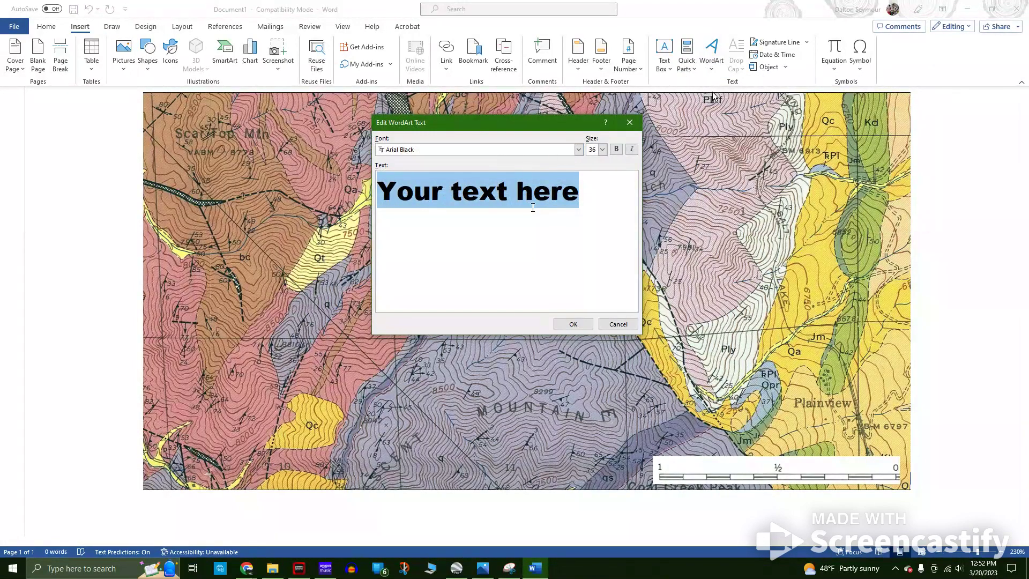
pyautogui.write('Metam')
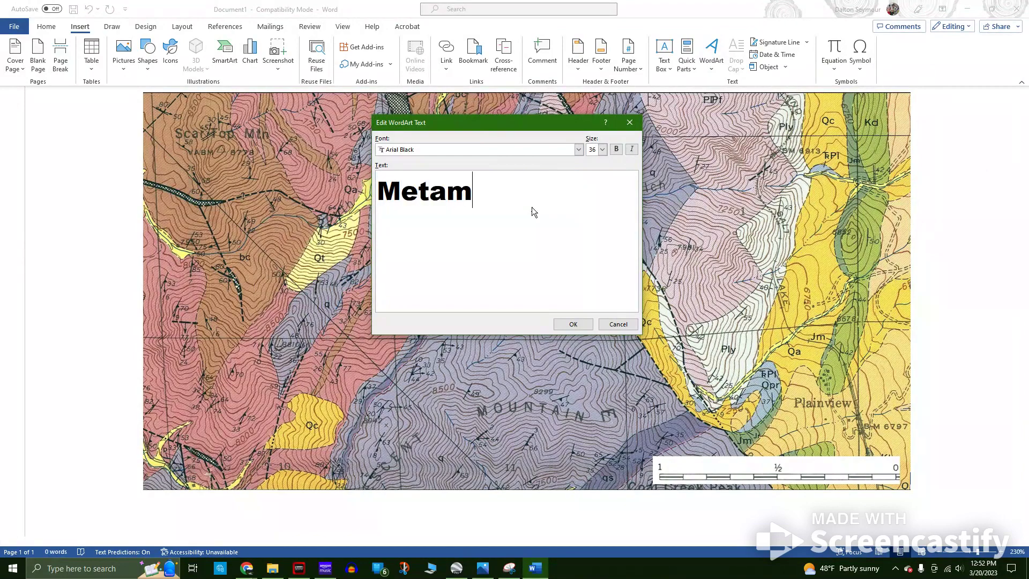
pyautogui.write('orphic')
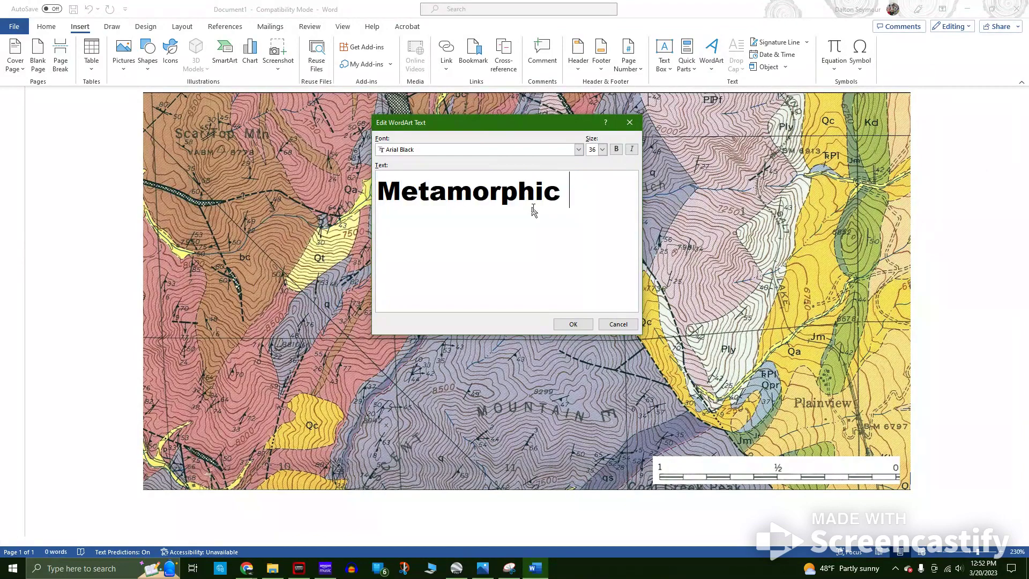
# - Complete the WordArt text as "Metamorphic Sample 001", set its font size to 8, and insert it
pyautogui.write(' Sample 001')
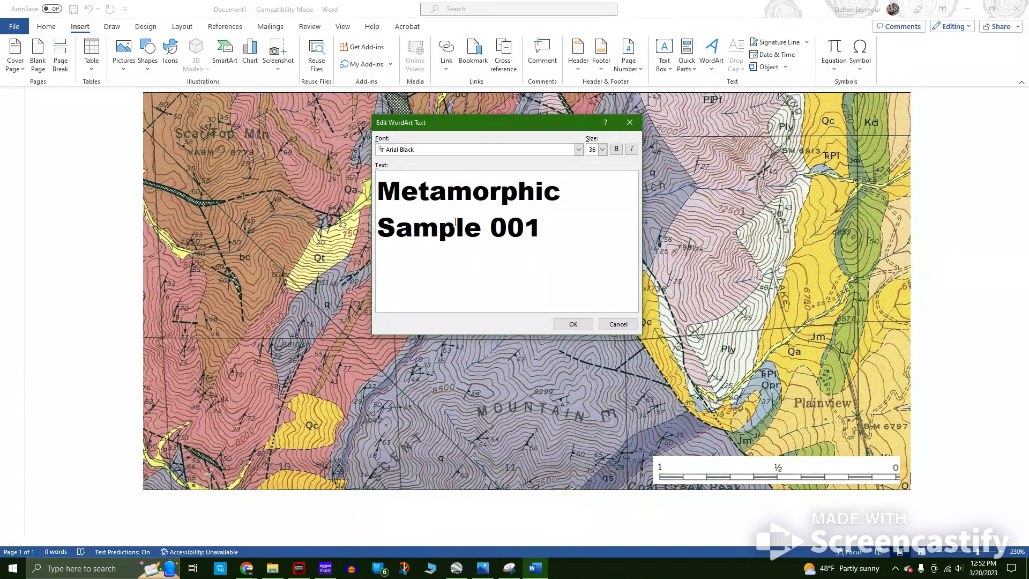
pyautogui.click(602, 150)
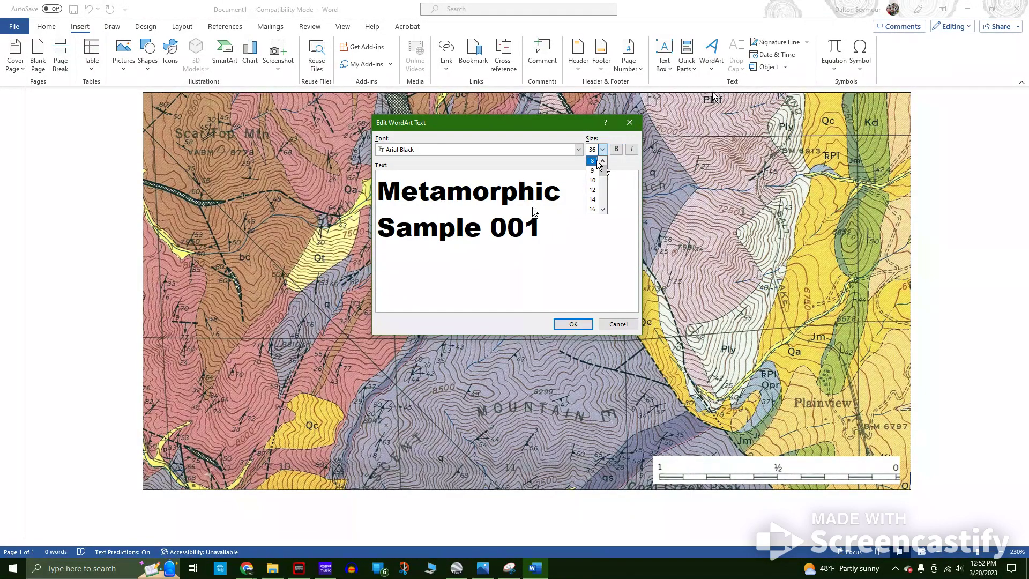
pyautogui.click(597, 160)
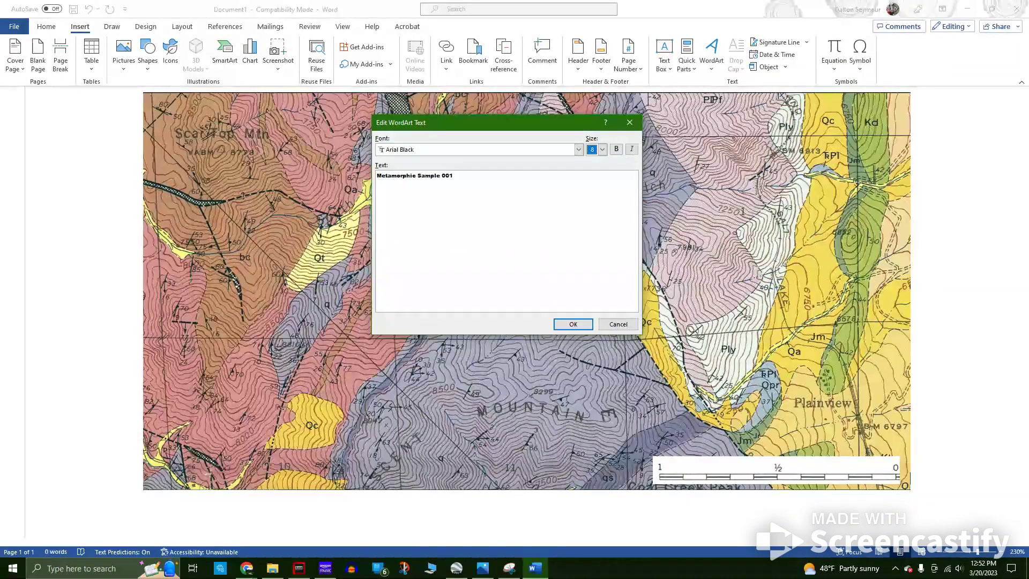
pyautogui.click(573, 324)
# - Set the wrapping style of the "Metamorphic Sample 001" WordArt to In front of text
pyautogui.scroll(-4, 418, 372)
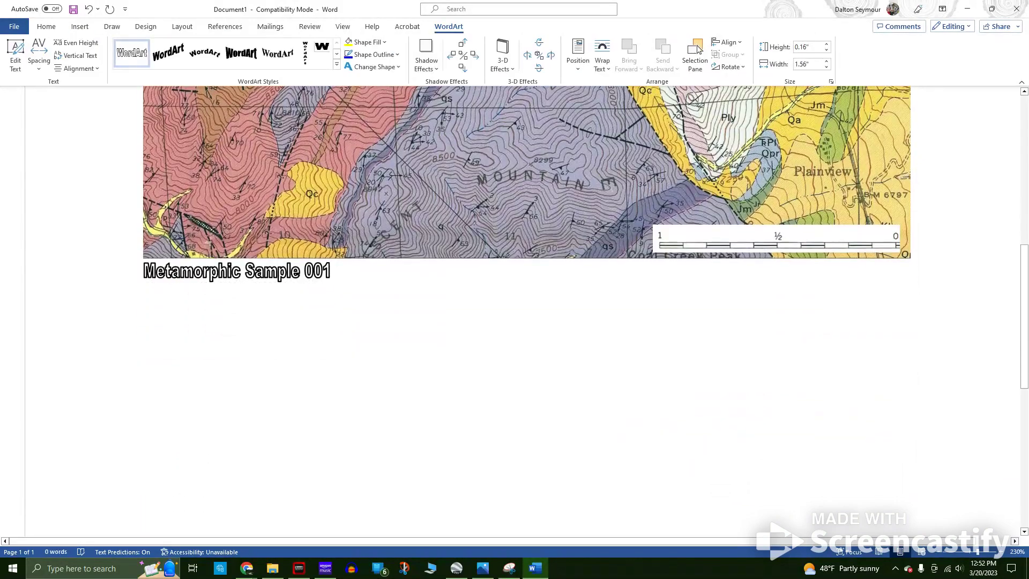
pyautogui.click(282, 279)
pyautogui.rightClick(282, 279)
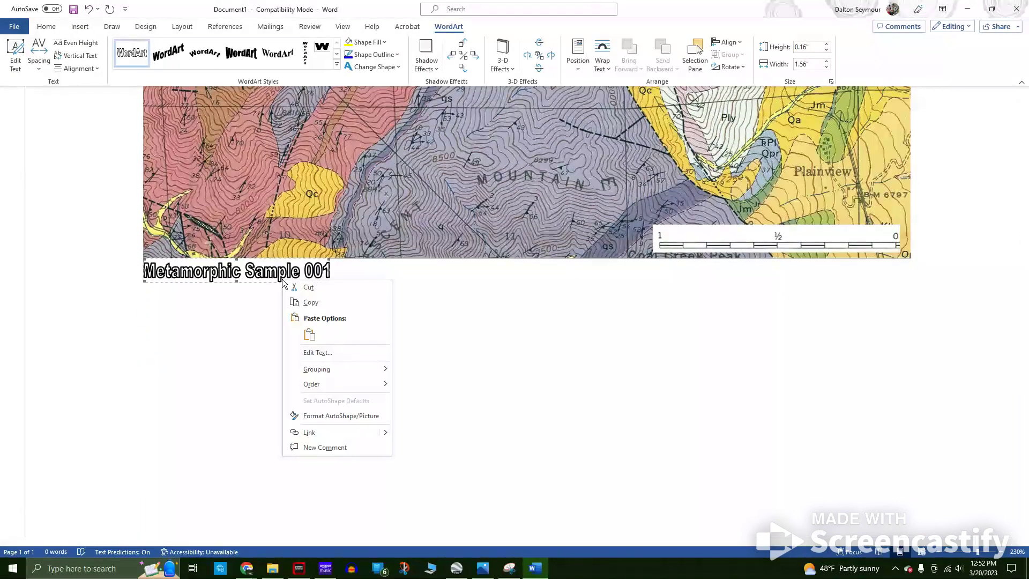
pyautogui.click(339, 418)
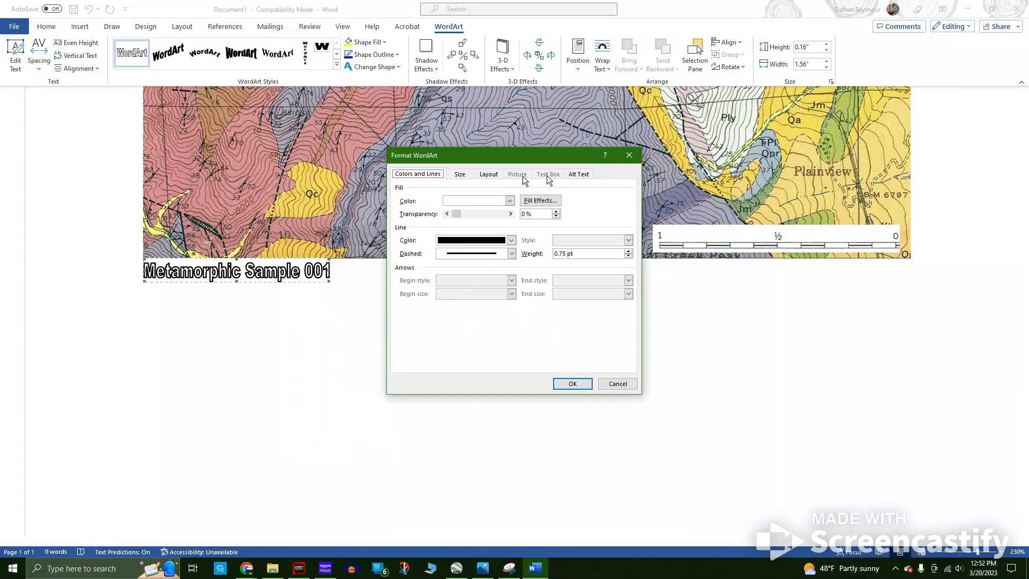
pyautogui.click(488, 174)
pyautogui.click(611, 209)
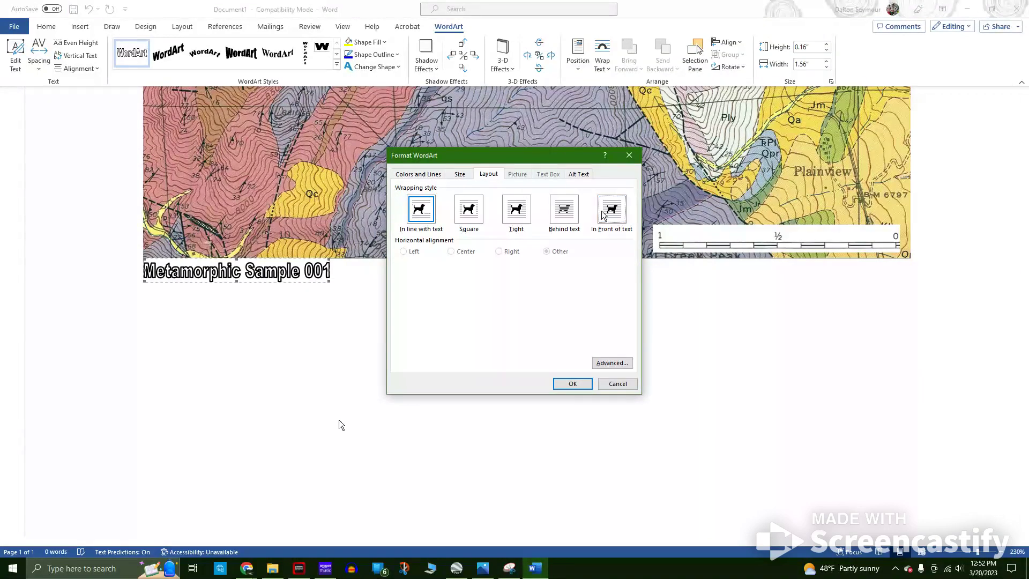
pyautogui.click(572, 384)
pyautogui.click(355, 330)
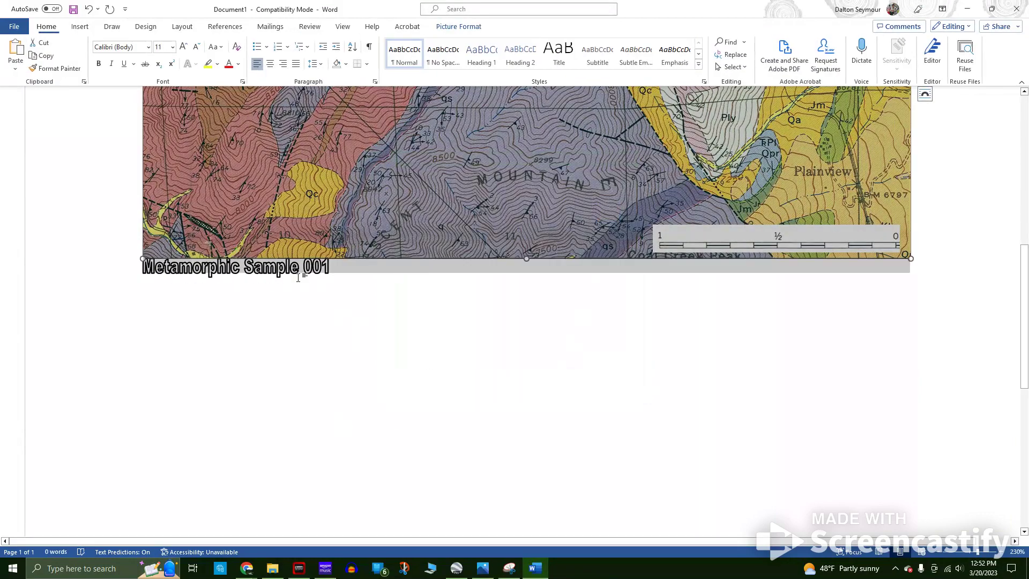
# - Move the WordArt label across the map and into the blank area beneath it
pyautogui.click(283, 272)
pyautogui.moveTo(432, 168); pyautogui.dragTo(432, 169)
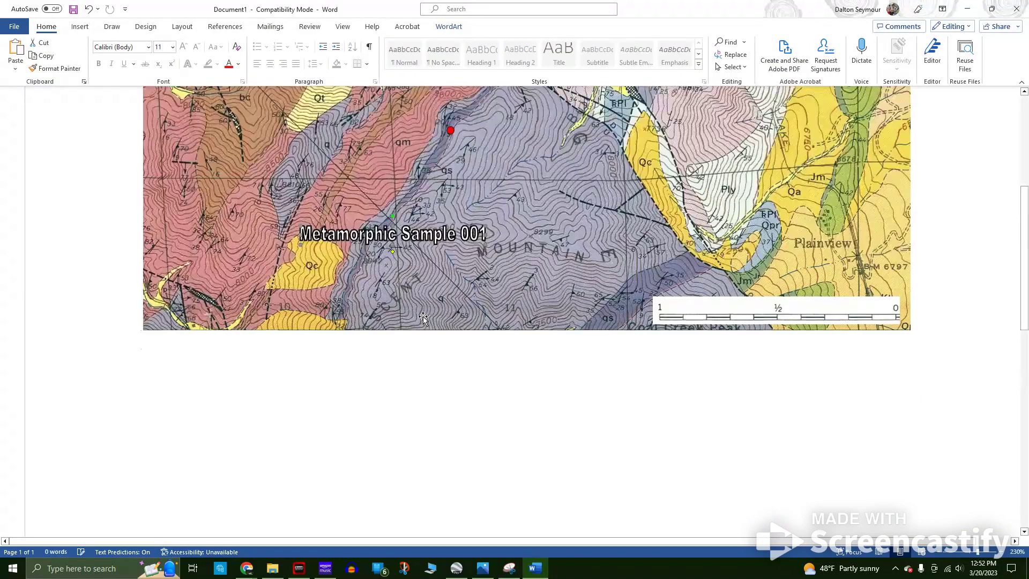
pyautogui.scroll(5, 423, 317)
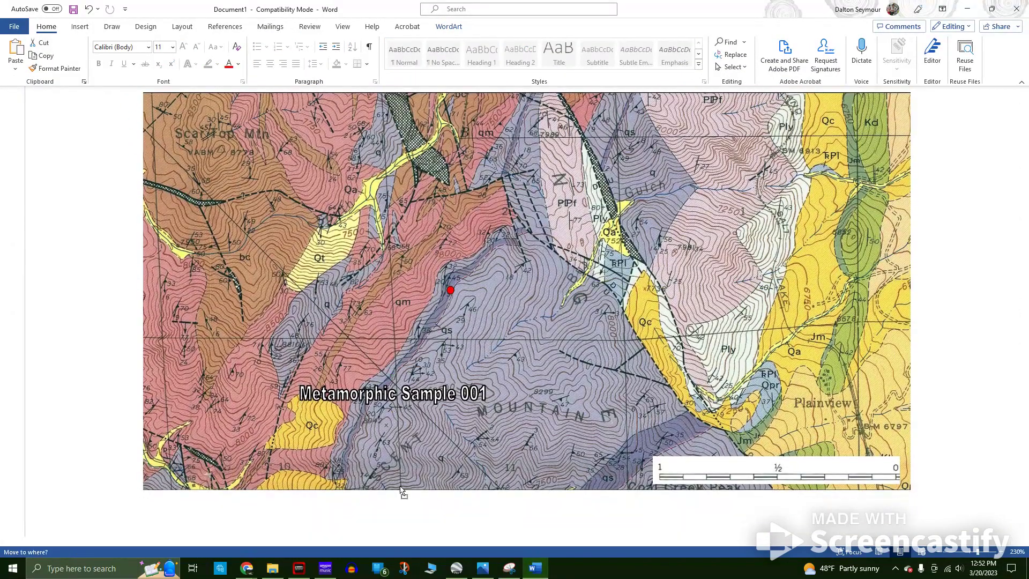
pyautogui.click(415, 422)
pyautogui.moveTo(415, 402); pyautogui.dragTo(368, 523)
pyautogui.scroll(-3, 412, 418)
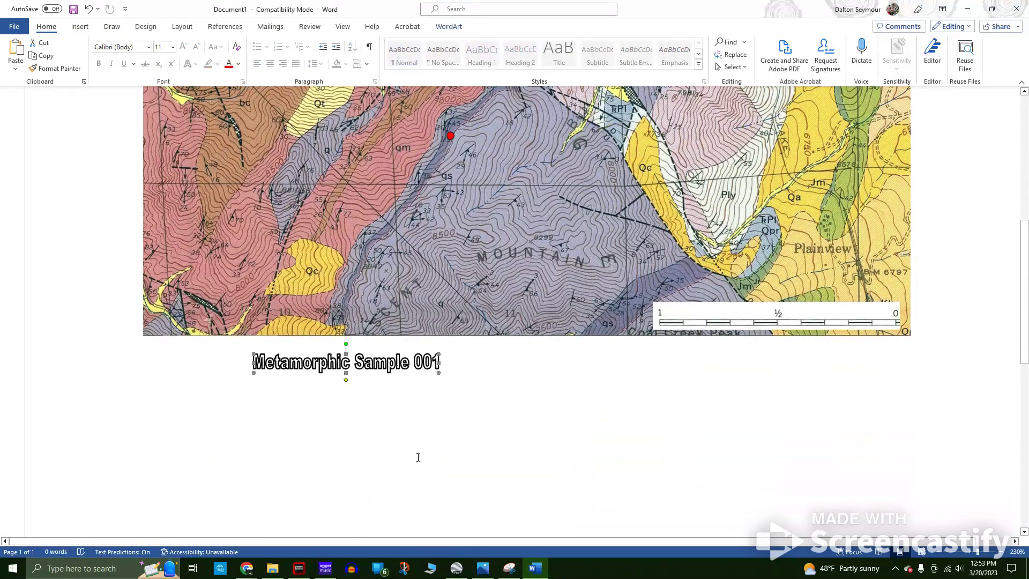
pyautogui.rightClick(402, 369)
pyautogui.moveTo(473, 471)
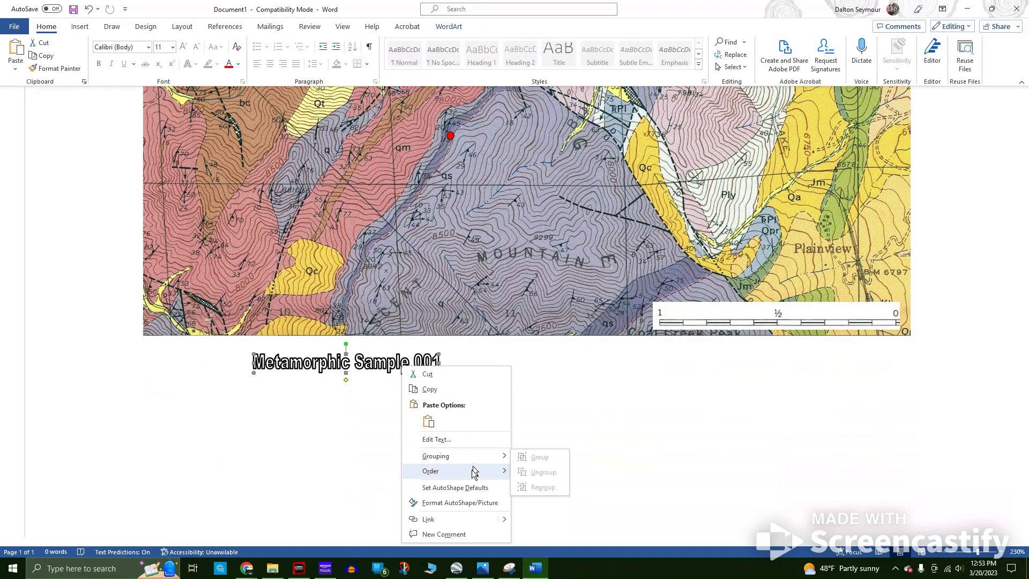
pyautogui.click(538, 472)
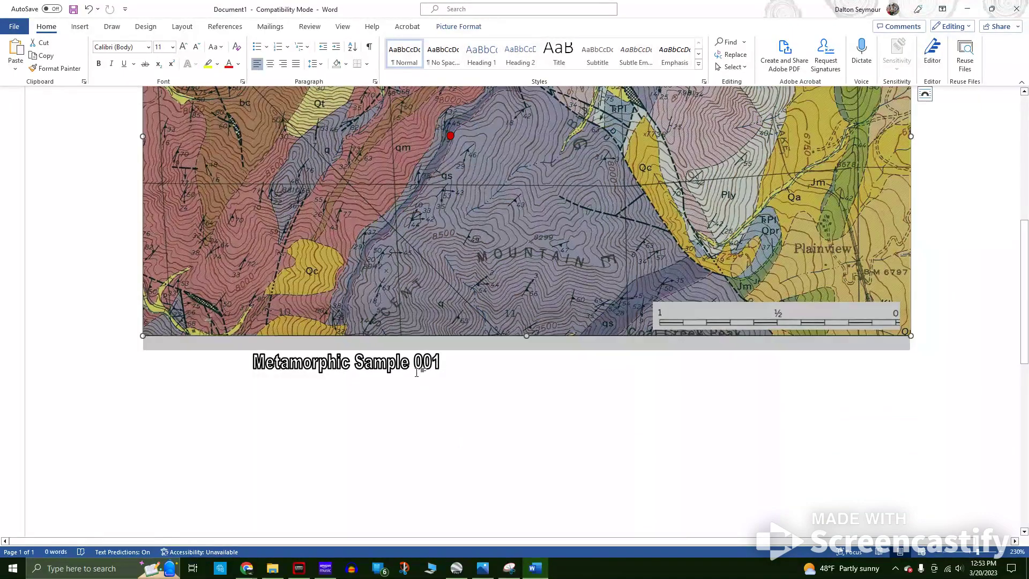
# - Place the WordArt label beside the red sample dot and shrink it to about 1 inch wide and 0.13 inch high
pyautogui.moveTo(420, 374); pyautogui.dragTo(722, 332)
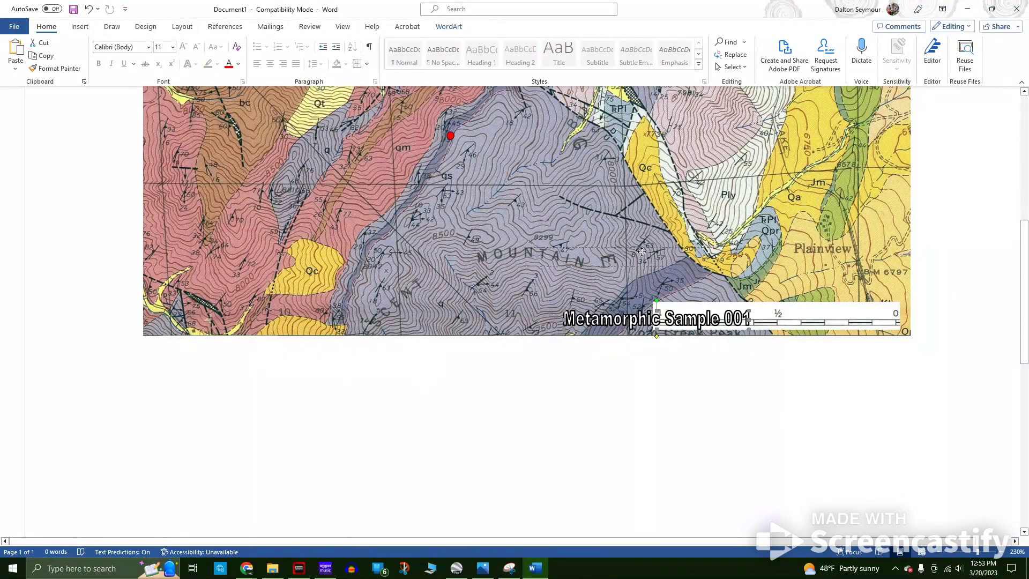
pyautogui.moveTo(642, 251); pyautogui.dragTo(536, 126)
pyautogui.scroll(3, 534, 275)
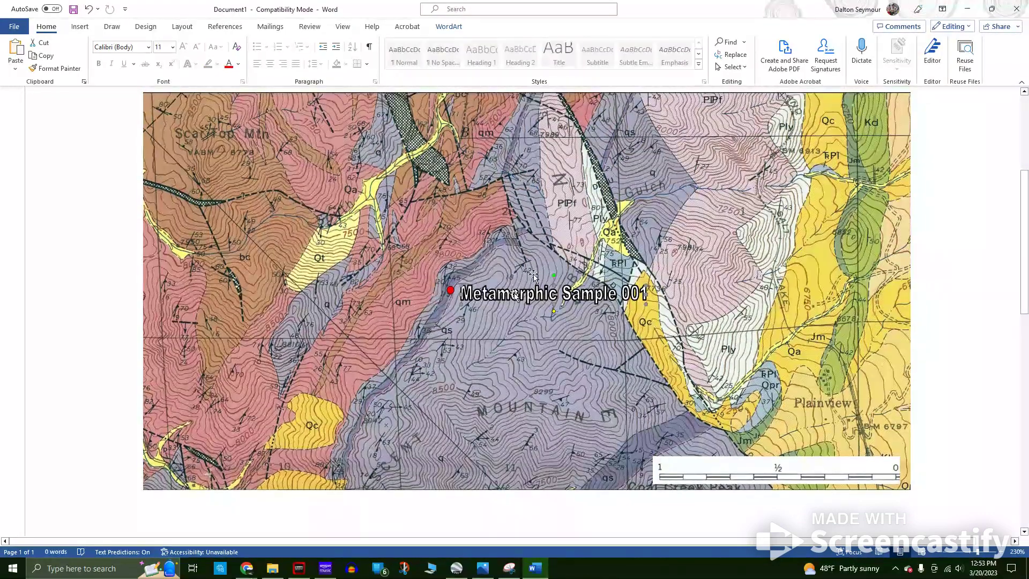
pyautogui.moveTo(515, 294); pyautogui.dragTo(513, 284)
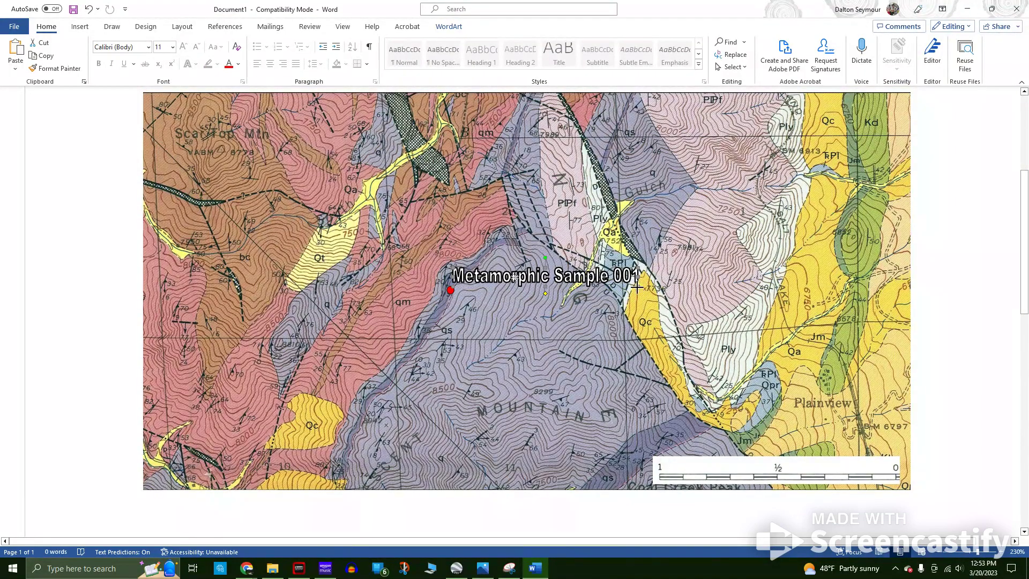
pyautogui.moveTo(636, 288); pyautogui.dragTo(494, 281)
pyautogui.click(968, 337)
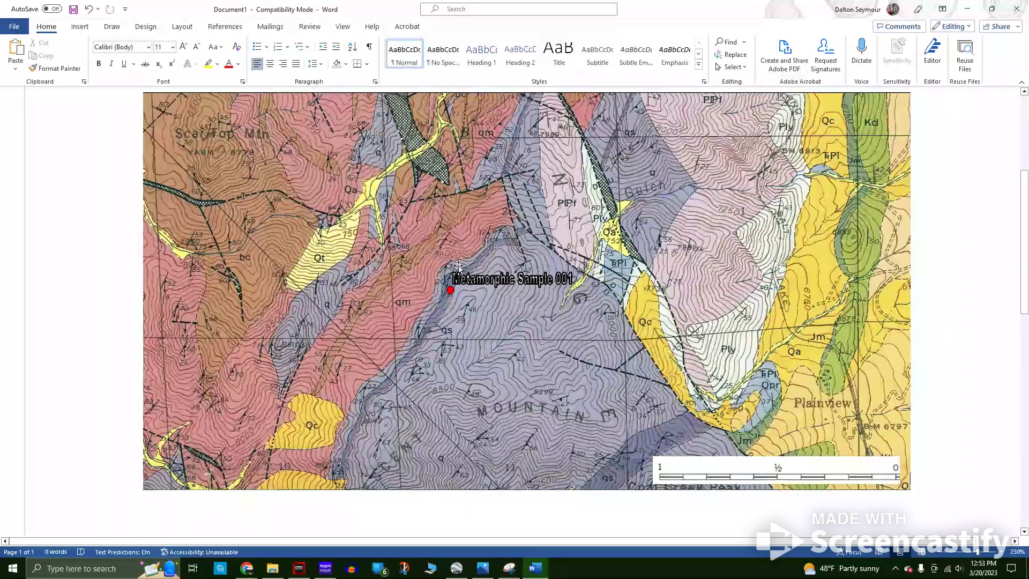
# - Fill the "Metamorphic Sample 001" label with white
pyautogui.click(469, 280)
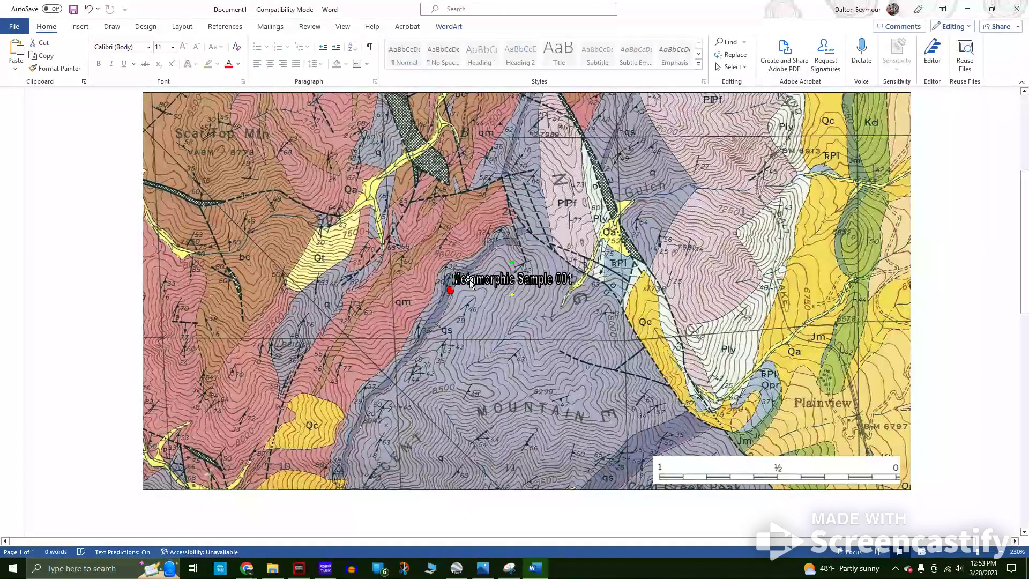
pyautogui.click(447, 26)
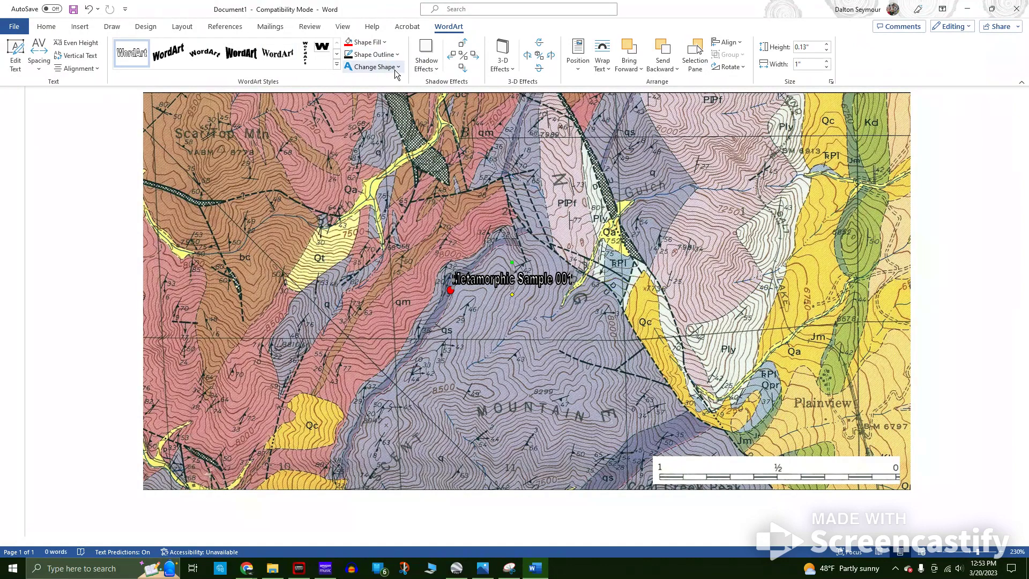
pyautogui.click(385, 43)
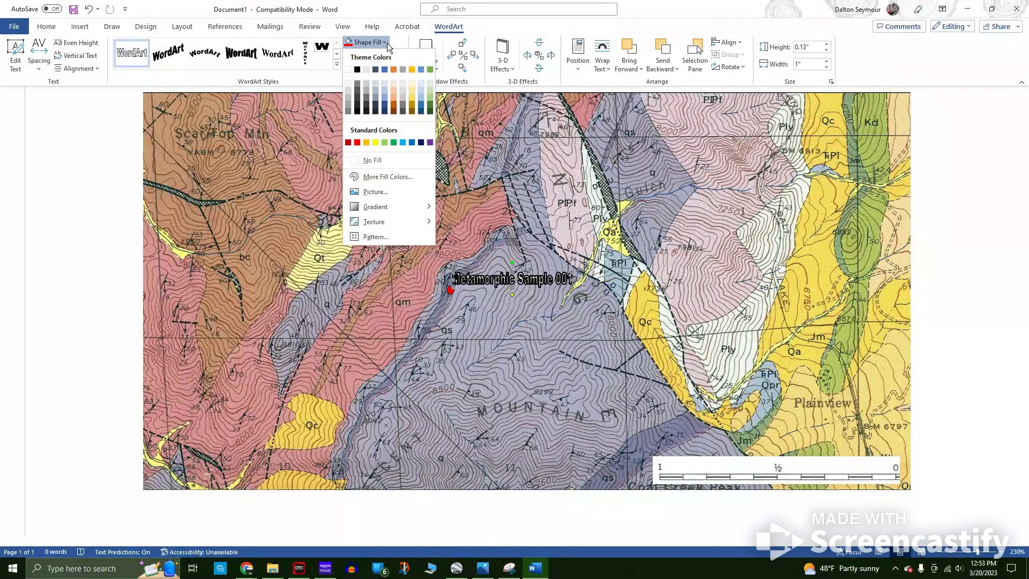
pyautogui.click(347, 69)
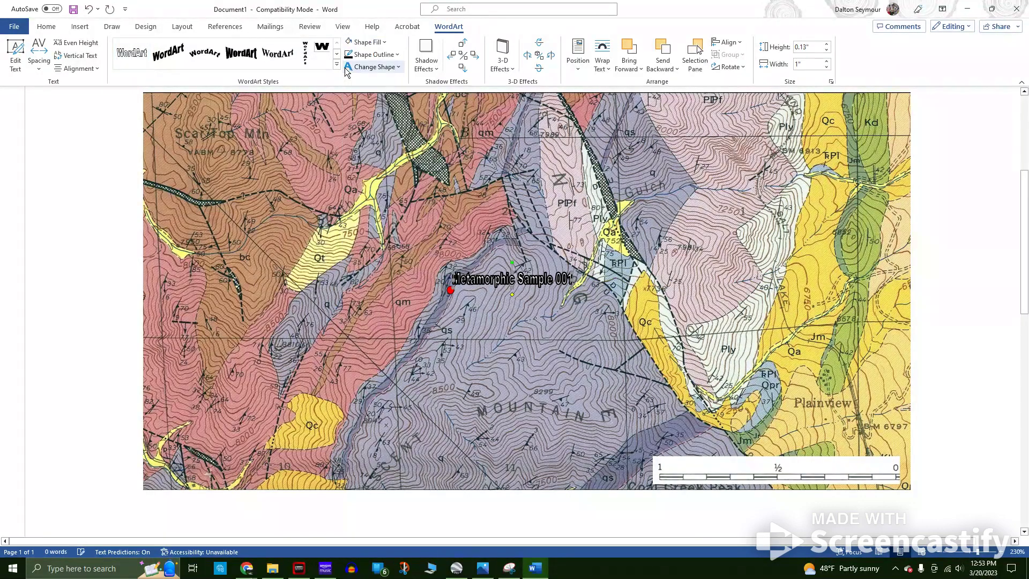
# - Give the label's lettering a ½ pt red outline
pyautogui.click(399, 55)
pyautogui.moveTo(370, 204)
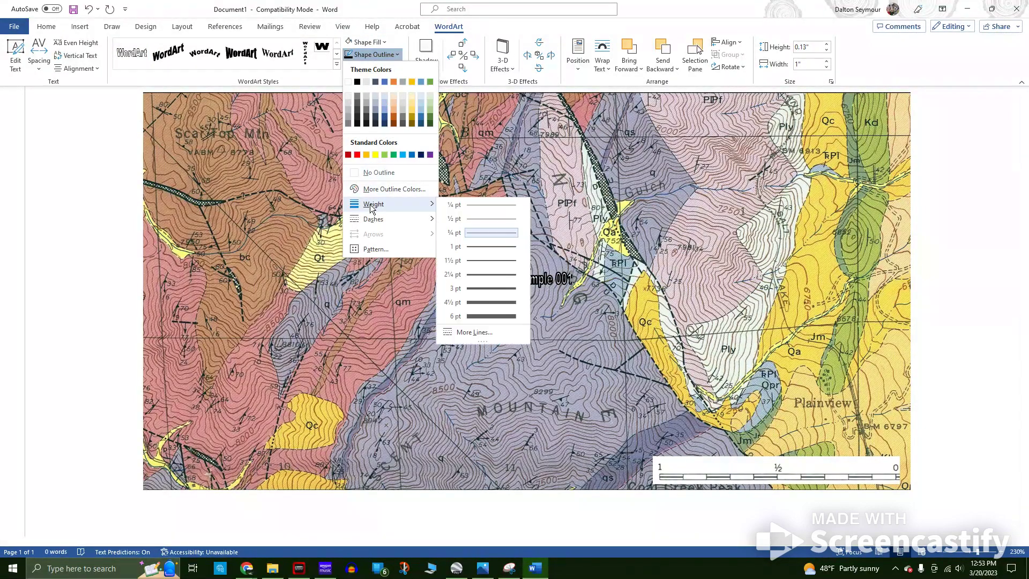
pyautogui.click(481, 219)
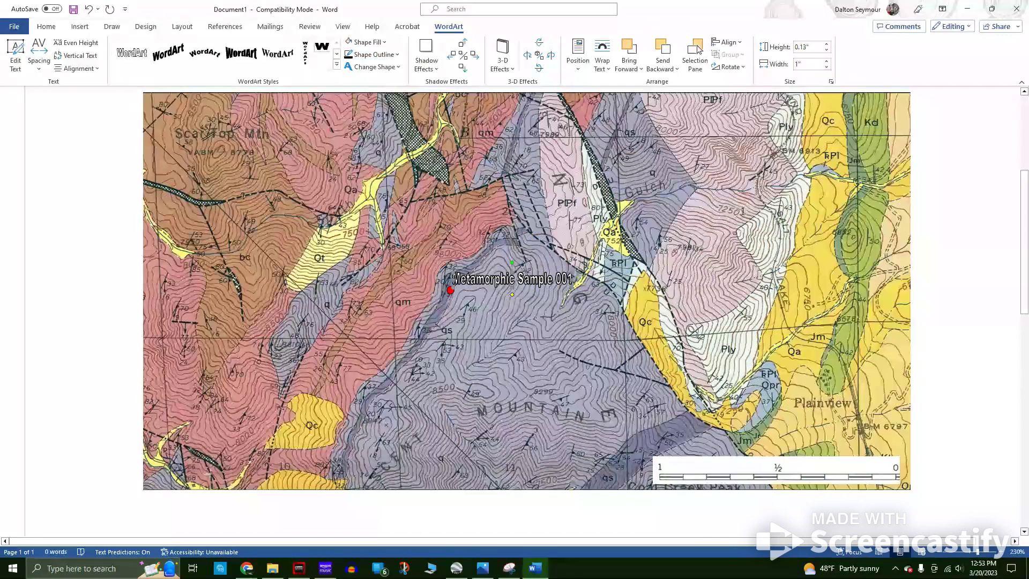
pyautogui.click(397, 54)
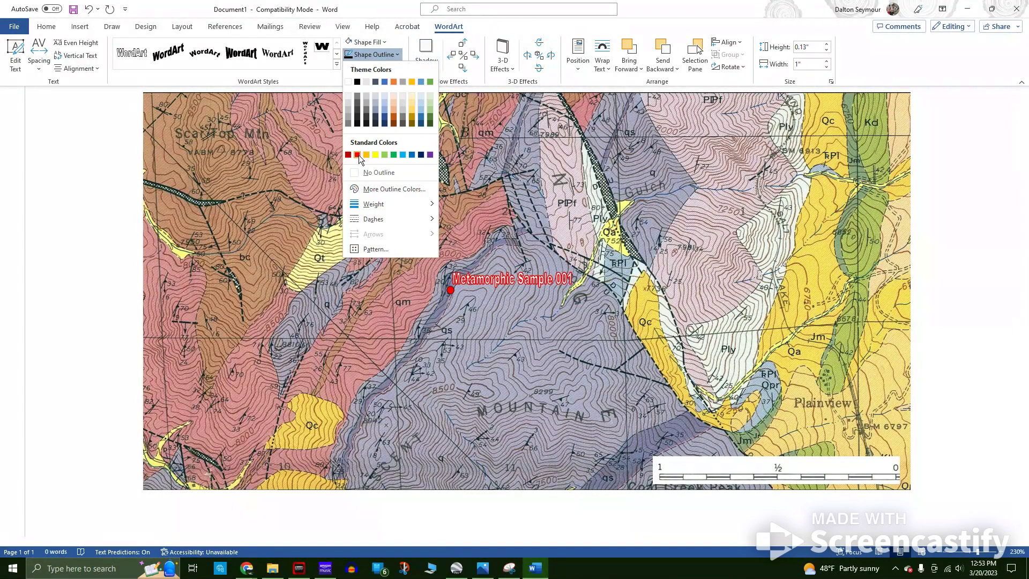
pyautogui.click(358, 156)
pyautogui.click(462, 320)
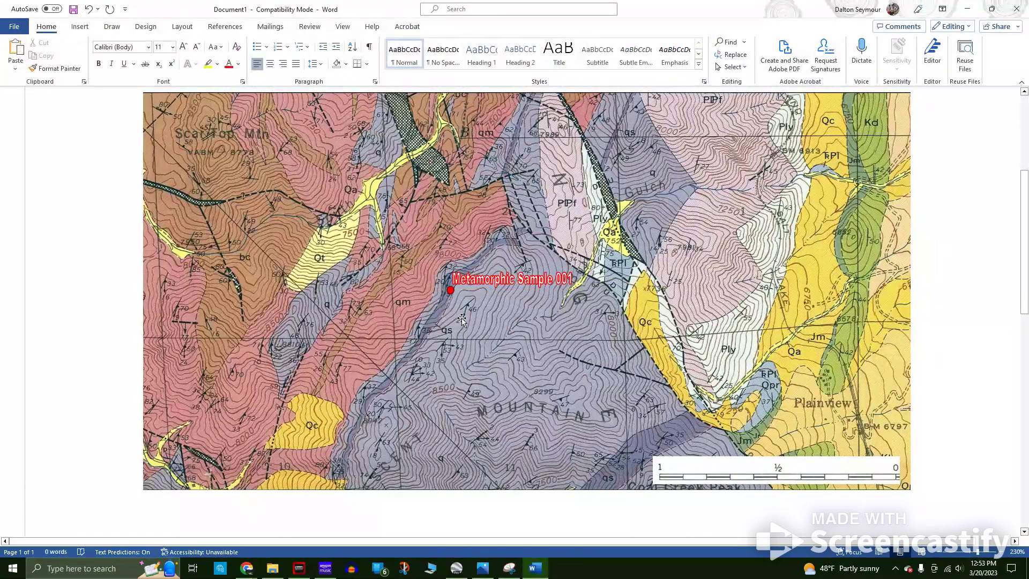
pyautogui.scroll(2, 563, 321)
pyautogui.scroll(-3, 536, 316)
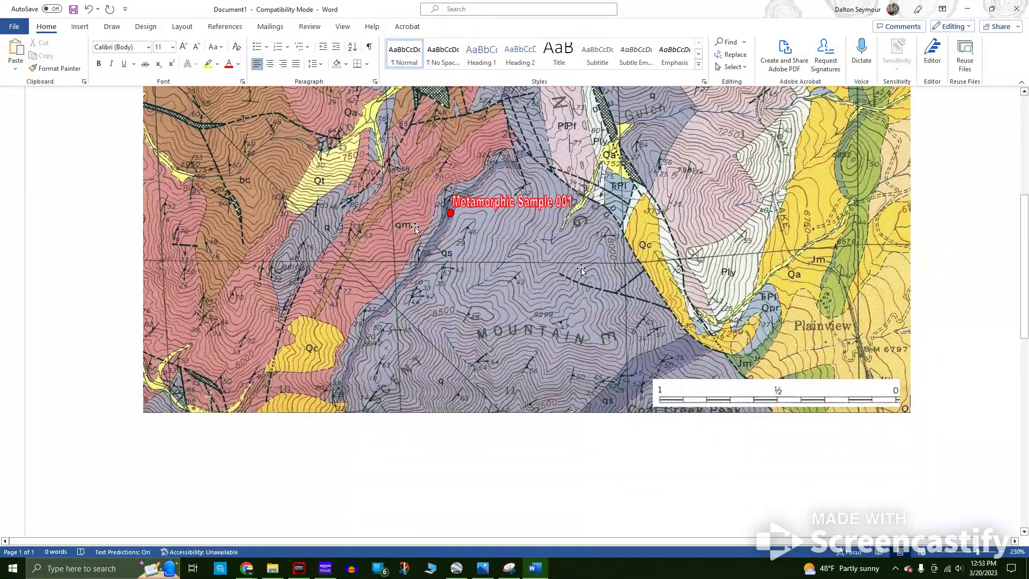
pyautogui.scroll(1, 466, 304)
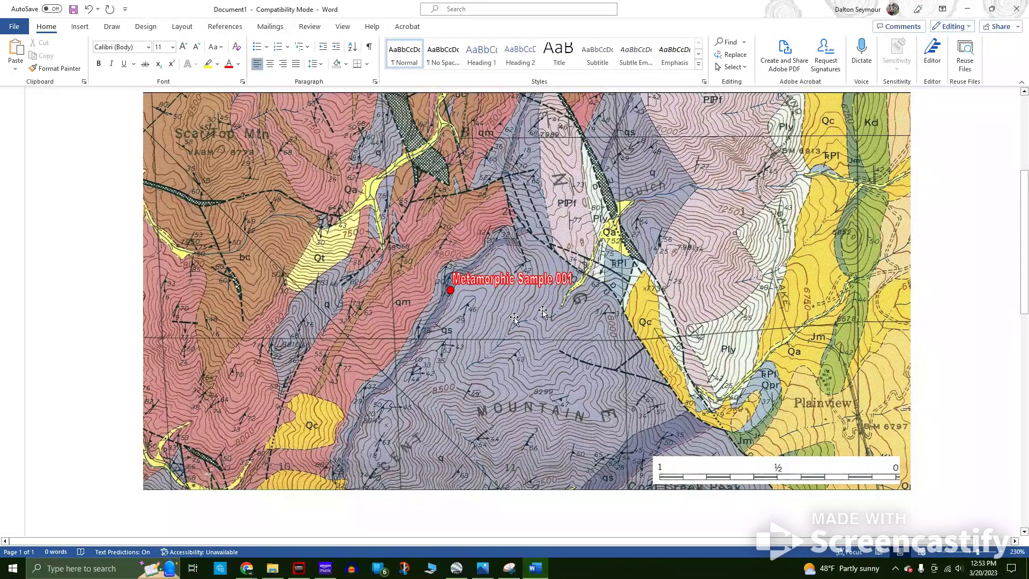
pyautogui.scroll(1, 536, 300)
pyautogui.scroll(-3, 546, 279)
pyautogui.scroll(1, 553, 258)
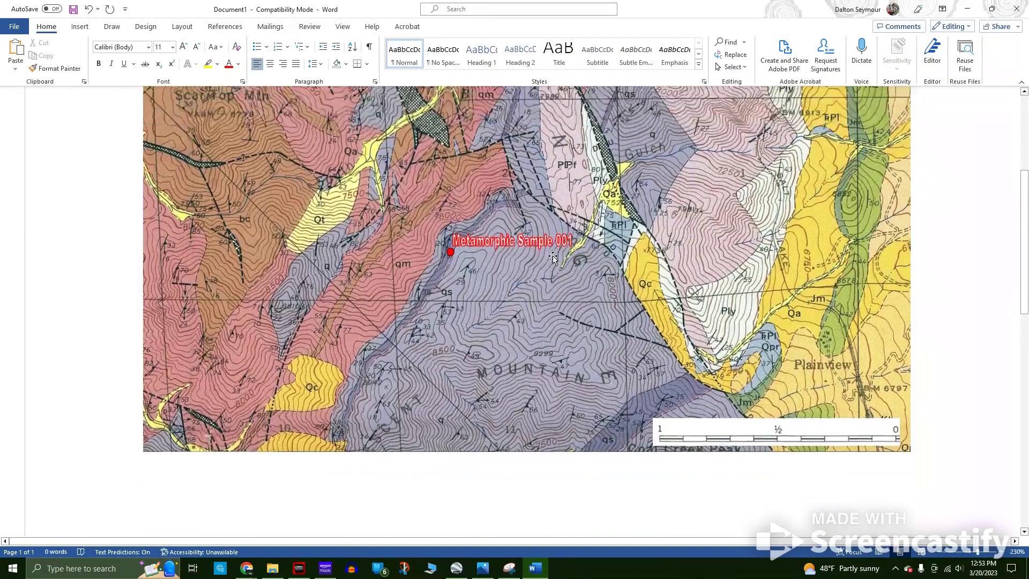
pyautogui.scroll(3, 553, 259)
pyautogui.scroll(-2, 615, 374)
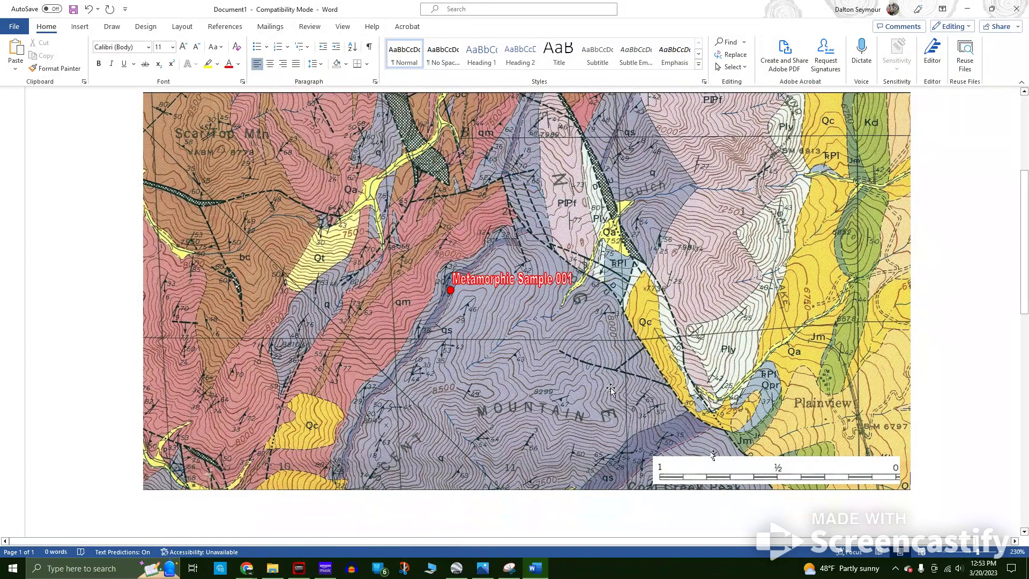
# - Check the scale bars and contour interval below the map in USGS_B-1221-D_1.tif in the Photos viewer, and return to the Word document
pyautogui.click(482, 567)
pyautogui.scroll(10, 324, 442)
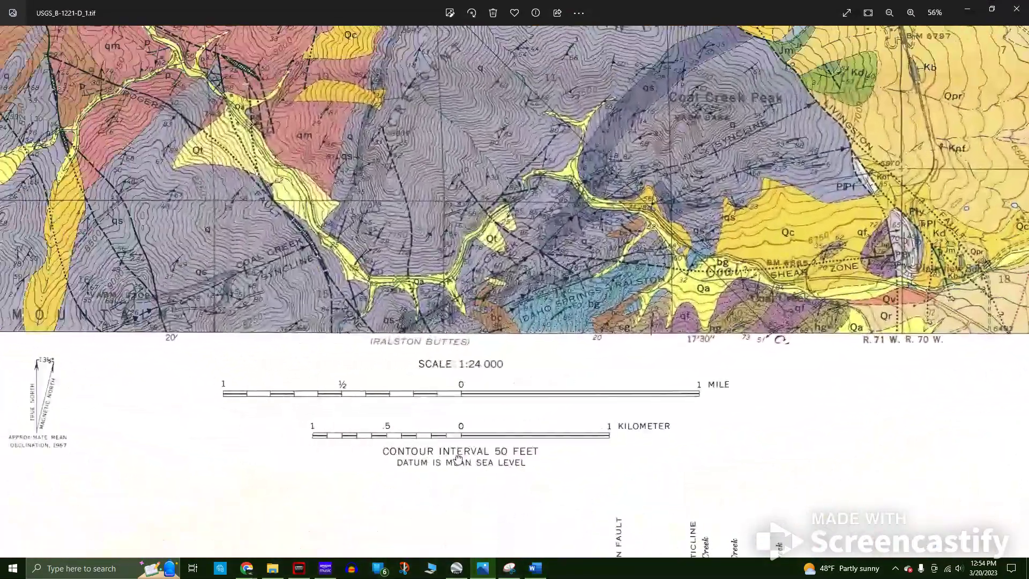
pyautogui.scroll(2, 324, 441)
pyautogui.scroll(-5, 444, 322)
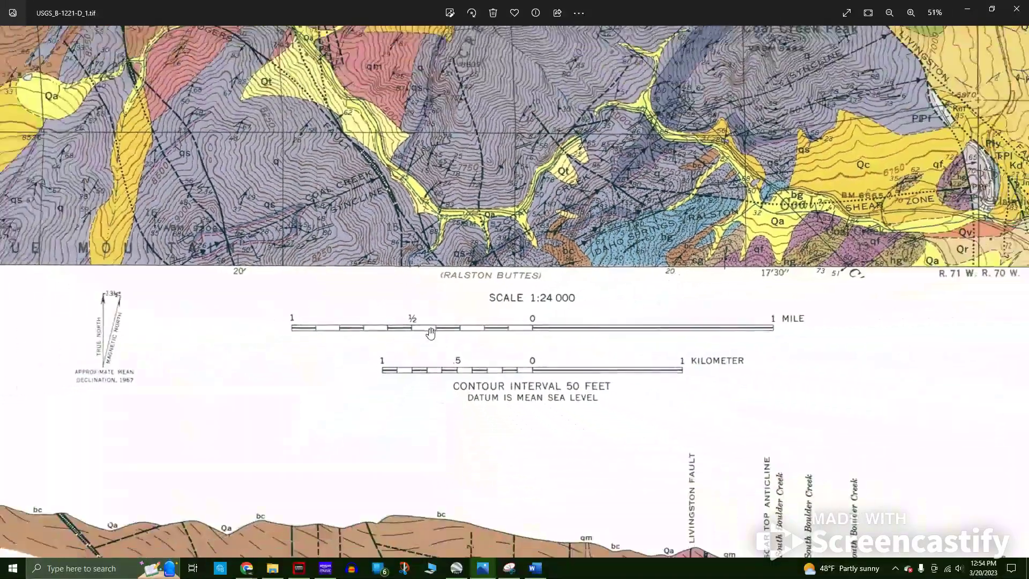
pyautogui.click(974, 12)
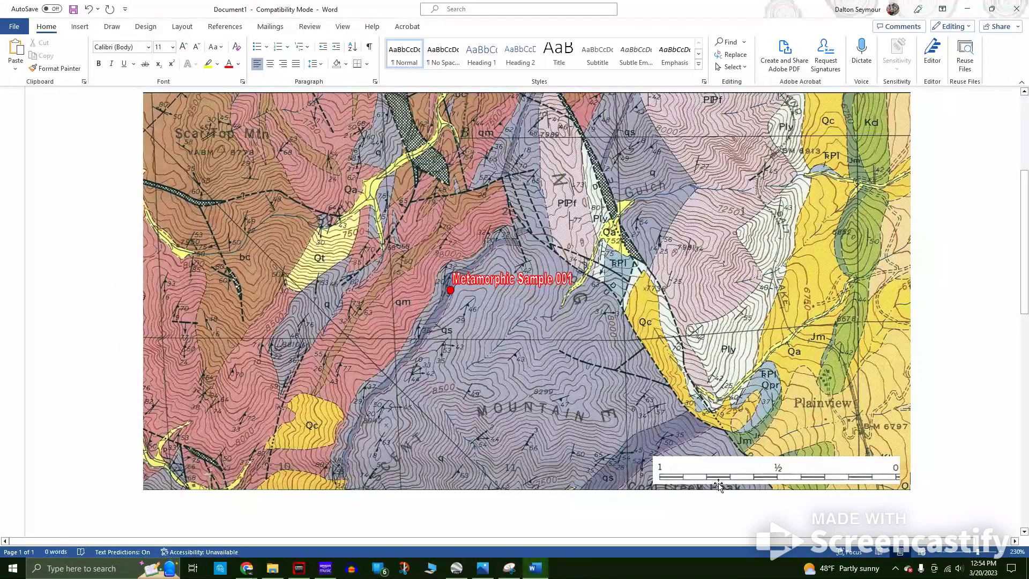
# - Insert a text box about 0.32 inch wide and 0.1 inch high beside the scale bar's 1, and enter "Mile"
pyautogui.click(187, 31)
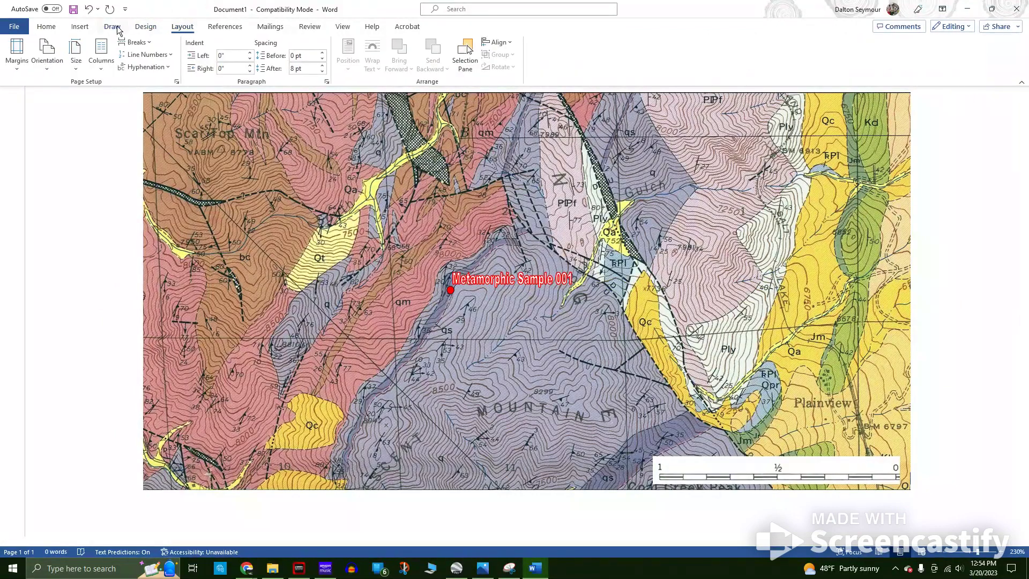
pyautogui.click(80, 27)
pyautogui.click(147, 54)
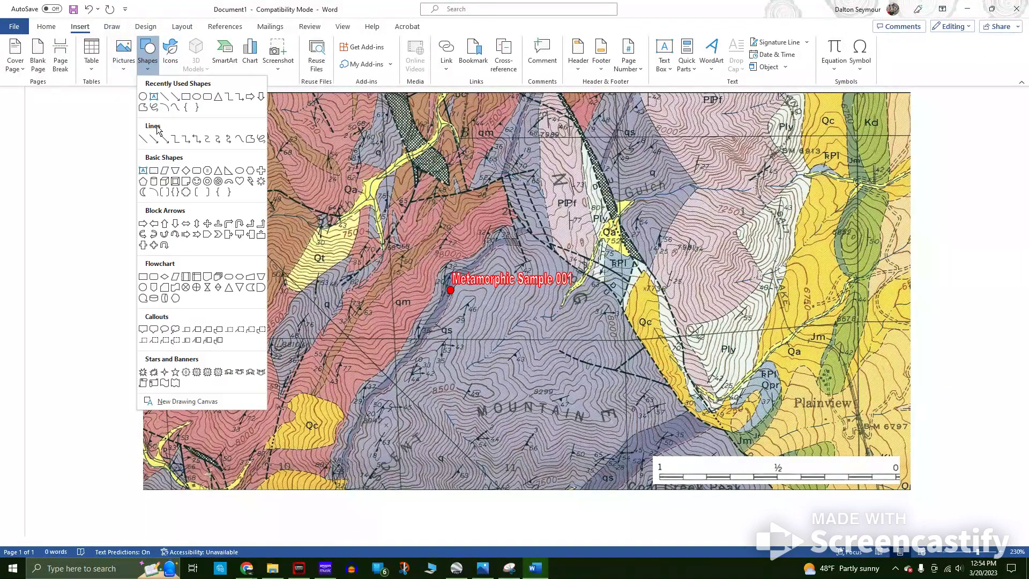
pyautogui.click(154, 98)
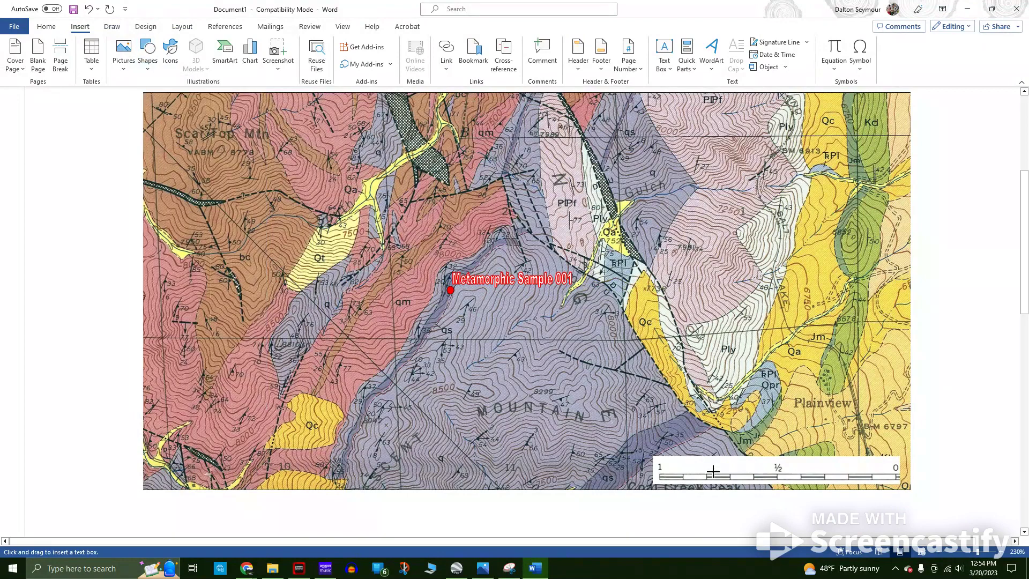
pyautogui.moveTo(665, 462); pyautogui.dragTo(704, 476)
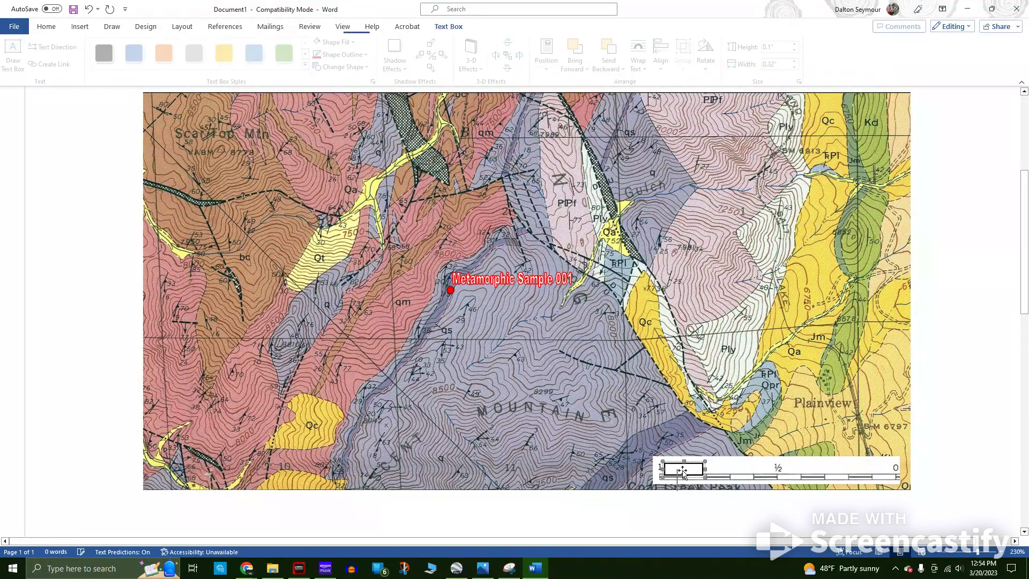
pyautogui.write('1')
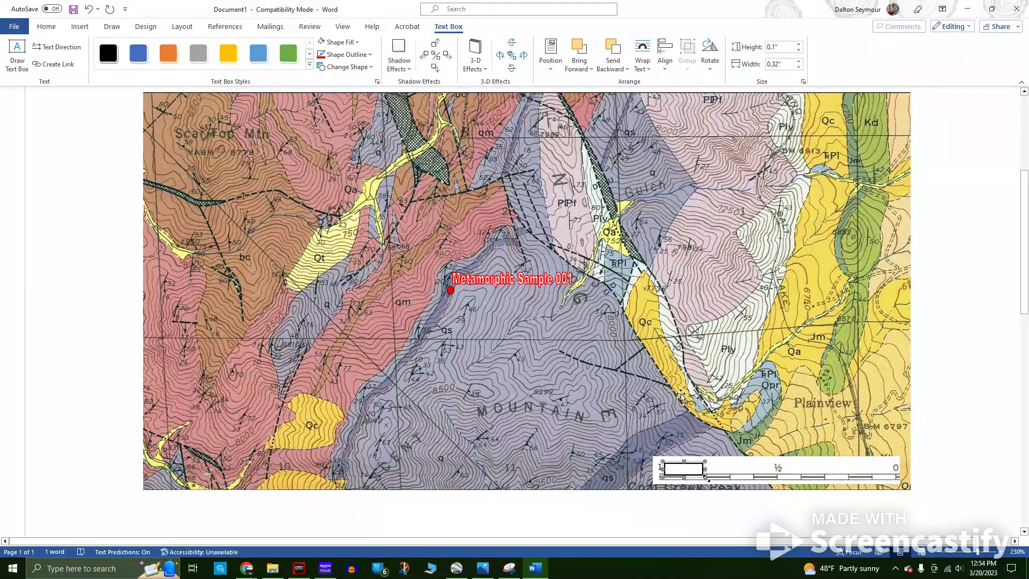
# - Move the "Mile" text box onto the map above the scale bar and enlarge it to about 0.97 by 0.23 inch
pyautogui.moveTo(700, 467); pyautogui.dragTo(700, 392)
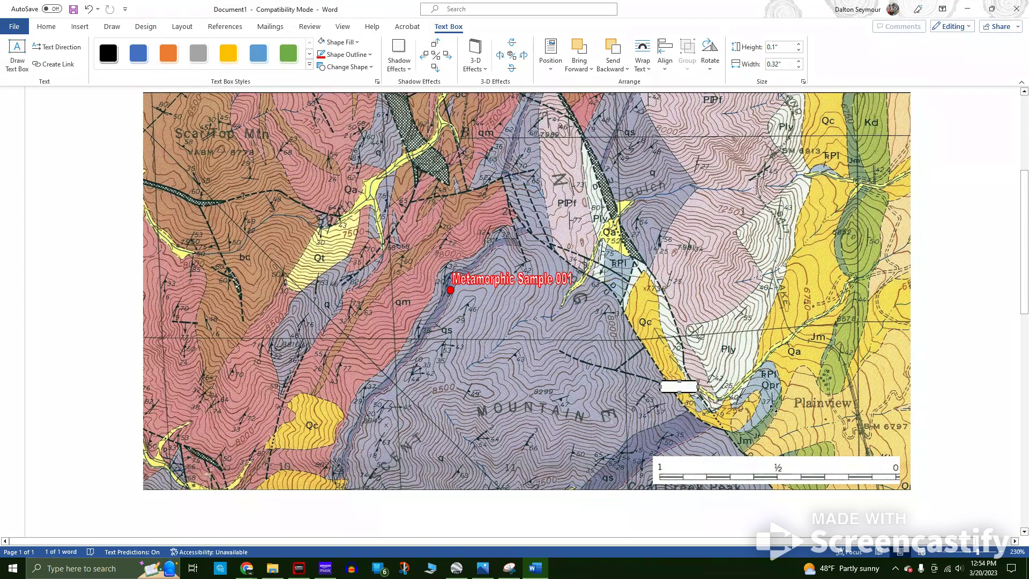
pyautogui.moveTo(773, 409); pyautogui.dragTo(774, 407)
pyautogui.click(724, 393)
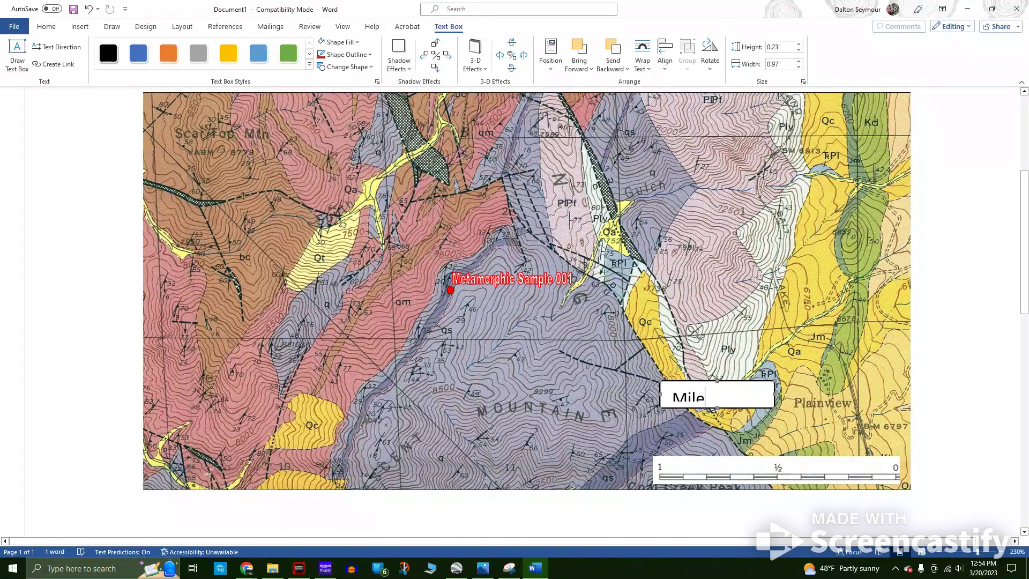
# - Set the font size of the "Mile" text to 8
pyautogui.doubleClick(732, 391)
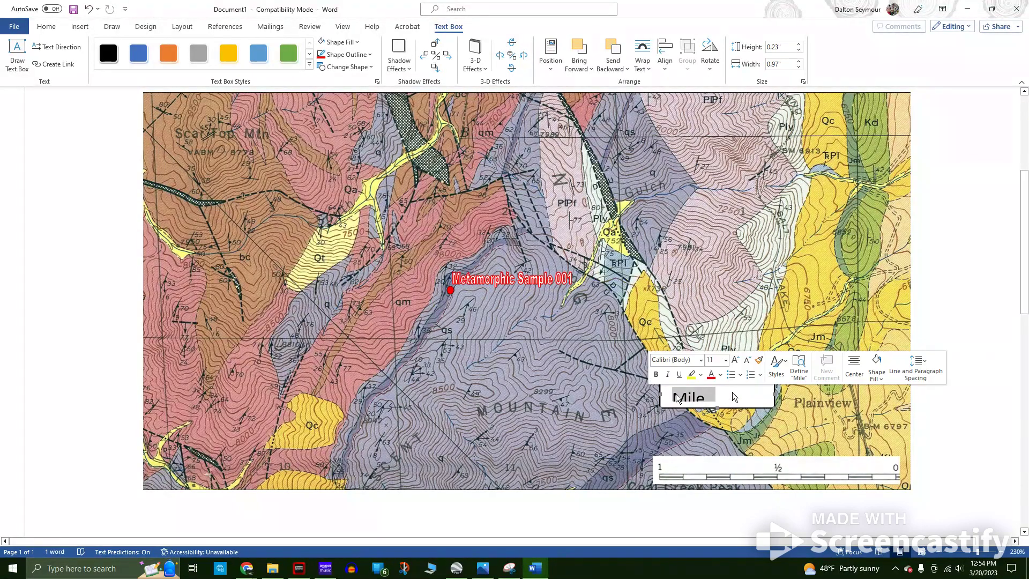
pyautogui.click(726, 360)
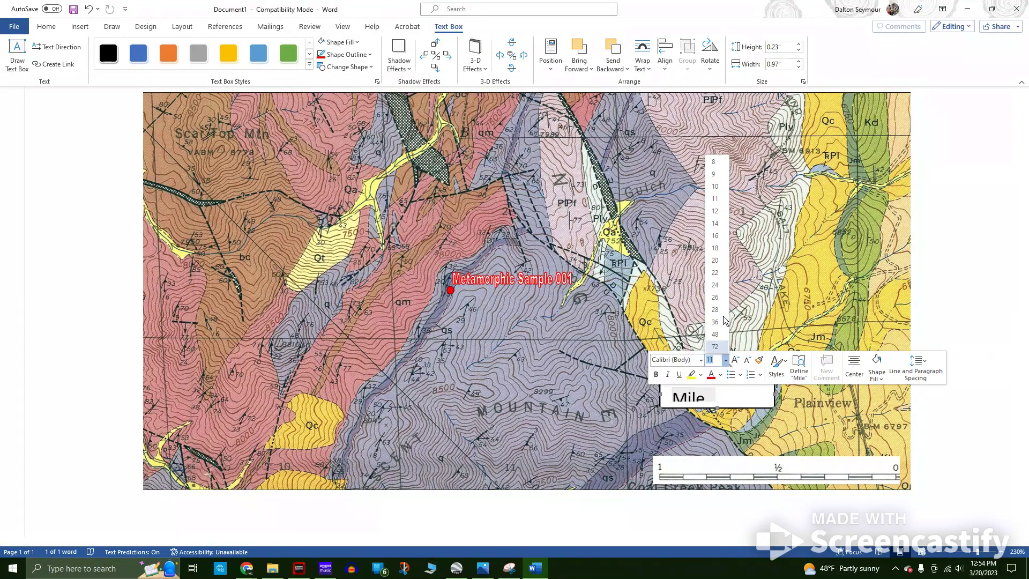
pyautogui.click(717, 162)
pyautogui.click(738, 400)
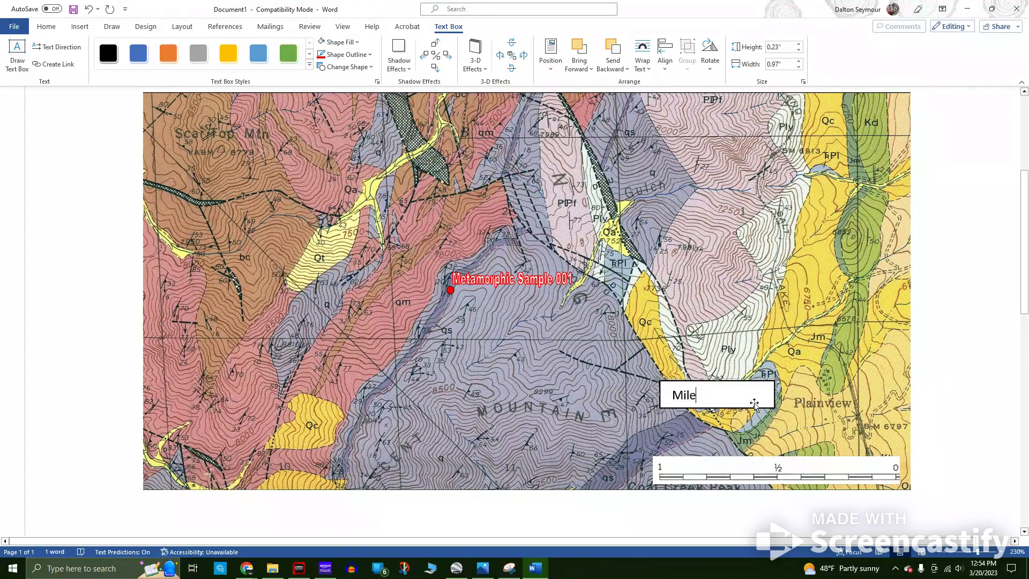
pyautogui.click(748, 403)
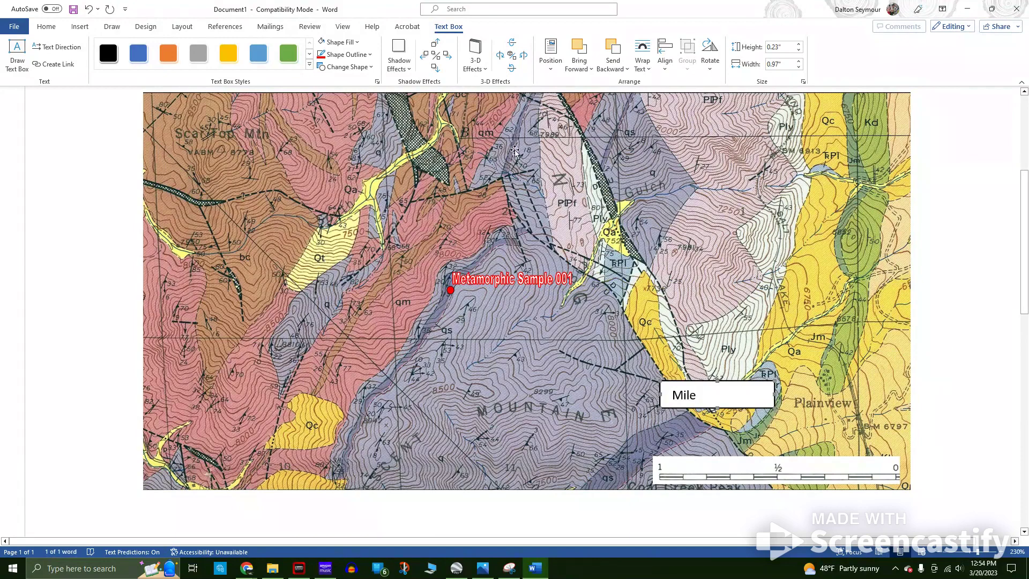
# - Remove the fill and the outline from the "Mile" text box
pyautogui.click(353, 46)
pyautogui.click(346, 153)
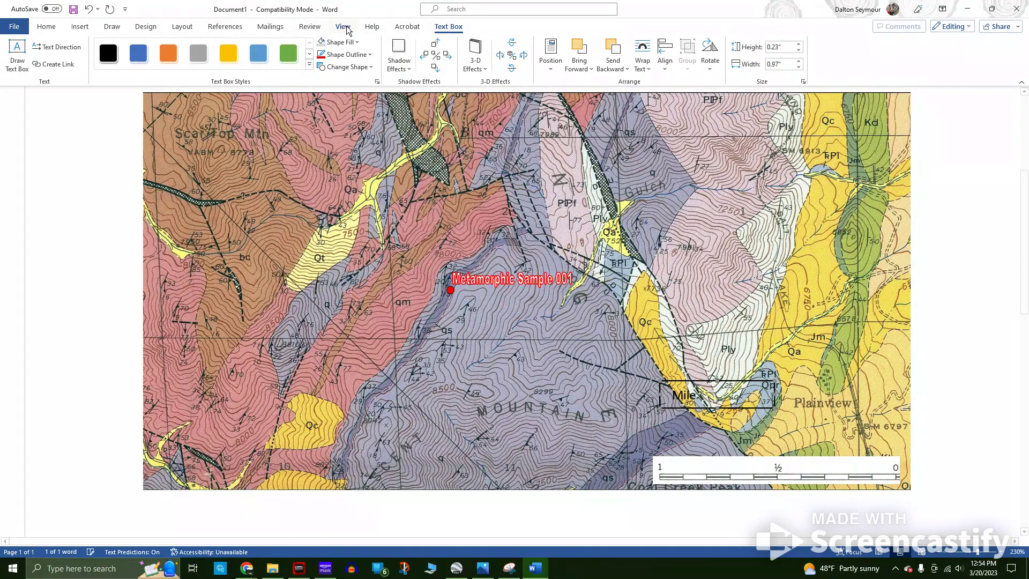
pyautogui.click(370, 55)
pyautogui.click(358, 171)
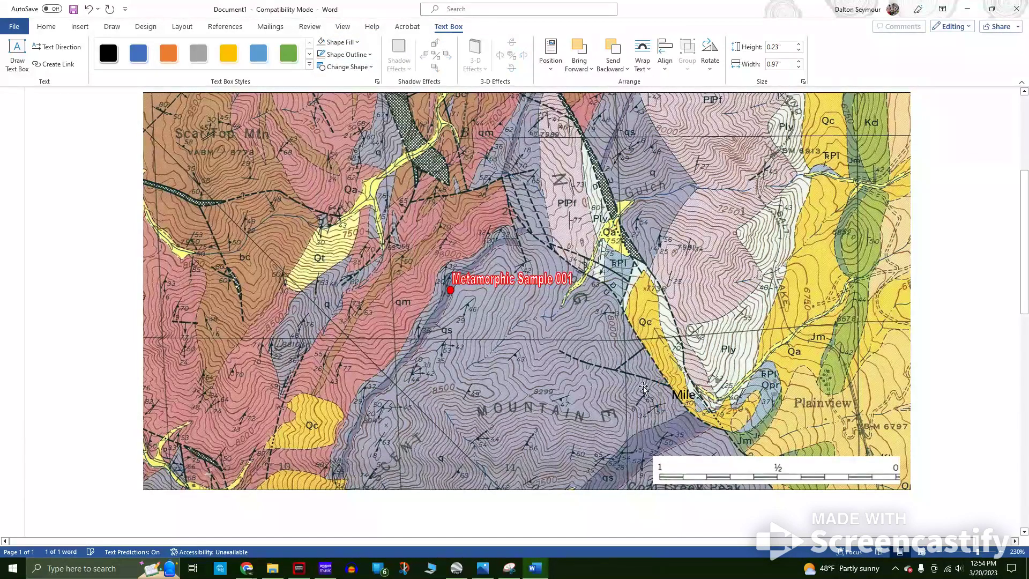
# - Place the "Mile" label on the scale bar right after the 1, and nudge the scale bar picture slightly
pyautogui.click(671, 386)
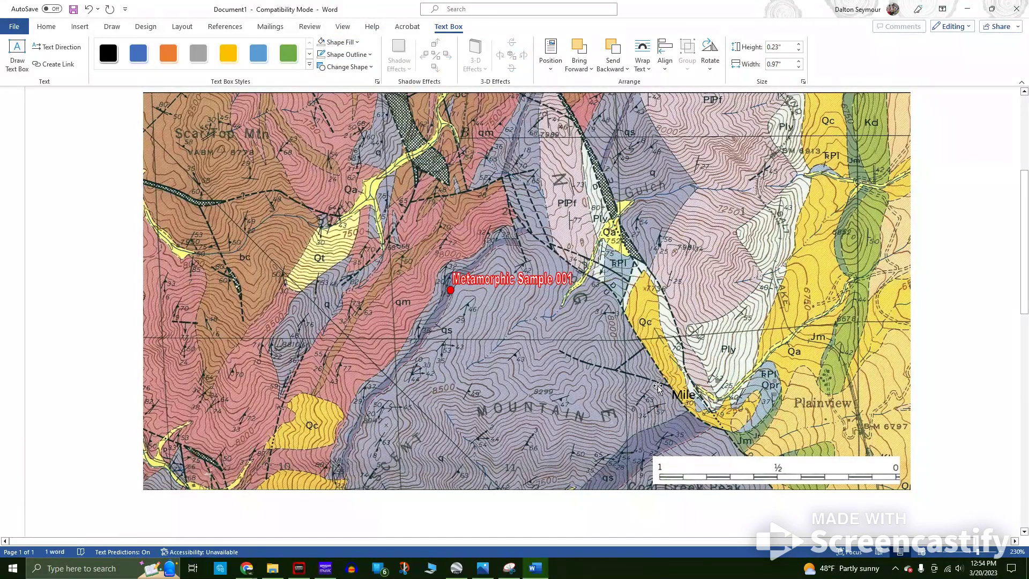
pyautogui.moveTo(658, 388); pyautogui.dragTo(656, 463)
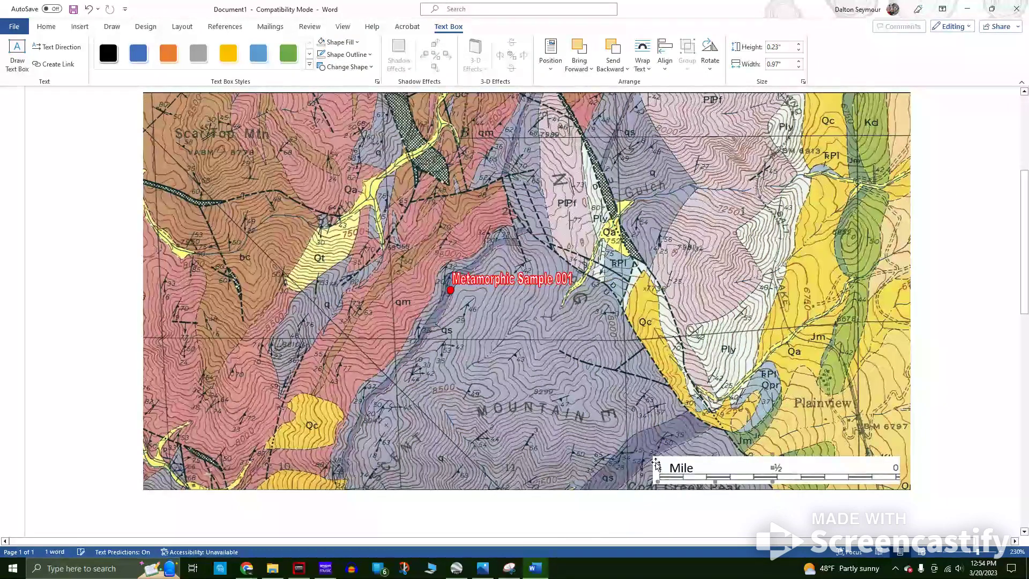
pyautogui.click(713, 488)
pyautogui.click(689, 483)
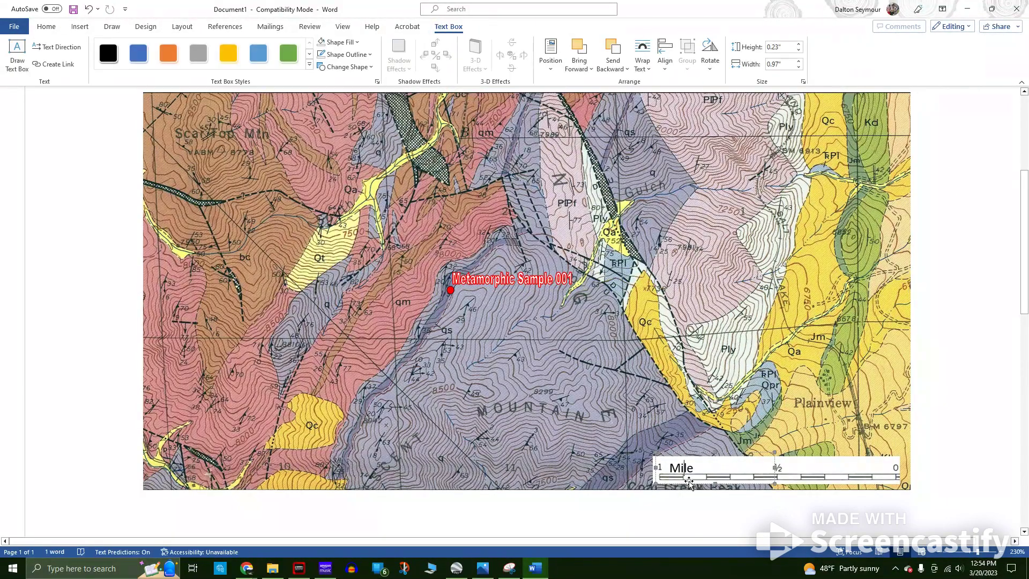
pyautogui.moveTo(690, 483); pyautogui.dragTo(688, 479)
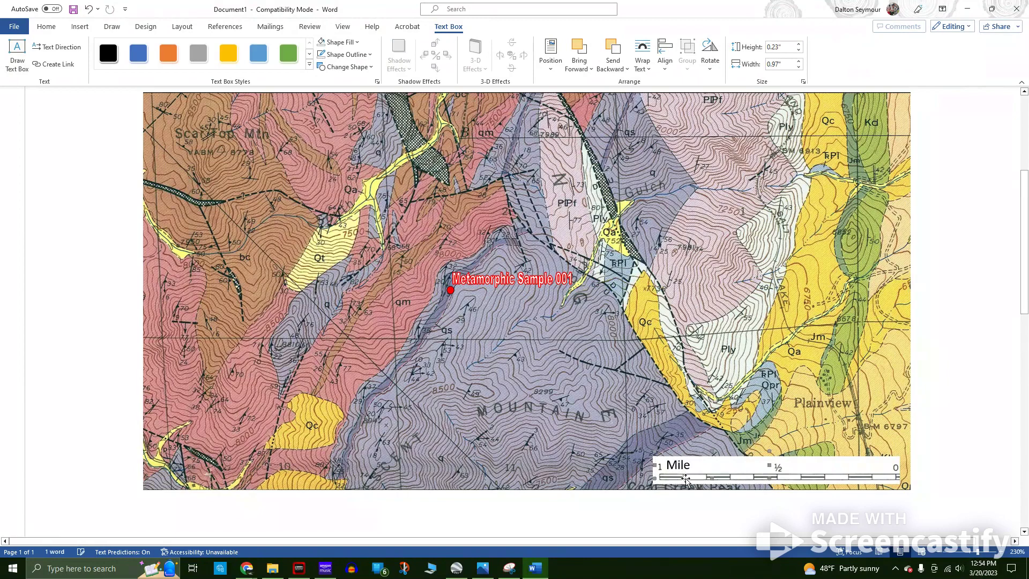
pyautogui.click(684, 477)
pyautogui.moveTo(686, 477); pyautogui.dragTo(687, 475)
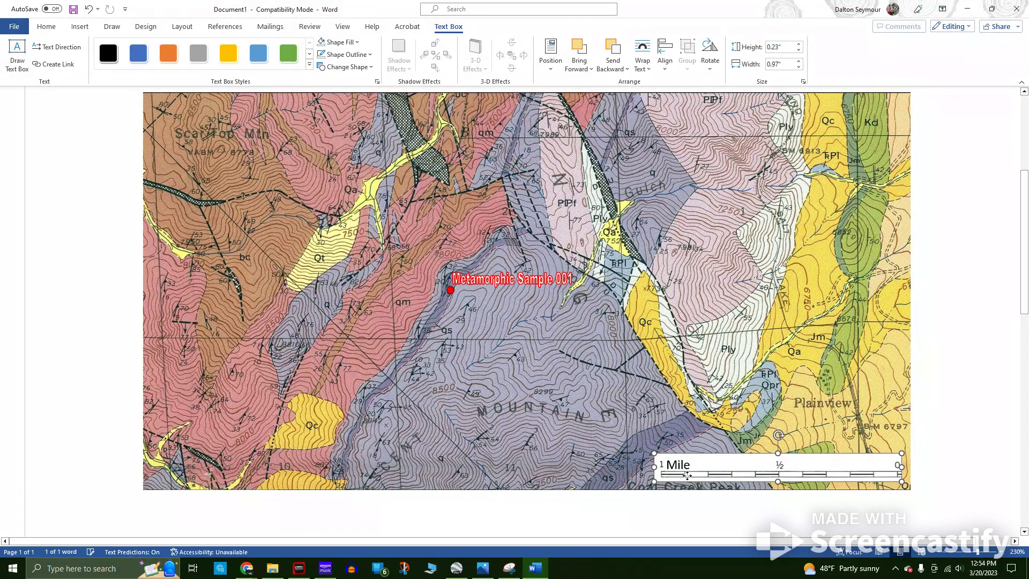
# - Change the scale bar label to "MILE" in capitals and set its font size to 6
pyautogui.click(687, 465)
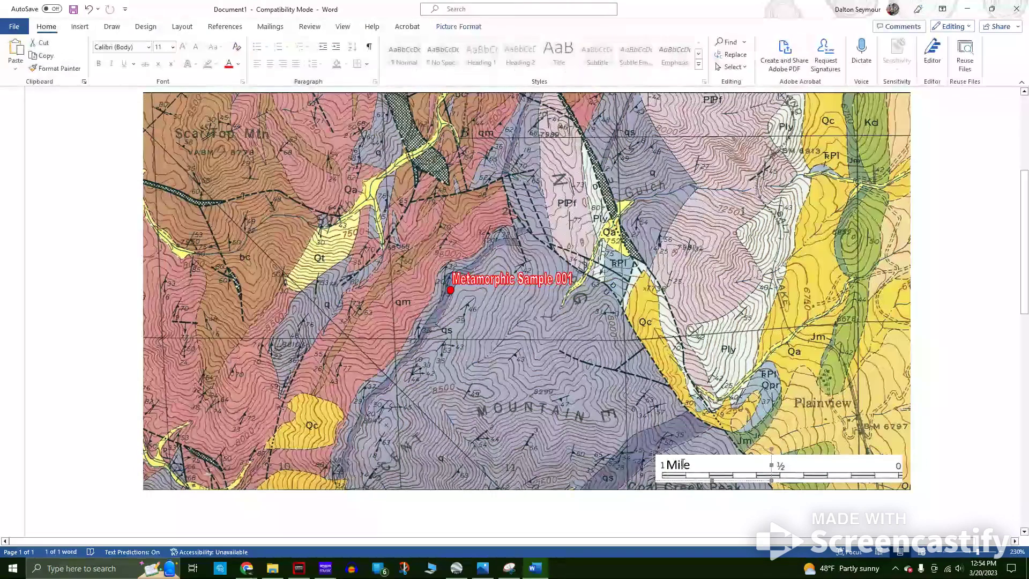
pyautogui.doubleClick(690, 463)
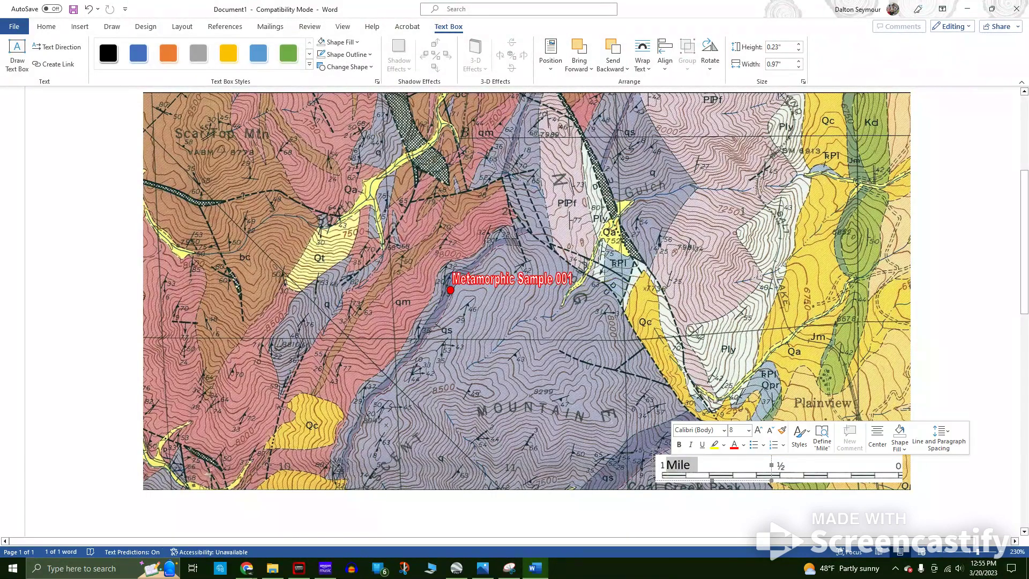
pyautogui.write('MILE')
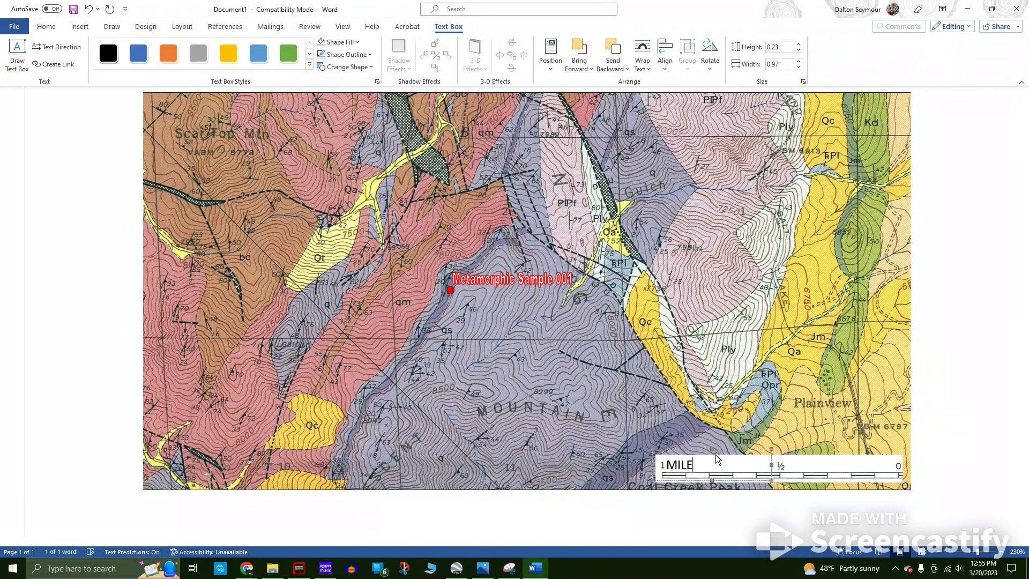
pyautogui.doubleClick(679, 465)
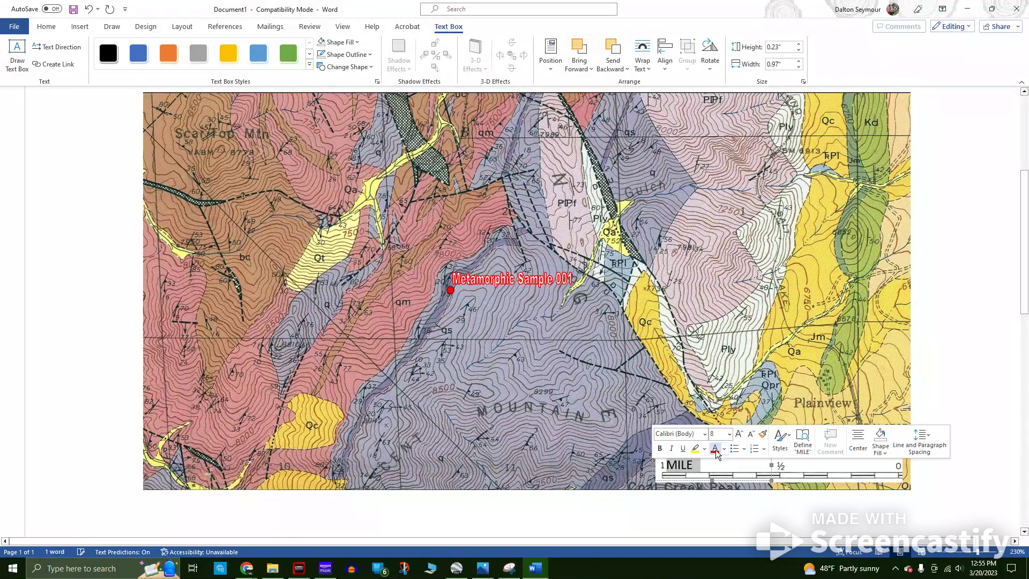
pyautogui.click(711, 435)
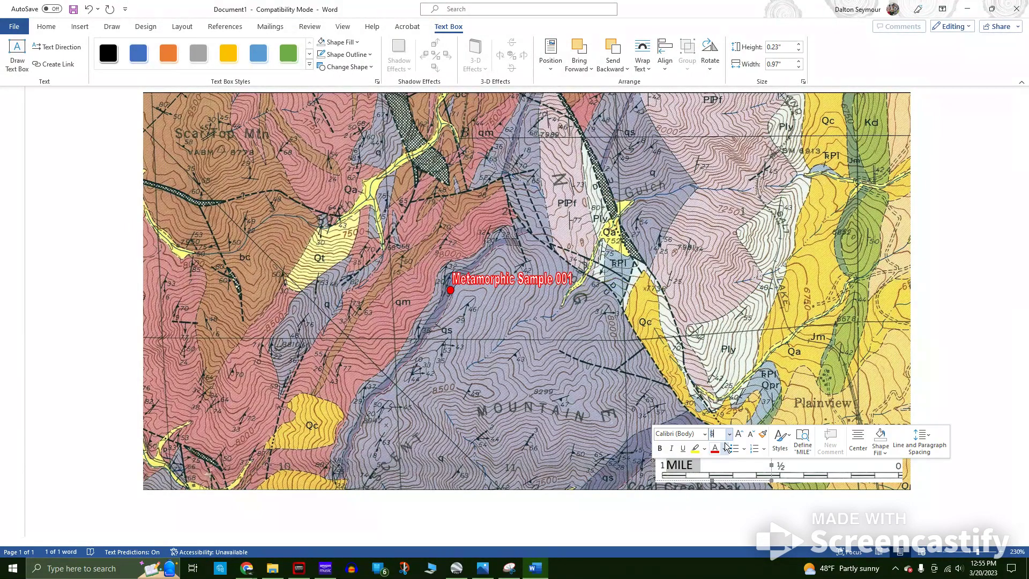
pyautogui.press('Return')
pyautogui.click(692, 462)
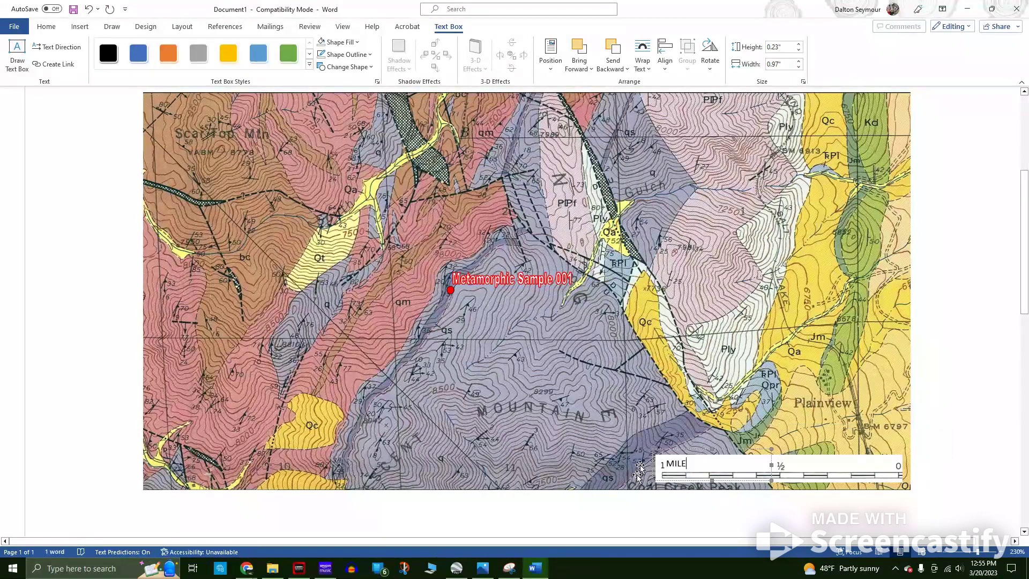
# - Nudge the scale bar picture slightly down and set the "MILE" label level with and close to its 1
pyautogui.click(697, 475)
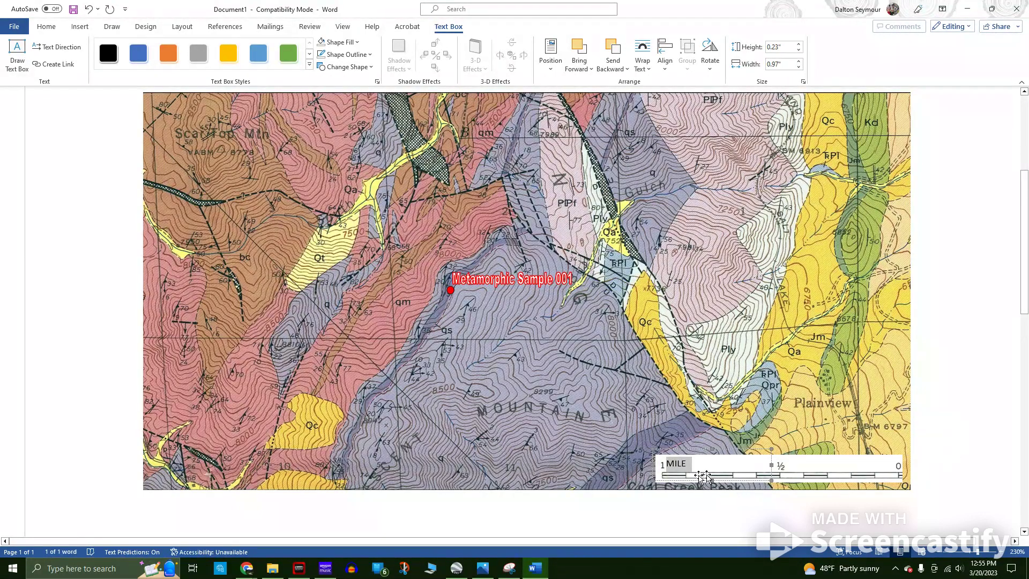
pyautogui.moveTo(697, 475); pyautogui.dragTo(698, 476)
pyautogui.click(680, 462)
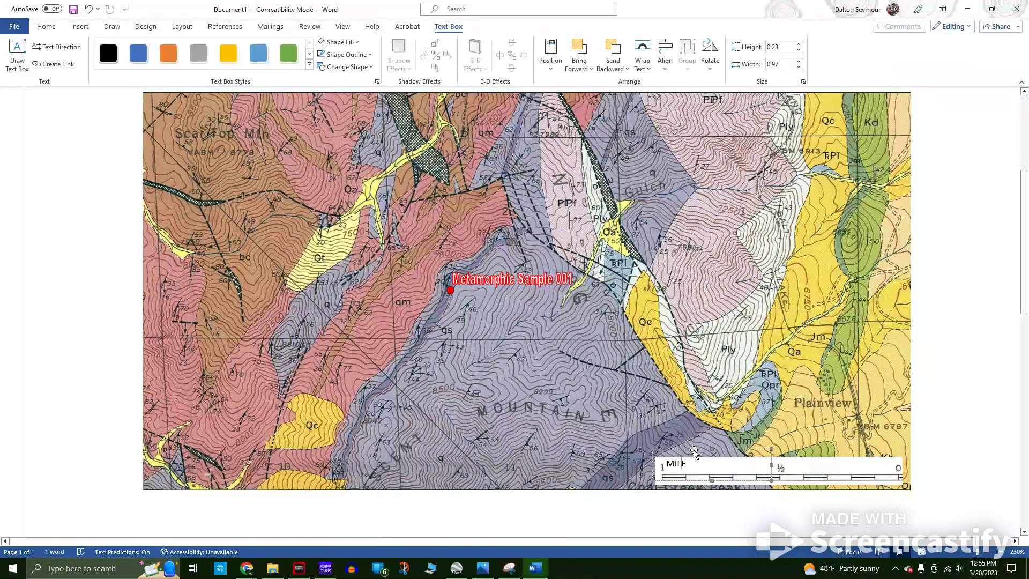
pyautogui.click(696, 451)
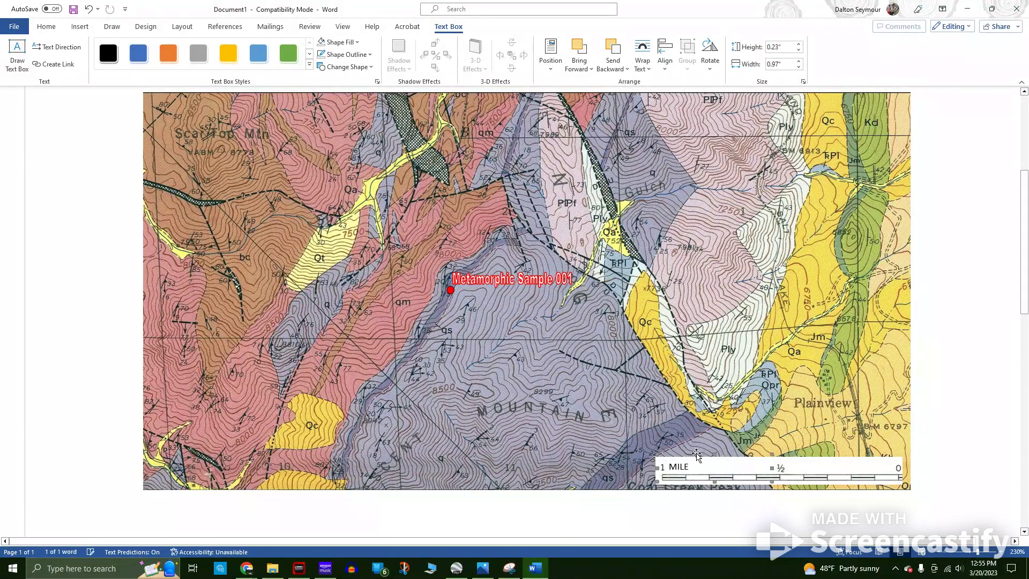
pyautogui.click(695, 454)
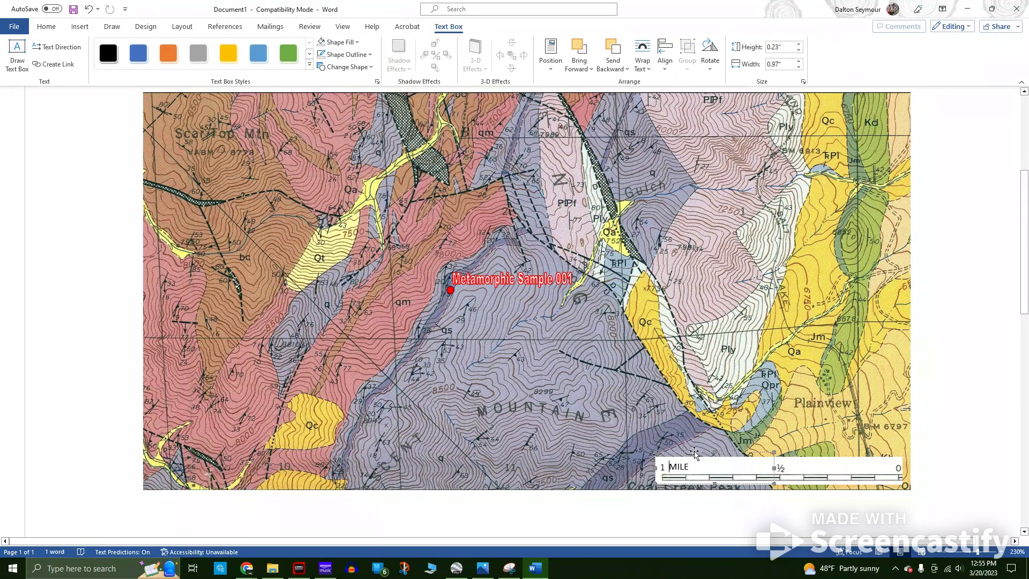
pyautogui.click(695, 453)
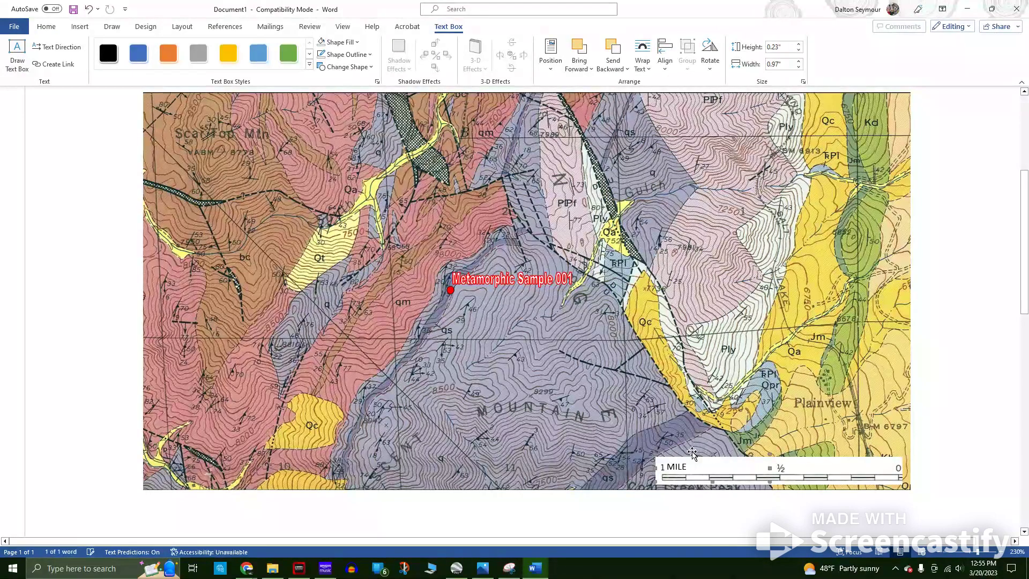
pyautogui.click(695, 434)
pyautogui.click(713, 463)
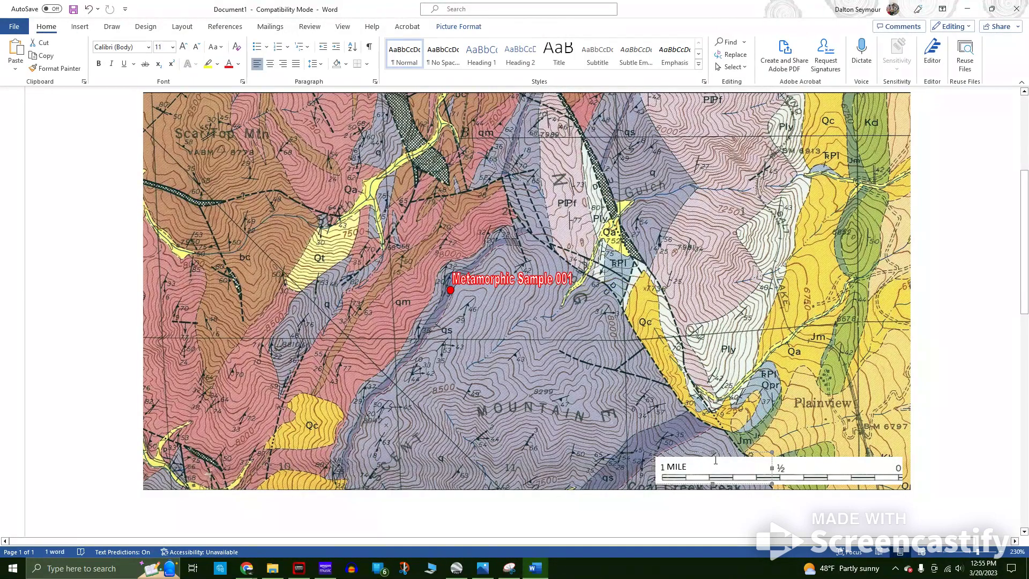
pyautogui.click(715, 458)
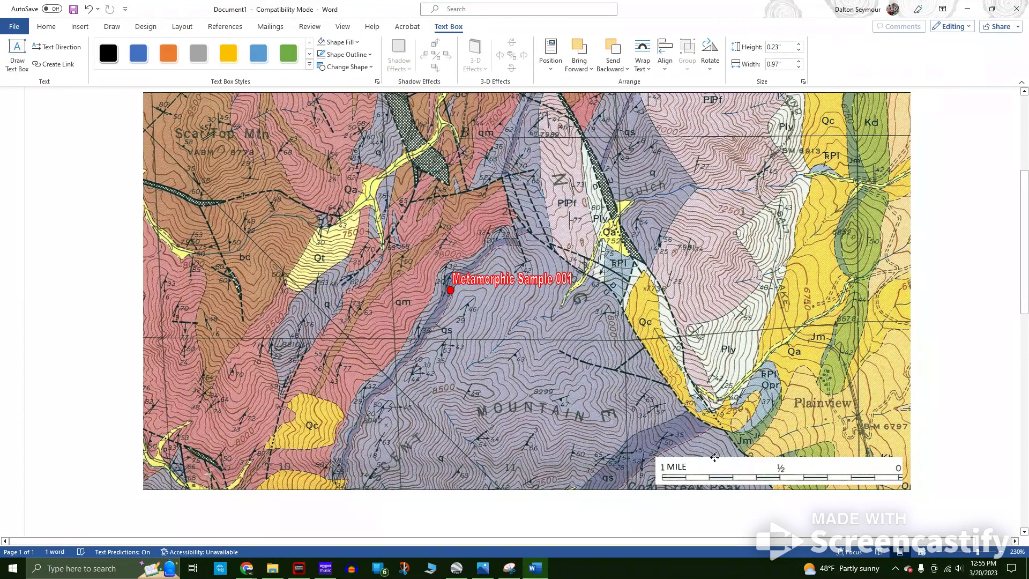
pyautogui.click(706, 471)
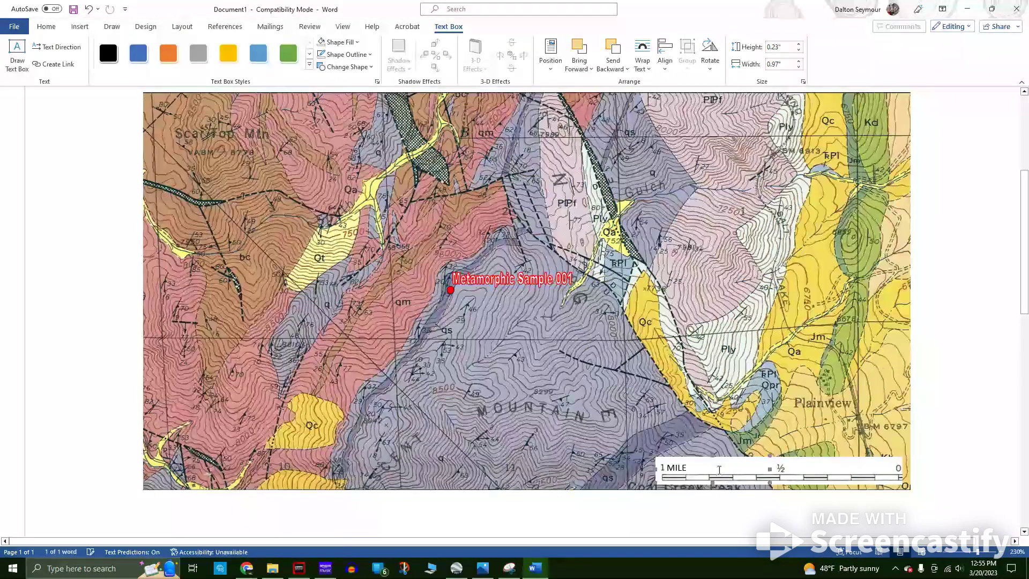
pyautogui.click(740, 489)
pyautogui.click(936, 465)
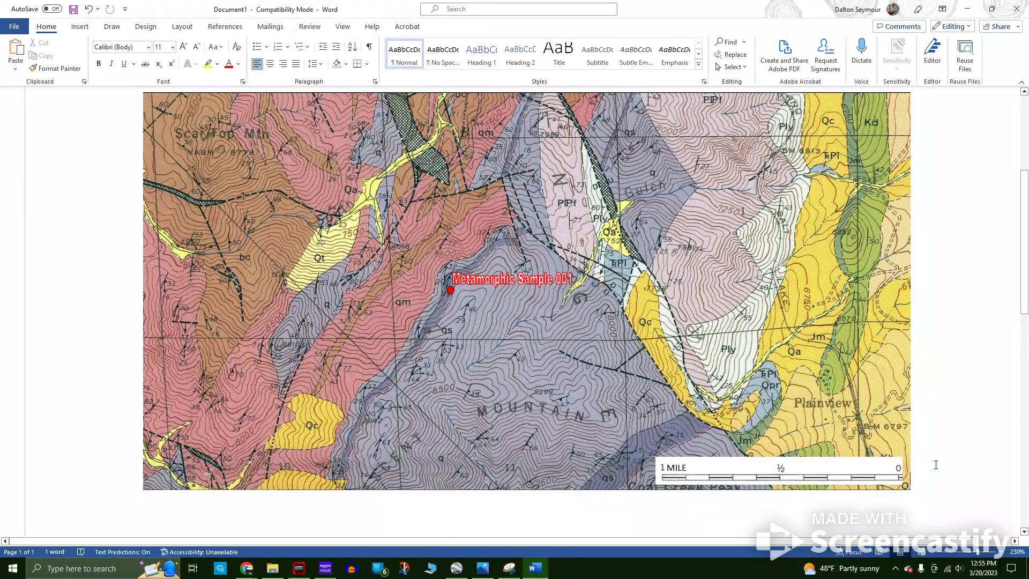
# - Nudge the "MILE" label up and shift the scale bar picture slightly so the label sits level with and right beside its 1
pyautogui.click(691, 454)
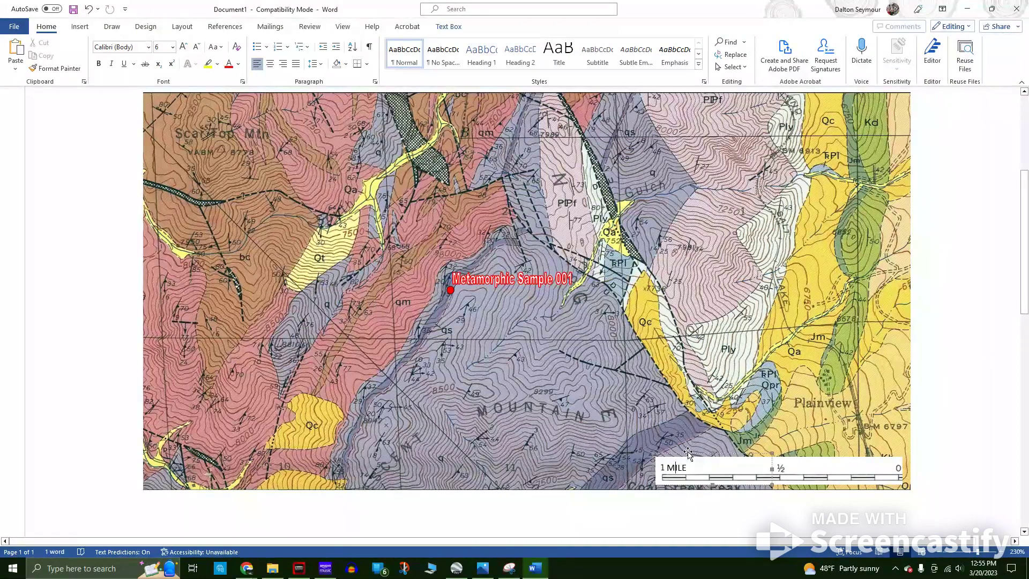
pyautogui.click(690, 450)
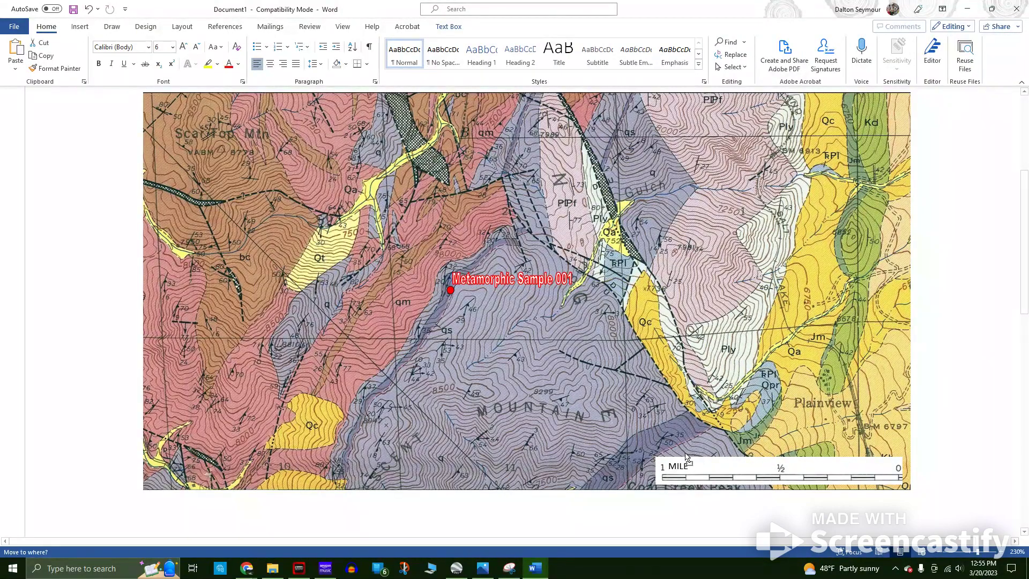
pyautogui.click(706, 464)
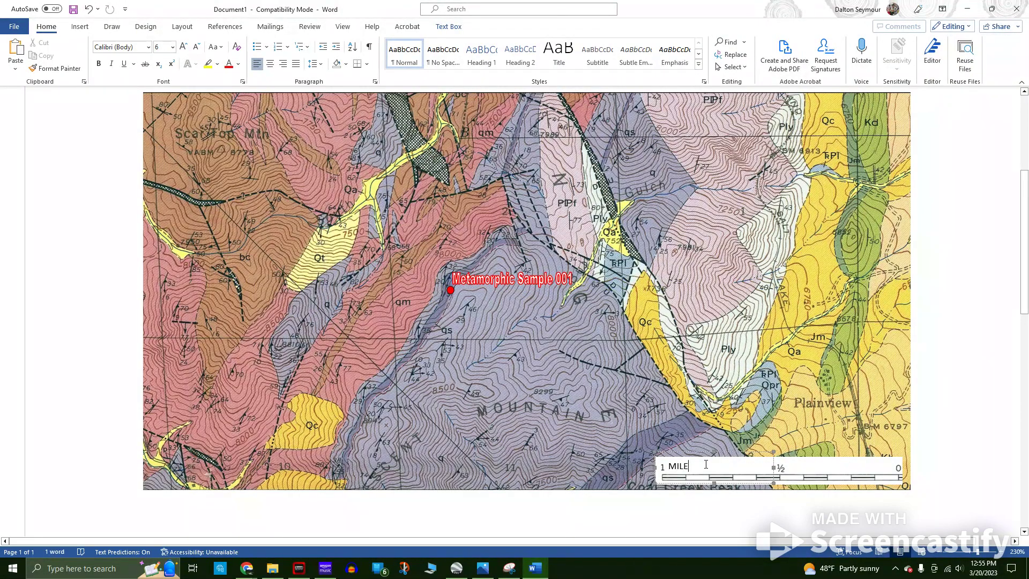
pyautogui.click(784, 466)
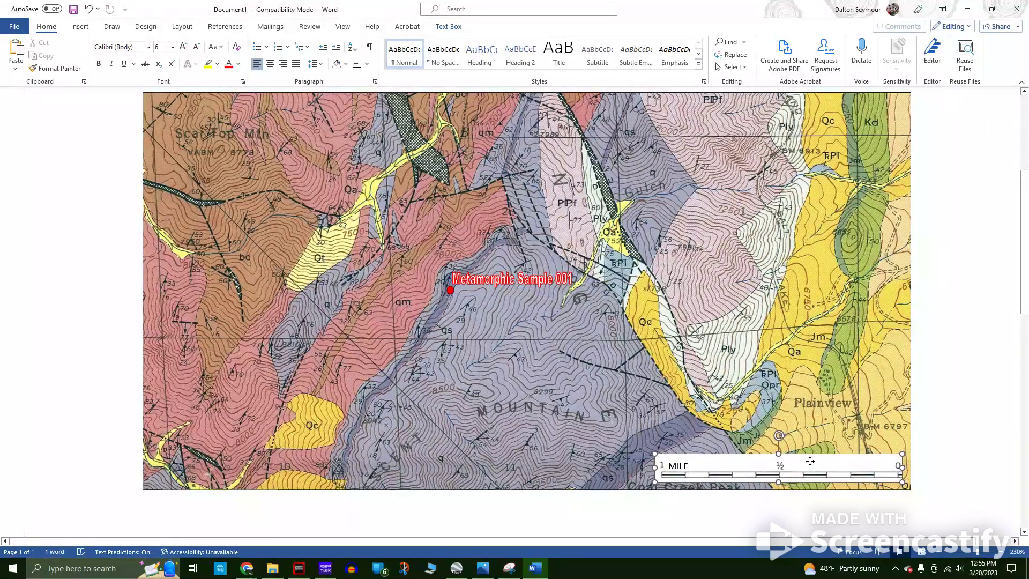
pyautogui.moveTo(810, 461); pyautogui.dragTo(813, 462)
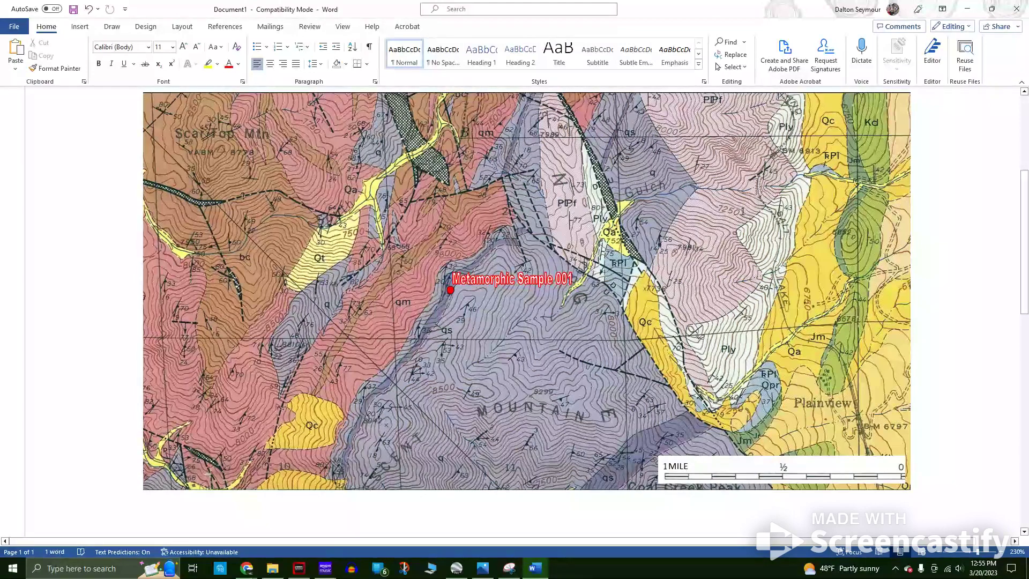
# - Change the font color of the "MILE" label on the scale bar to a gray theme shade
pyautogui.click(696, 460)
pyautogui.doubleClick(696, 461)
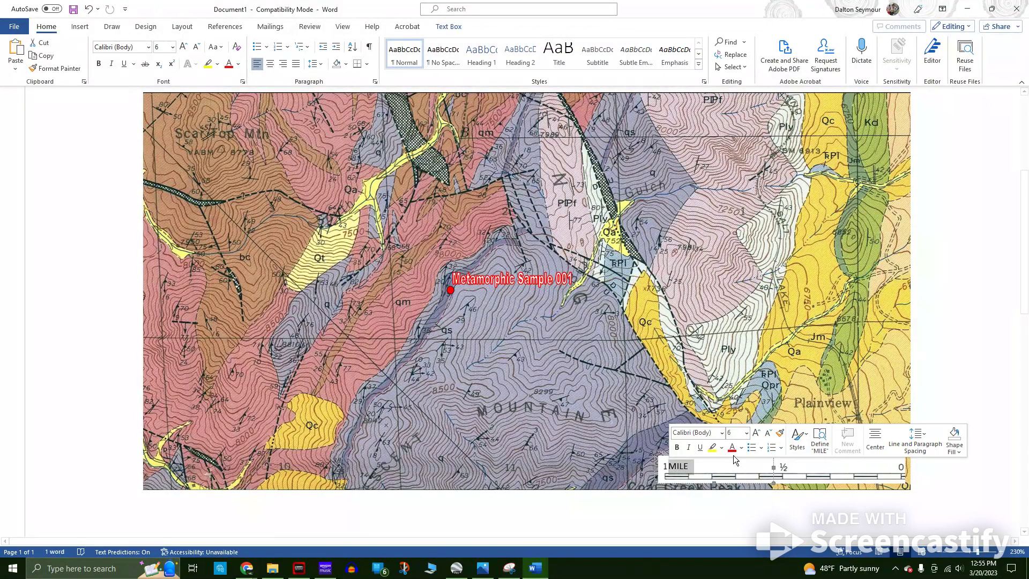
pyautogui.click(742, 450)
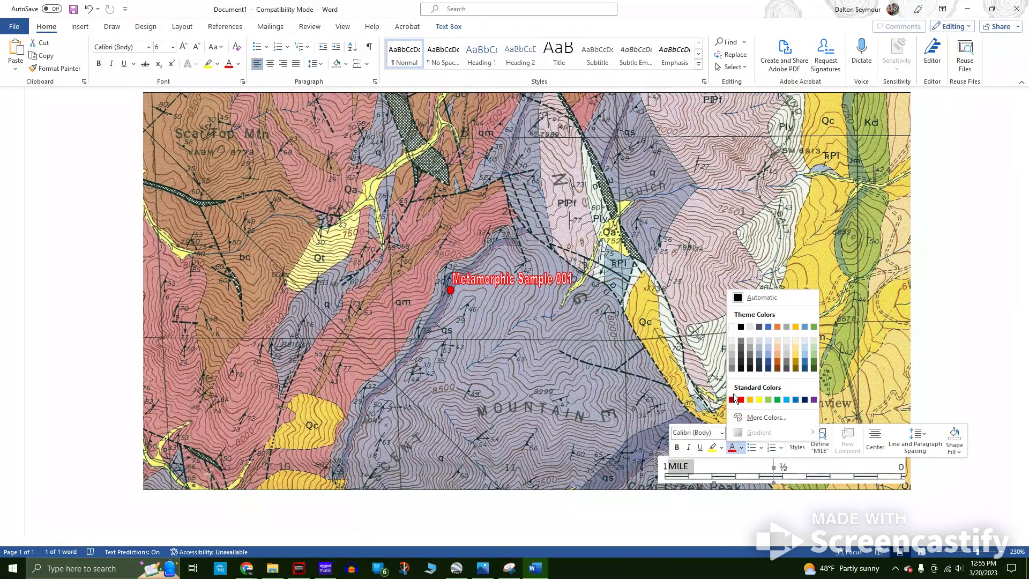
pyautogui.click(750, 358)
pyautogui.click(779, 506)
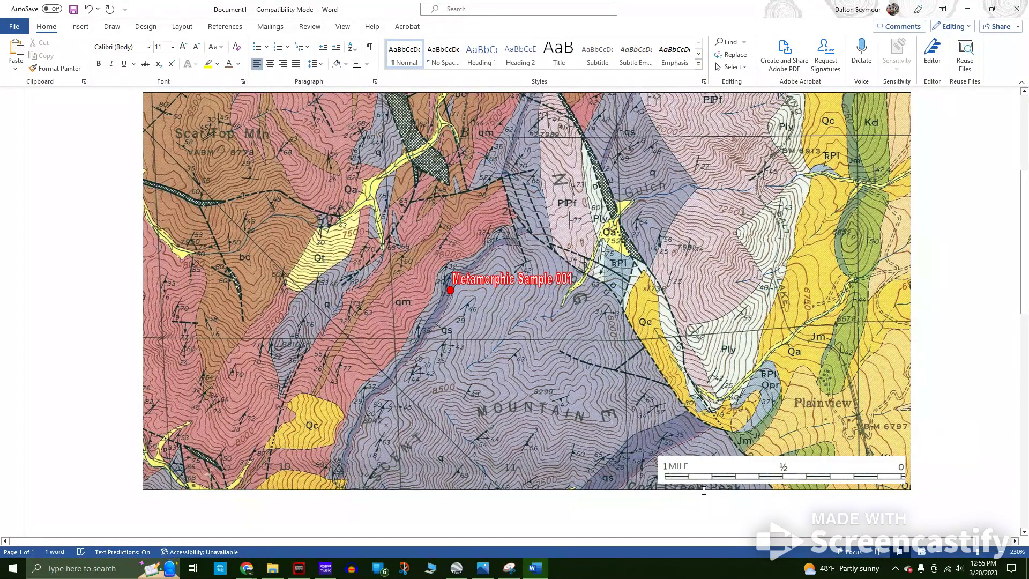
pyautogui.click(654, 466)
pyautogui.click(933, 308)
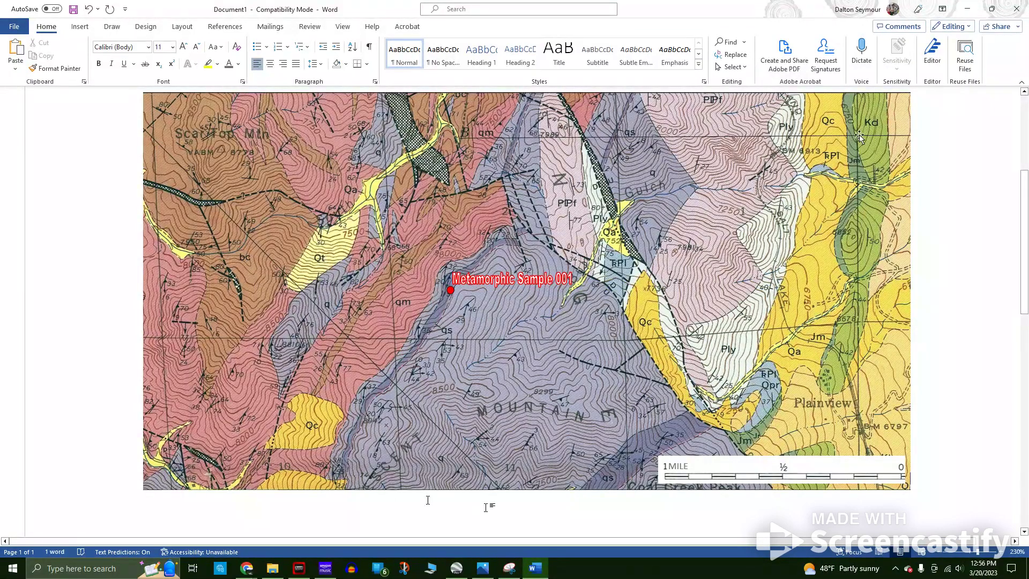
# - Shrink the document window to reach the desktop, and view class 3.PNG with the schist and quartzite descriptions
pyautogui.click(992, 8)
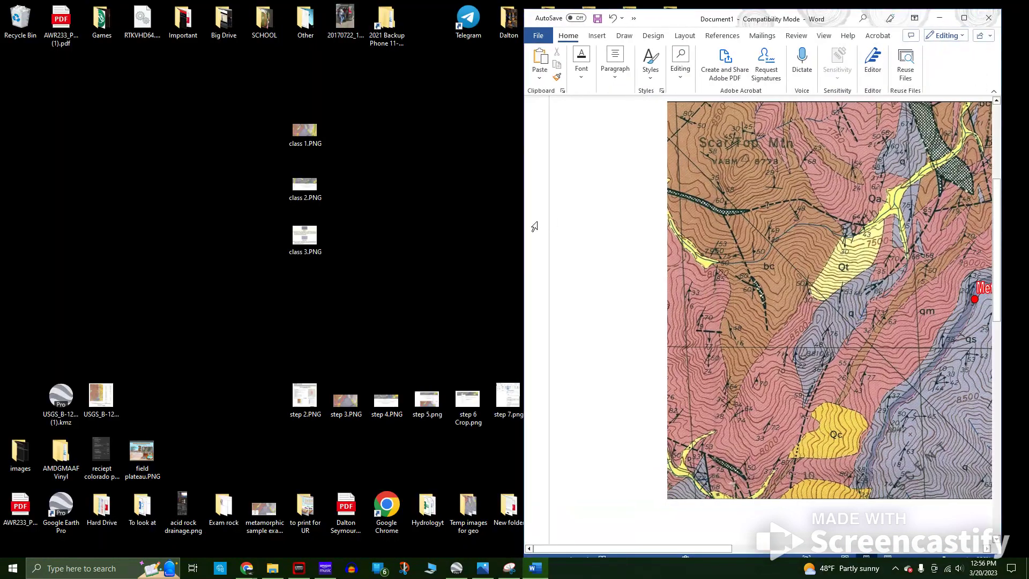
pyautogui.moveTo(303, 236); pyautogui.dragTo(308, 288)
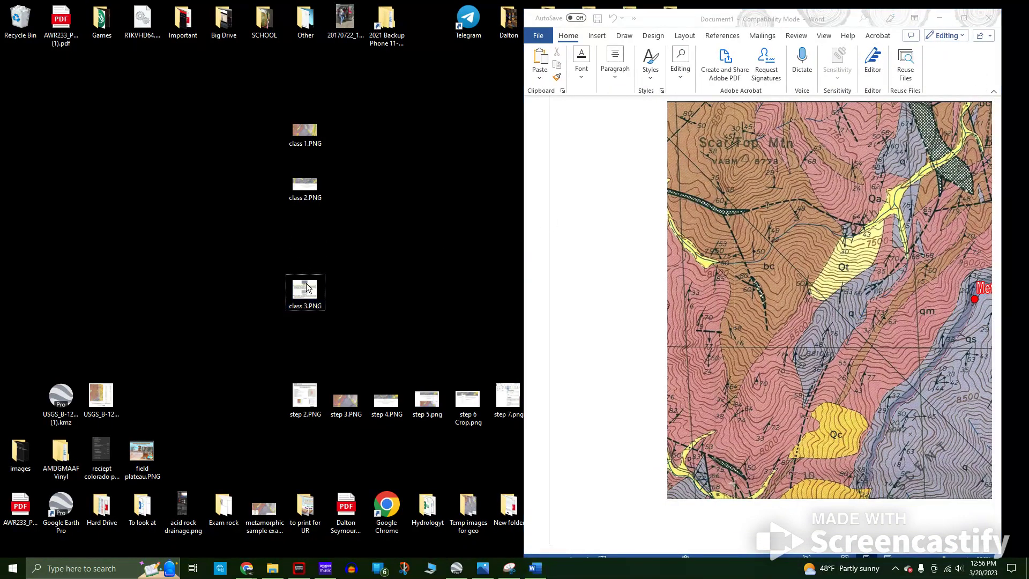
pyautogui.doubleClick(308, 288)
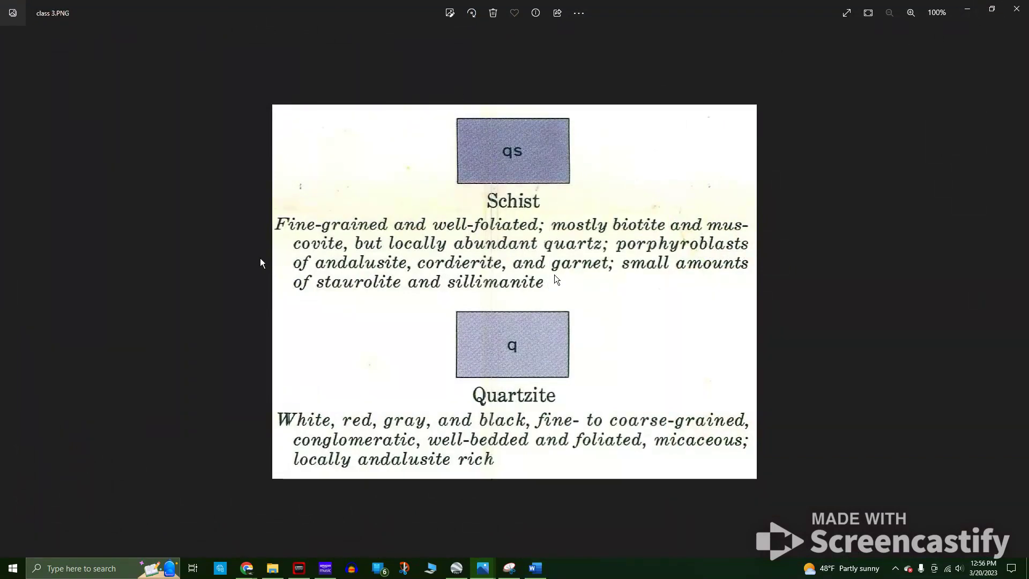
pyautogui.click(1017, 9)
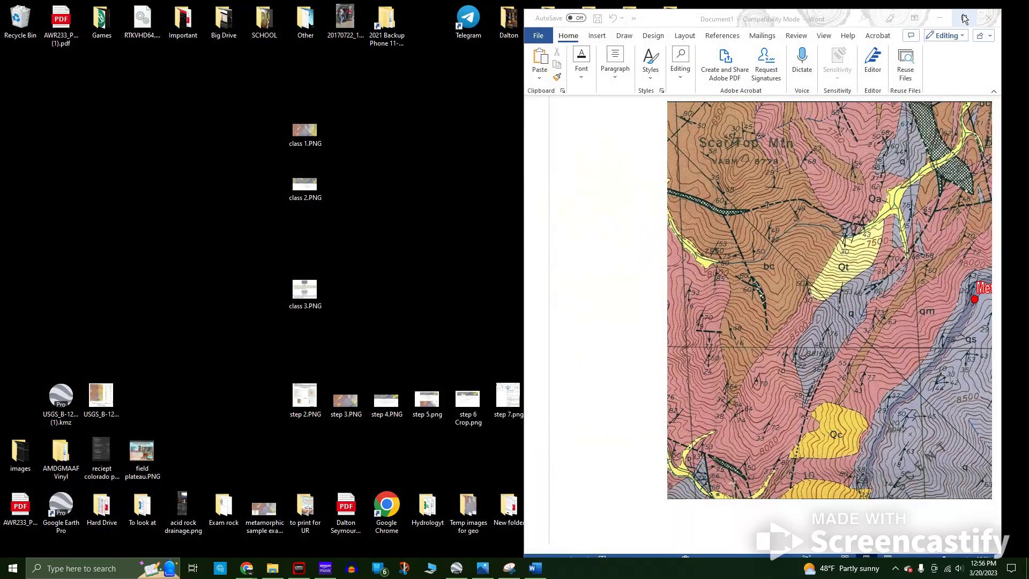
# - Insert class 3.PNG from the desktop into the document below the map, and maximize the document window again
pyautogui.click(668, 514)
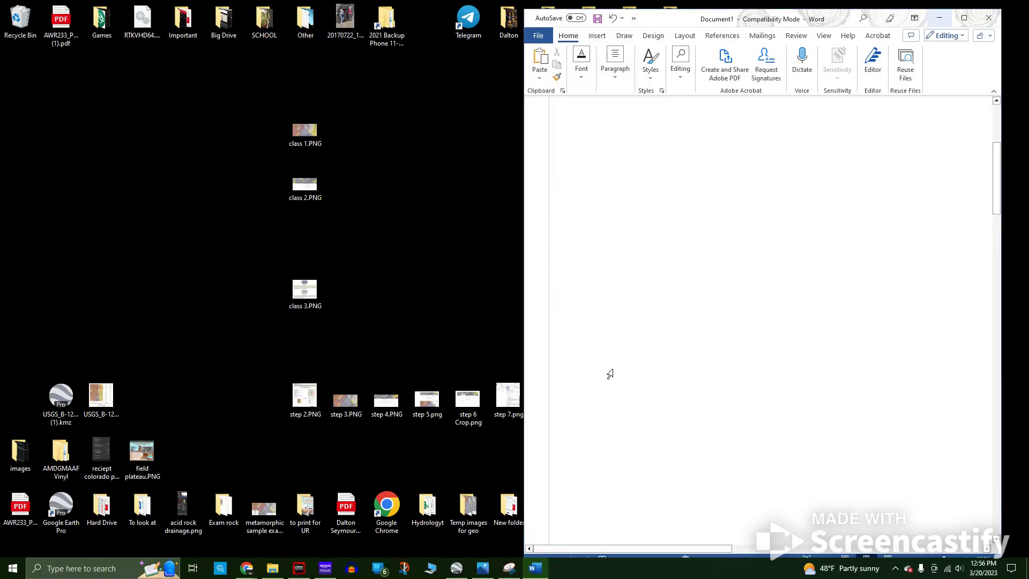
pyautogui.click(964, 18)
pyautogui.scroll(-10, 490, 227)
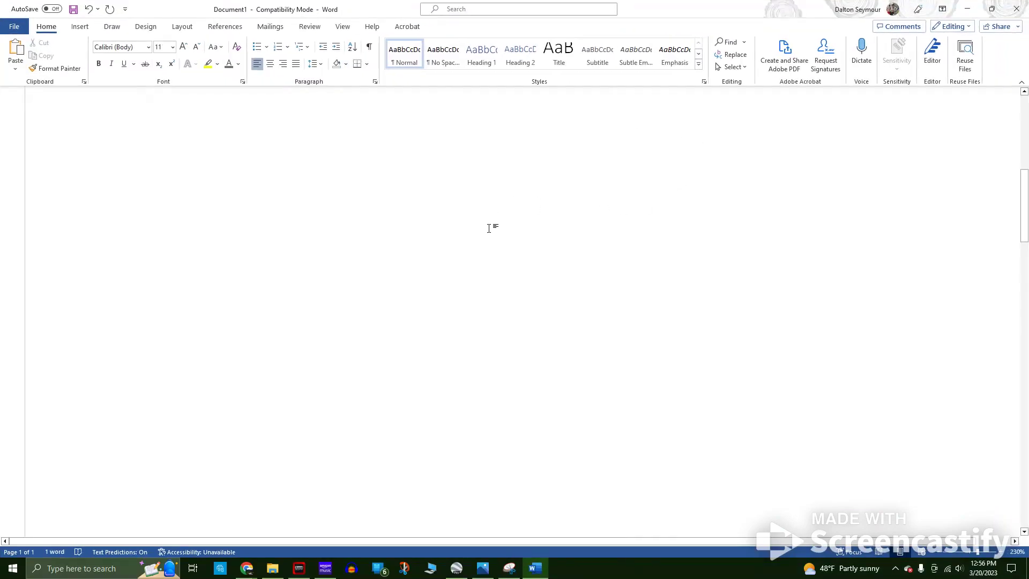
pyautogui.scroll(-10, 484, 246)
pyautogui.scroll(3, 485, 245)
pyautogui.scroll(-1, 487, 245)
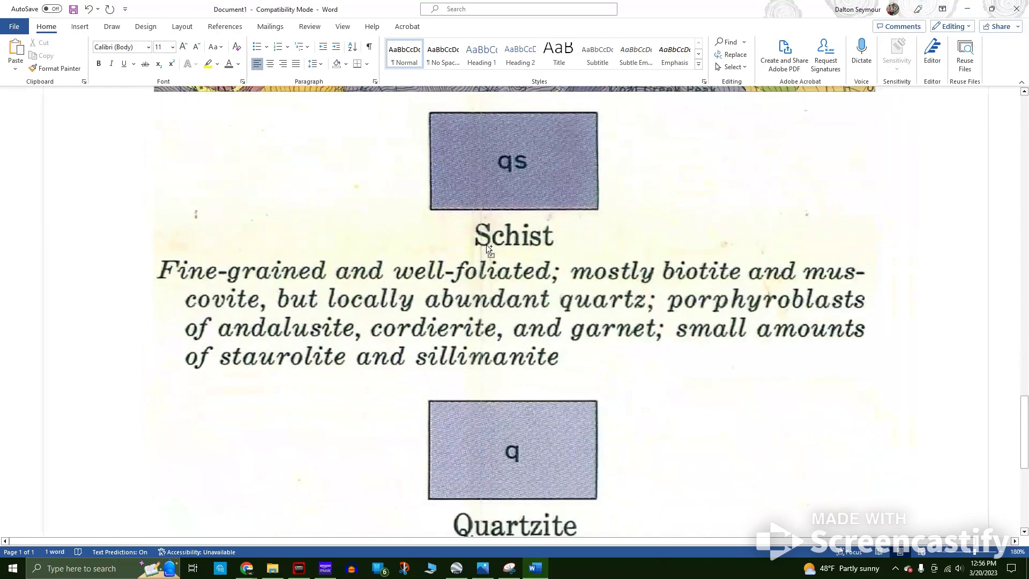
pyautogui.press('ctrl')
pyautogui.scroll(-11, 487, 244)
pyautogui.scroll(-3, 486, 245)
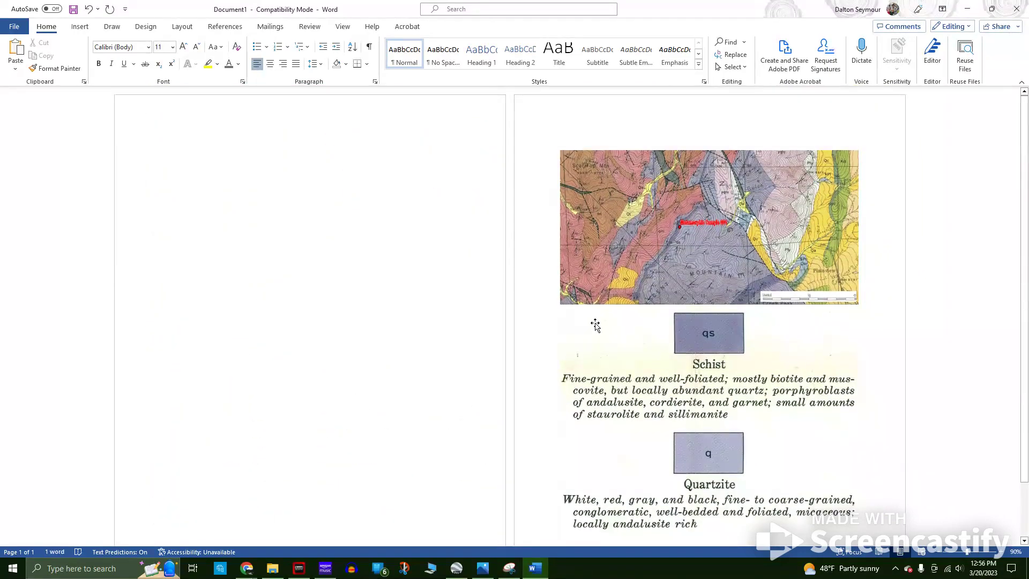
# - Shrink the schist and quartzite legend picture to a bit under a third of the map's width, undoing the resize that flips it
pyautogui.click(715, 347)
pyautogui.moveTo(560, 505); pyautogui.dragTo(723, 96)
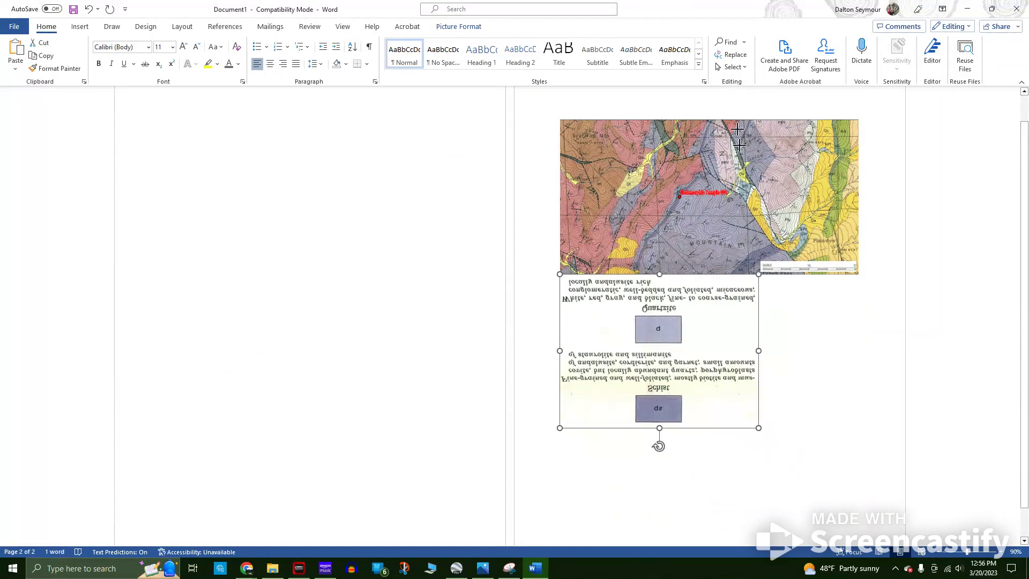
pyautogui.hotkey('ctrl', 'z')
pyautogui.click(680, 434)
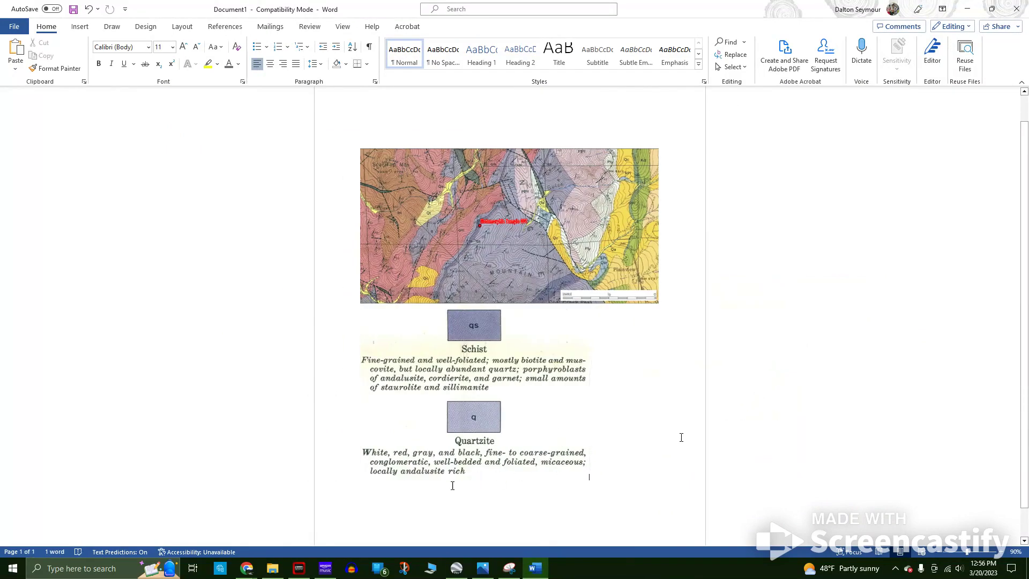
pyautogui.click(413, 470)
pyautogui.moveTo(360, 472); pyautogui.dragTo(414, 370)
pyautogui.keyDown('ctrl'); pyautogui.scroll(8, 413, 343); pyautogui.keyUp('ctrl')
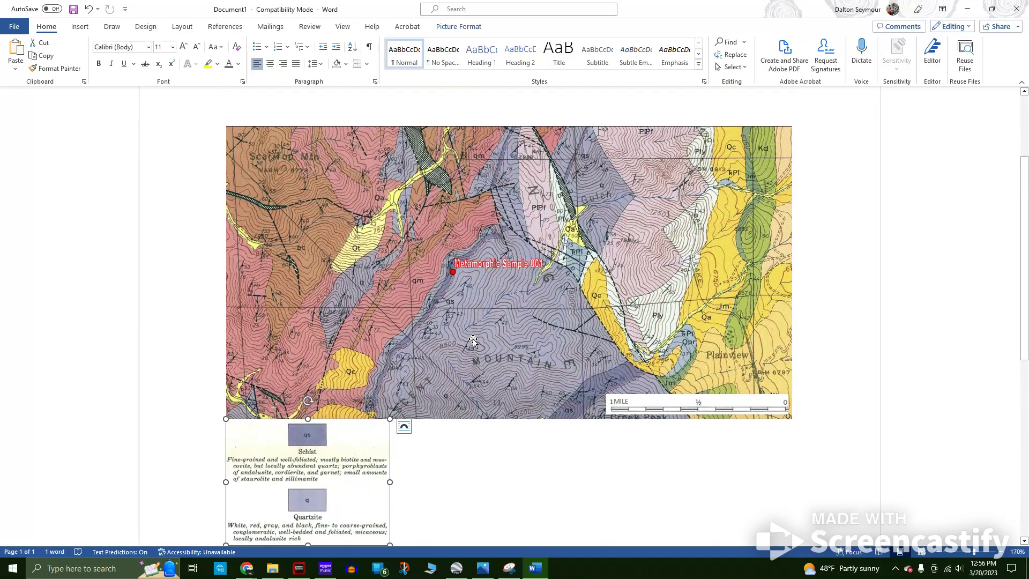
pyautogui.scroll(-3, 380, 474)
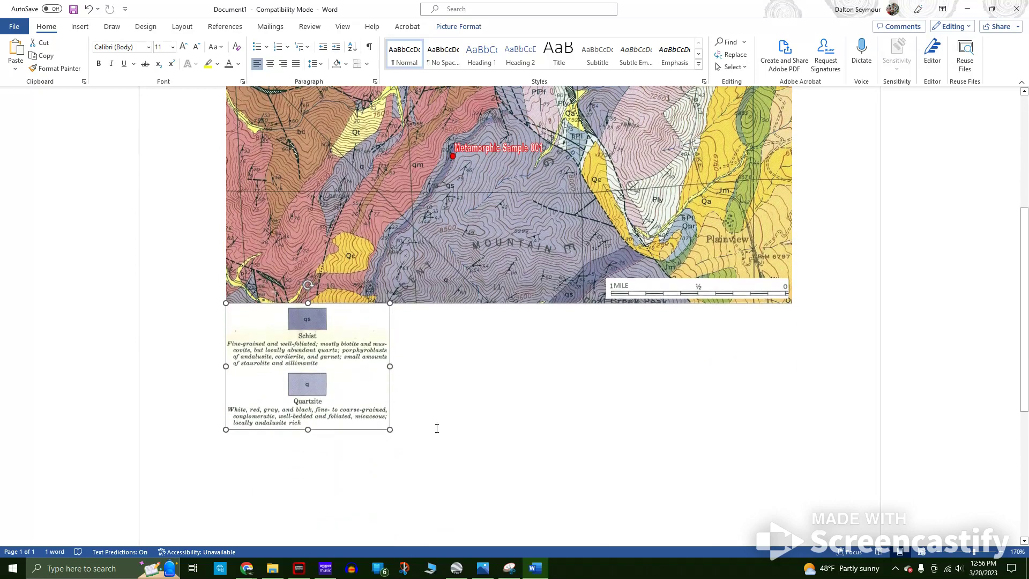
# - Set the legend picture's text wrapping to In Front of Text
pyautogui.click(404, 311)
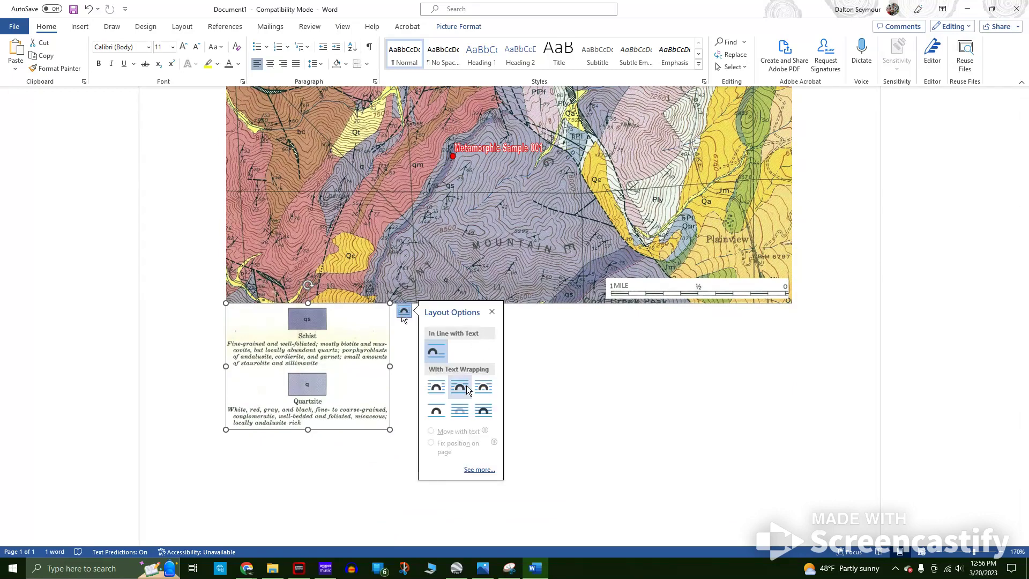
pyautogui.click(409, 363)
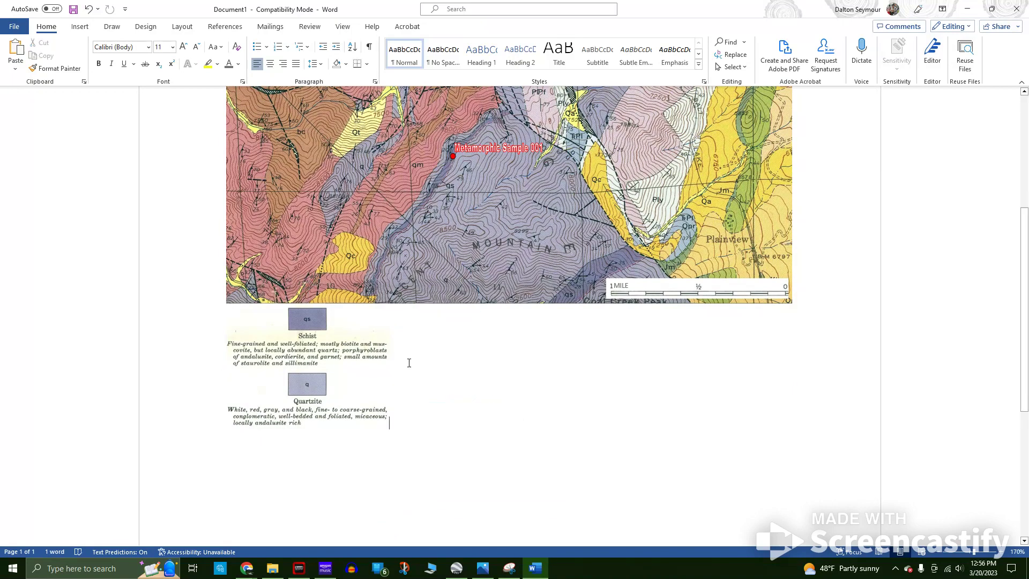
pyautogui.click(330, 377)
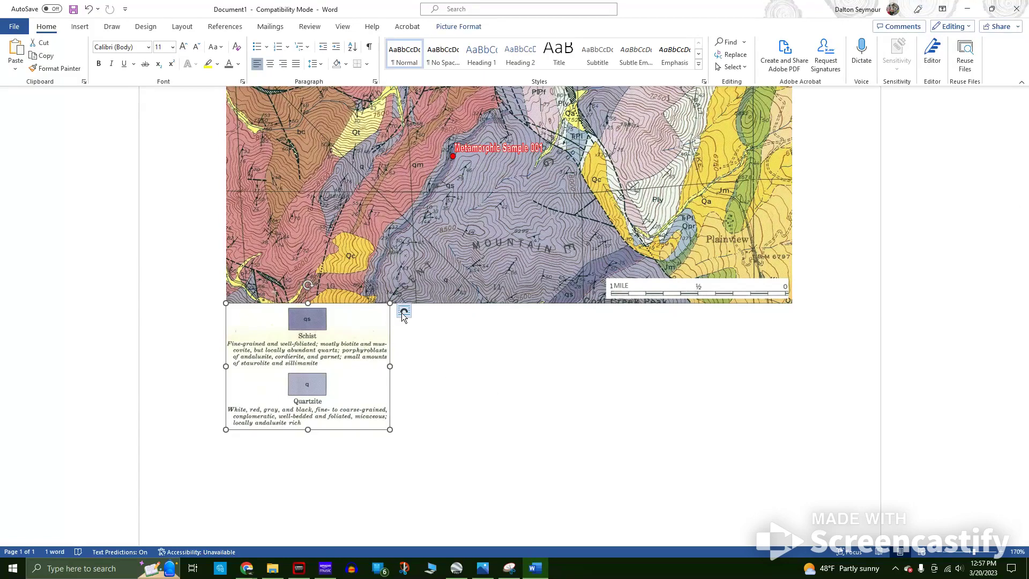
pyautogui.click(404, 312)
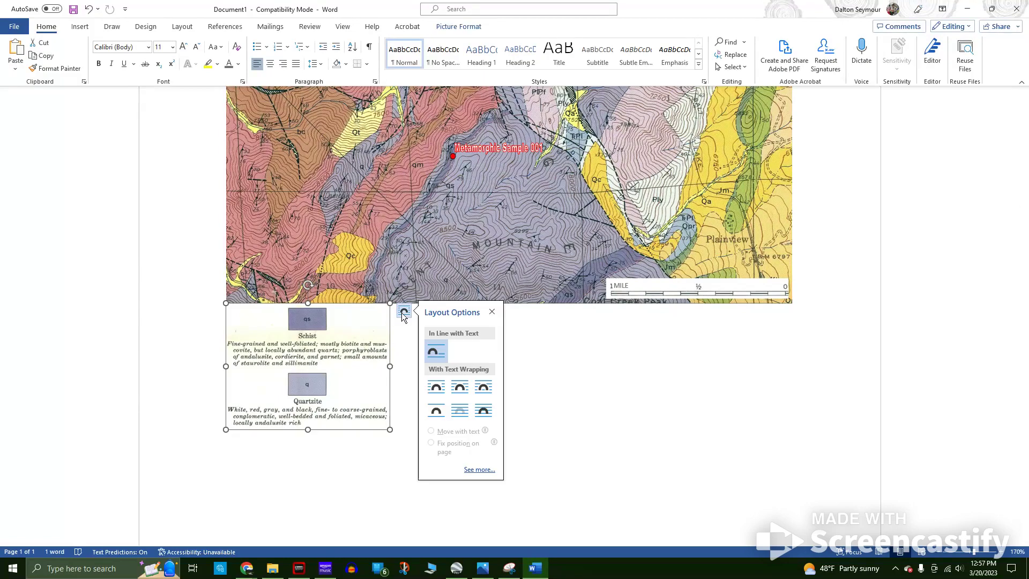
pyautogui.click(484, 412)
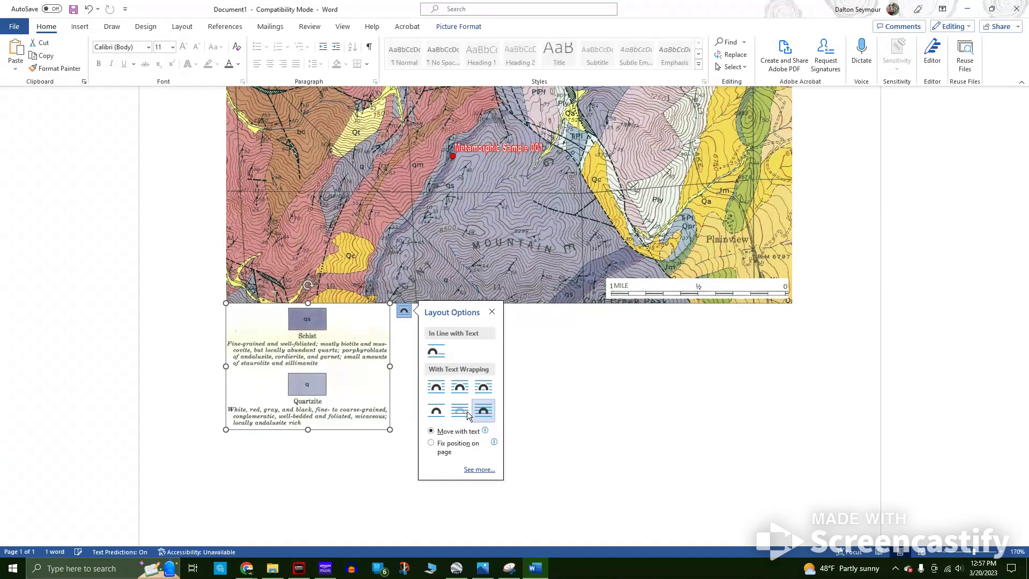
pyautogui.click(393, 359)
pyautogui.click(393, 359)
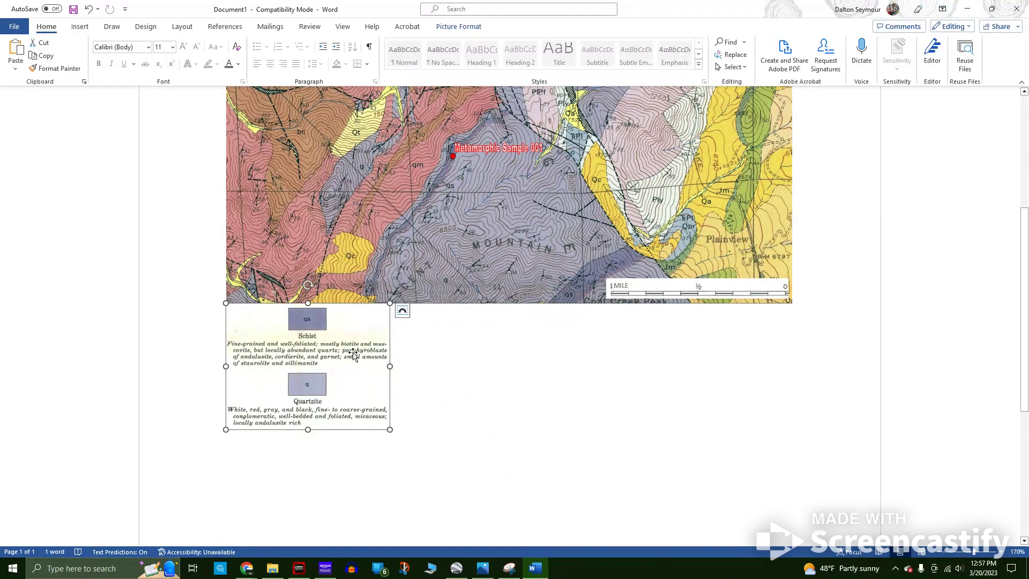
# - Move the schist and quartzite legend picture onto the map's lower-left corner, just inside the map's edges
pyautogui.moveTo(393, 359); pyautogui.dragTo(554, 258)
pyautogui.scroll(3, 498, 453)
pyautogui.moveTo(499, 453); pyautogui.dragTo(346, 404)
pyautogui.click(815, 322)
pyautogui.moveTo(341, 406); pyautogui.dragTo(337, 406)
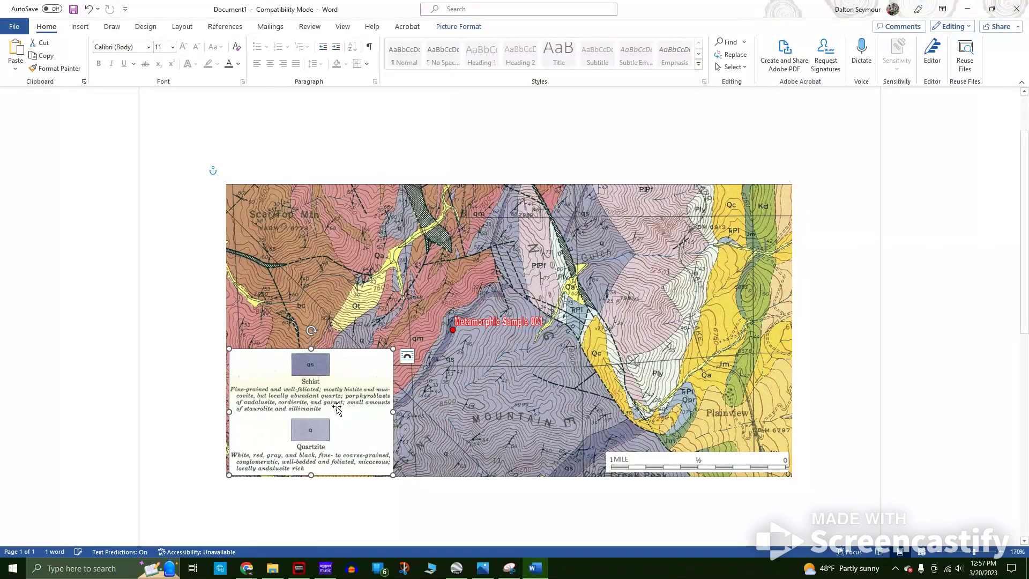
pyautogui.click(416, 501)
pyautogui.click(824, 409)
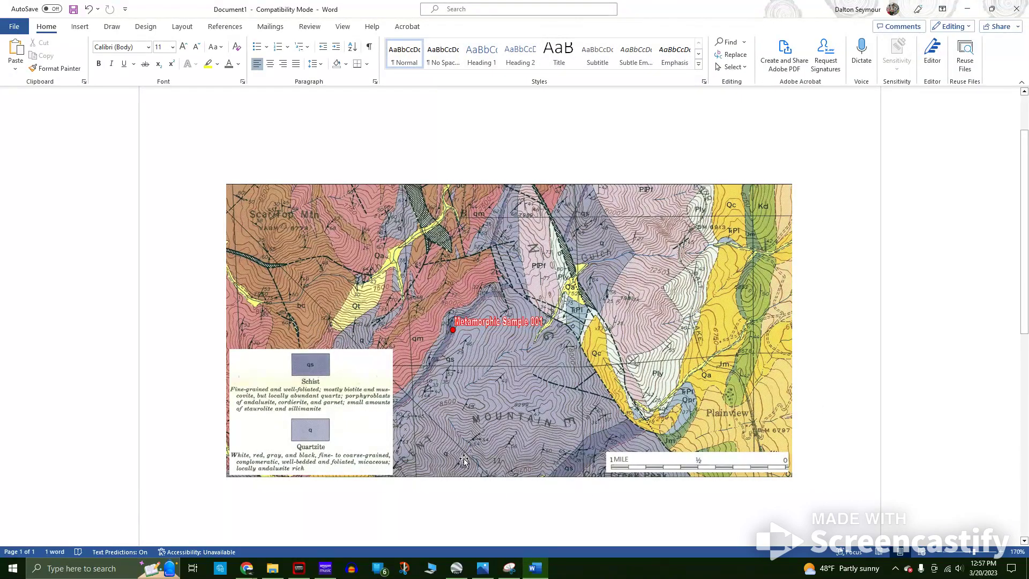
# - Shrink the legend picture further to roughly a fifth of the map's width, keeping it in the map's lower-left corner
pyautogui.click(362, 382)
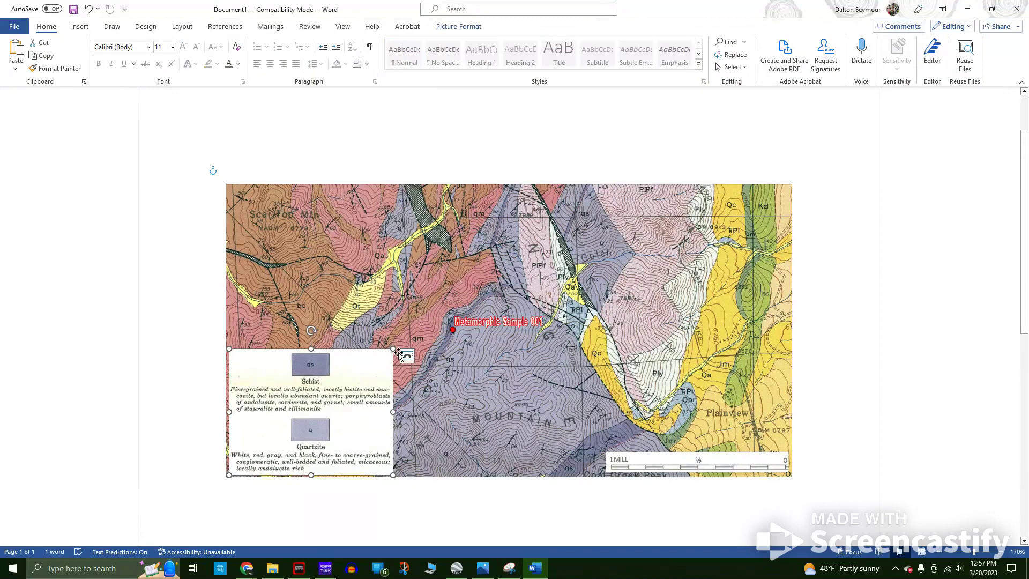
pyautogui.moveTo(393, 350); pyautogui.dragTo(346, 385)
pyautogui.click(363, 391)
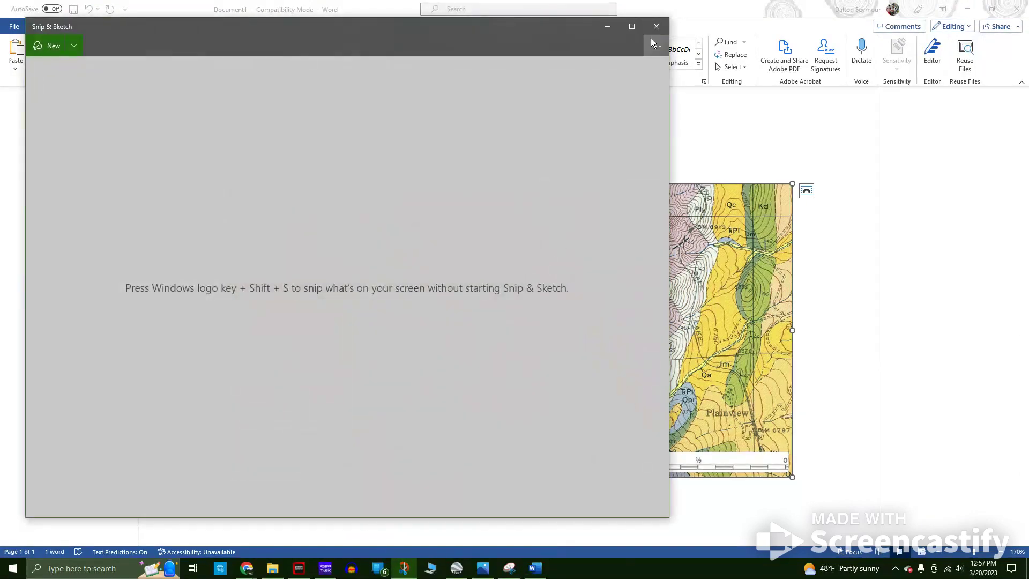
pyautogui.click(656, 26)
# - Examine the annotated map at higher magnification, checking the legend, the sample label and the scale bar
pyautogui.scroll(1, 509, 330)
pyautogui.scroll(2, 517, 310)
pyautogui.scroll(-4, 489, 288)
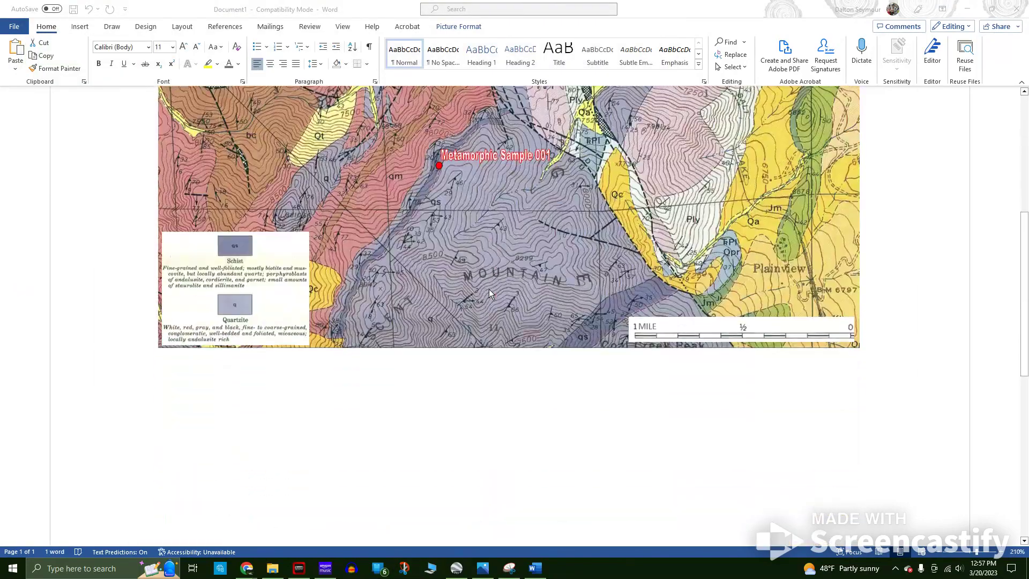
pyautogui.scroll(1, 427, 336)
pyautogui.scroll(3, 443, 332)
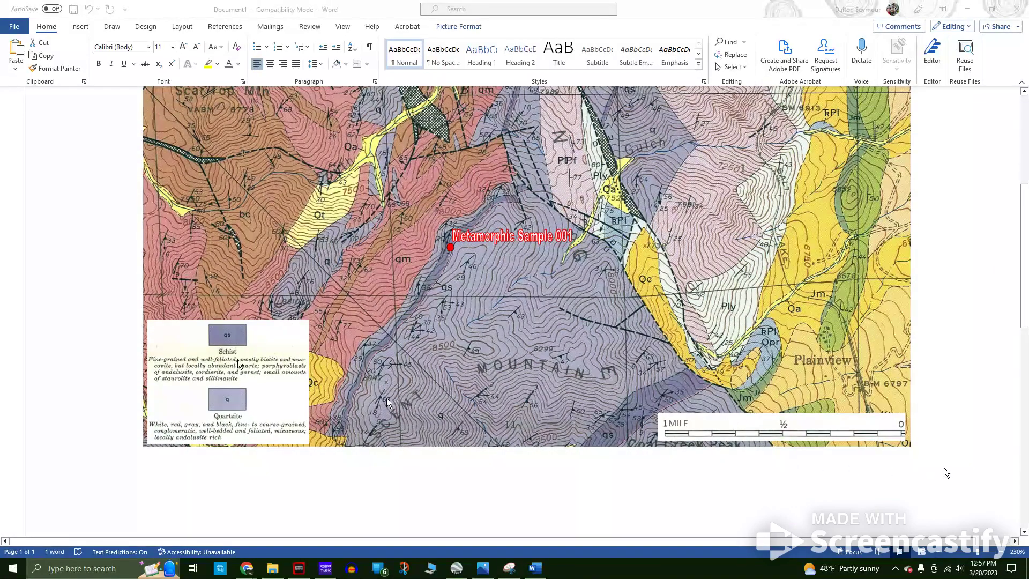
pyautogui.click(746, 444)
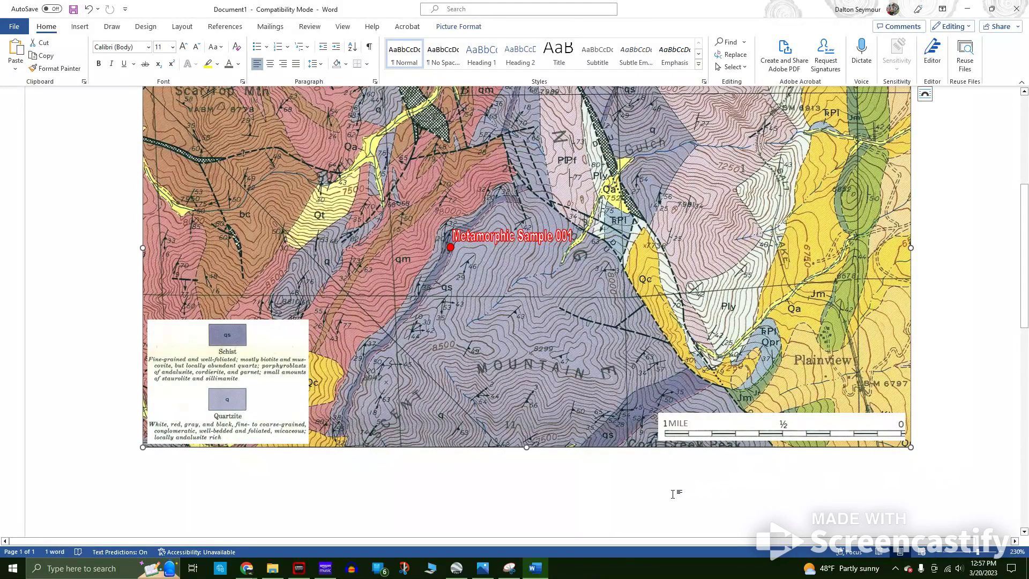
pyautogui.scroll(3, 673, 493)
pyautogui.scroll(-3, 651, 466)
pyautogui.click(826, 435)
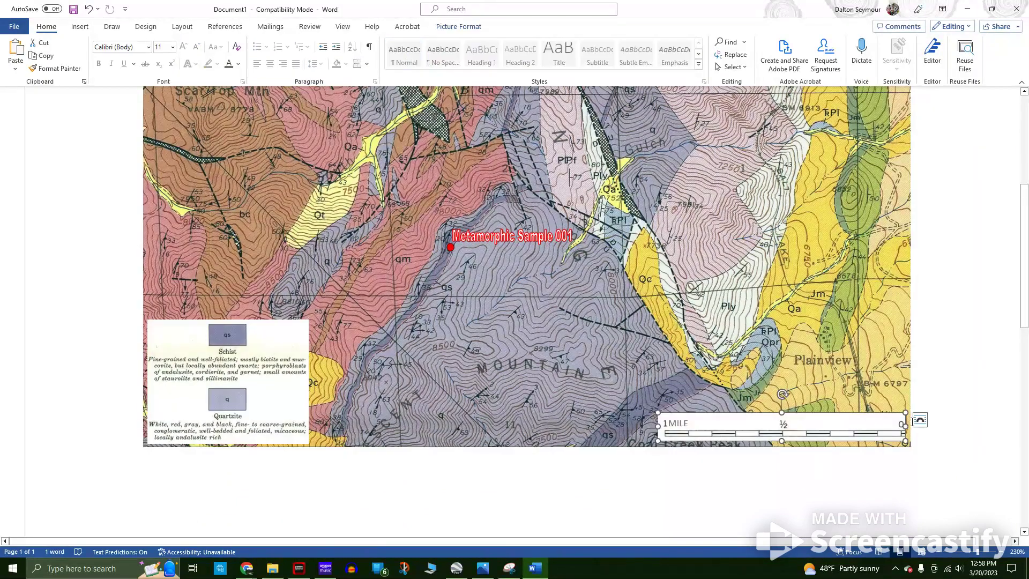
# - Check the scale, contour interval and datum notes in the USGS_B-1221-D_1.tif image, and raise the scale bar picture slightly in the Word document
pyautogui.click(482, 569)
pyautogui.scroll(5, 477, 380)
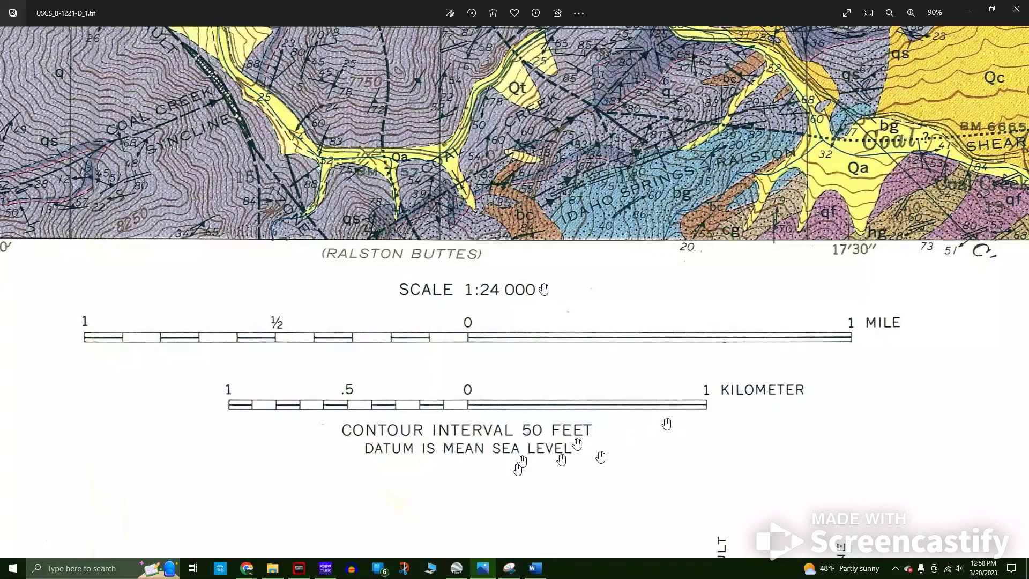
pyautogui.click(967, 9)
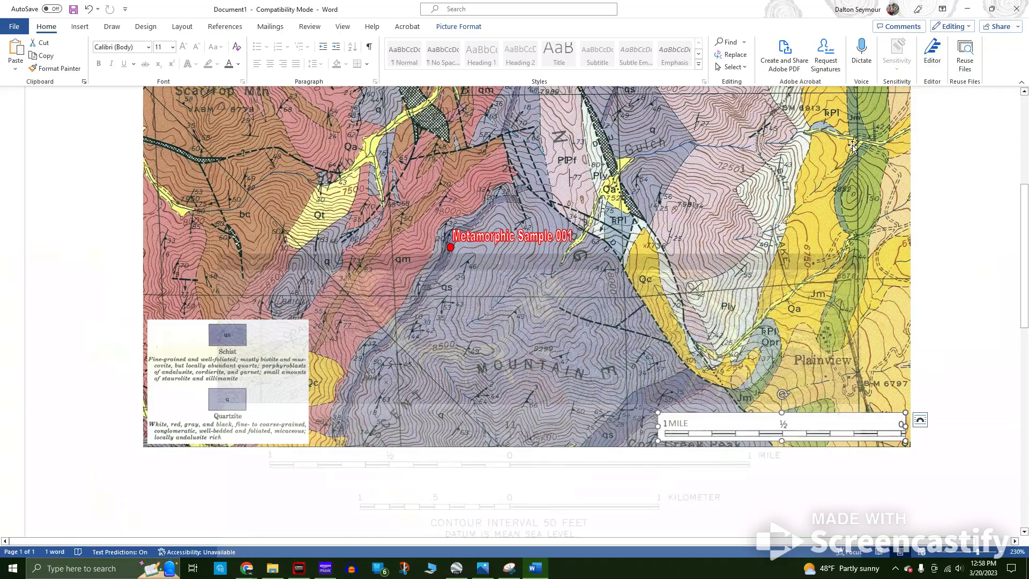
pyautogui.click(720, 420)
pyautogui.moveTo(812, 419); pyautogui.dragTo(811, 391)
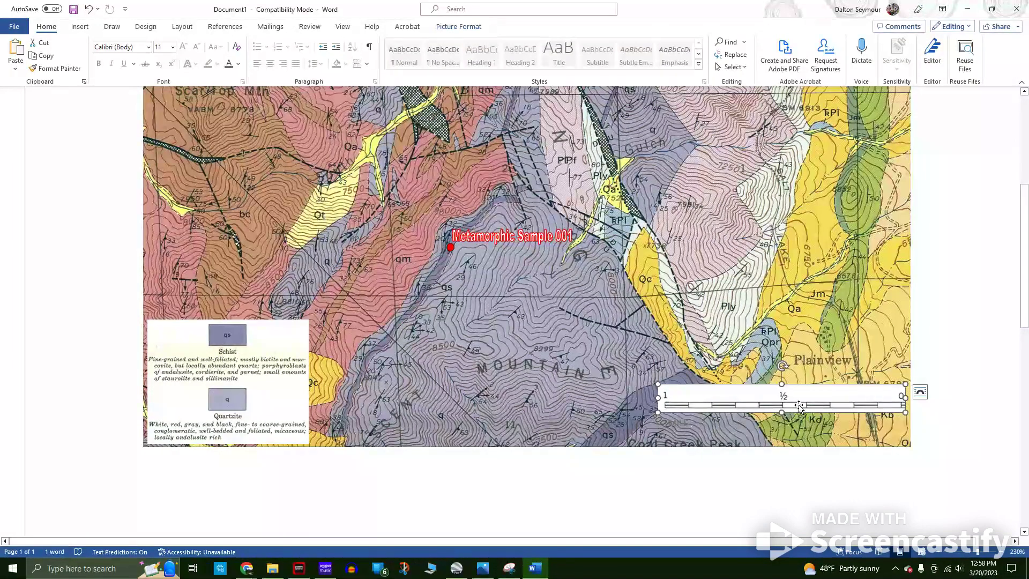
# - Crop the scale bar picture to about 0.39 inch high, leaving white space beneath the bar
pyautogui.doubleClick(812, 399)
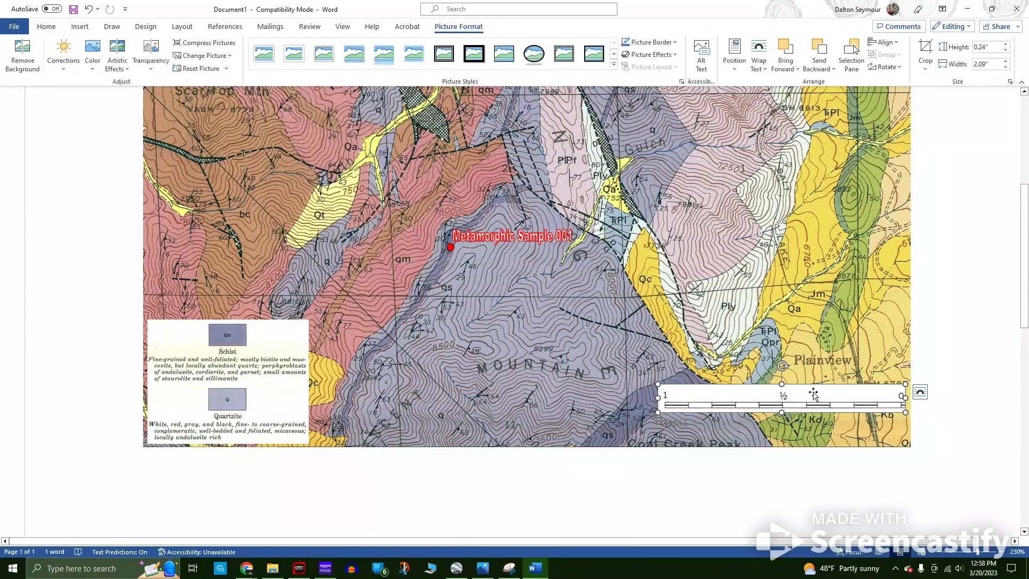
pyautogui.rightClick(814, 401)
pyautogui.press('Escape')
pyautogui.click(847, 417)
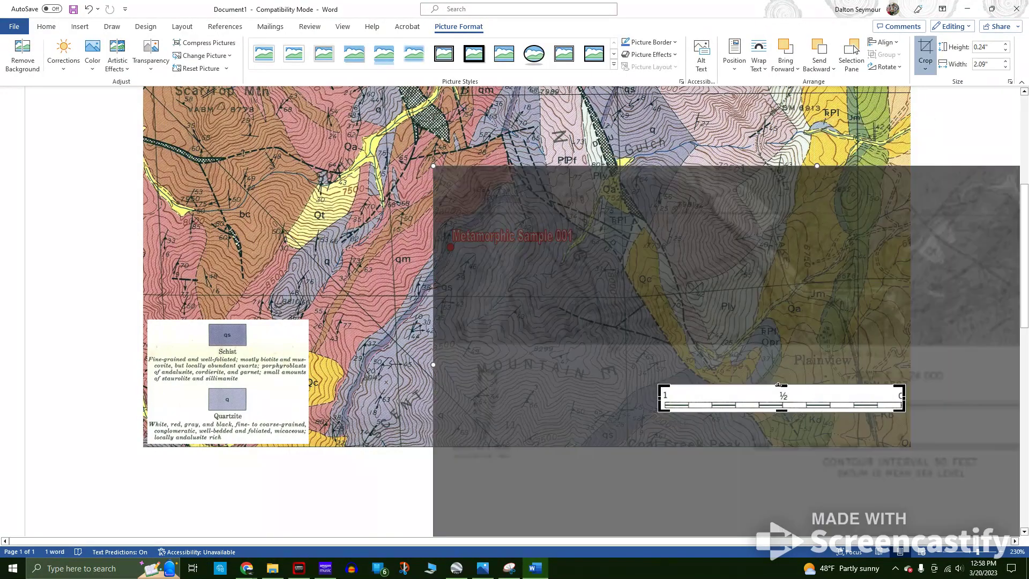
pyautogui.moveTo(779, 385); pyautogui.dragTo(787, 432)
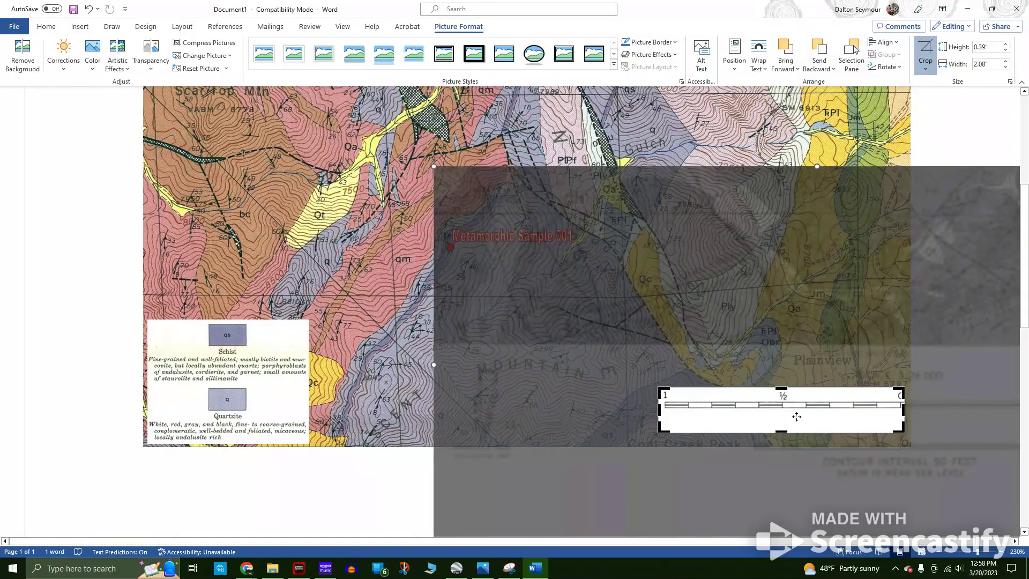
pyautogui.click(682, 474)
# - Lower the scale bar picture to just inside the map's bottom edge and place the MILE label beside its 1
pyautogui.scroll(-3, 678, 471)
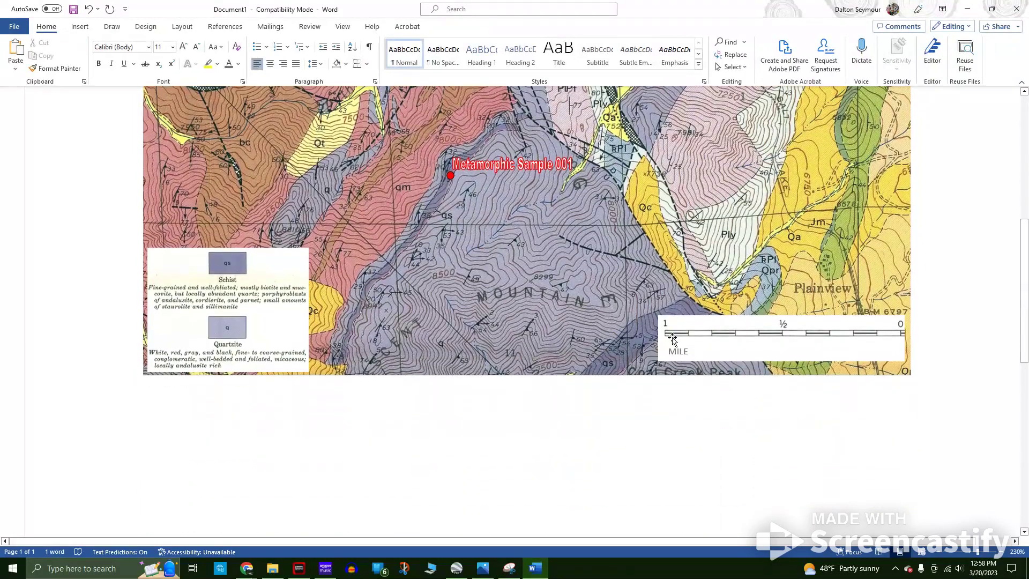
pyautogui.moveTo(726, 333); pyautogui.dragTo(728, 344)
pyautogui.moveTo(680, 367); pyautogui.dragTo(684, 348)
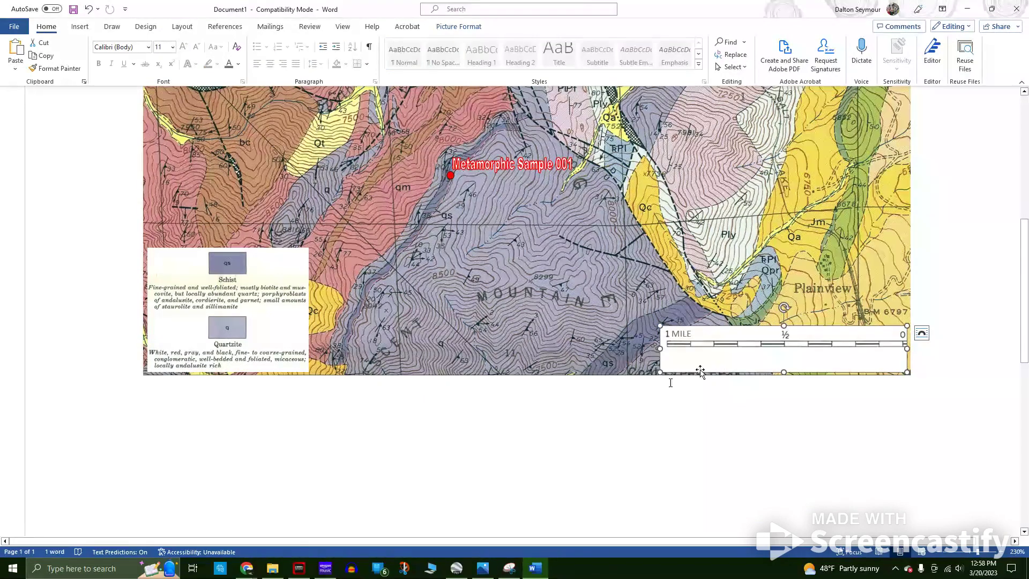
# - Draw a text box about 2.01 inches wide and 0.13 inch high in the white space beneath the scale bar
pyautogui.click(490, 322)
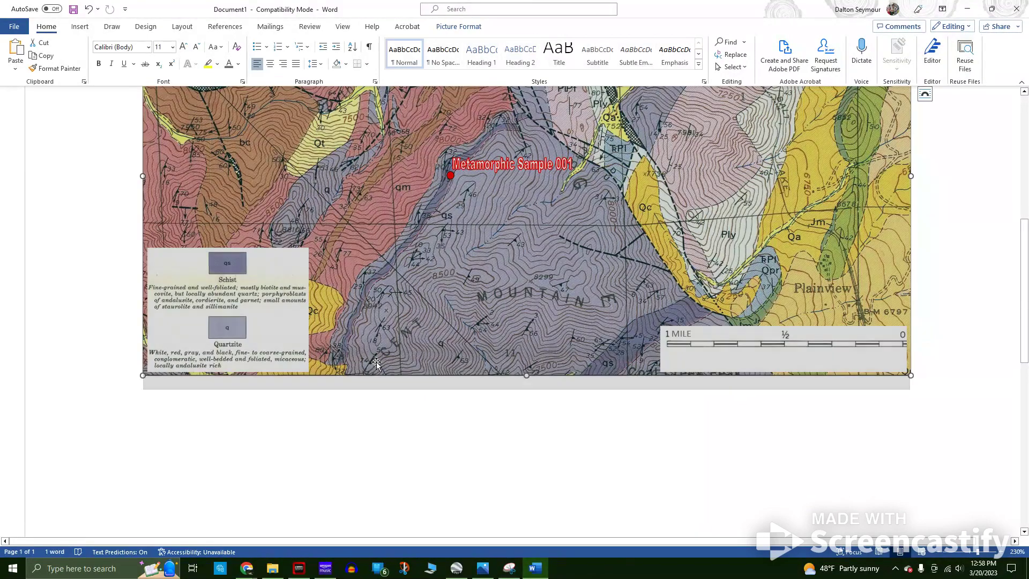
pyautogui.moveTo(377, 363); pyautogui.dragTo(376, 363)
pyautogui.click(80, 26)
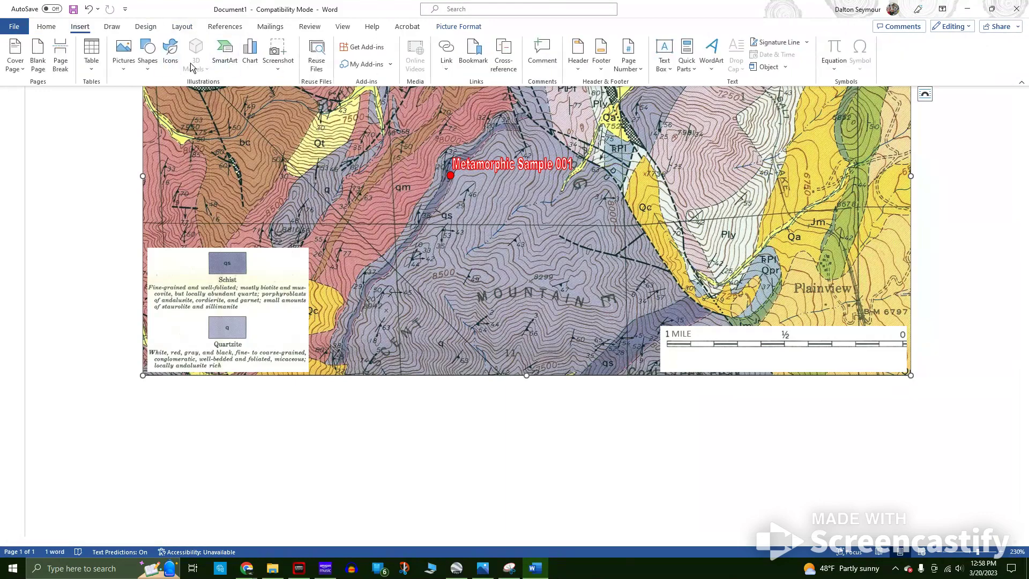
pyautogui.click(147, 51)
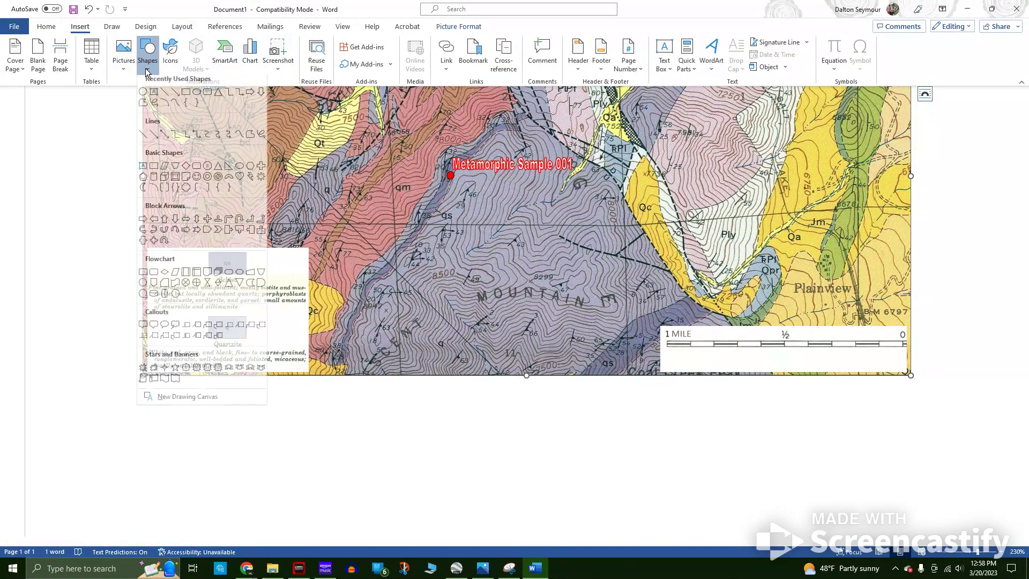
pyautogui.click(144, 99)
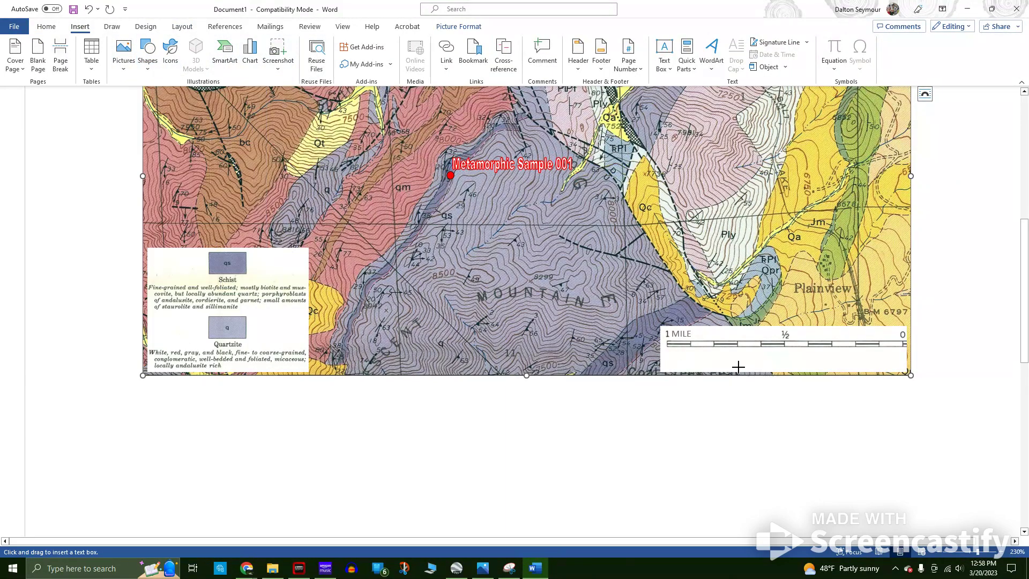
pyautogui.moveTo(665, 353); pyautogui.dragTo(905, 369)
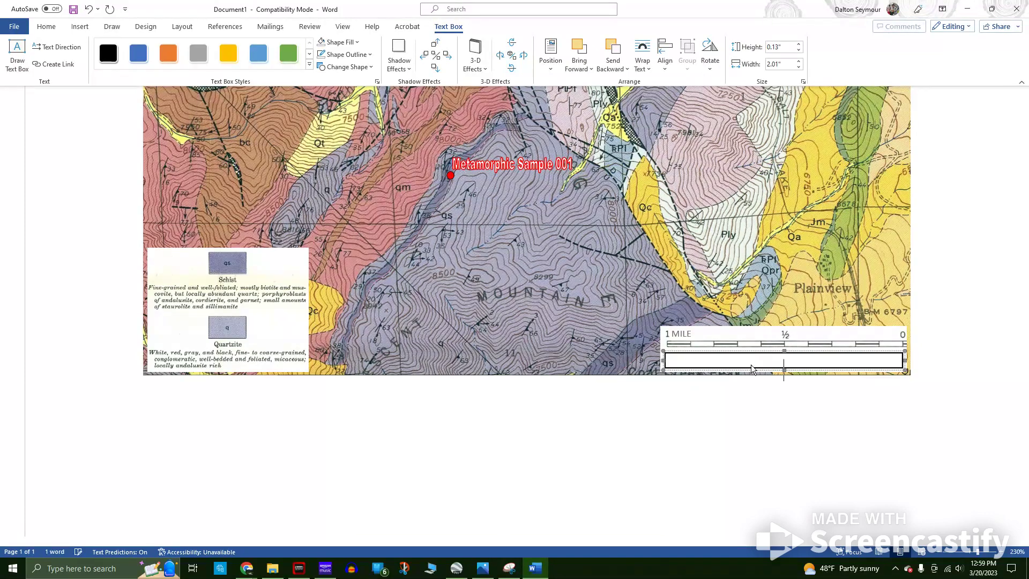
# - Enter "ELEVATION CONTOUR 50 FEET Datum sea level" in the text box and check the wording against the source map image
pyautogui.write('Scale 1:24,000000')
pyautogui.click(508, 570)
pyautogui.click(506, 572)
pyautogui.click(492, 571)
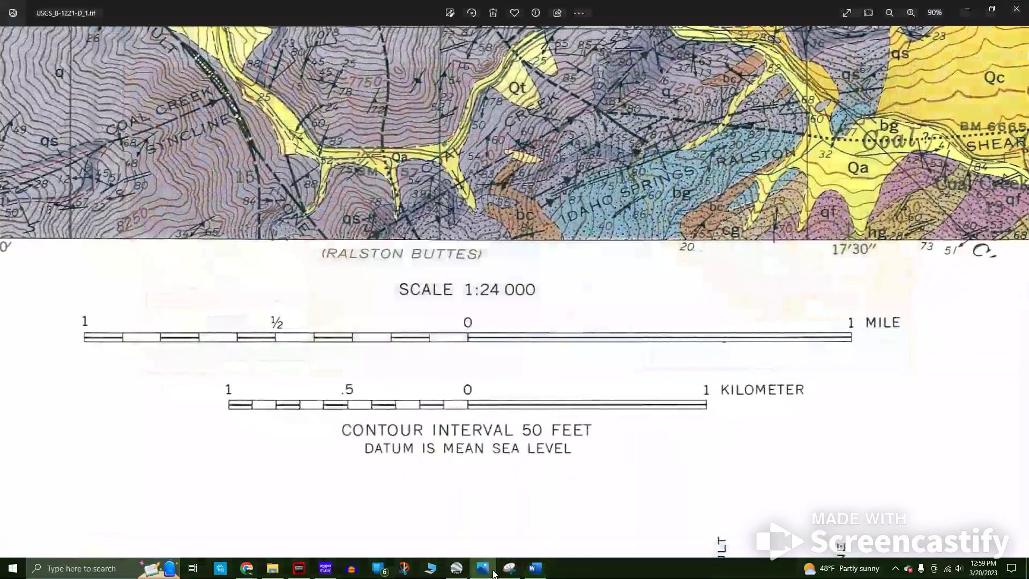
pyautogui.click(493, 572)
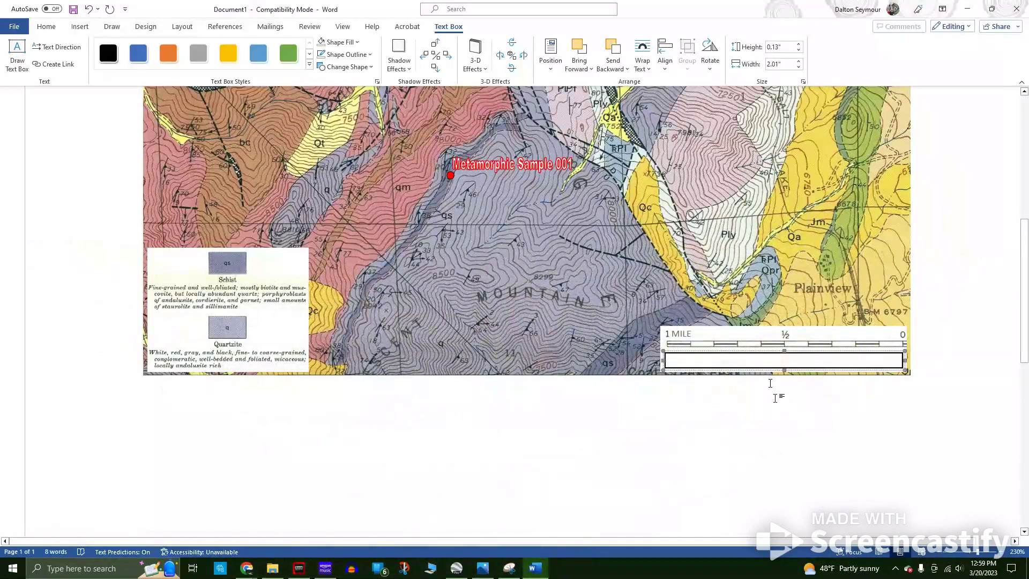
# - Enlarge the text box to about 2.96 by 1.18 inches over the map and rewrite its datum note as a second line, "DATUM IS MEAN SEA LEVEL"
pyautogui.moveTo(753, 365); pyautogui.dragTo(606, 273)
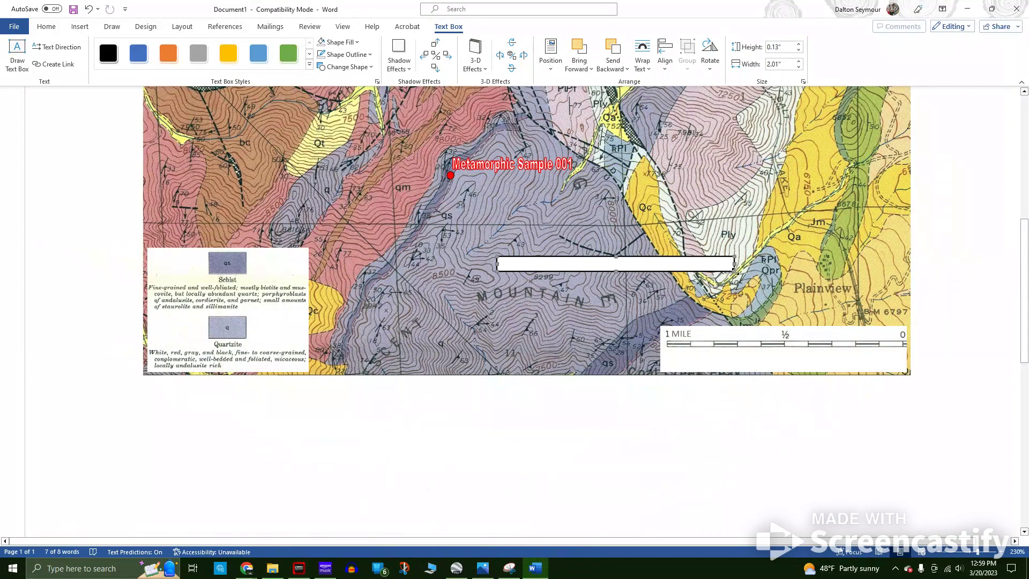
pyautogui.moveTo(735, 272); pyautogui.dragTo(848, 396)
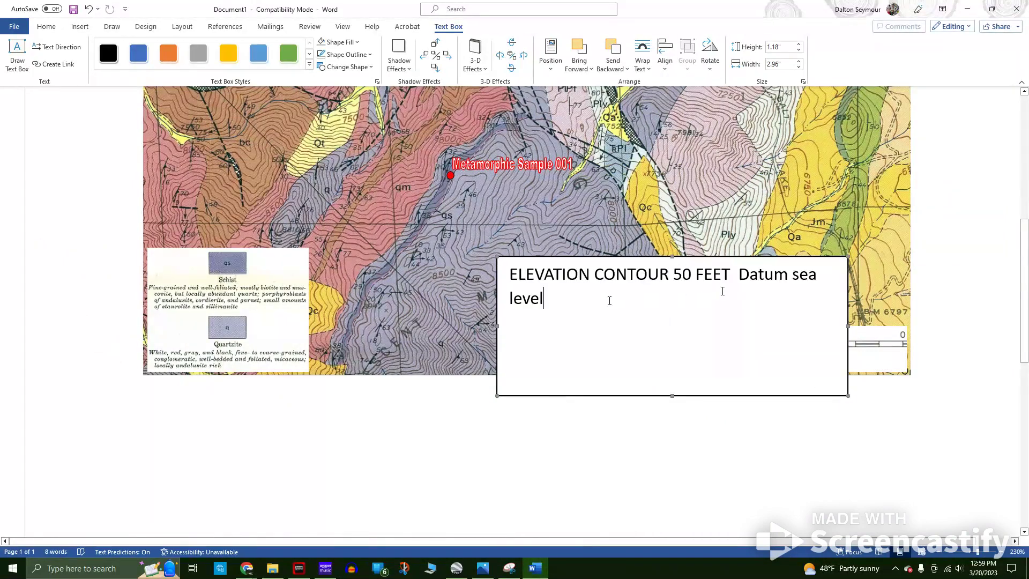
pyautogui.keyDown('shift'); pyautogui.click(750, 286); pyautogui.keyUp('shift')
pyautogui.keyDown('shift'); pyautogui.click(742, 285); pyautogui.keyUp('shift')
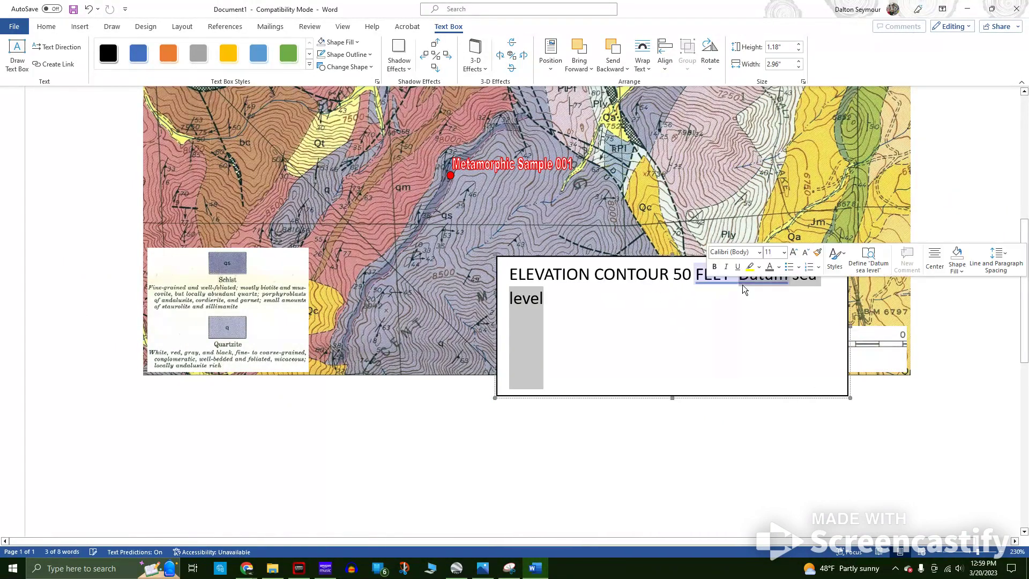
pyautogui.press('BackSpace')
pyautogui.press('Return')
pyautogui.write('d')
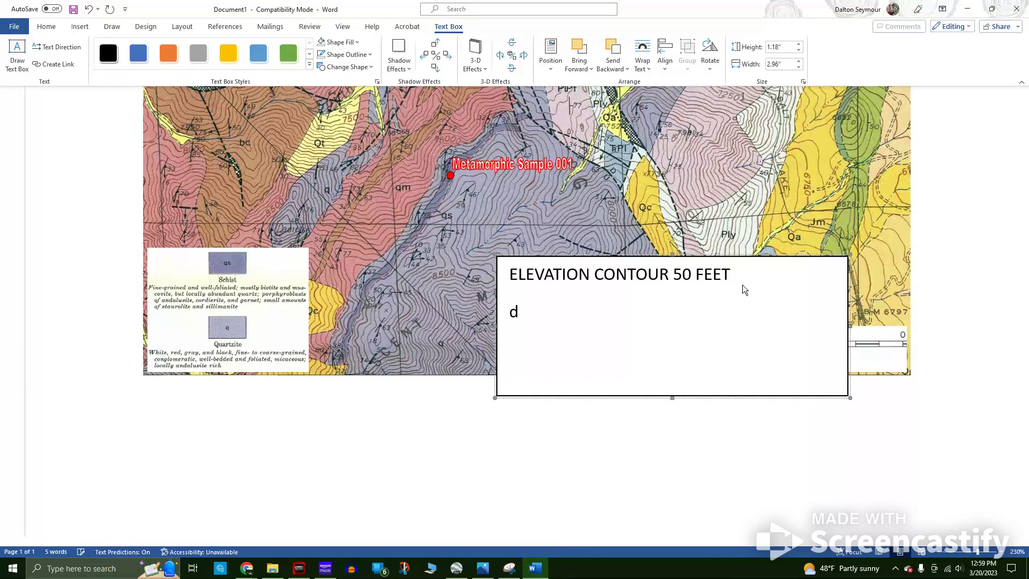
pyautogui.press('BackSpace')
pyautogui.press('BackSpace')
pyautogui.press('BackSpace')
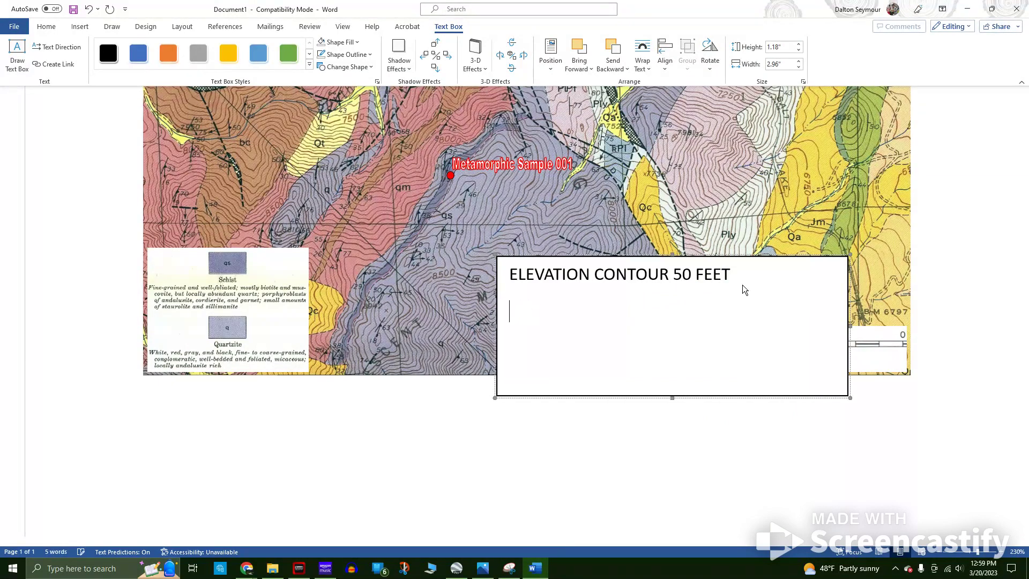
pyautogui.write('DATUM IS MEAN SE')
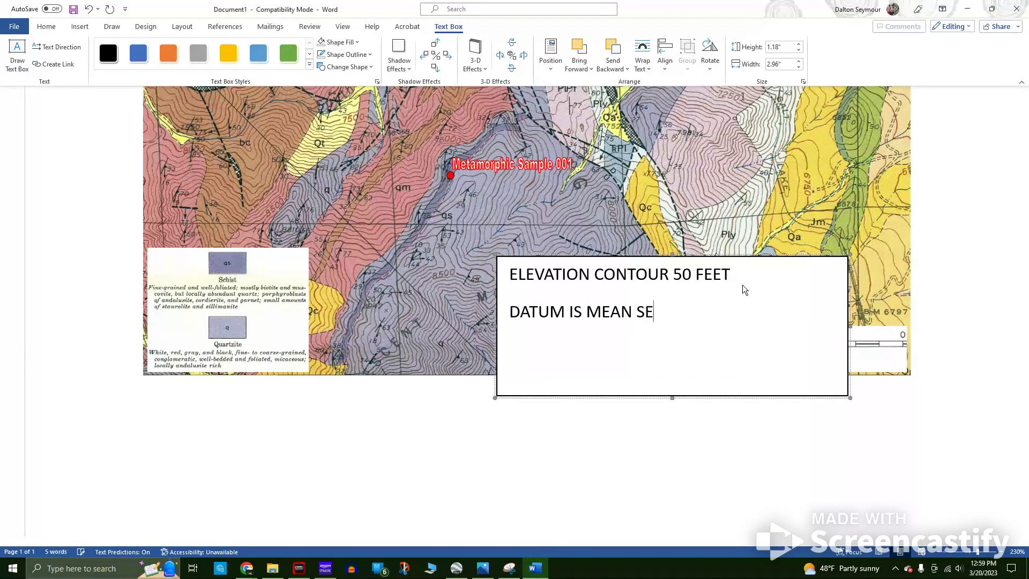
pyautogui.write('A LEVEL')
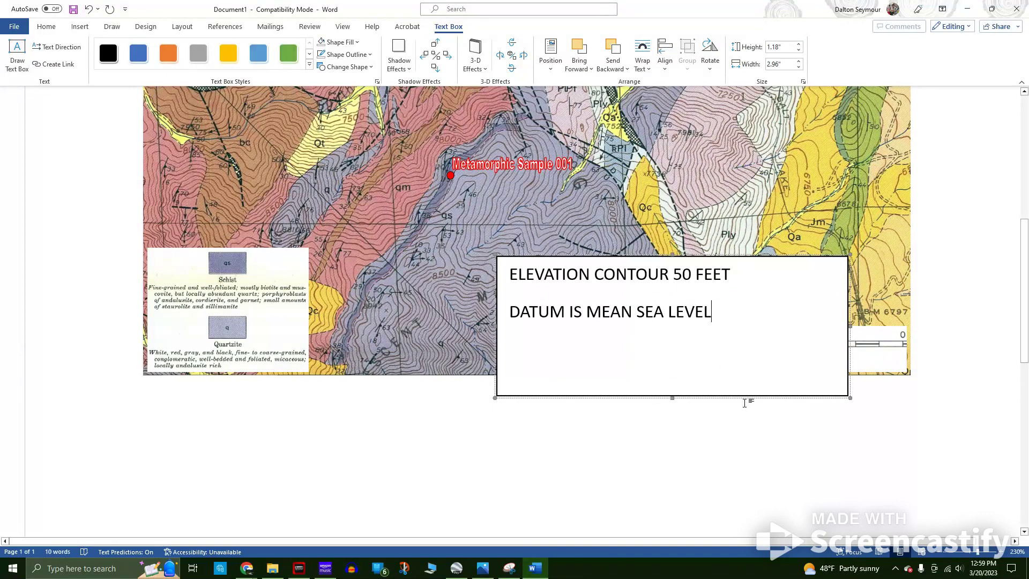
# - Set the contour and datum notes in the text box to Helvetica, size 6
pyautogui.hotkey('ctrl', 'a')
pyautogui.click(664, 324)
pyautogui.hotkey('ctrl', 'a')
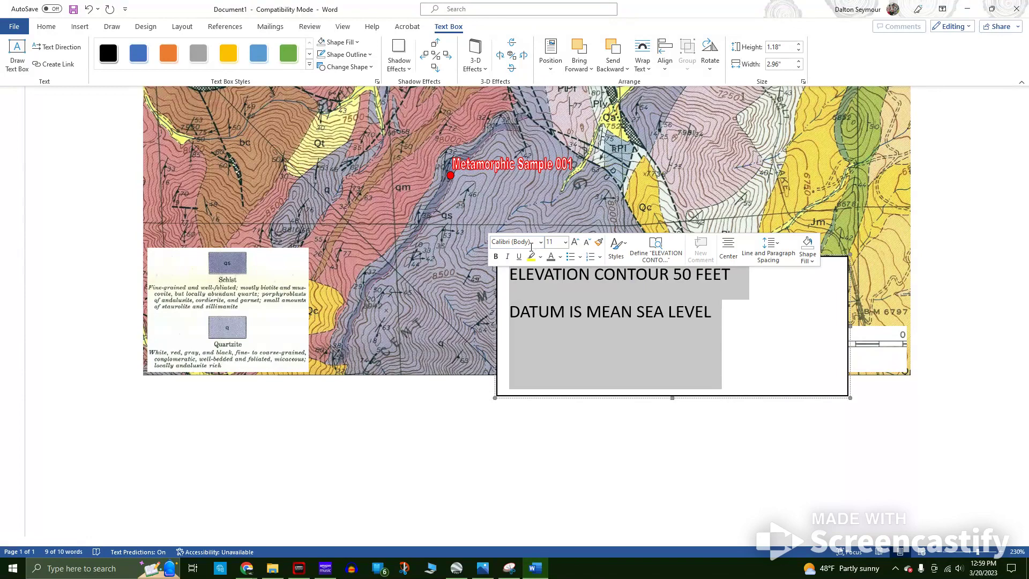
pyautogui.click(528, 242)
pyautogui.write('HELVETICA')
pyautogui.press('Tab')
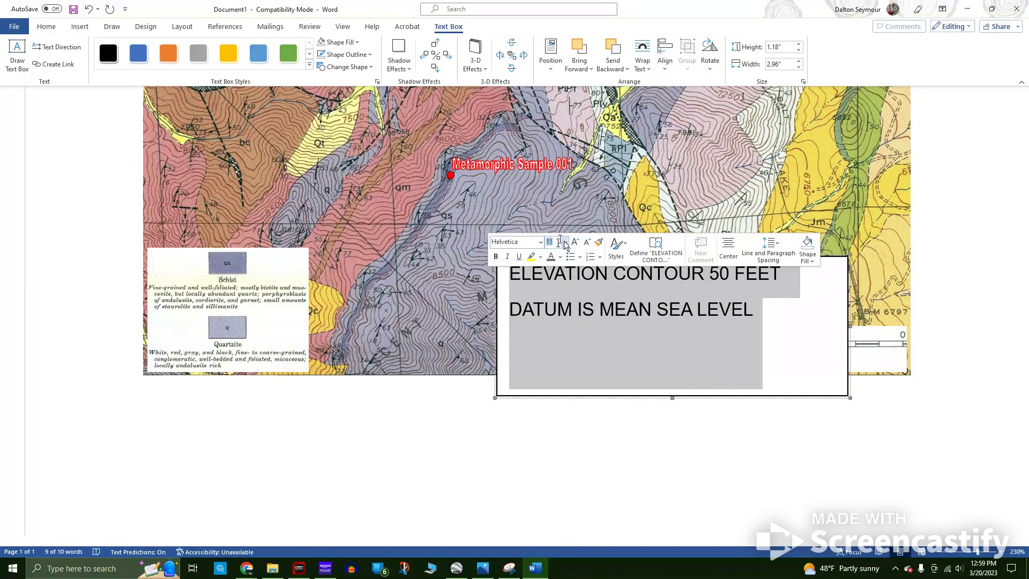
pyautogui.write('6')
pyautogui.press('Return')
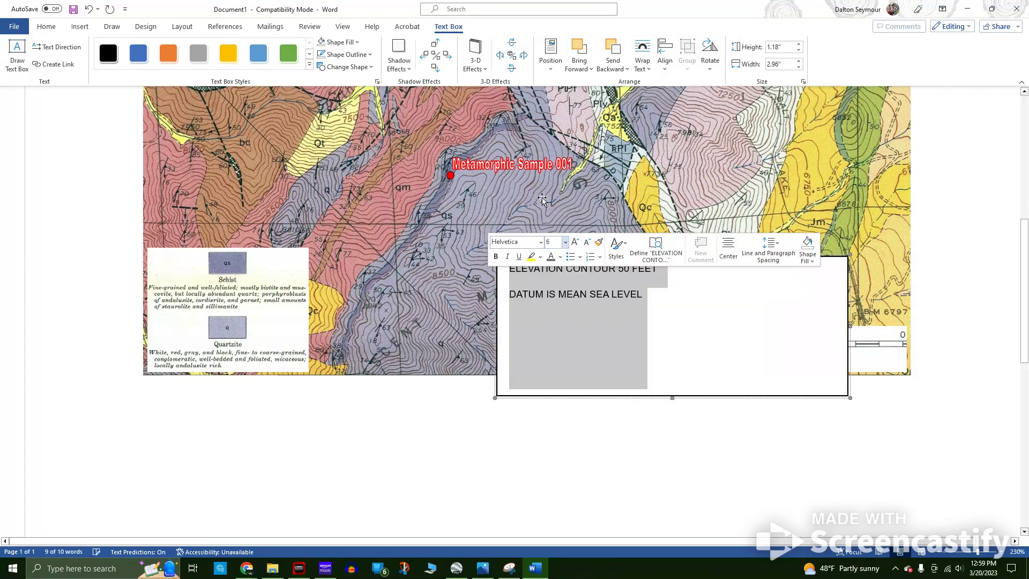
# - Remove the fill and the outline of the contour and datum text box
pyautogui.click(672, 424)
pyautogui.click(678, 368)
pyautogui.hotkey('ctrl', 'a')
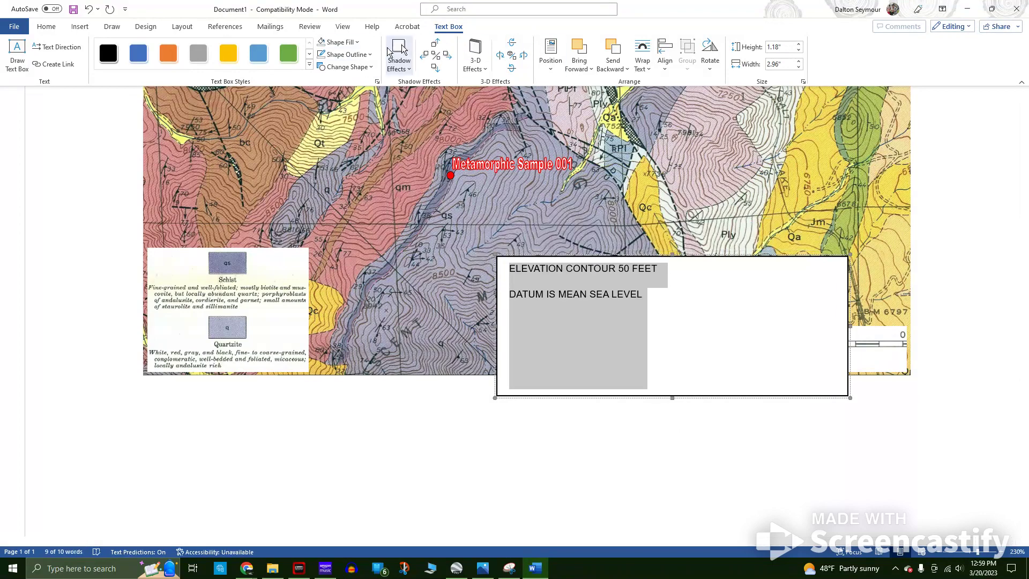
pyautogui.click(343, 41)
pyautogui.click(345, 160)
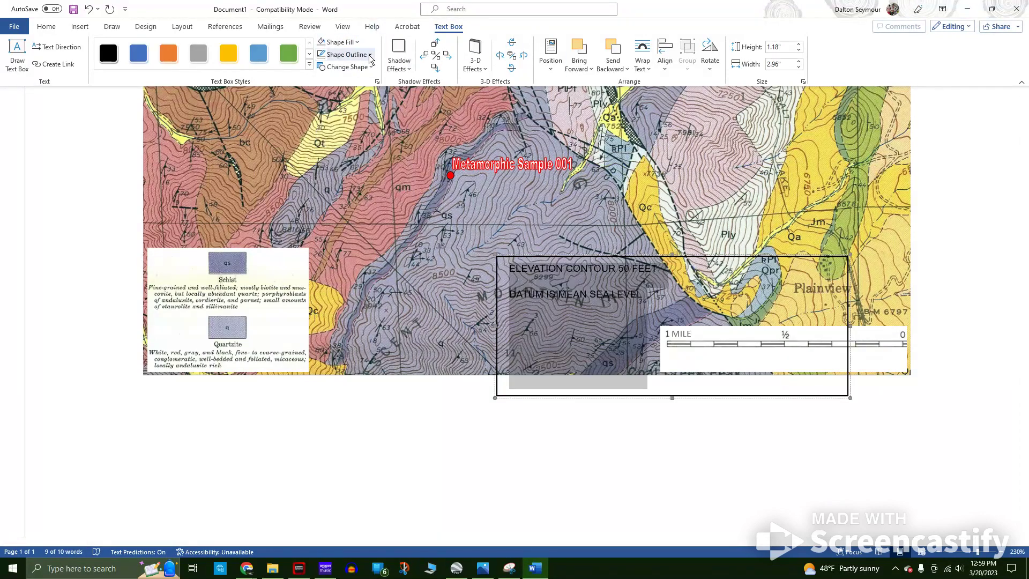
pyautogui.click(370, 54)
pyautogui.click(352, 169)
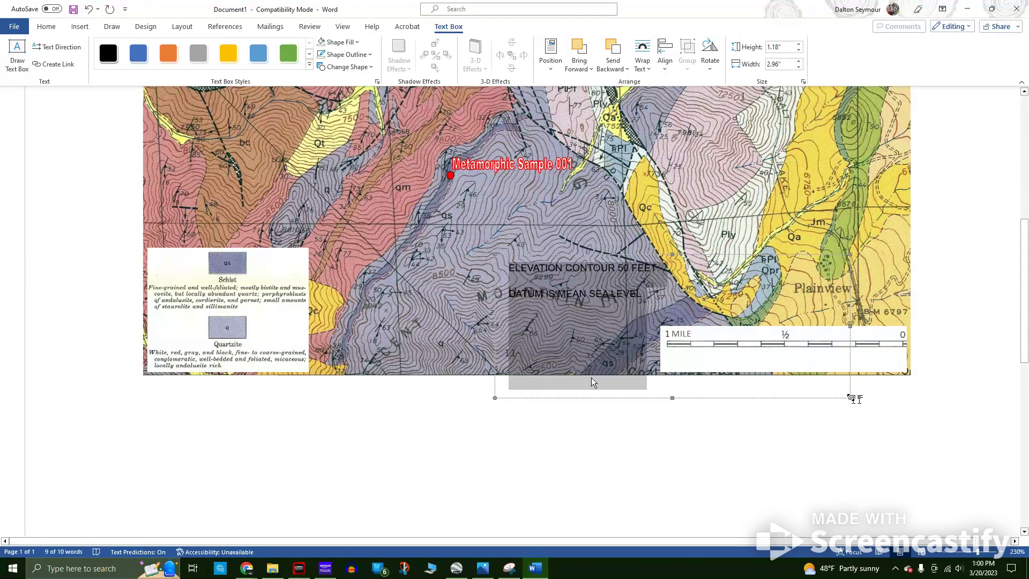
# - Shrink the notes text box to about 1.65 by 0.4 inches and move it onto the blank page below the map
pyautogui.moveTo(850, 398); pyautogui.dragTo(692, 301)
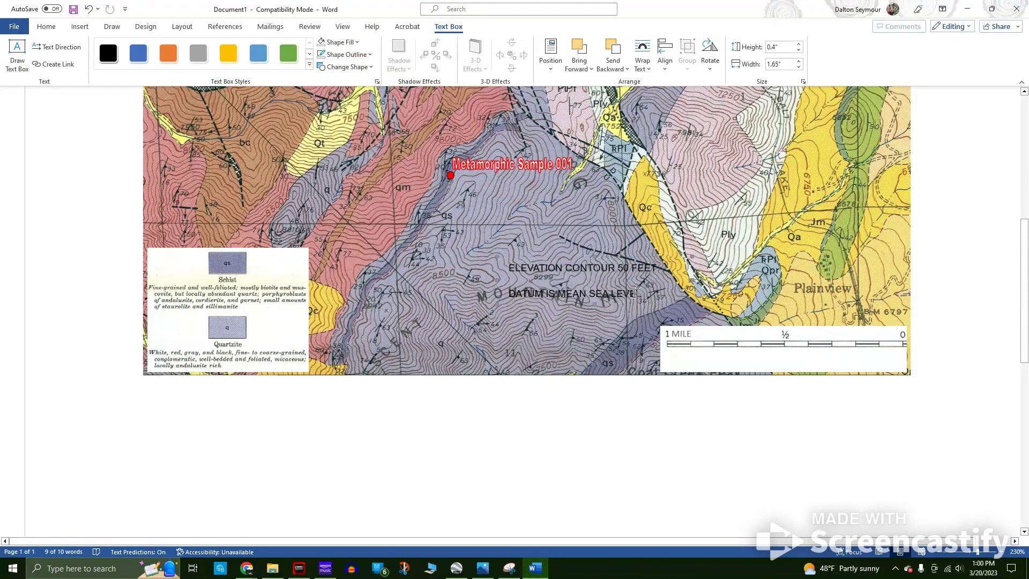
pyautogui.click(587, 295)
pyautogui.click(602, 325)
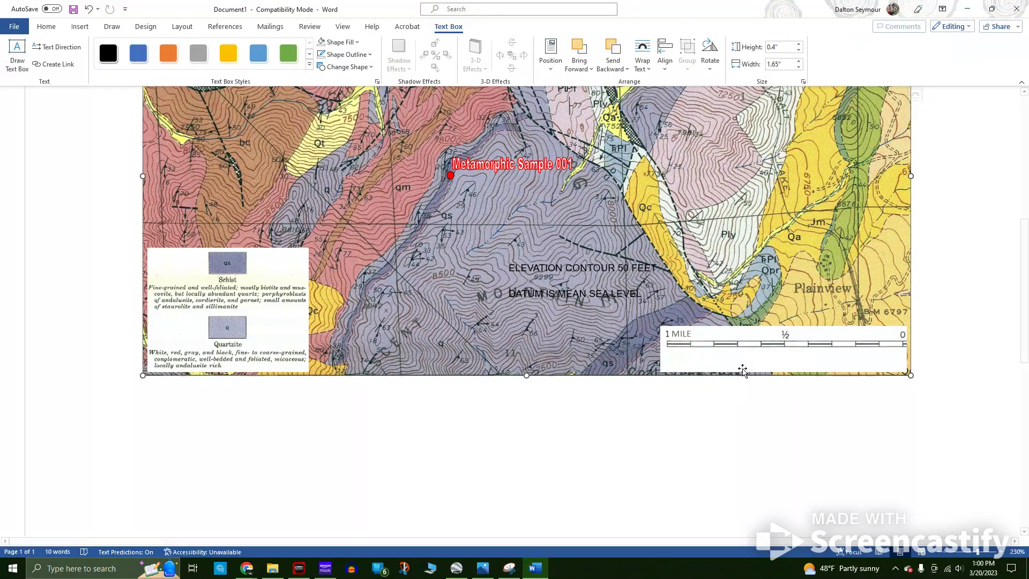
pyautogui.click(576, 281)
pyautogui.moveTo(575, 259); pyautogui.dragTo(621, 410)
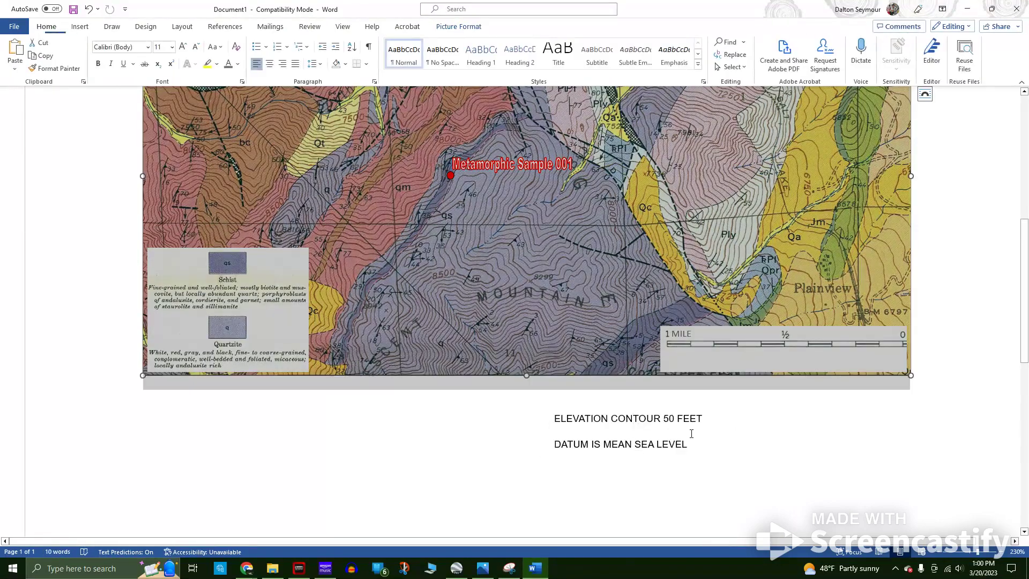
# - Widen the notes text box to about 3.06 inches and bring the datum note onto the contour note's line, separated by a gap
pyautogui.click(692, 433)
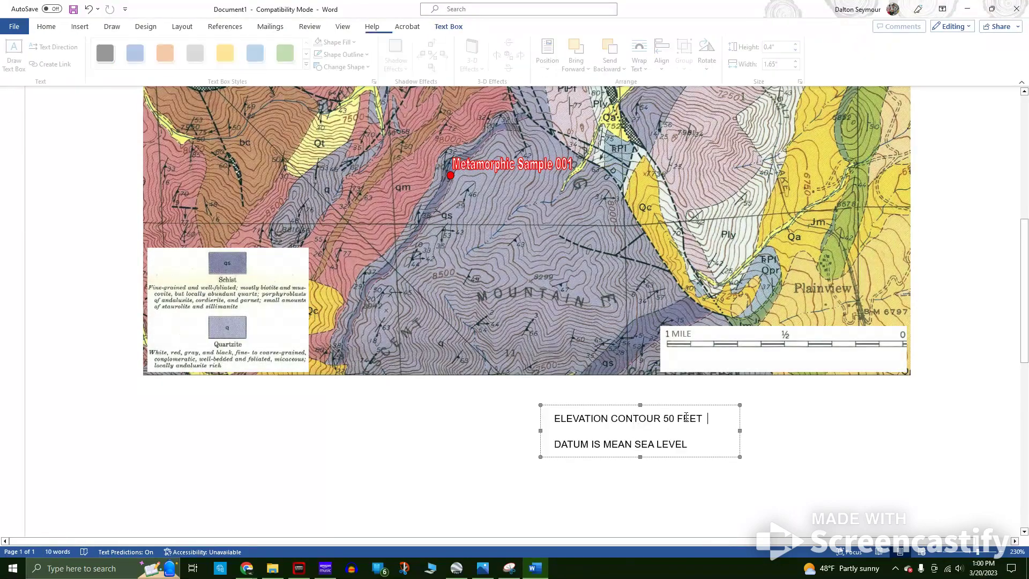
pyautogui.moveTo(740, 430); pyautogui.dragTo(906, 429)
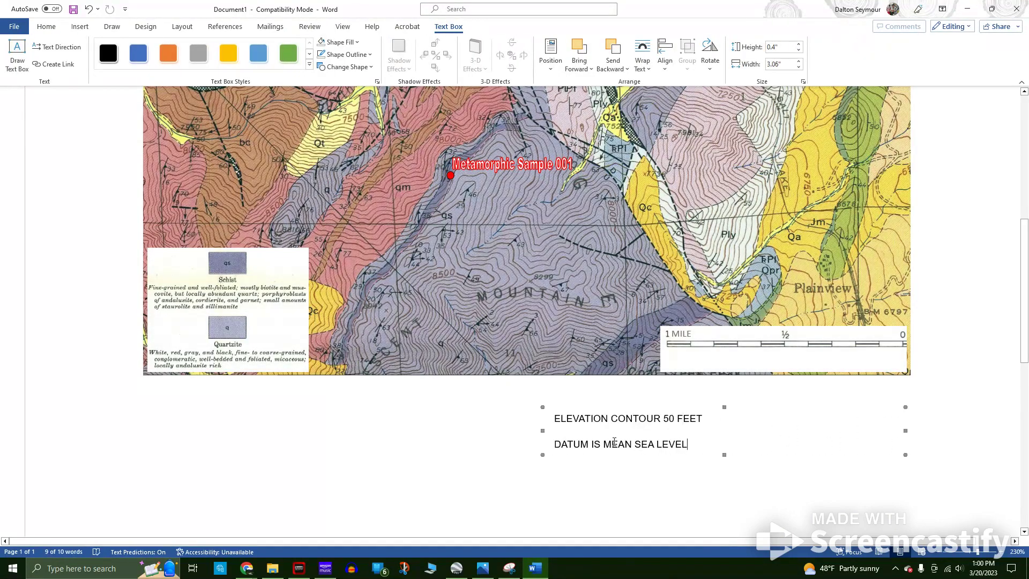
pyautogui.press('BackSpace')
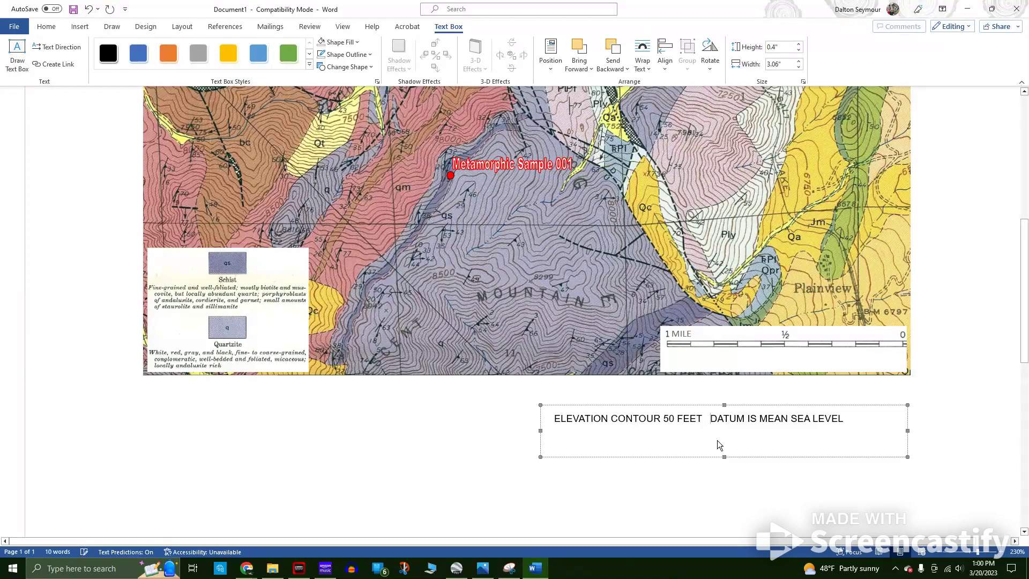
pyautogui.click(756, 445)
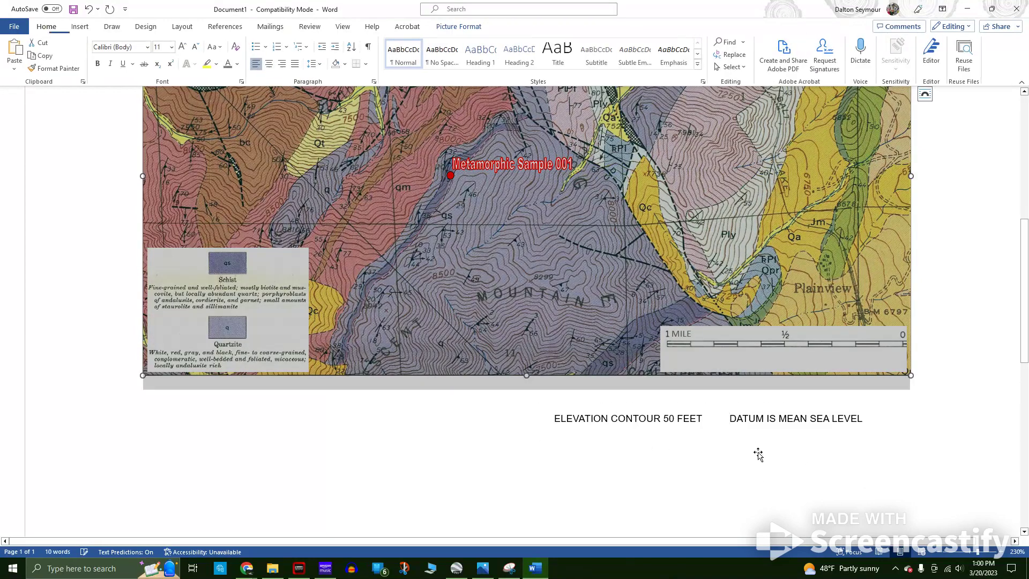
# - Shrink the contour and datum notes text box from its lower corner and set its text to size 5
pyautogui.click(538, 459)
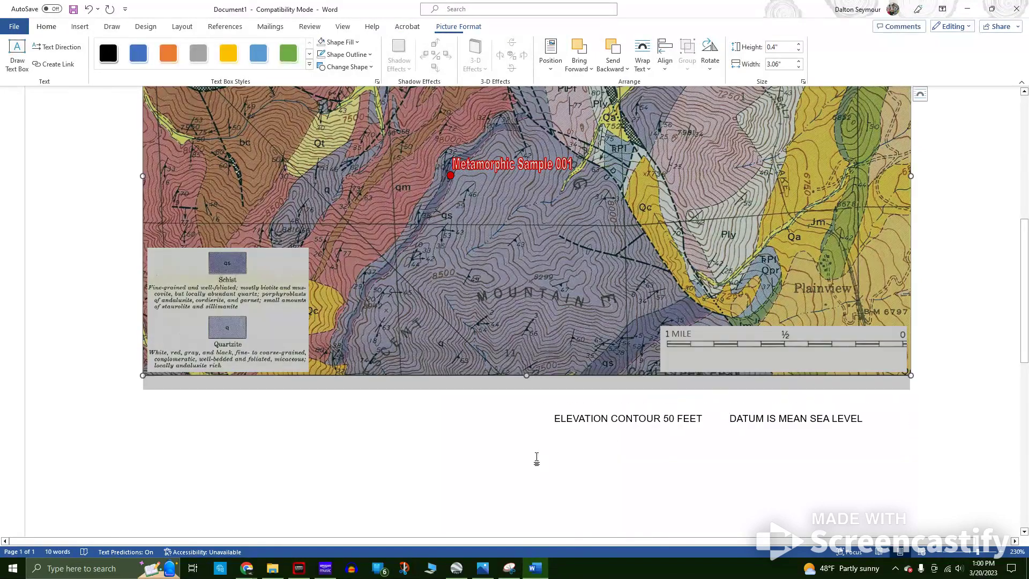
pyautogui.click(543, 427)
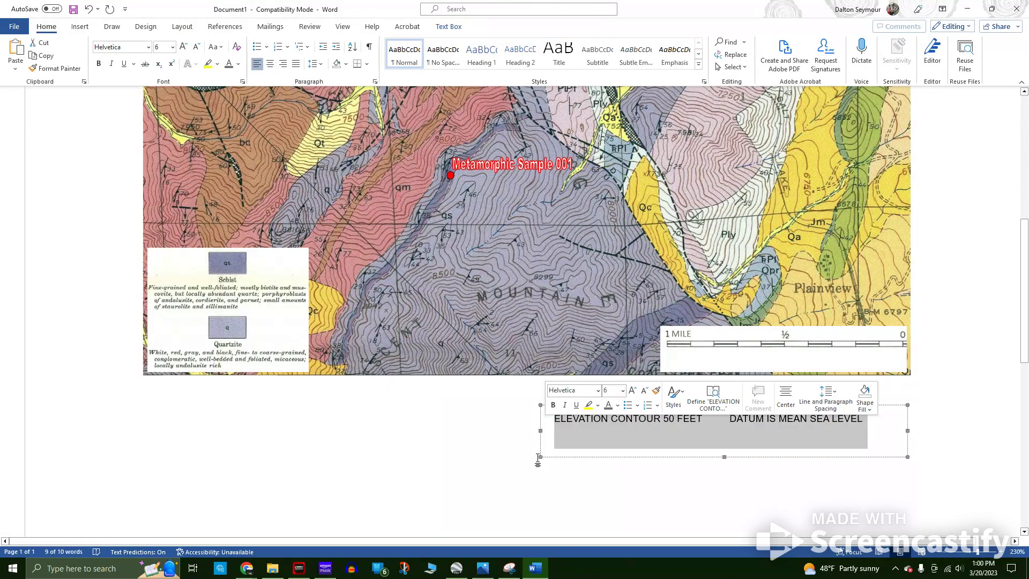
pyautogui.moveTo(539, 456); pyautogui.dragTo(589, 438)
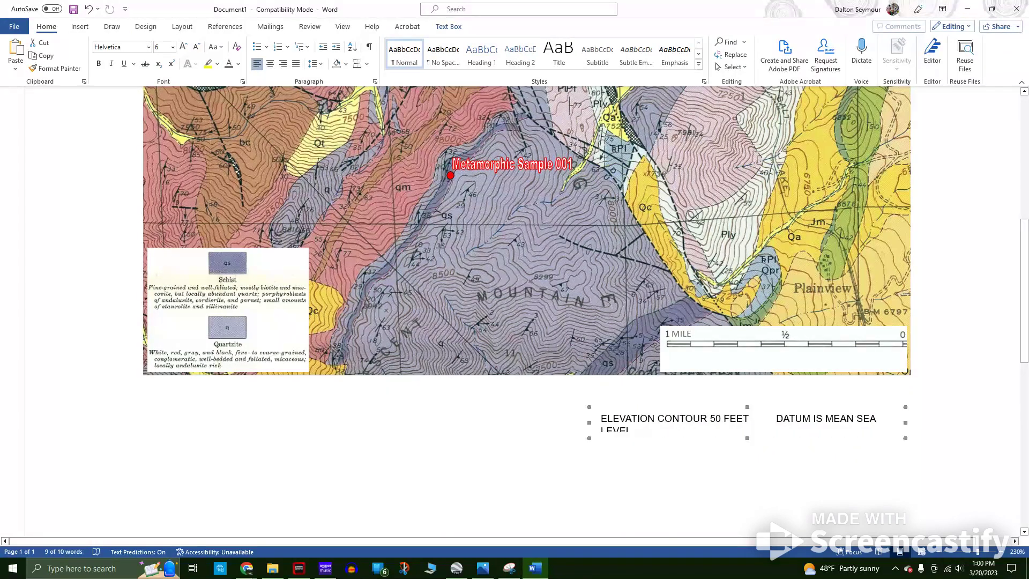
pyautogui.tripleClick(604, 419)
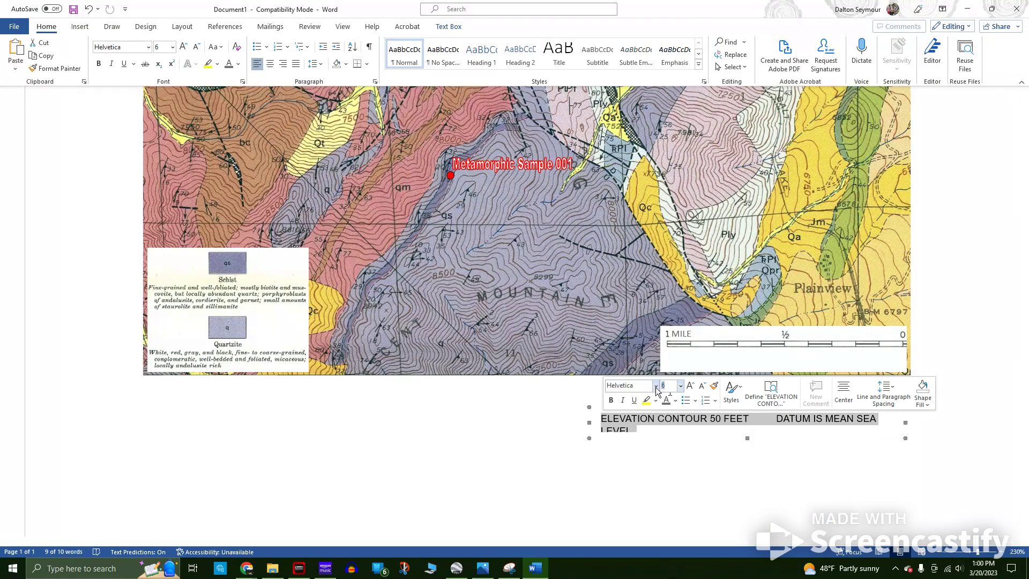
pyautogui.write('5')
pyautogui.press('Return')
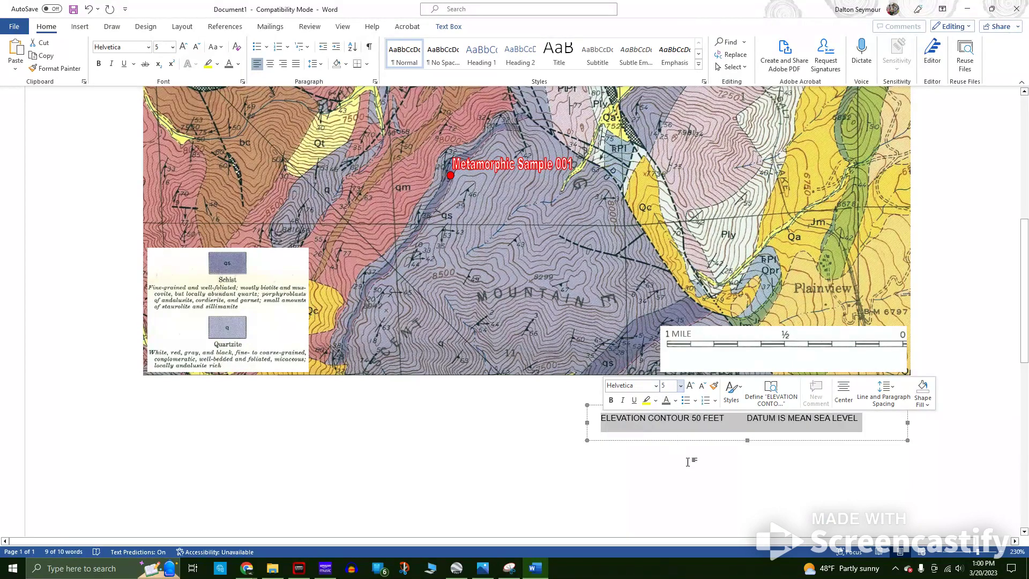
# - Move the contour and datum notes text box up onto the white area beneath the mile scale bar
pyautogui.moveTo(767, 441); pyautogui.dragTo(808, 389)
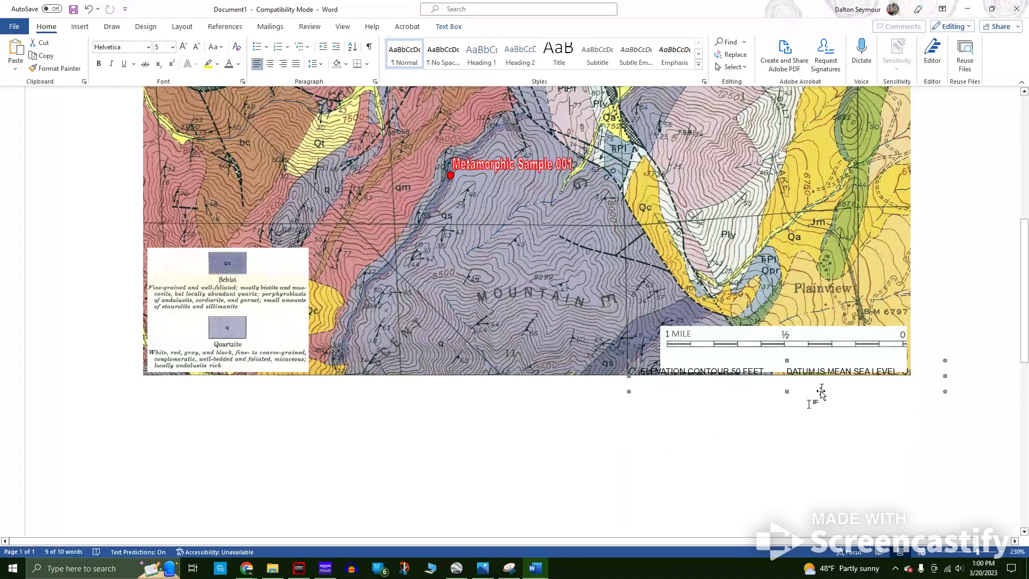
pyautogui.click(798, 362)
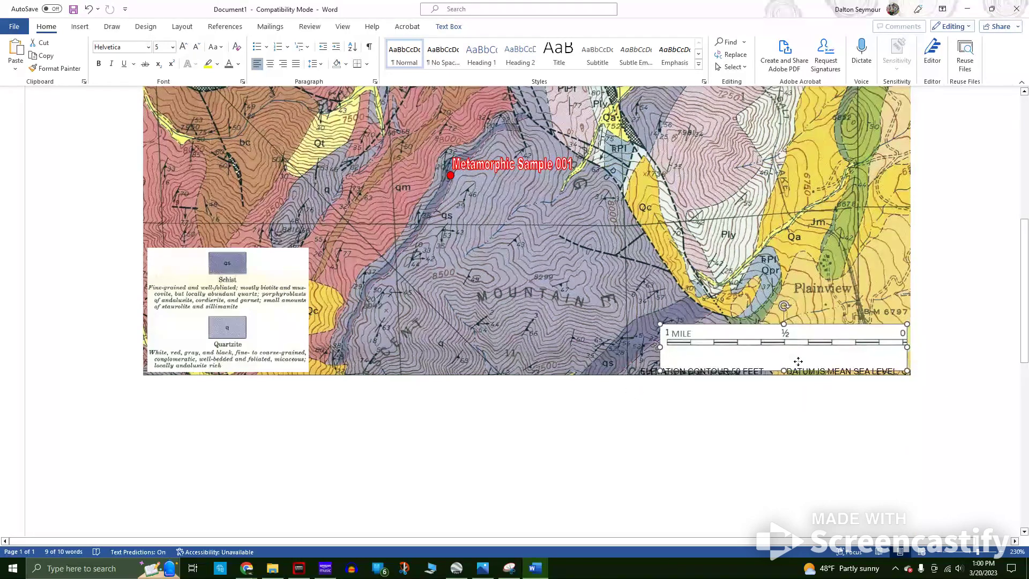
pyautogui.click(864, 394)
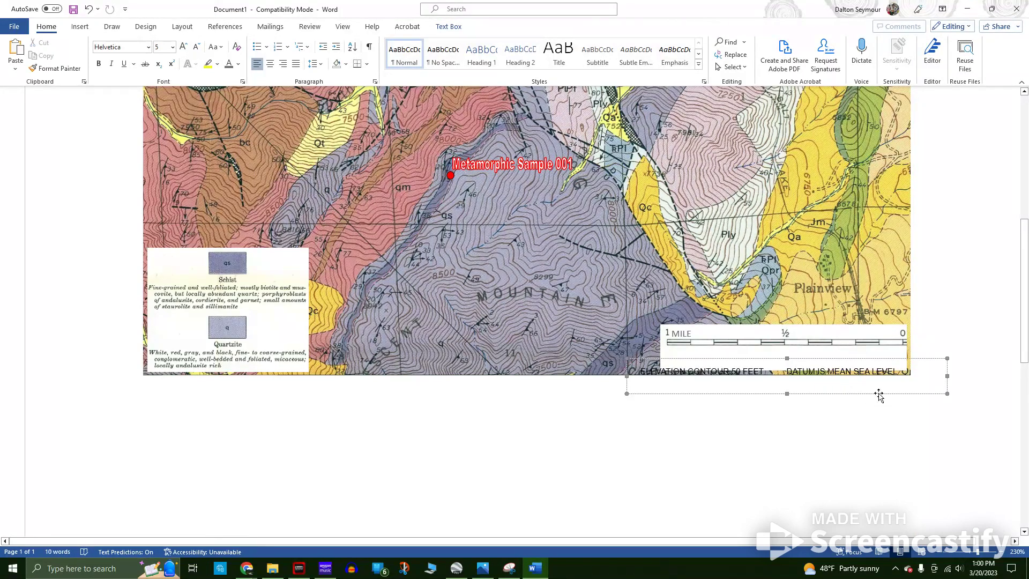
pyautogui.moveTo(879, 395); pyautogui.dragTo(883, 385)
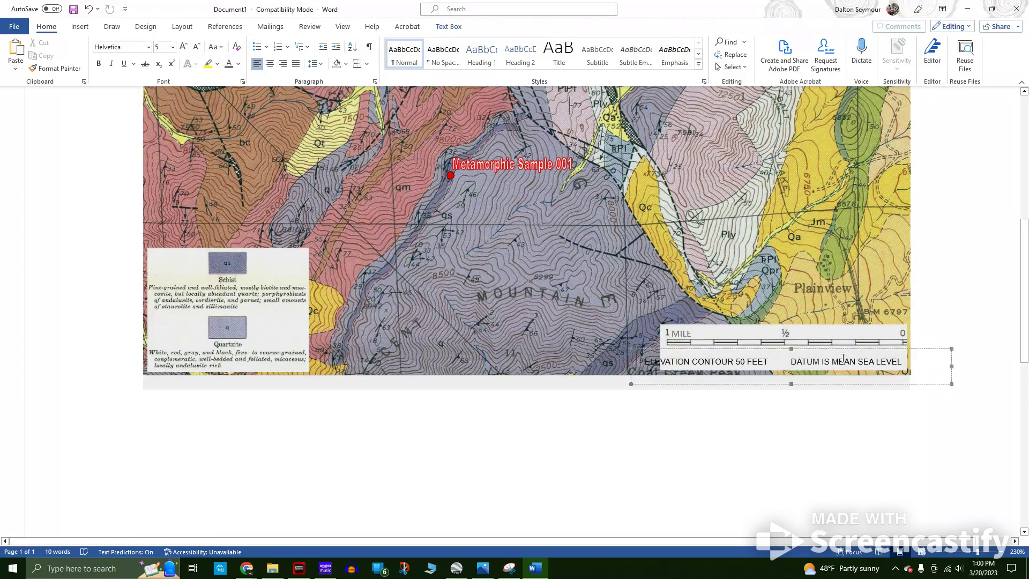
# - Narrow the gap between the contour note and the datum note by deleting four spaces
pyautogui.click(791, 364)
pyautogui.press('BackSpace')
pyautogui.press('BackSpace')
pyautogui.press('BackSpace')
pyautogui.press('BackSpace')
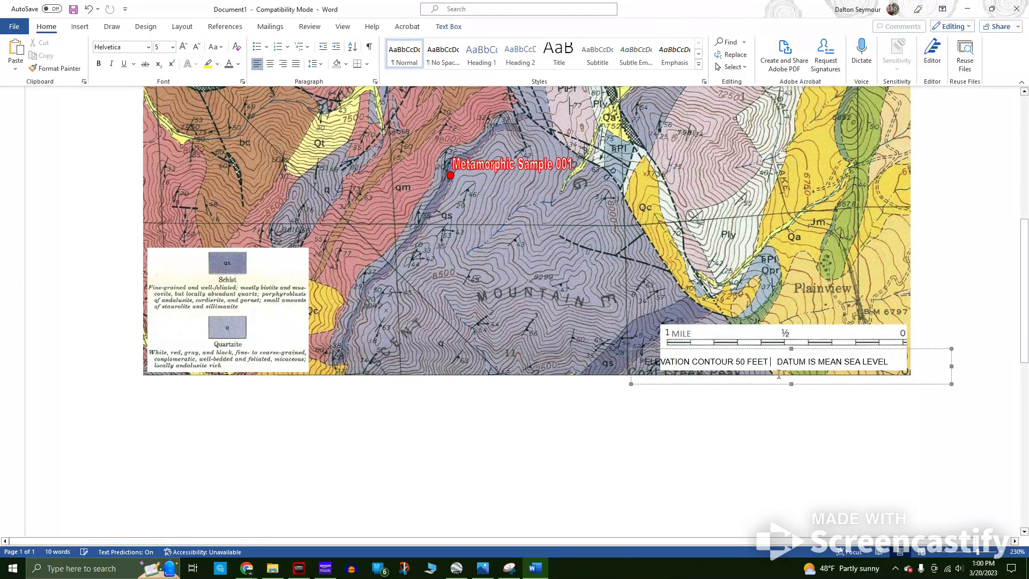
# - Reposition the notes text box so both notes fit inside the white background directly under the mile scale bar
pyautogui.click(766, 376)
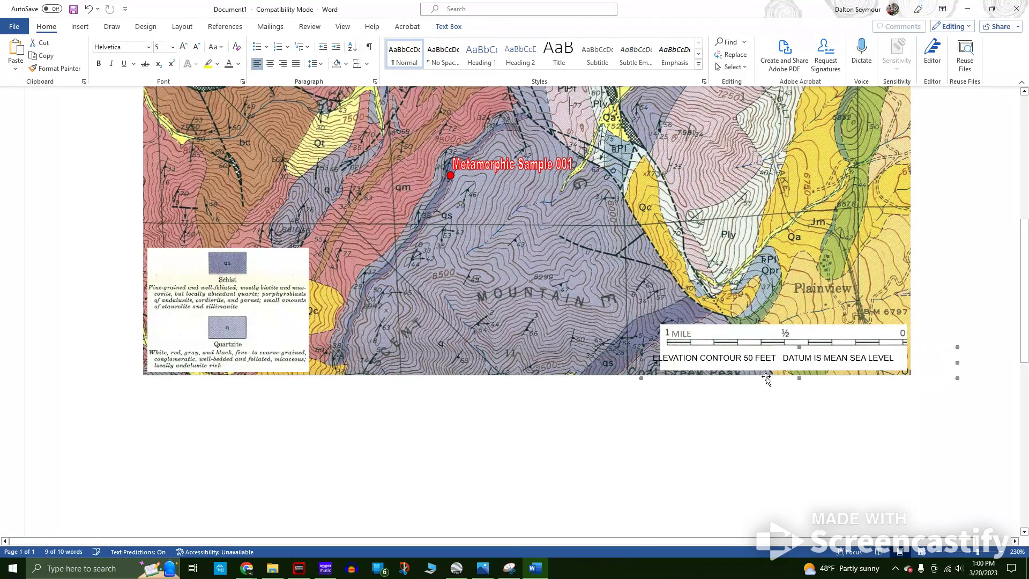
pyautogui.moveTo(767, 379); pyautogui.dragTo(786, 378)
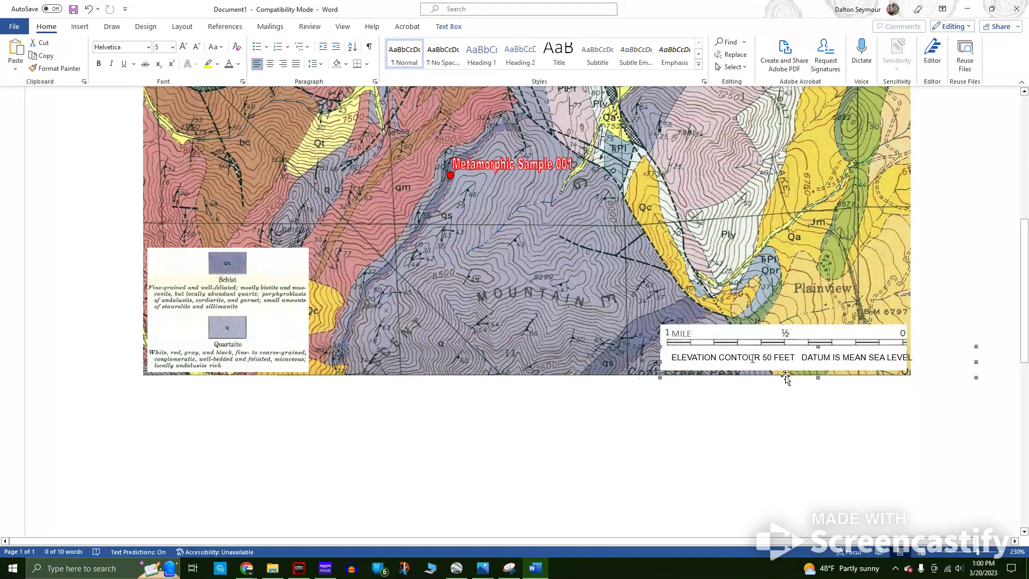
pyautogui.click(712, 378)
pyautogui.moveTo(712, 378); pyautogui.dragTo(713, 380)
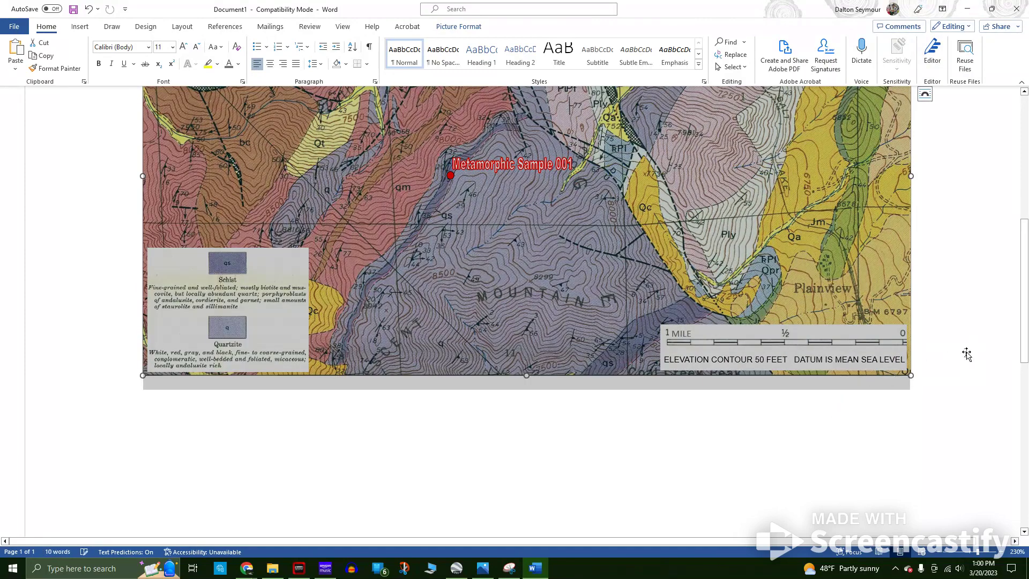
pyautogui.click(964, 349)
pyautogui.click(841, 440)
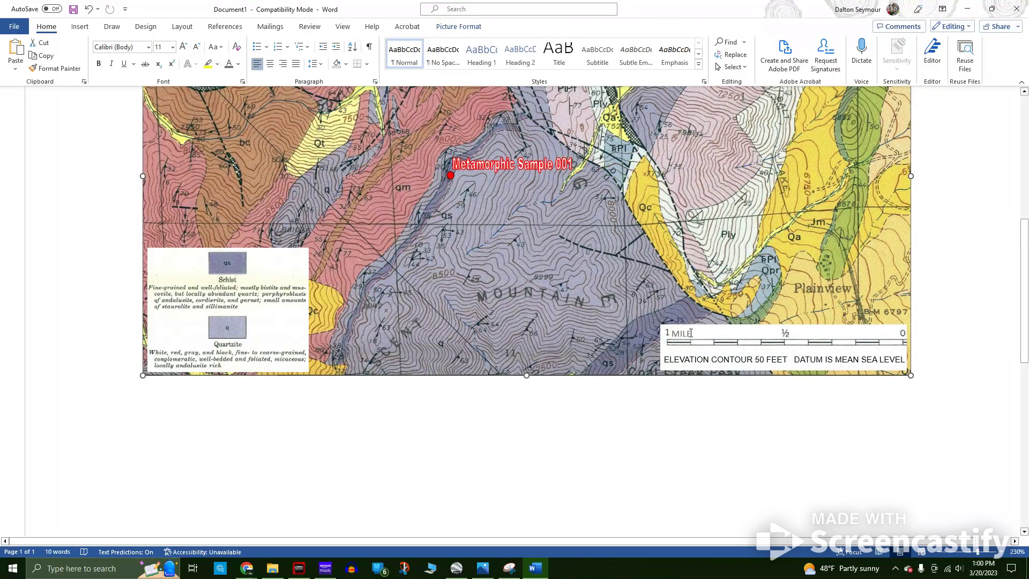
# - Nudge the scale bar picture so it lines up with its 1 MILE label and the notes below
pyautogui.click(690, 347)
pyautogui.click(691, 347)
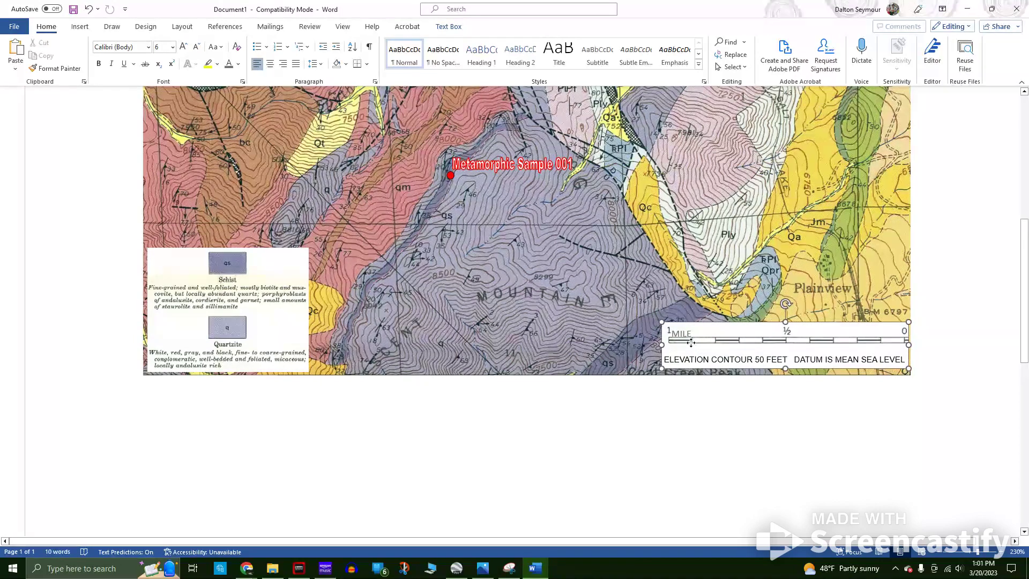
pyautogui.click(756, 453)
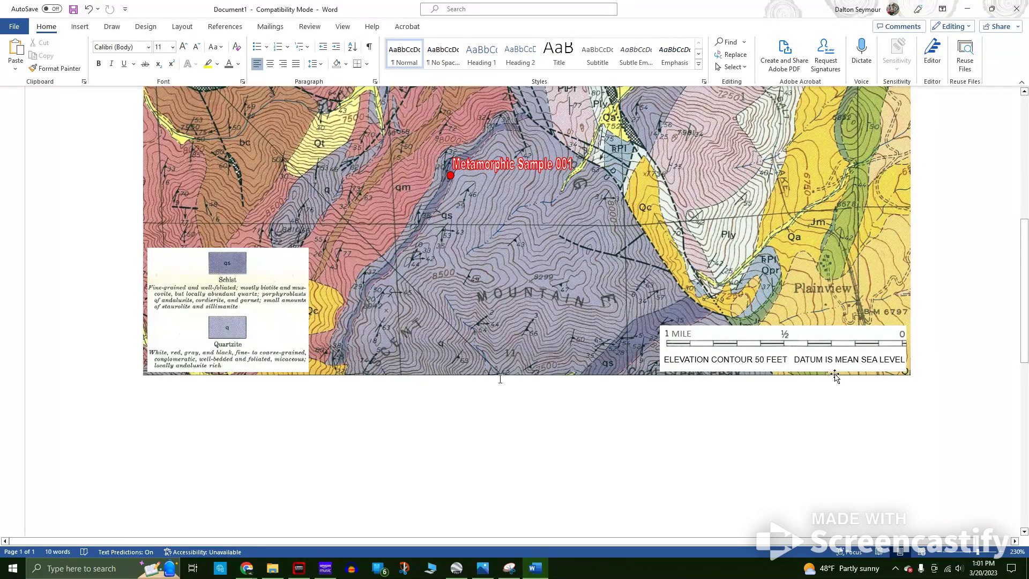
# - Set the outline weight of the Metamorphic Sample 001 label to ¼ pt
pyautogui.scroll(3, 835, 377)
pyautogui.scroll(-2, 553, 372)
pyautogui.scroll(2, 600, 353)
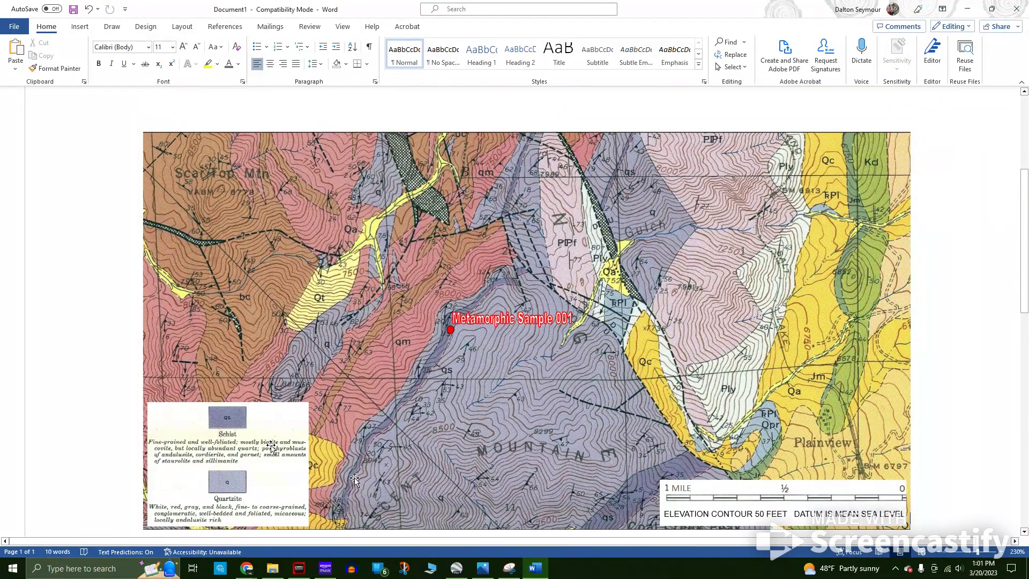
pyautogui.click(487, 326)
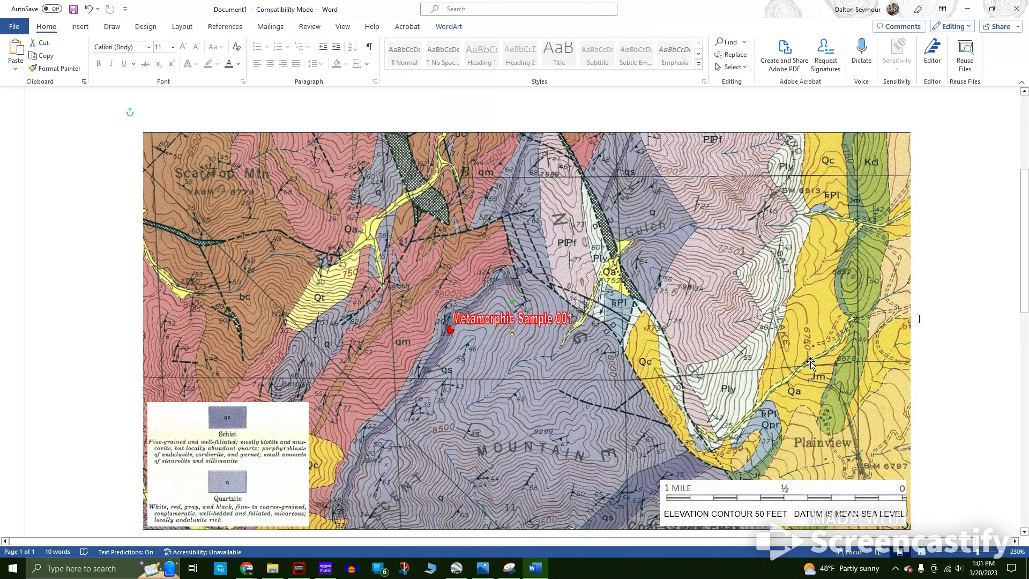
pyautogui.click(444, 31)
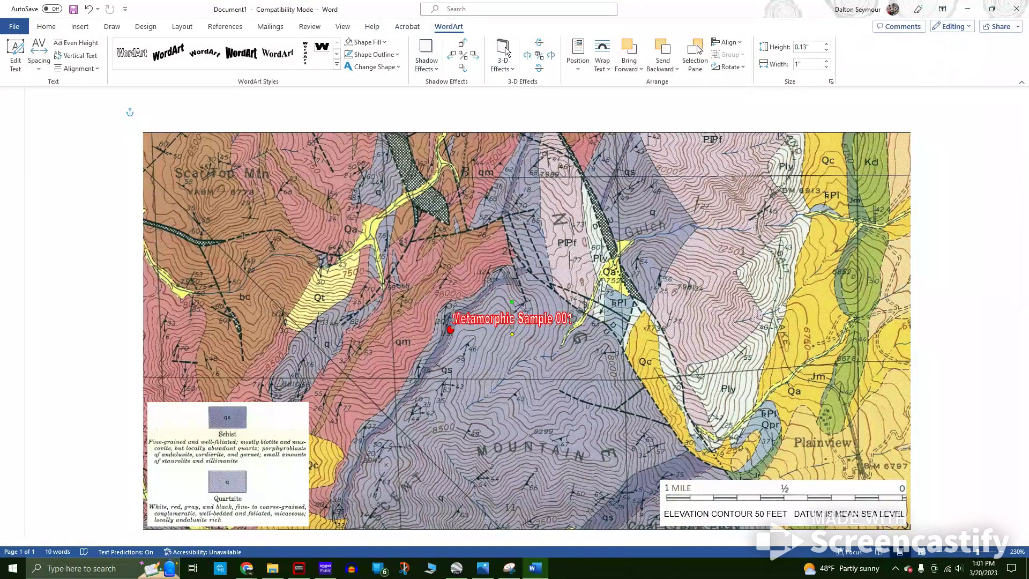
pyautogui.click(388, 55)
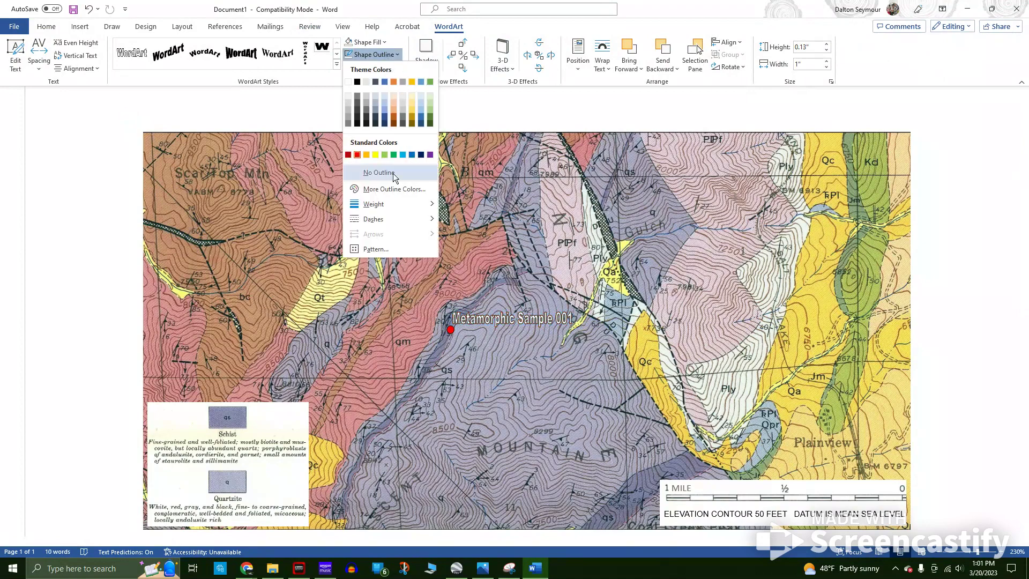
pyautogui.moveTo(375, 204)
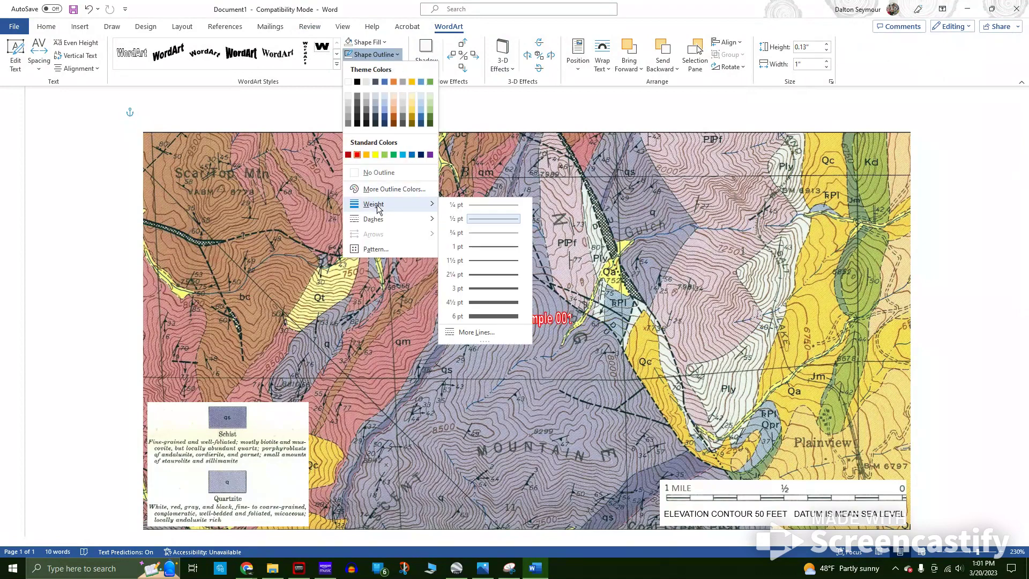
pyautogui.click(474, 206)
pyautogui.click(947, 352)
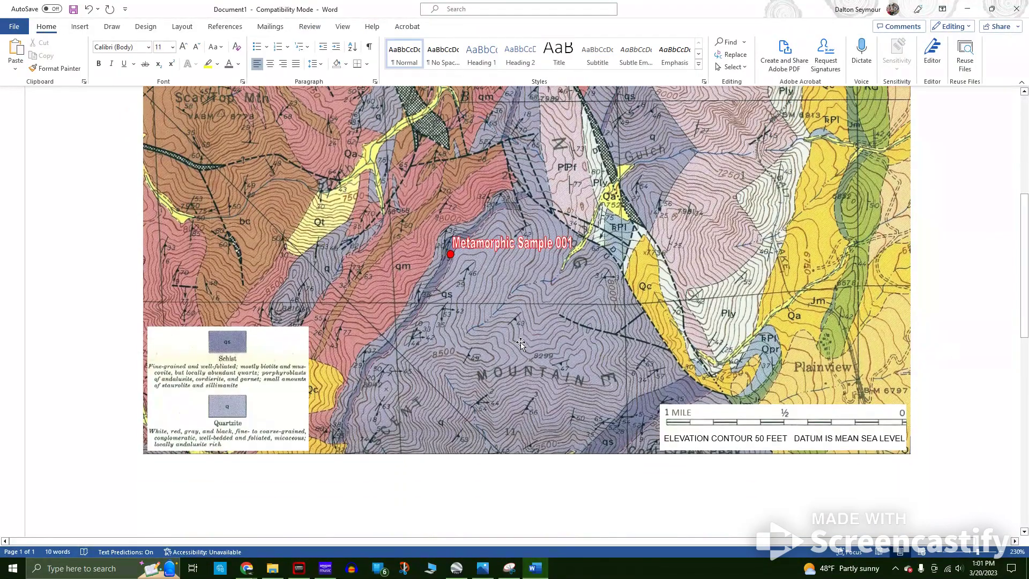
# - Change the font colour of the contour and datum notes from black to grey, matching the 1 MILE label
pyautogui.keyDown('ctrl'); pyautogui.scroll(-4, 527, 345); pyautogui.keyUp('ctrl')
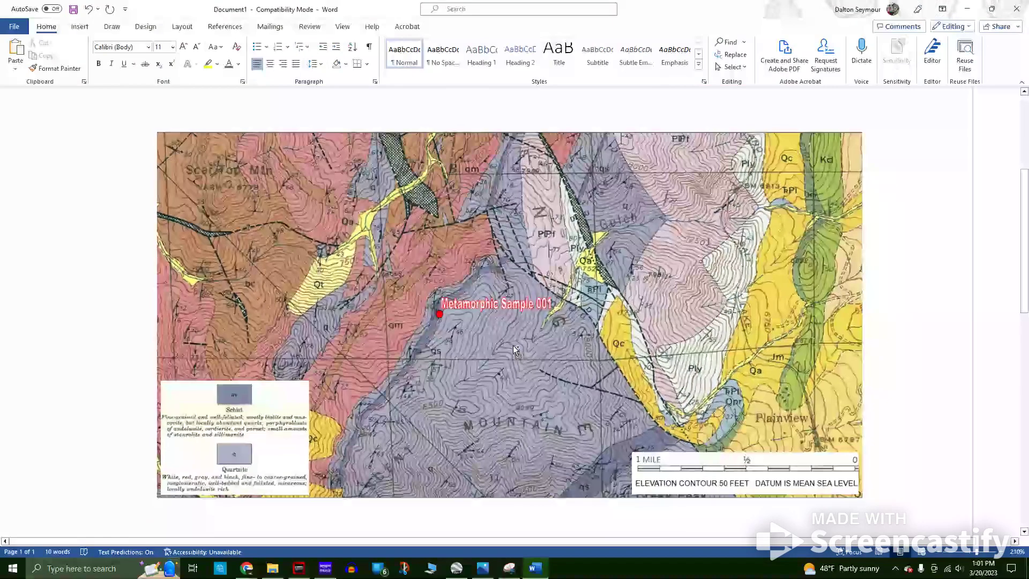
pyautogui.keyDown('ctrl'); pyautogui.scroll(-2, 506, 334); pyautogui.keyUp('ctrl')
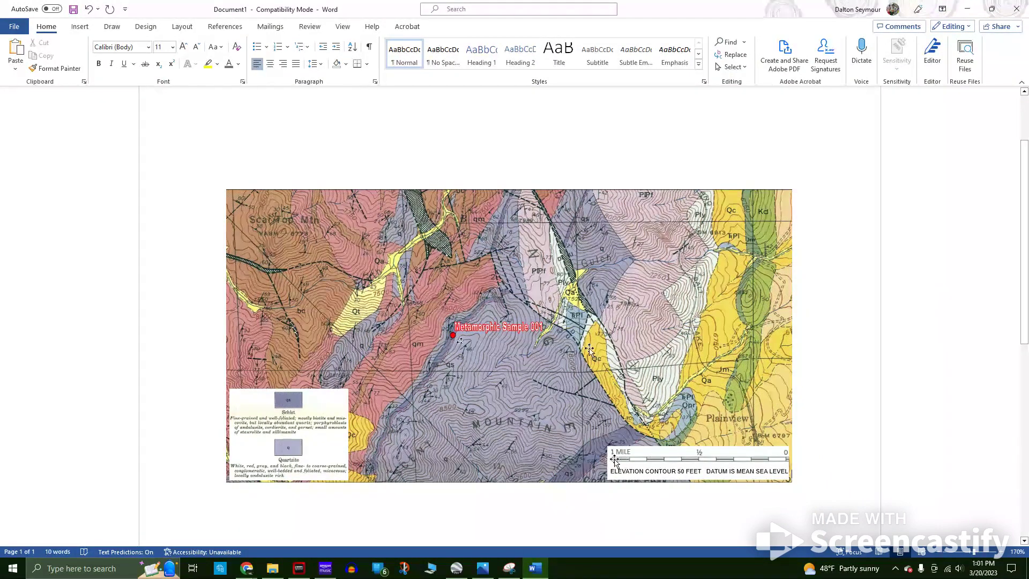
pyautogui.click(704, 473)
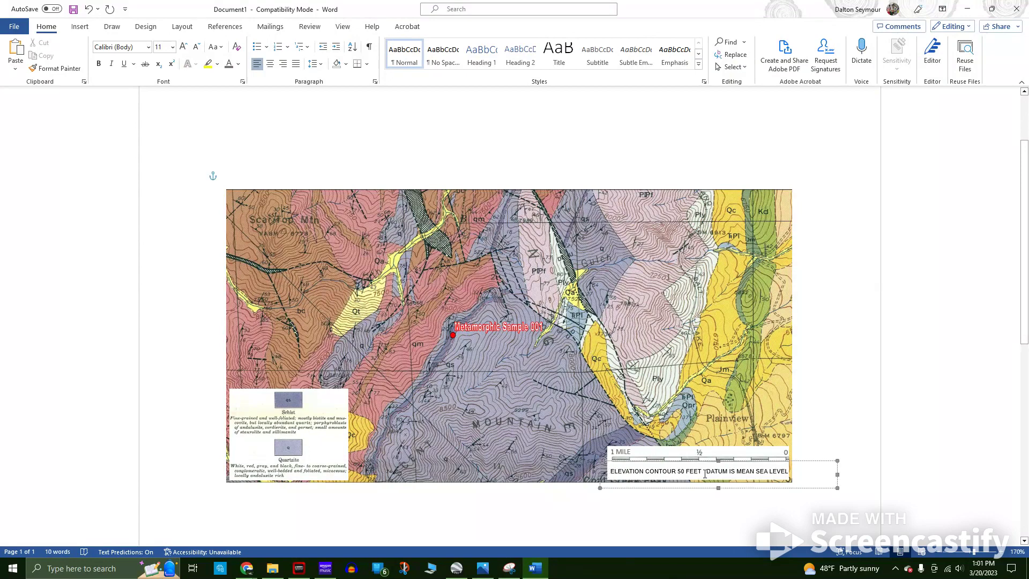
pyautogui.tripleClick(705, 473)
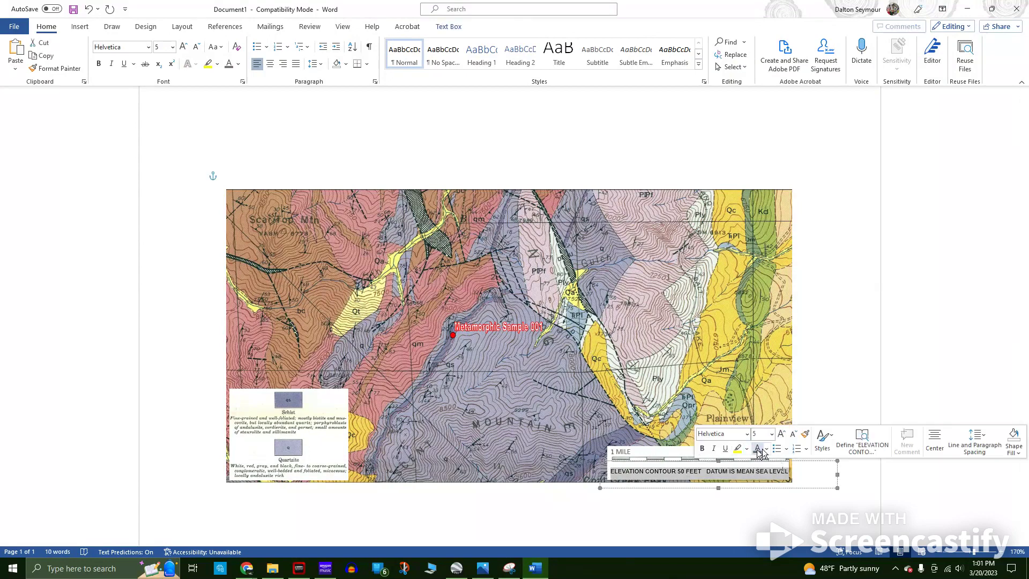
pyautogui.click(735, 480)
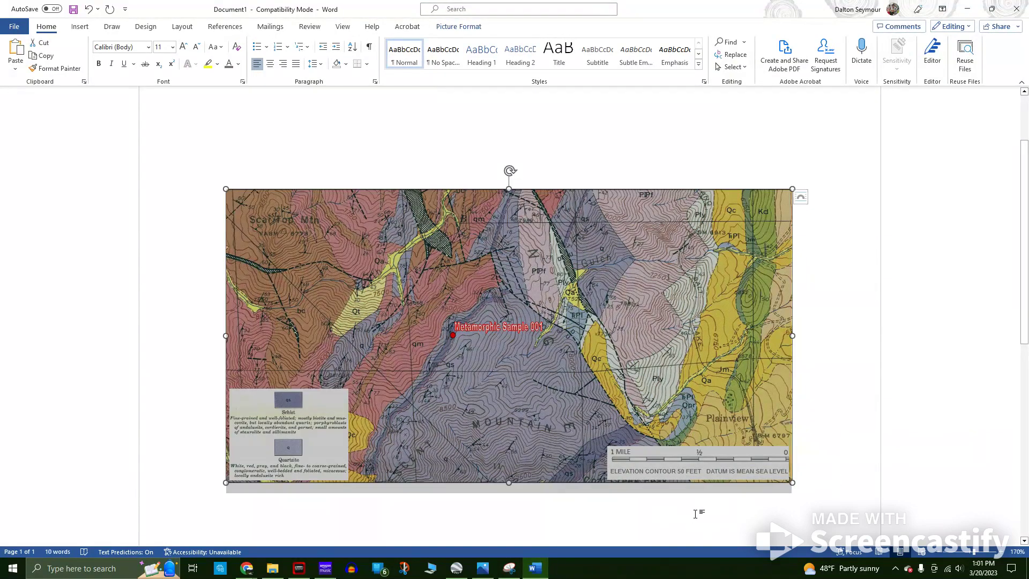
pyautogui.click(816, 460)
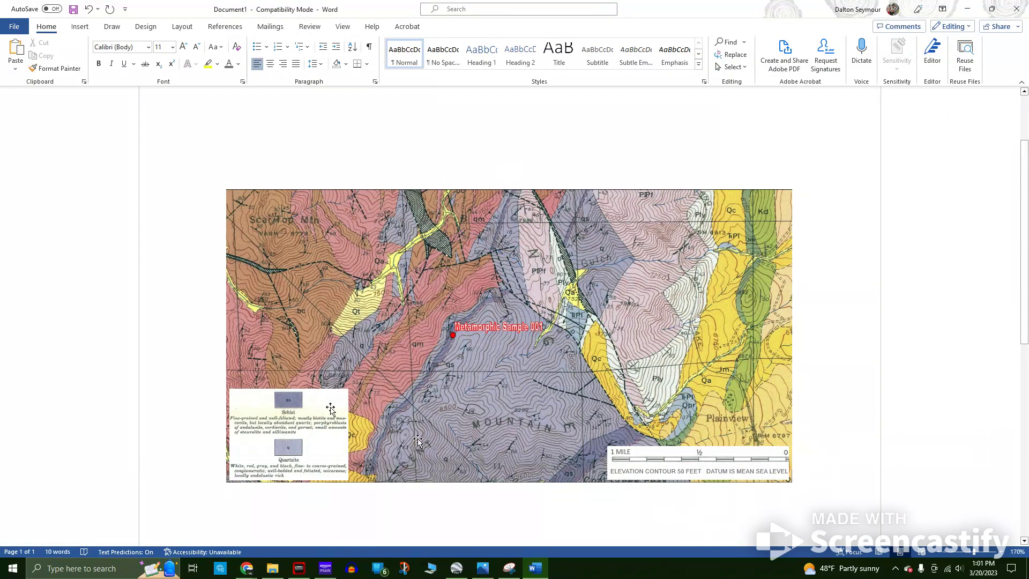
# - Capture the whole annotated map, including its legend and scale bar, as a rectangular snip with Snipping Tool
pyautogui.scroll(-1, 363, 397)
pyautogui.scroll(-1, 363, 397)
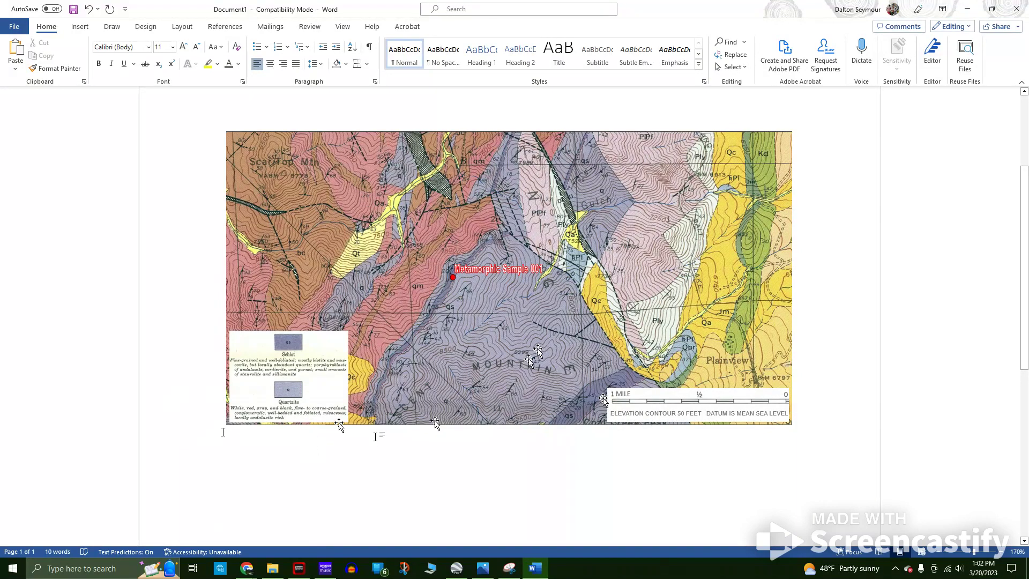
pyautogui.click(508, 568)
pyautogui.click(247, 45)
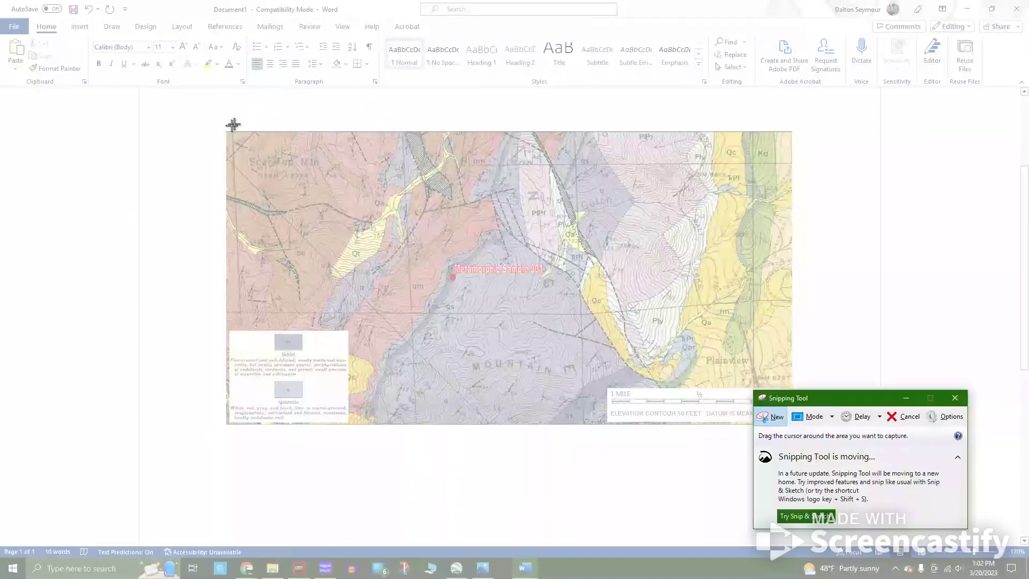
pyautogui.moveTo(225, 131); pyautogui.dragTo(793, 425)
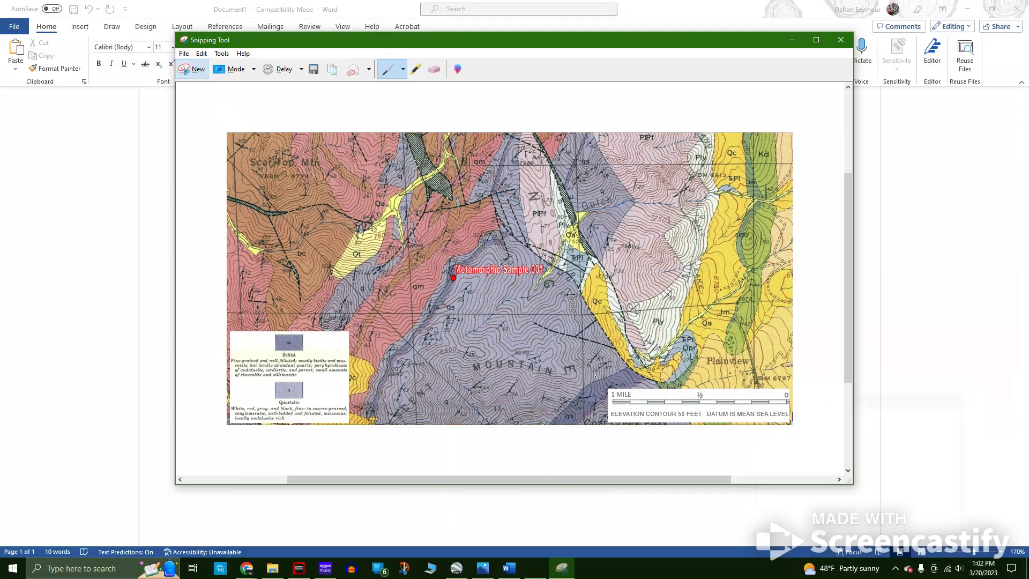
# - Save the snip to the Desktop as the PNG file "V;ASS 4" and minimise the open windows to show the desktop
pyautogui.click(184, 53)
pyautogui.click(188, 82)
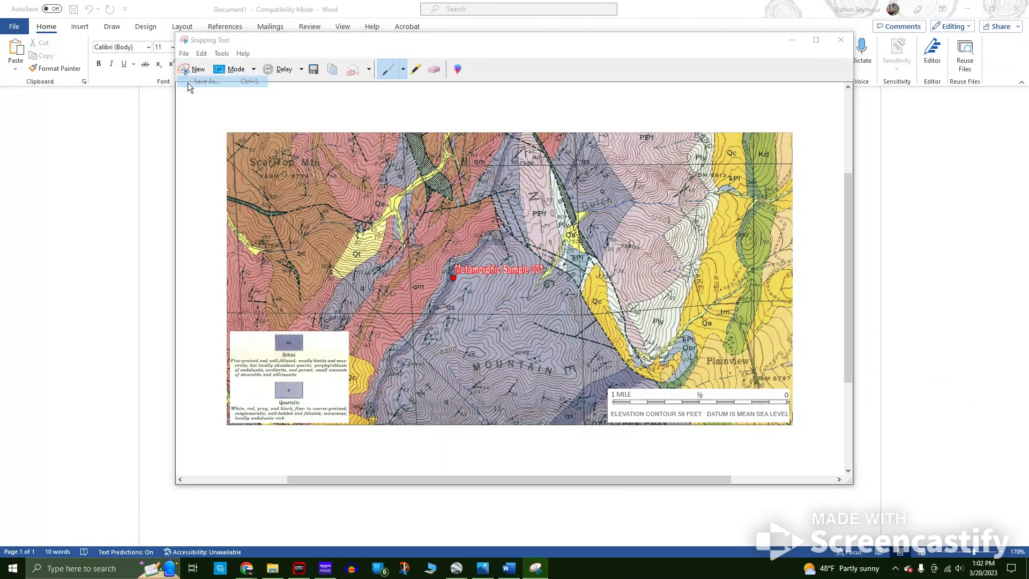
pyautogui.write('V:')
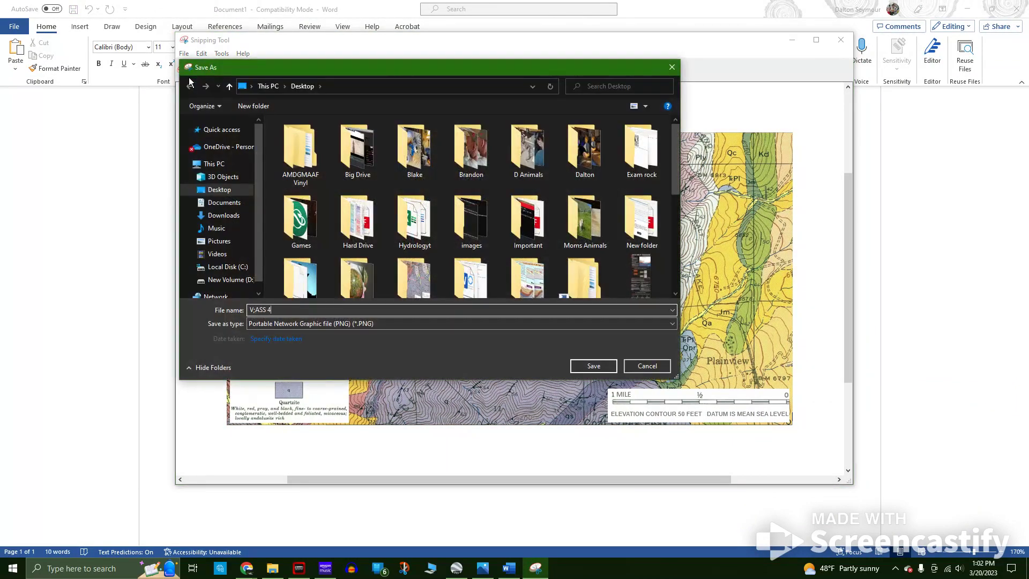
pyautogui.press('Return')
pyautogui.click(793, 40)
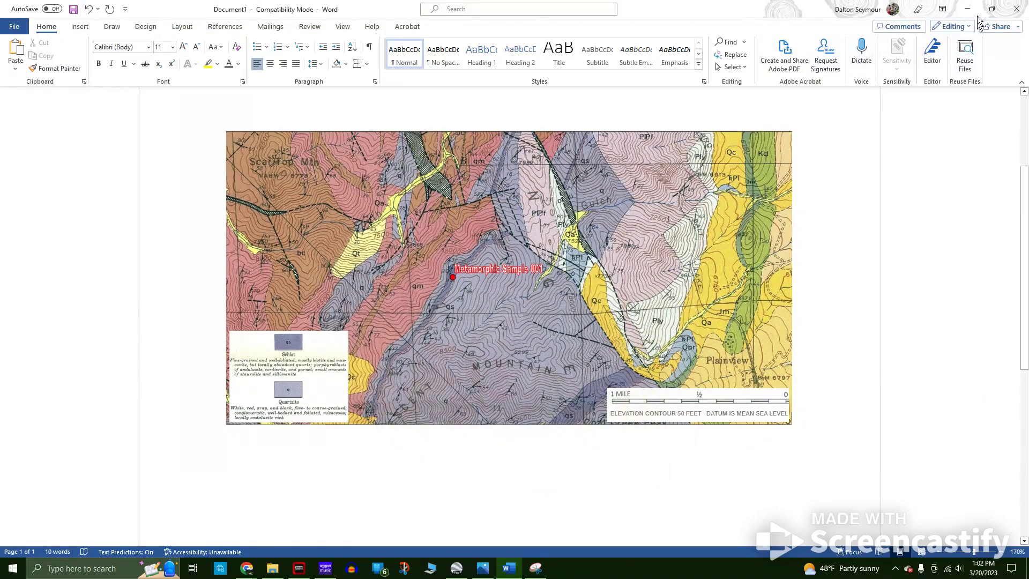
pyautogui.click(967, 10)
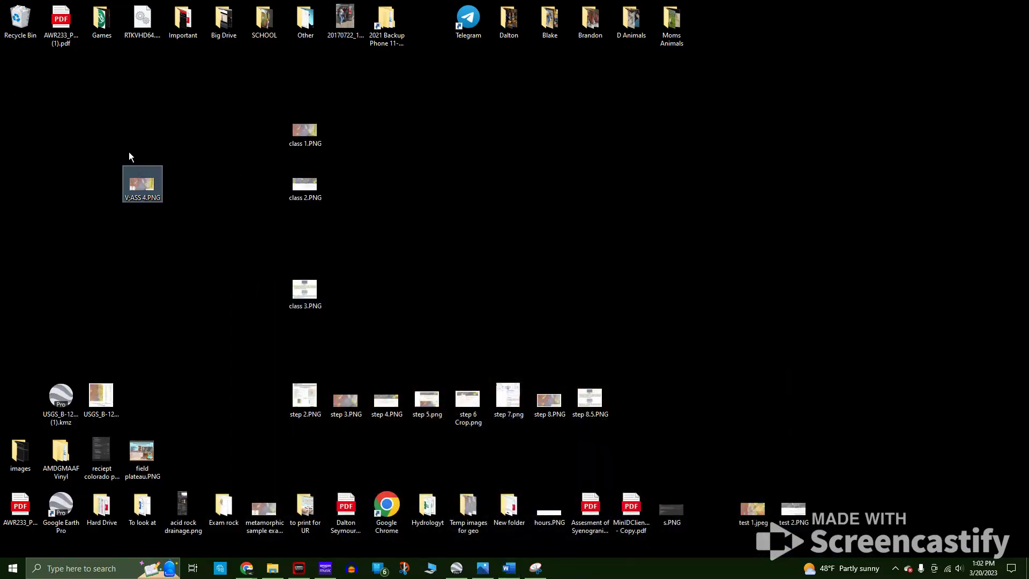
# - Open the saved "V;ASS 4" PNG from the desktop, examine its sample label, legend and scale bar up close, and close it
pyautogui.doubleClick(142, 184)
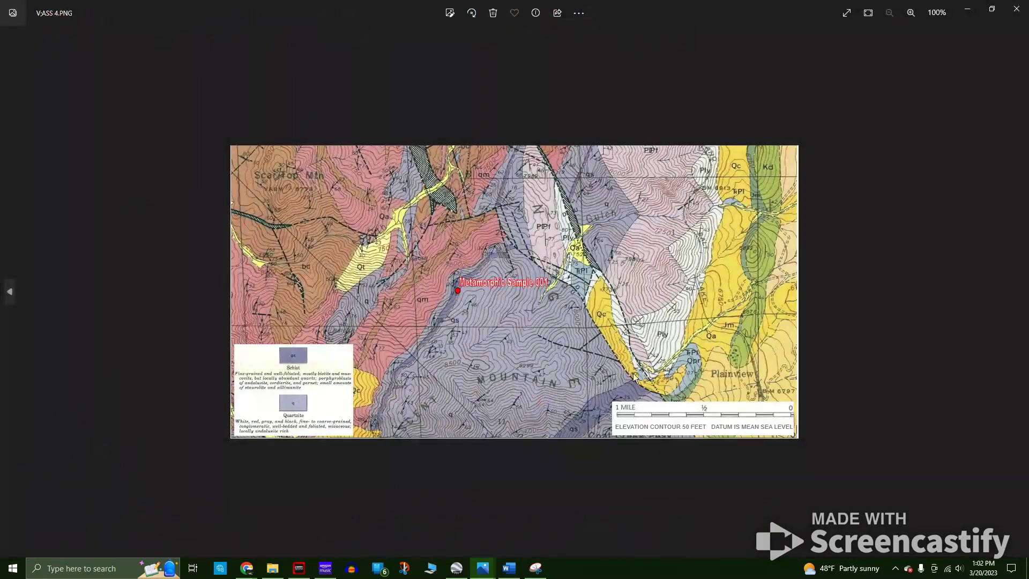
pyautogui.scroll(4, 632, 348)
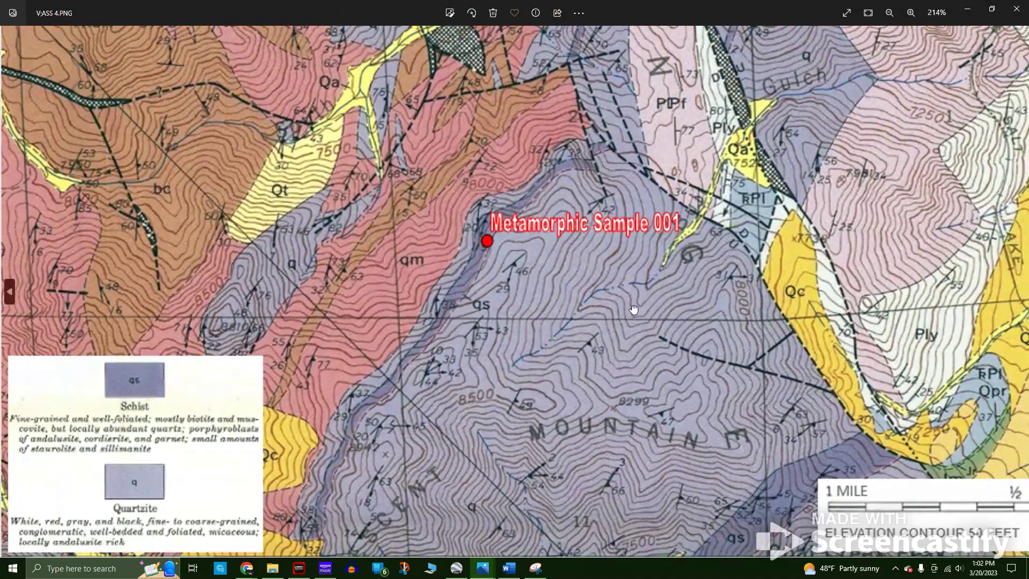
pyautogui.scroll(-4, 574, 353)
pyautogui.scroll(4, 463, 364)
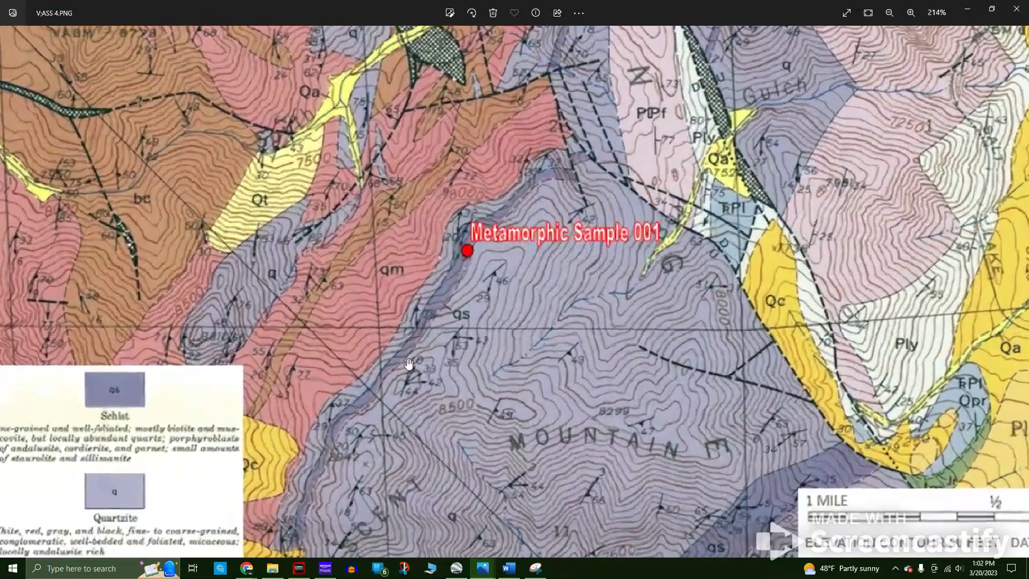
pyautogui.scroll(-3, 463, 364)
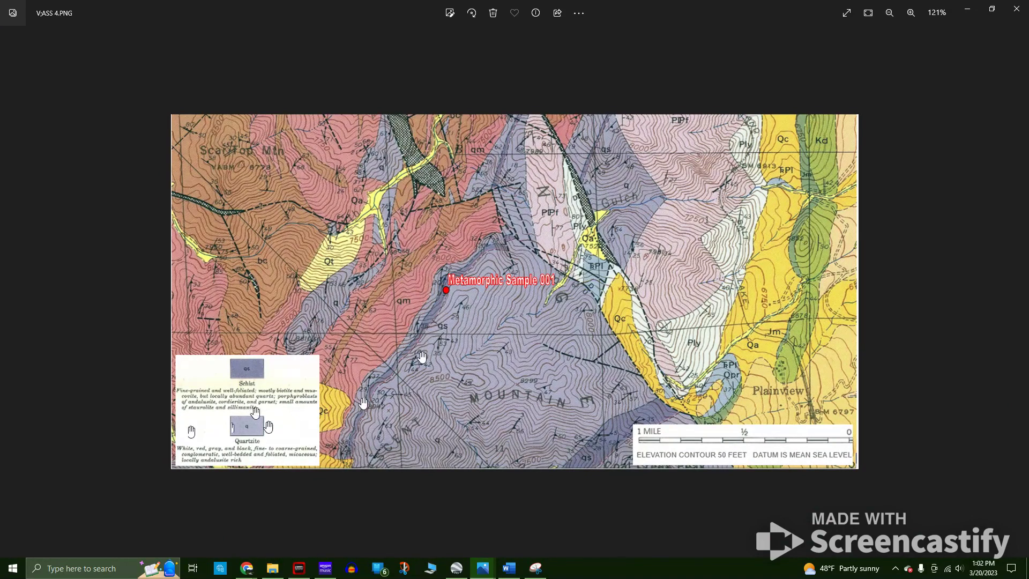
pyautogui.click(1017, 8)
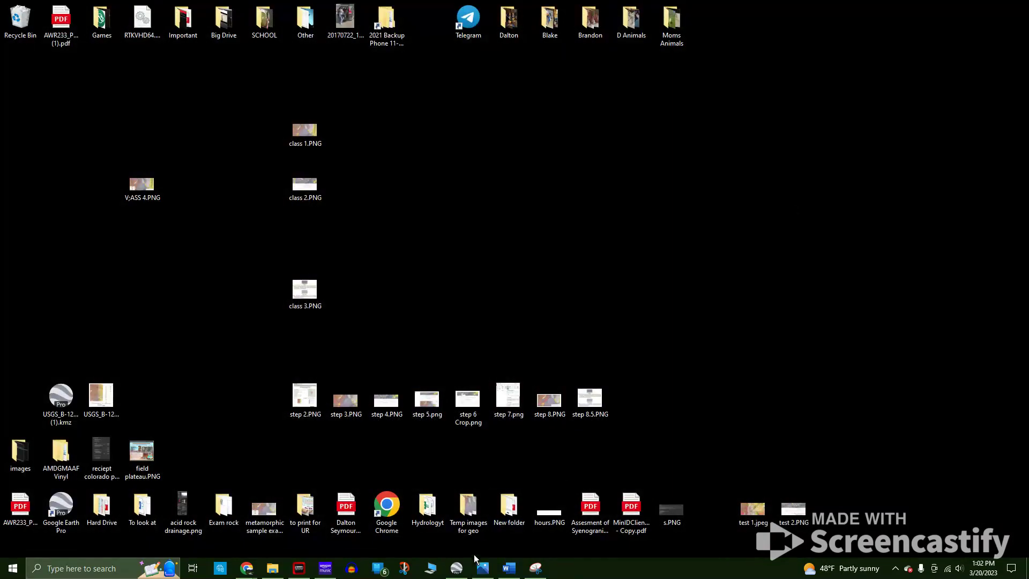
# - Switch to the Word document and examine the annotated map's sample label, rock-unit legend, scale bar and contour and datum notes
pyautogui.click(509, 568)
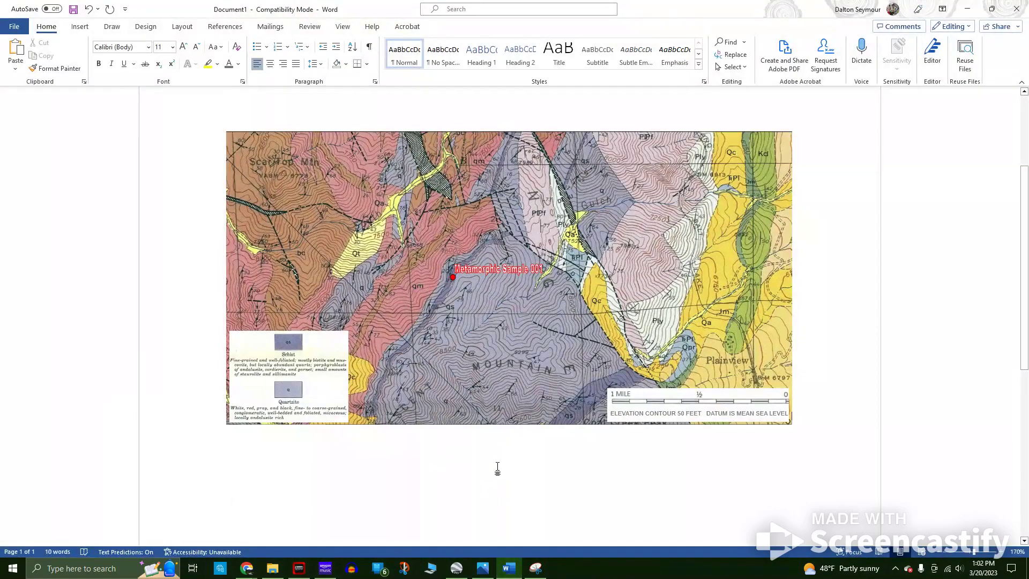
pyautogui.click(839, 420)
pyautogui.moveTo(806, 429); pyautogui.dragTo(691, 426)
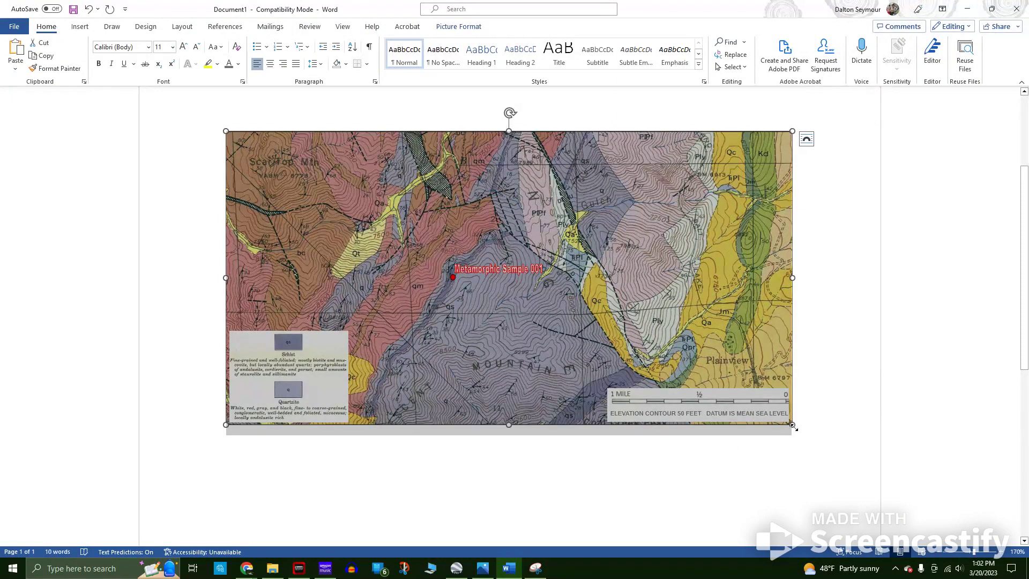
pyautogui.click(810, 401)
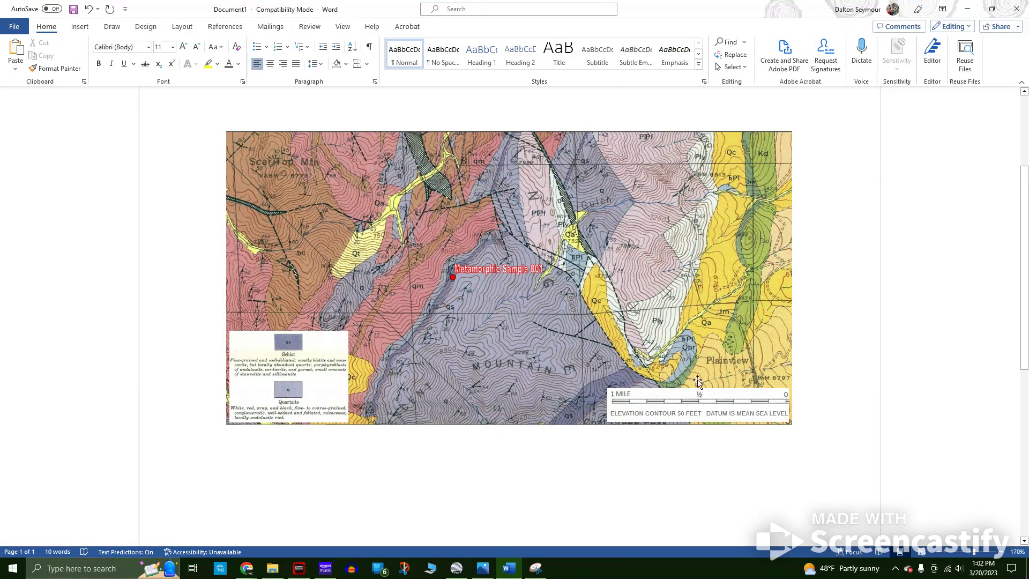
pyautogui.scroll(7, 278, 397)
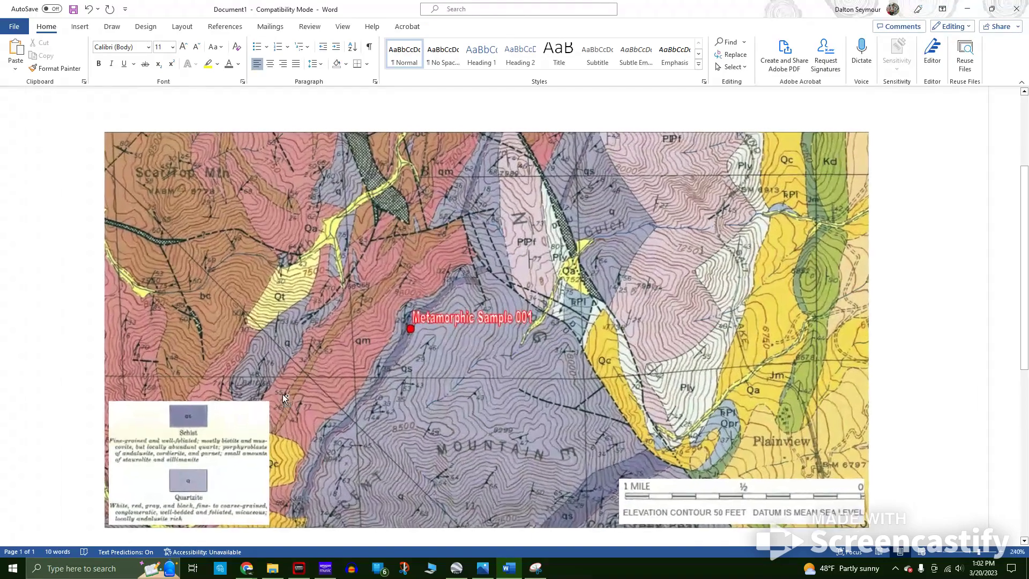
pyautogui.scroll(3, 271, 345)
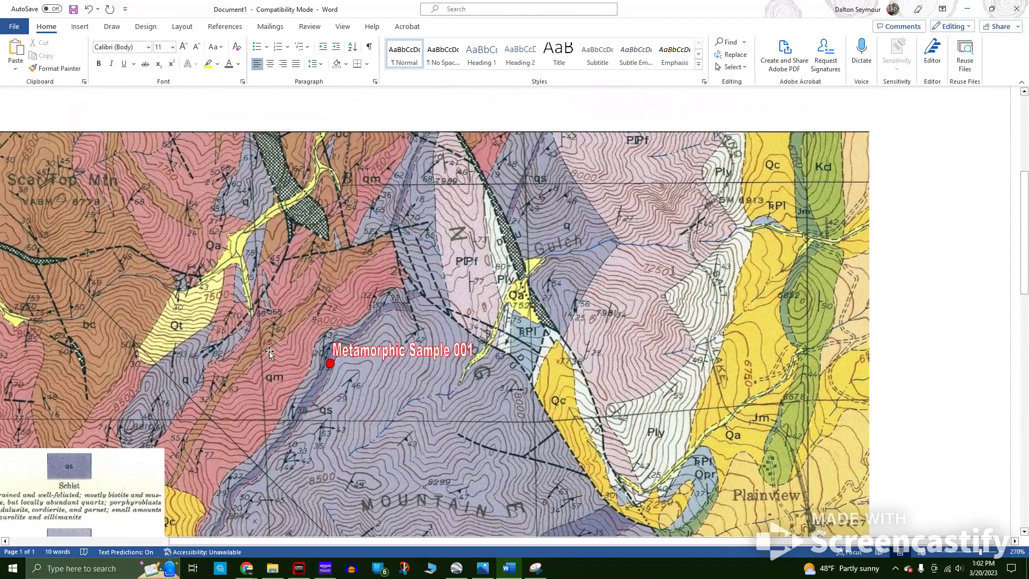
pyautogui.scroll(-5, 269, 352)
pyautogui.scroll(-3, 269, 384)
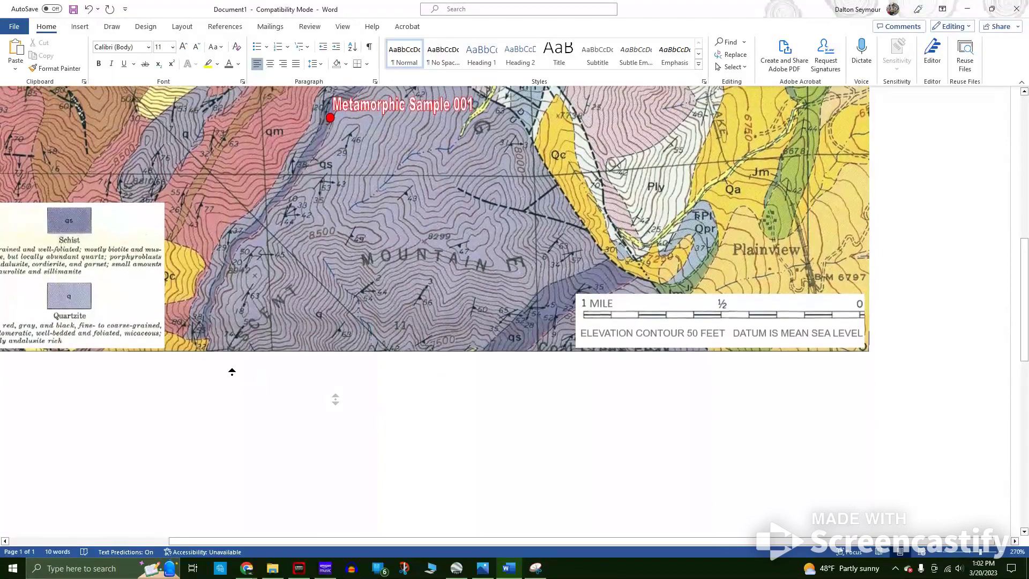
pyautogui.scroll(5, 294, 366)
pyautogui.scroll(-3, 297, 360)
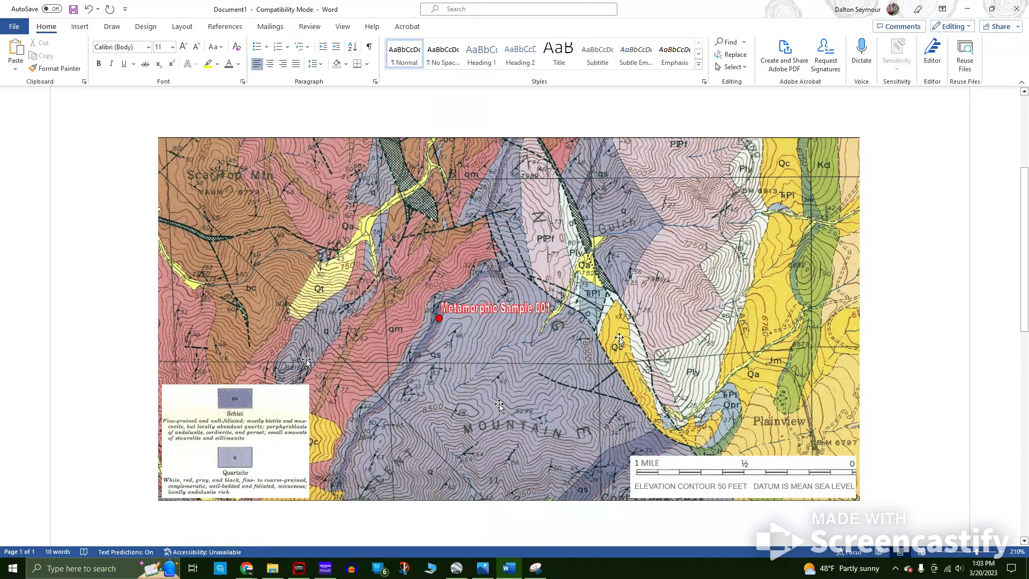
pyautogui.scroll(-3, 429, 469)
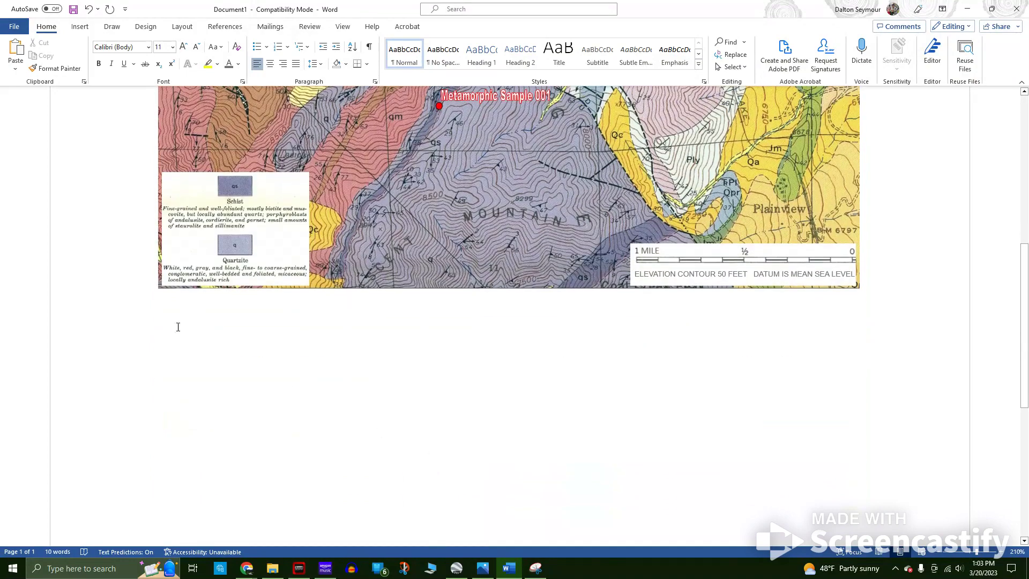
pyautogui.scroll(2, 379, 319)
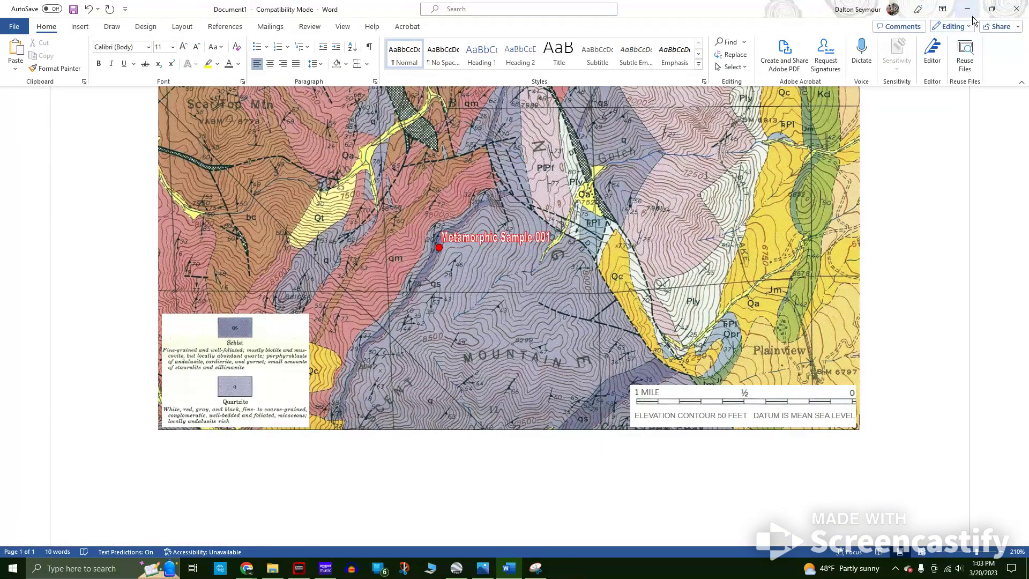
pyautogui.scroll(2, 862, 211)
pyautogui.scroll(-1, 697, 322)
pyautogui.keyDown('ctrl'); pyautogui.scroll(-3, 688, 323); pyautogui.keyUp('ctrl')
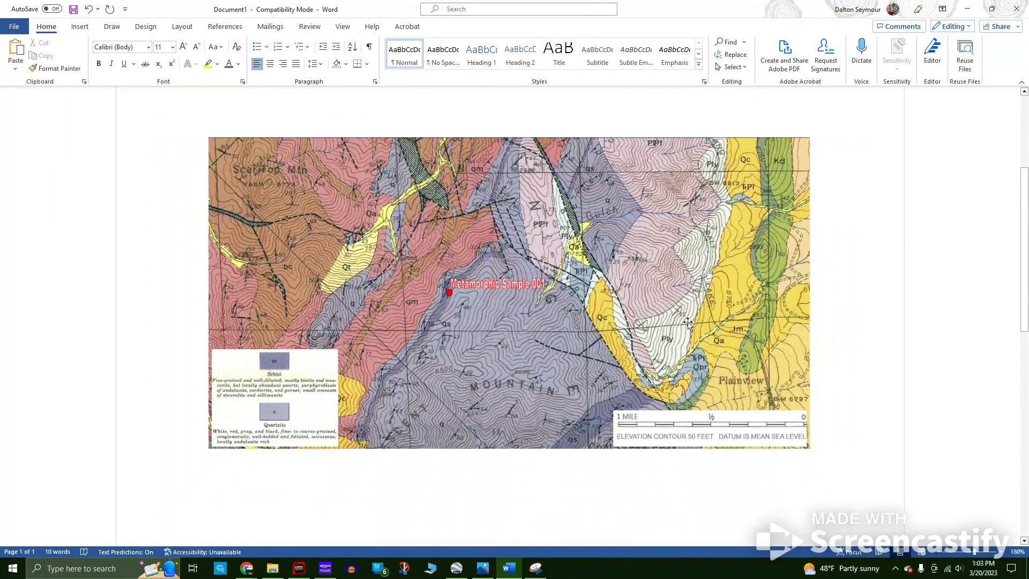
pyautogui.scroll(1, 648, 335)
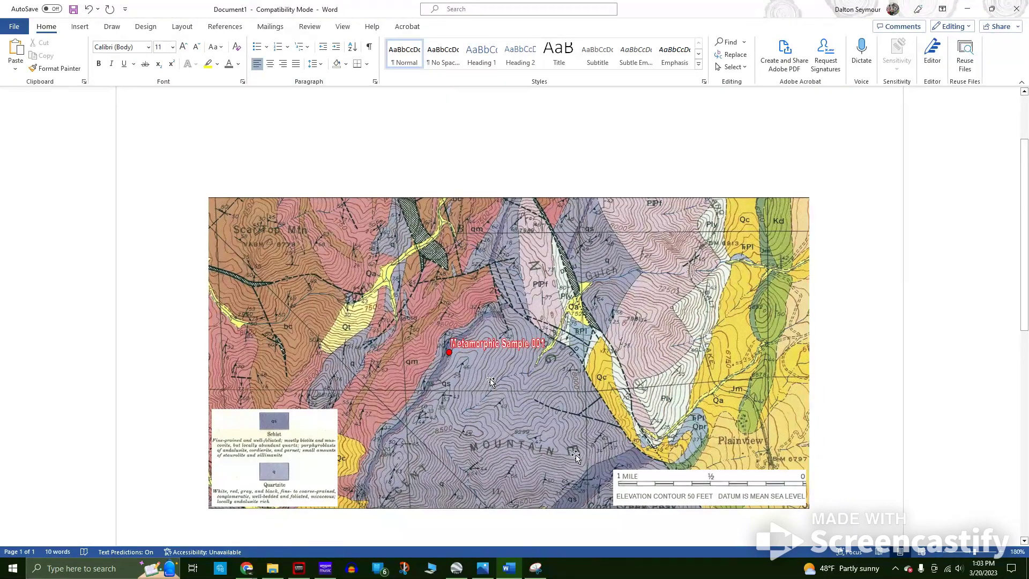
# - Switch to the MapView page in Chrome, examine the geologic map coverage around the sample area and select the Eldorado Springs quadrangle map
pyautogui.moveTo(295, 570)
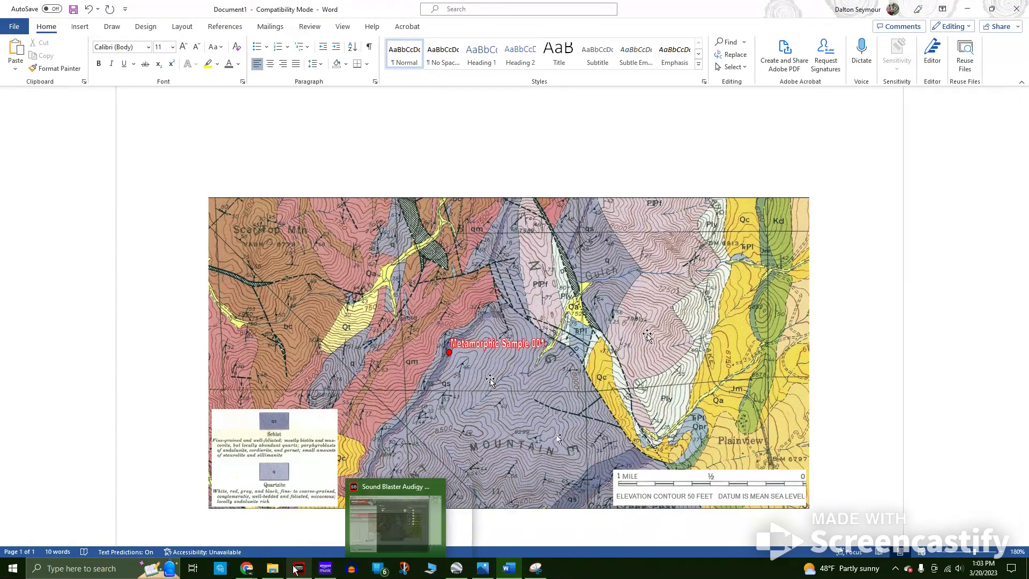
pyautogui.moveTo(244, 569)
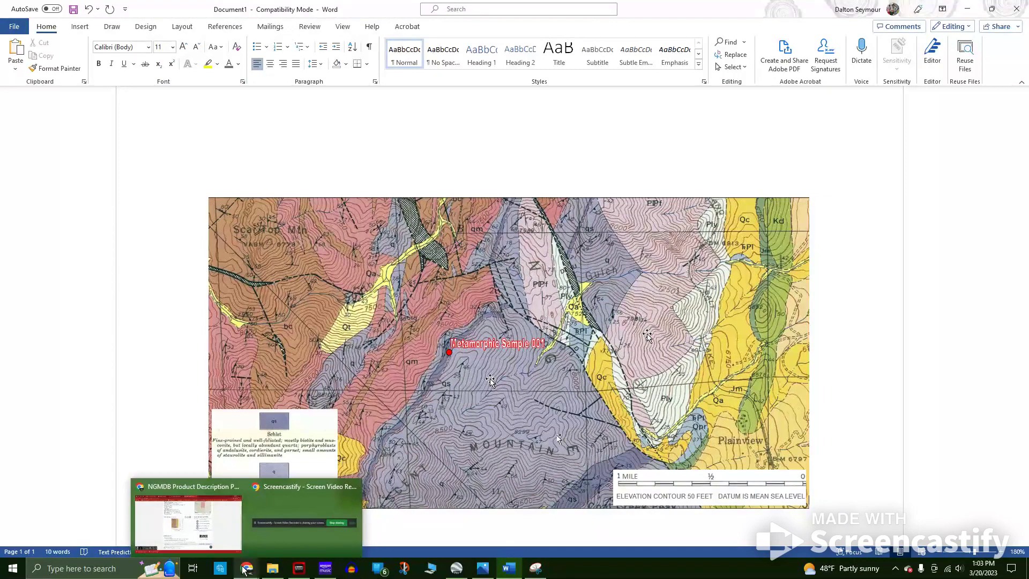
pyautogui.click(187, 517)
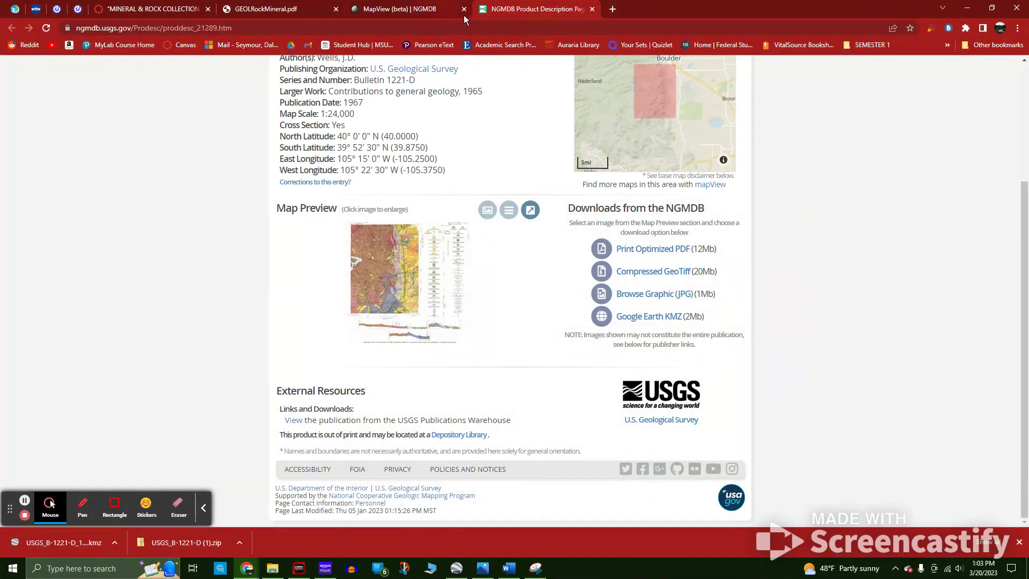
pyautogui.click(432, 11)
pyautogui.scroll(-3, 509, 223)
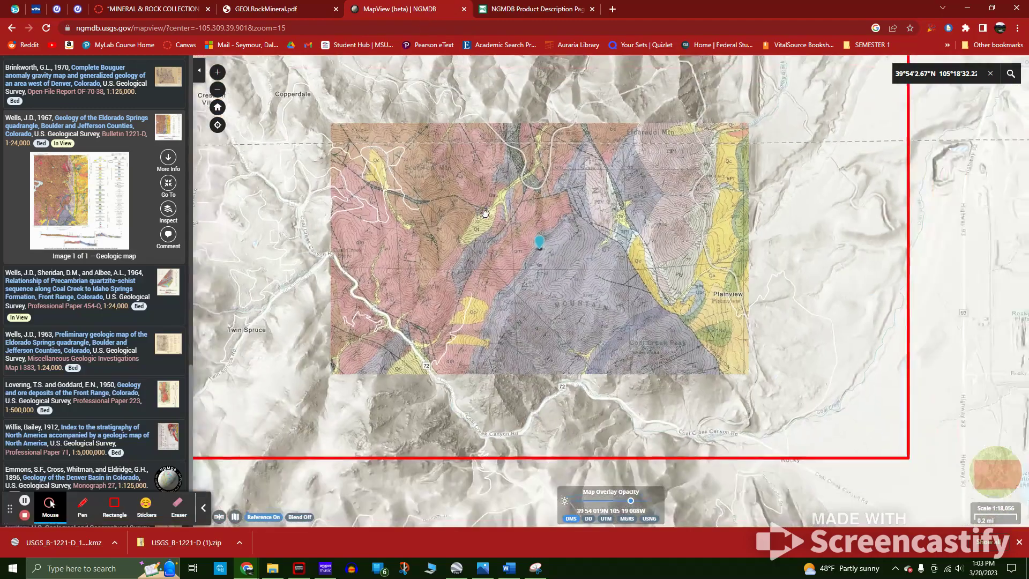
pyautogui.scroll(-3, 508, 223)
pyautogui.scroll(4, 537, 220)
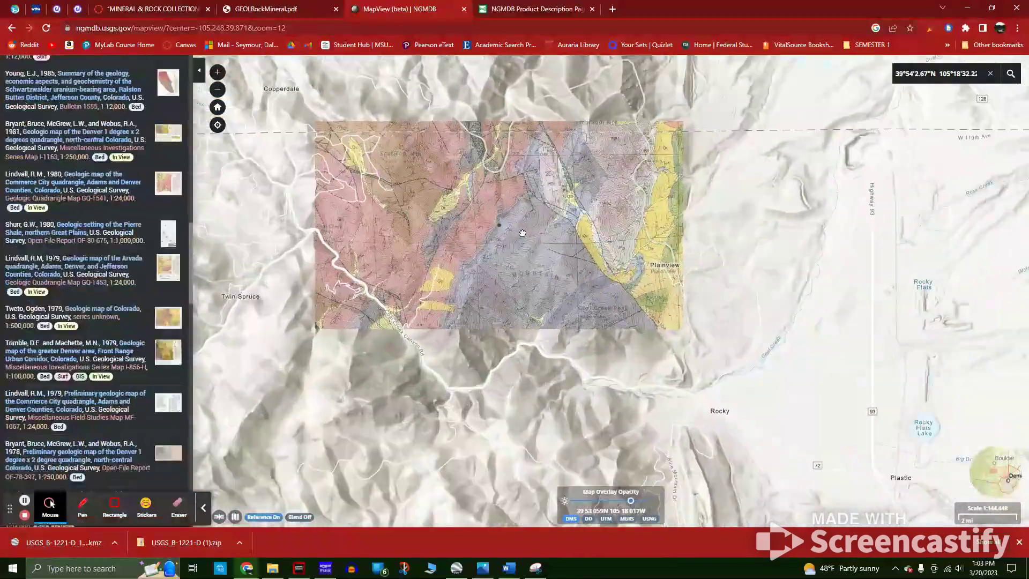
pyautogui.moveTo(478, 204); pyautogui.dragTo(510, 299)
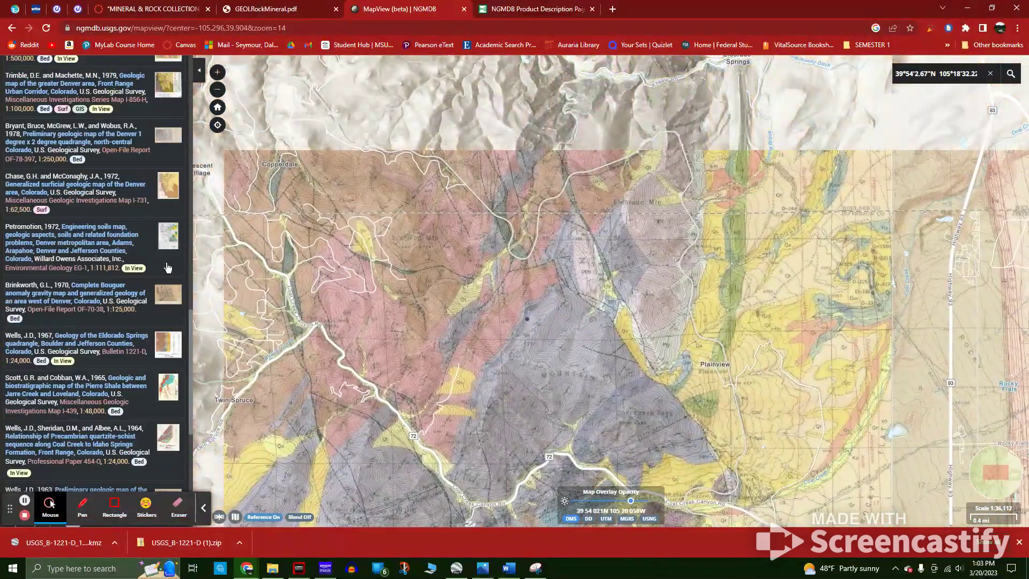
pyautogui.scroll(-1, 723, 301)
pyautogui.moveTo(755, 253); pyautogui.dragTo(744, 308)
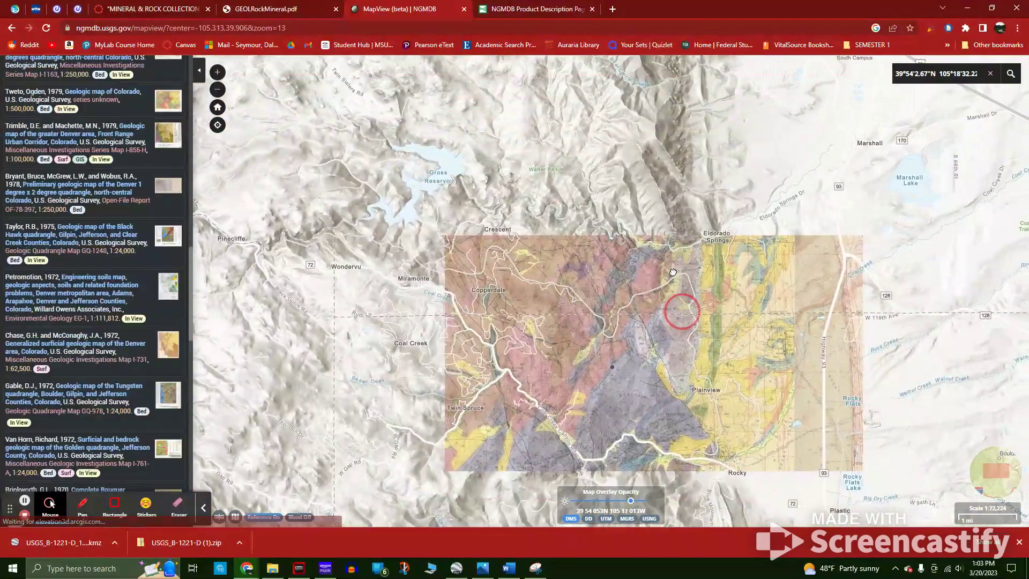
pyautogui.click(654, 204)
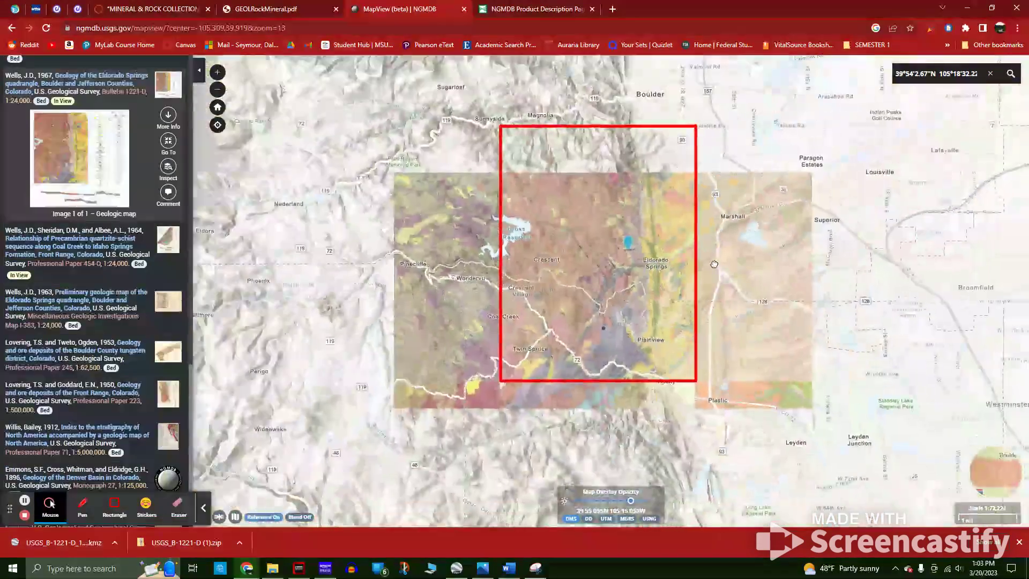
# - View the product description page and download options of the 1967 Boulder quadrangle geologic map, and close that page and the downloads bar
pyautogui.moveTo(709, 198); pyautogui.dragTo(673, 348)
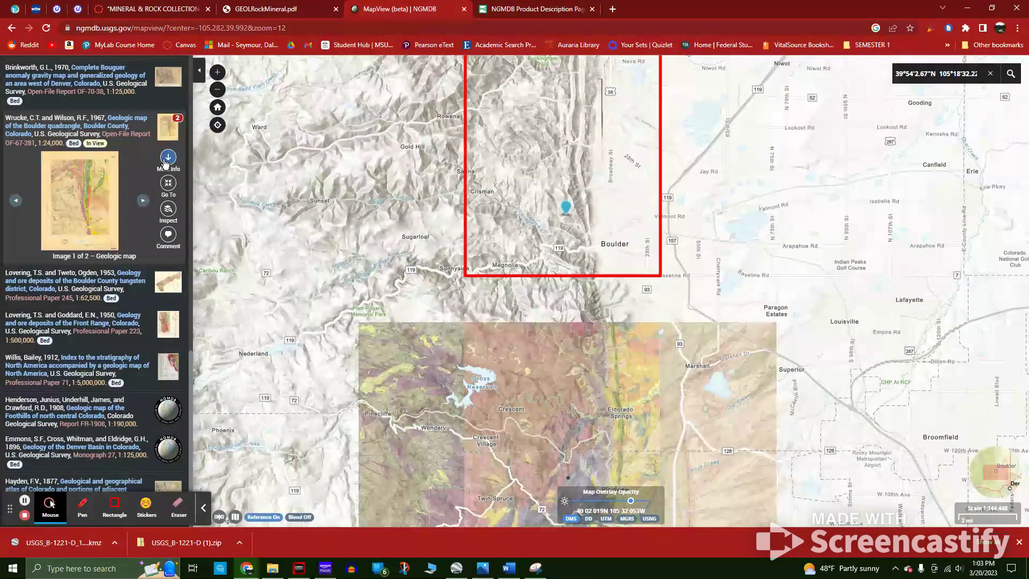
pyautogui.click(167, 158)
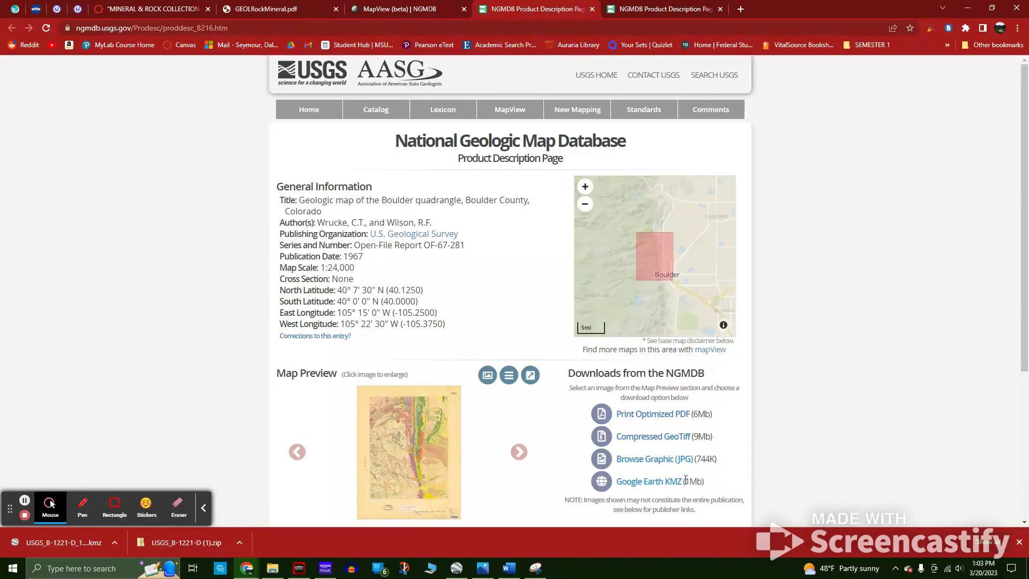
pyautogui.click(592, 10)
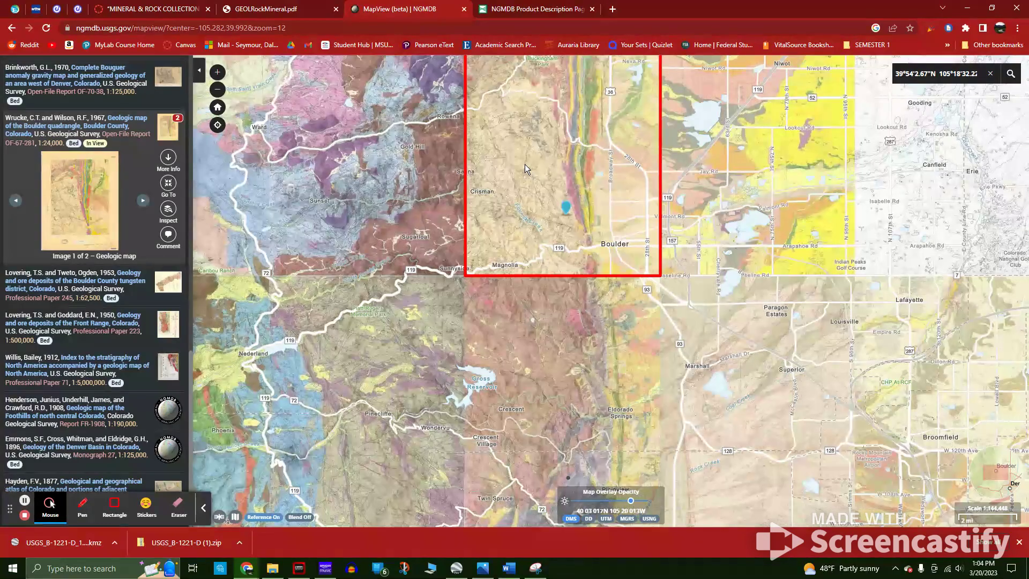
pyautogui.click(1019, 543)
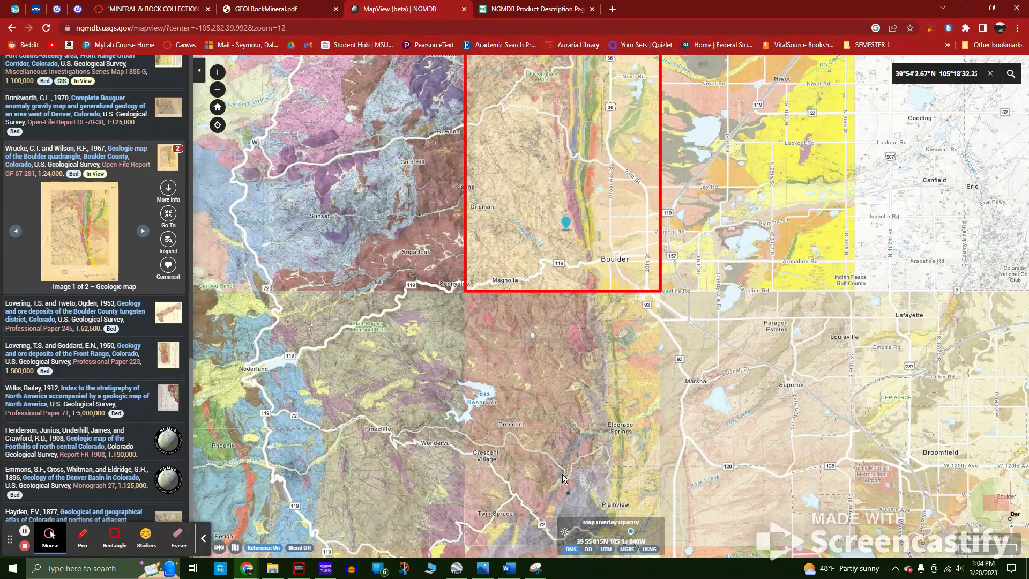
# - Return to the Word document and look over the finished map down to its legend and scale bar
pyautogui.click(508, 569)
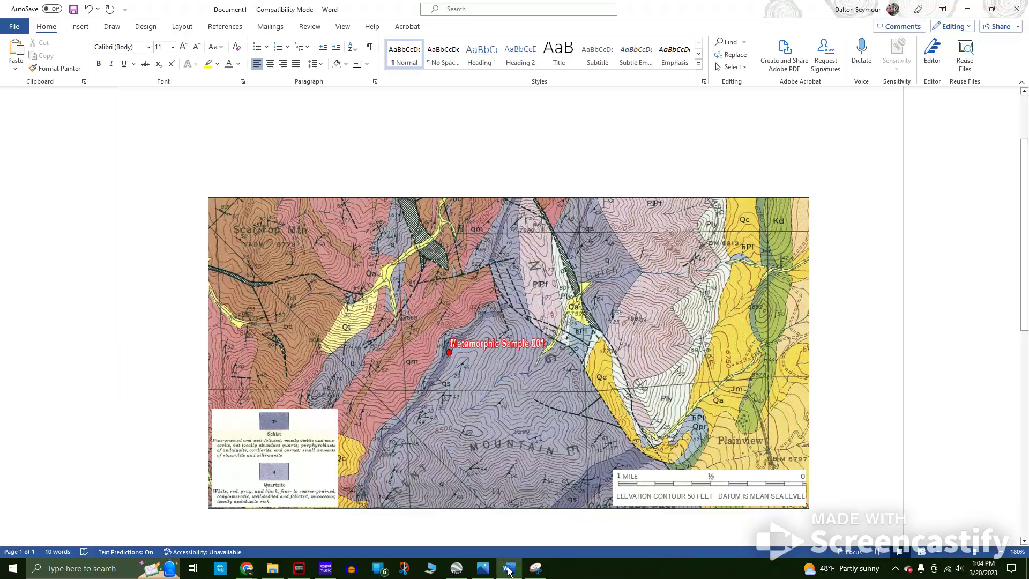
pyautogui.scroll(-3, 552, 418)
pyautogui.scroll(3, 526, 401)
pyautogui.keyDown('ctrl'); pyautogui.scroll(3, 526, 401); pyautogui.keyUp('ctrl')
pyautogui.scroll(-3, 536, 402)
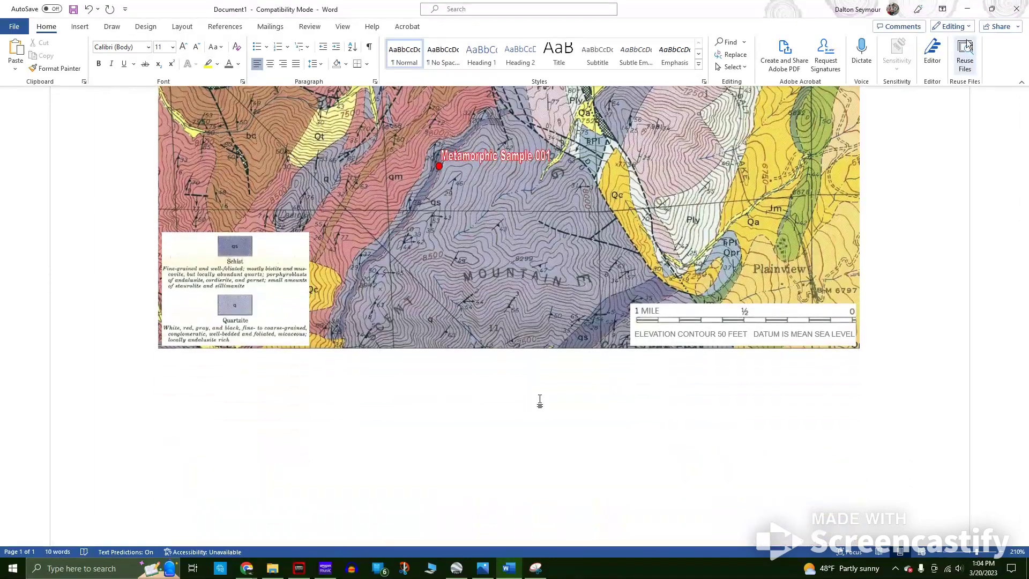